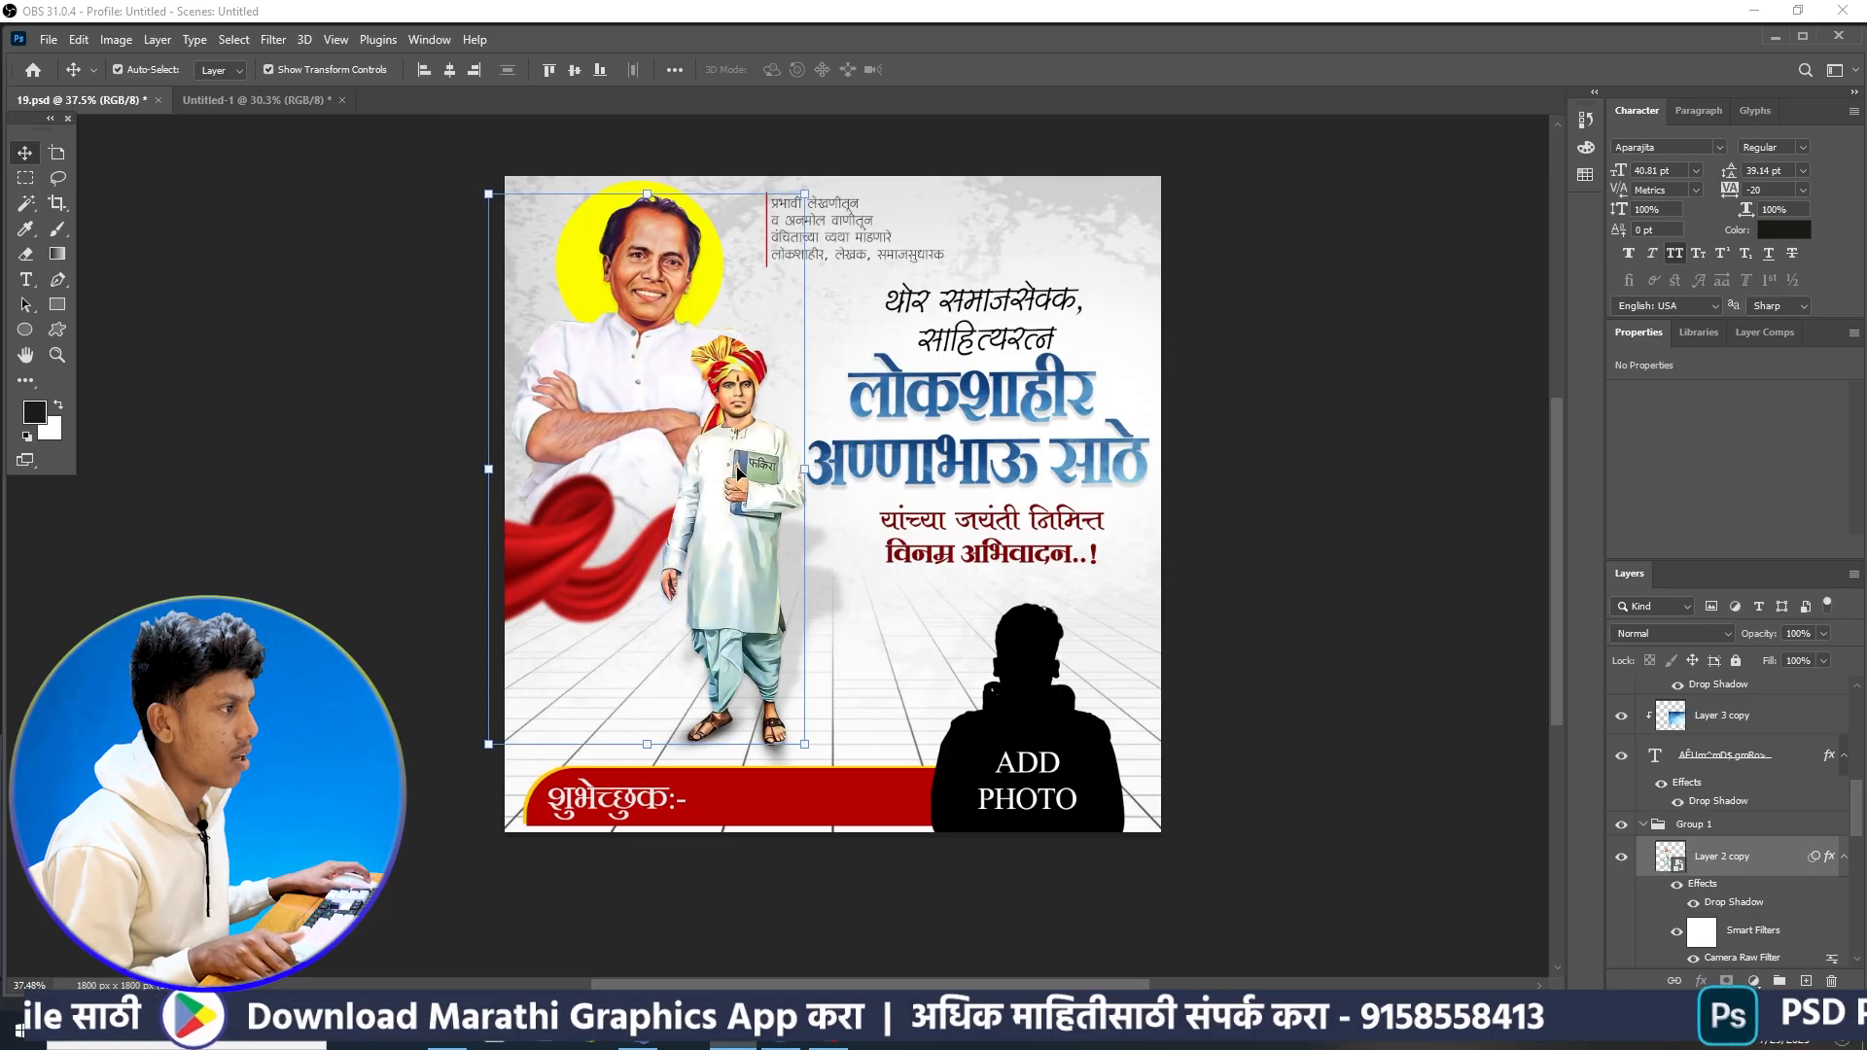
- Copy the two portrait cutouts from 19.psd into Untitled-1, over the left half of the grid floor background, and deselect them
drag(674, 446, 741, 494)
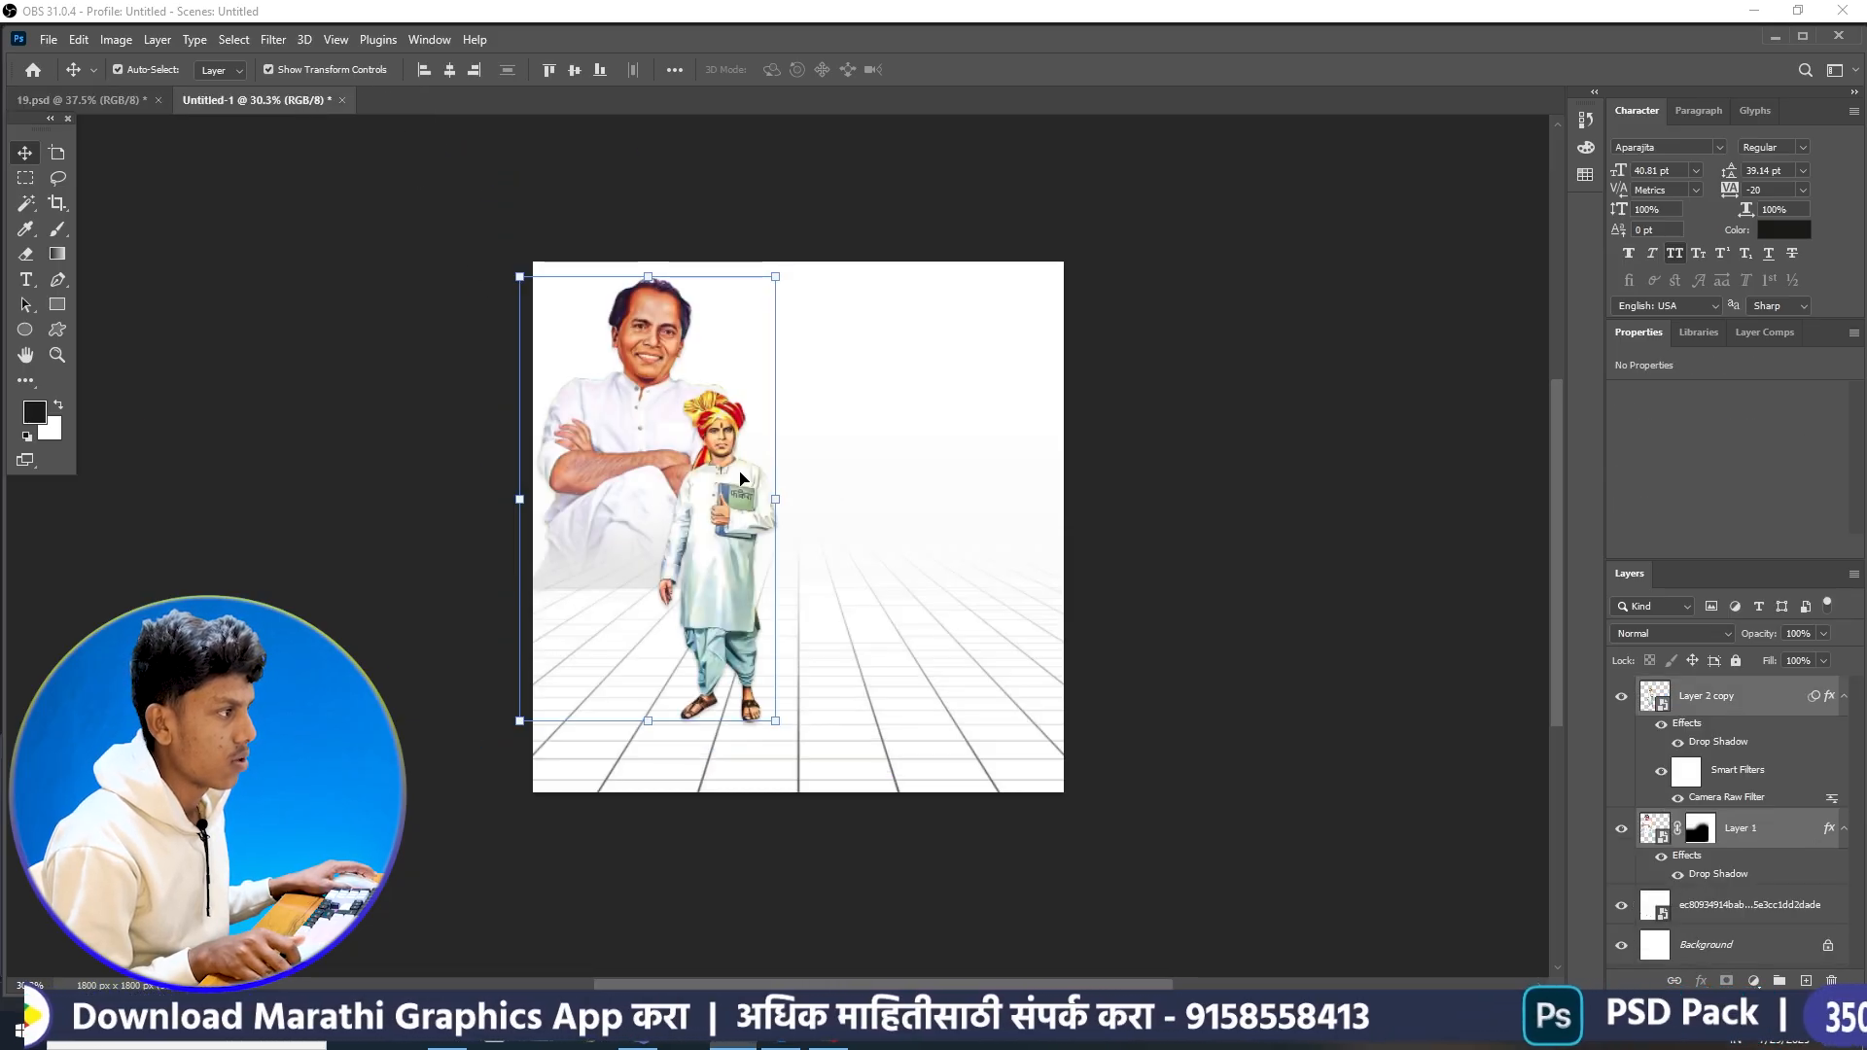
click(1155, 370)
scroll(838, 452, up, 1)
drag(838, 454, 844, 436)
scroll(843, 439, up, 1)
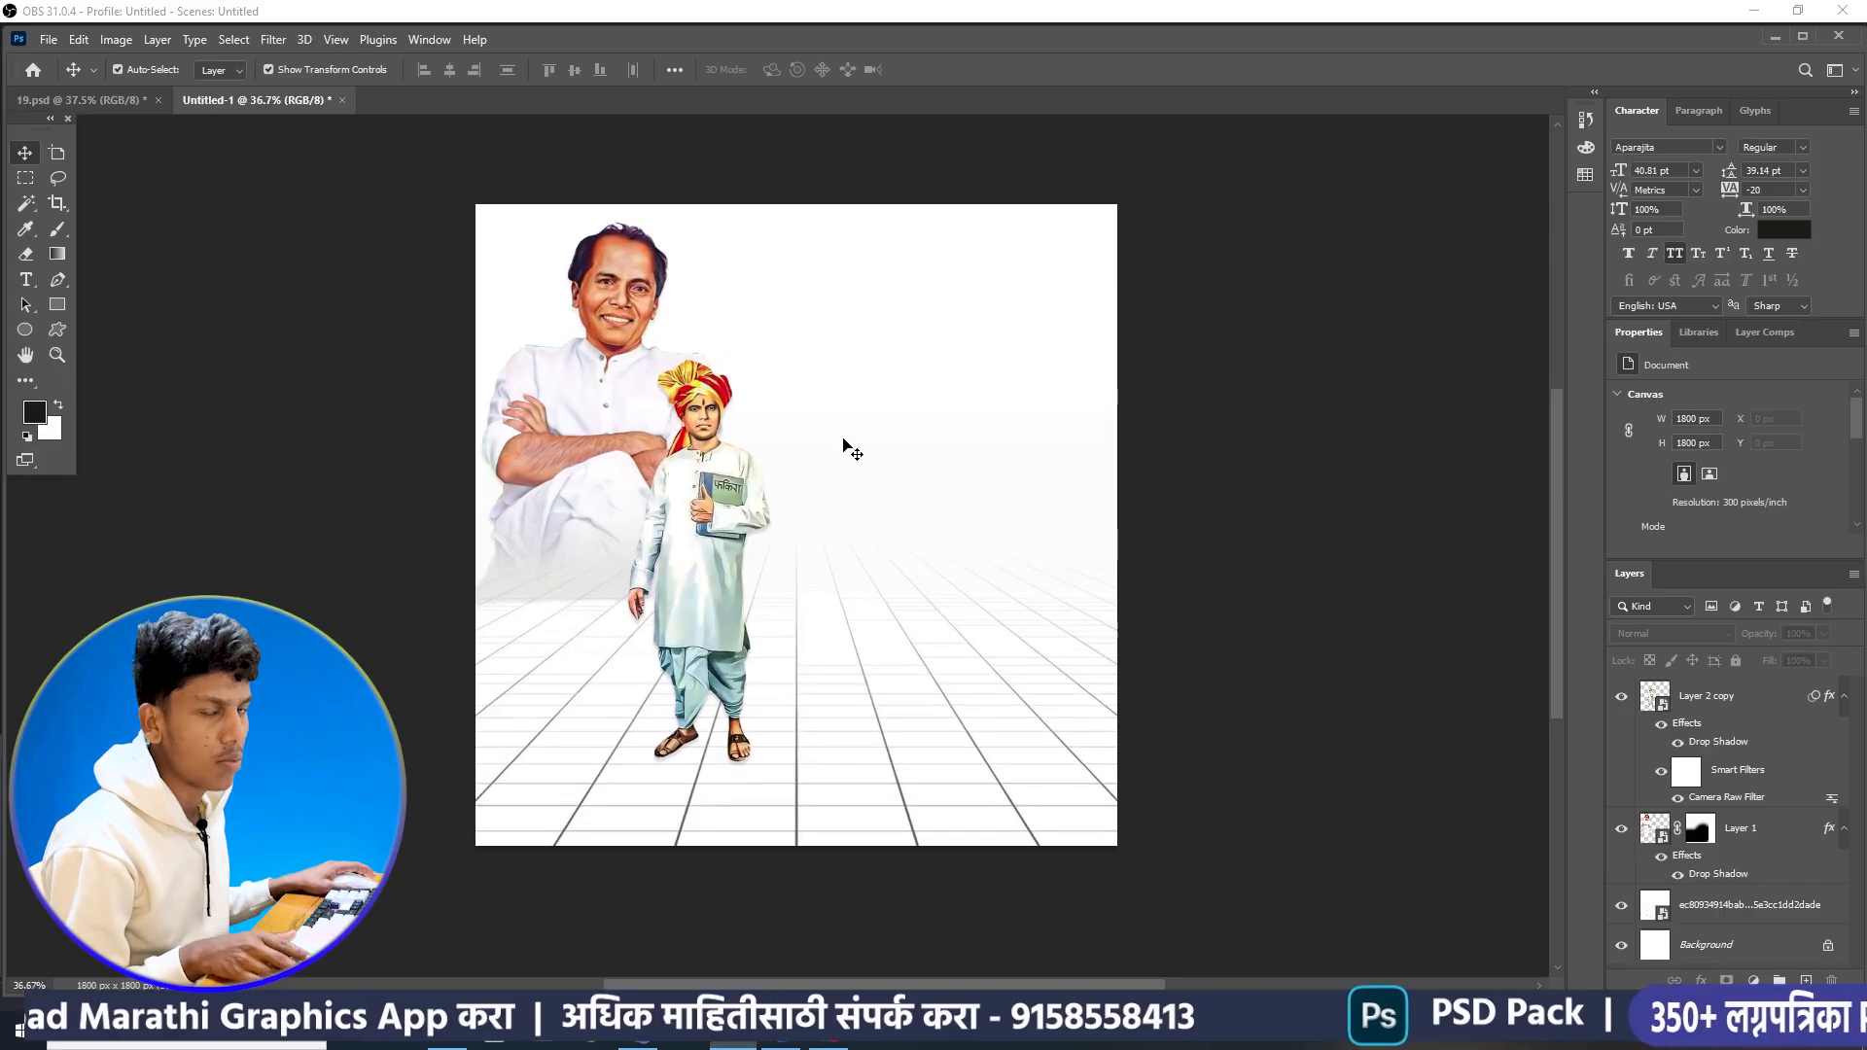
click(44, 41)
click(126, 395)
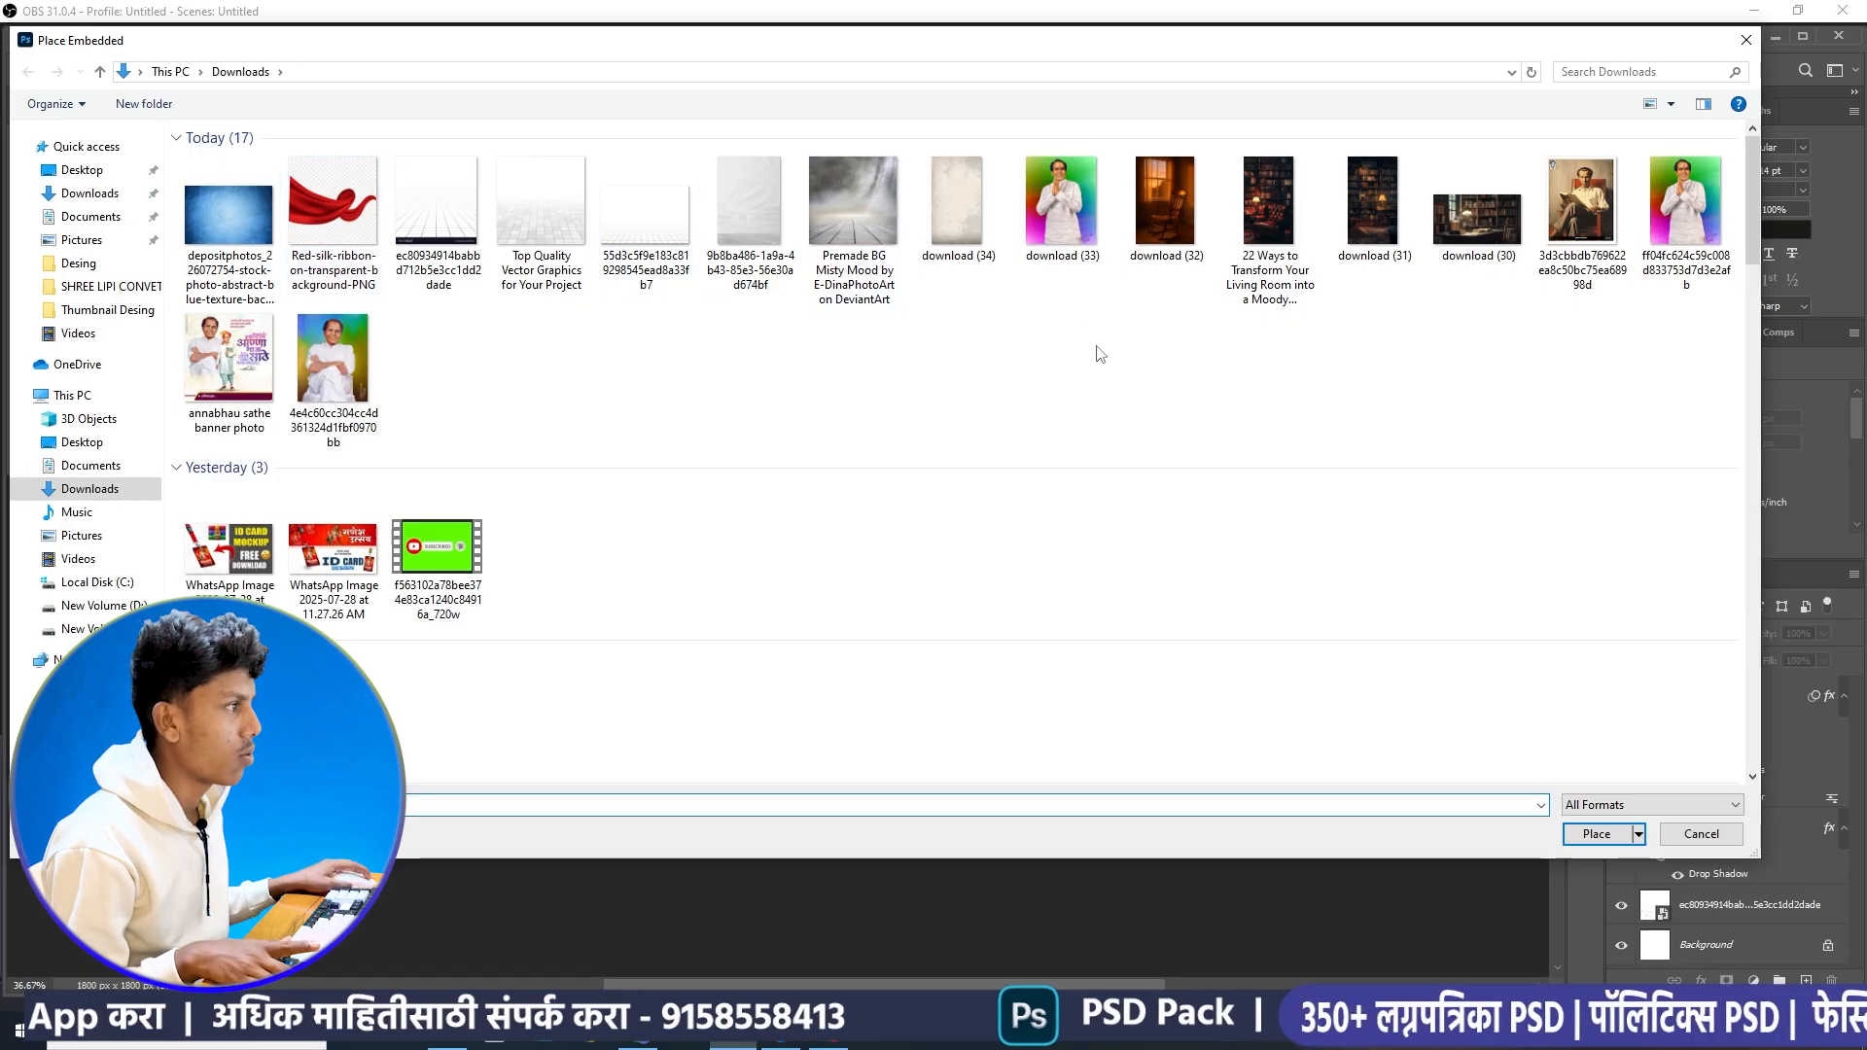
click(1695, 840)
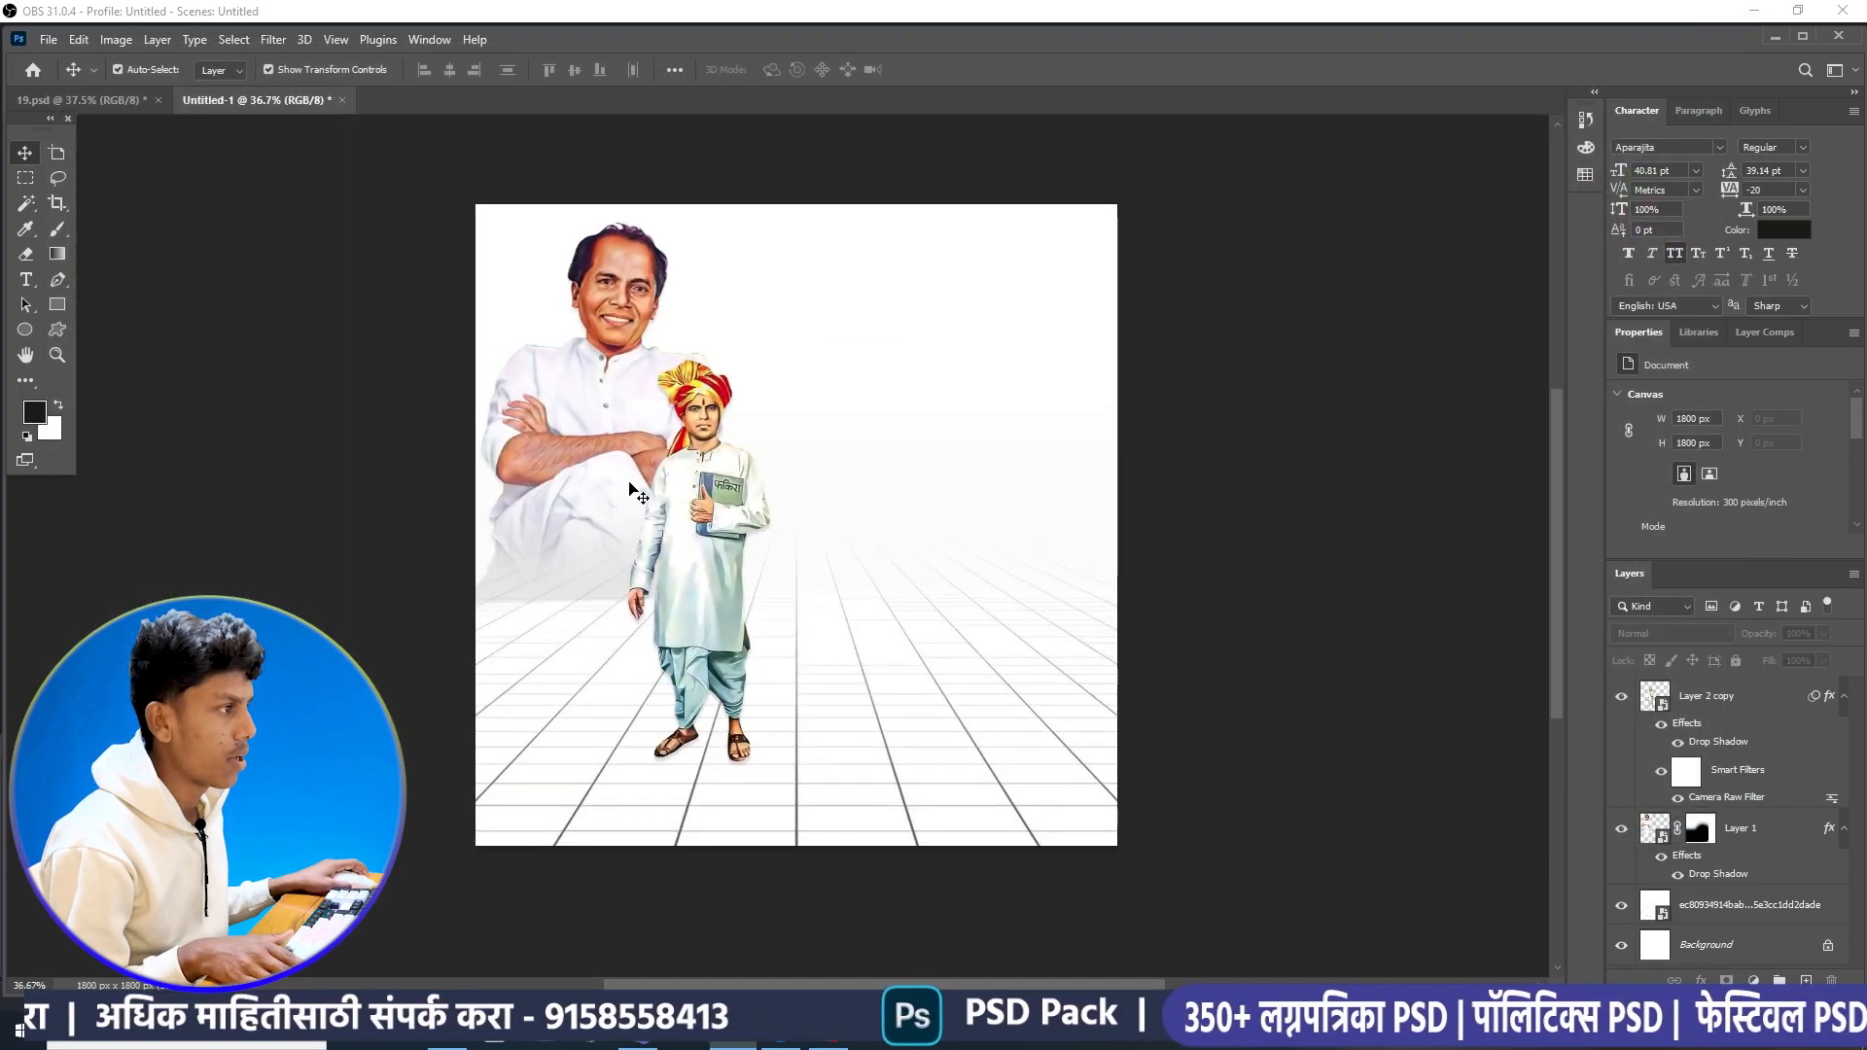
- Try to copy the download (34) texture layer from 19.psd into Untitled-1, and undo the placement
scroll(664, 478, up, 2)
drag(671, 467, 668, 448)
click(95, 101)
scroll(613, 411, down, 2)
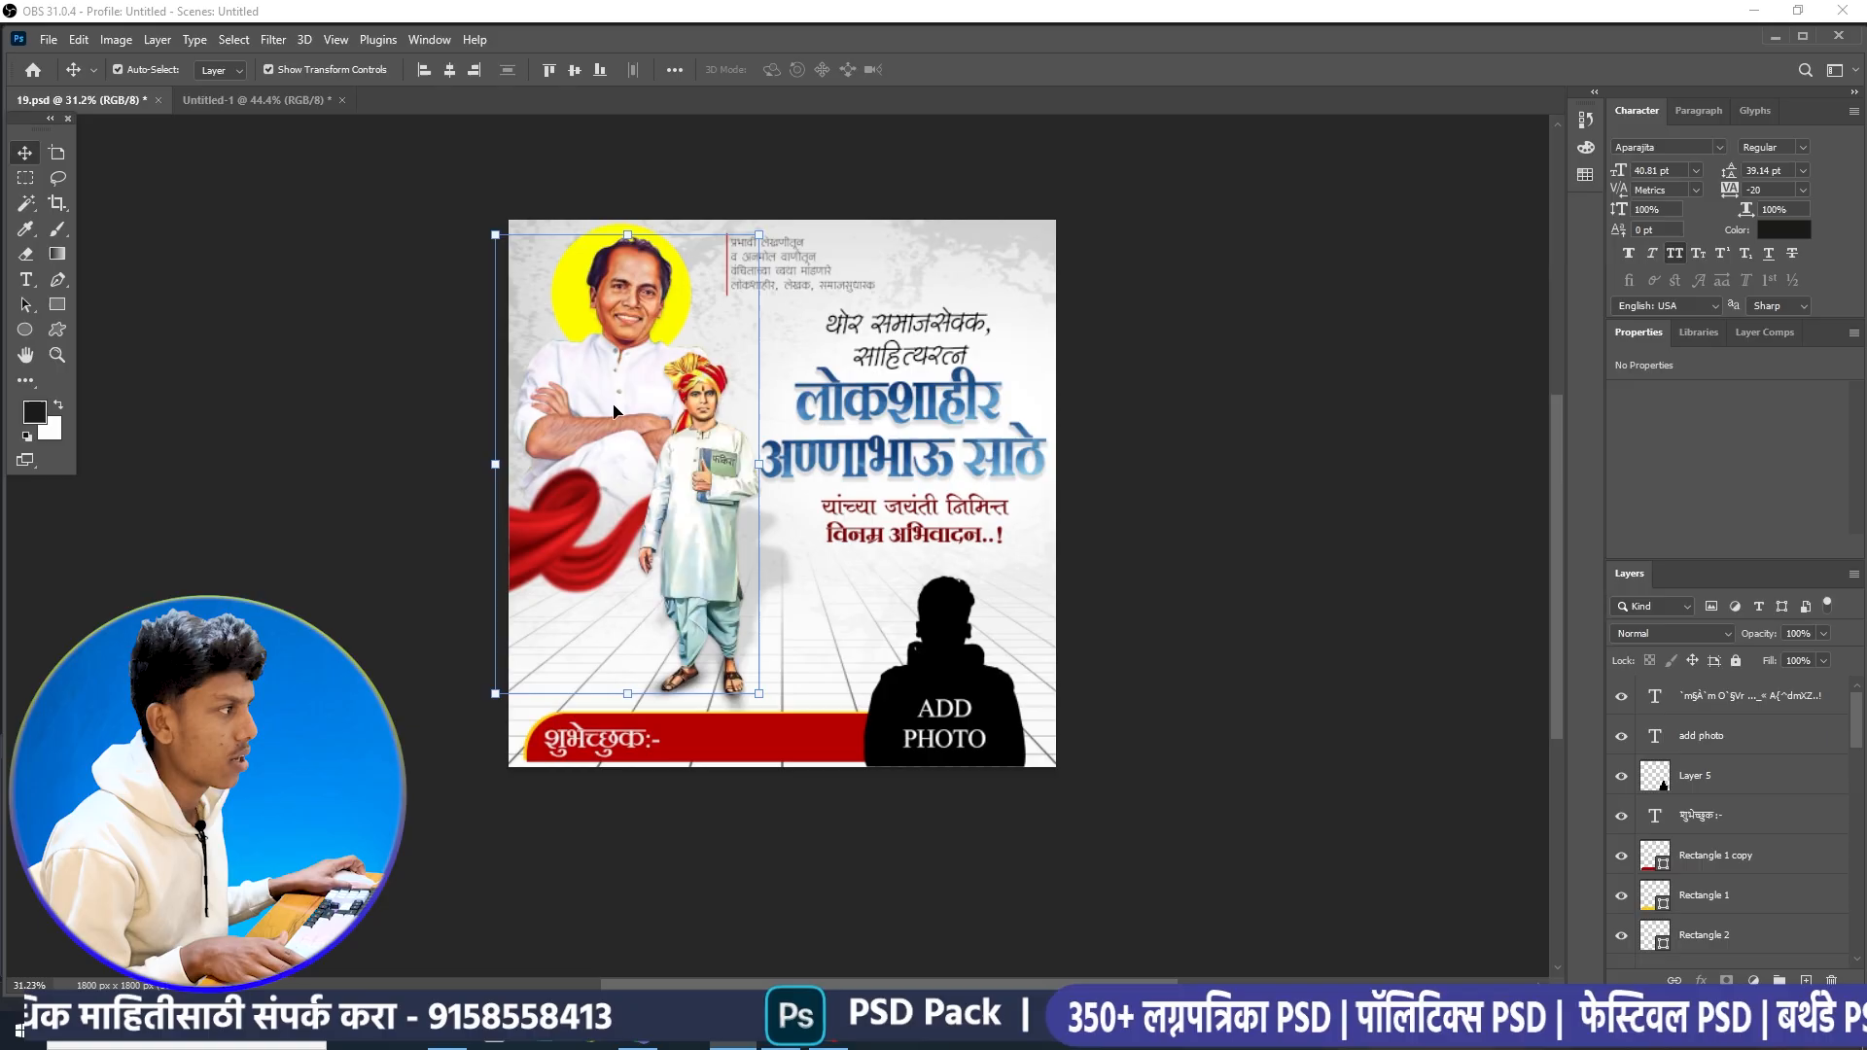
scroll(614, 411, down, 2)
scroll(1709, 855, down, 6)
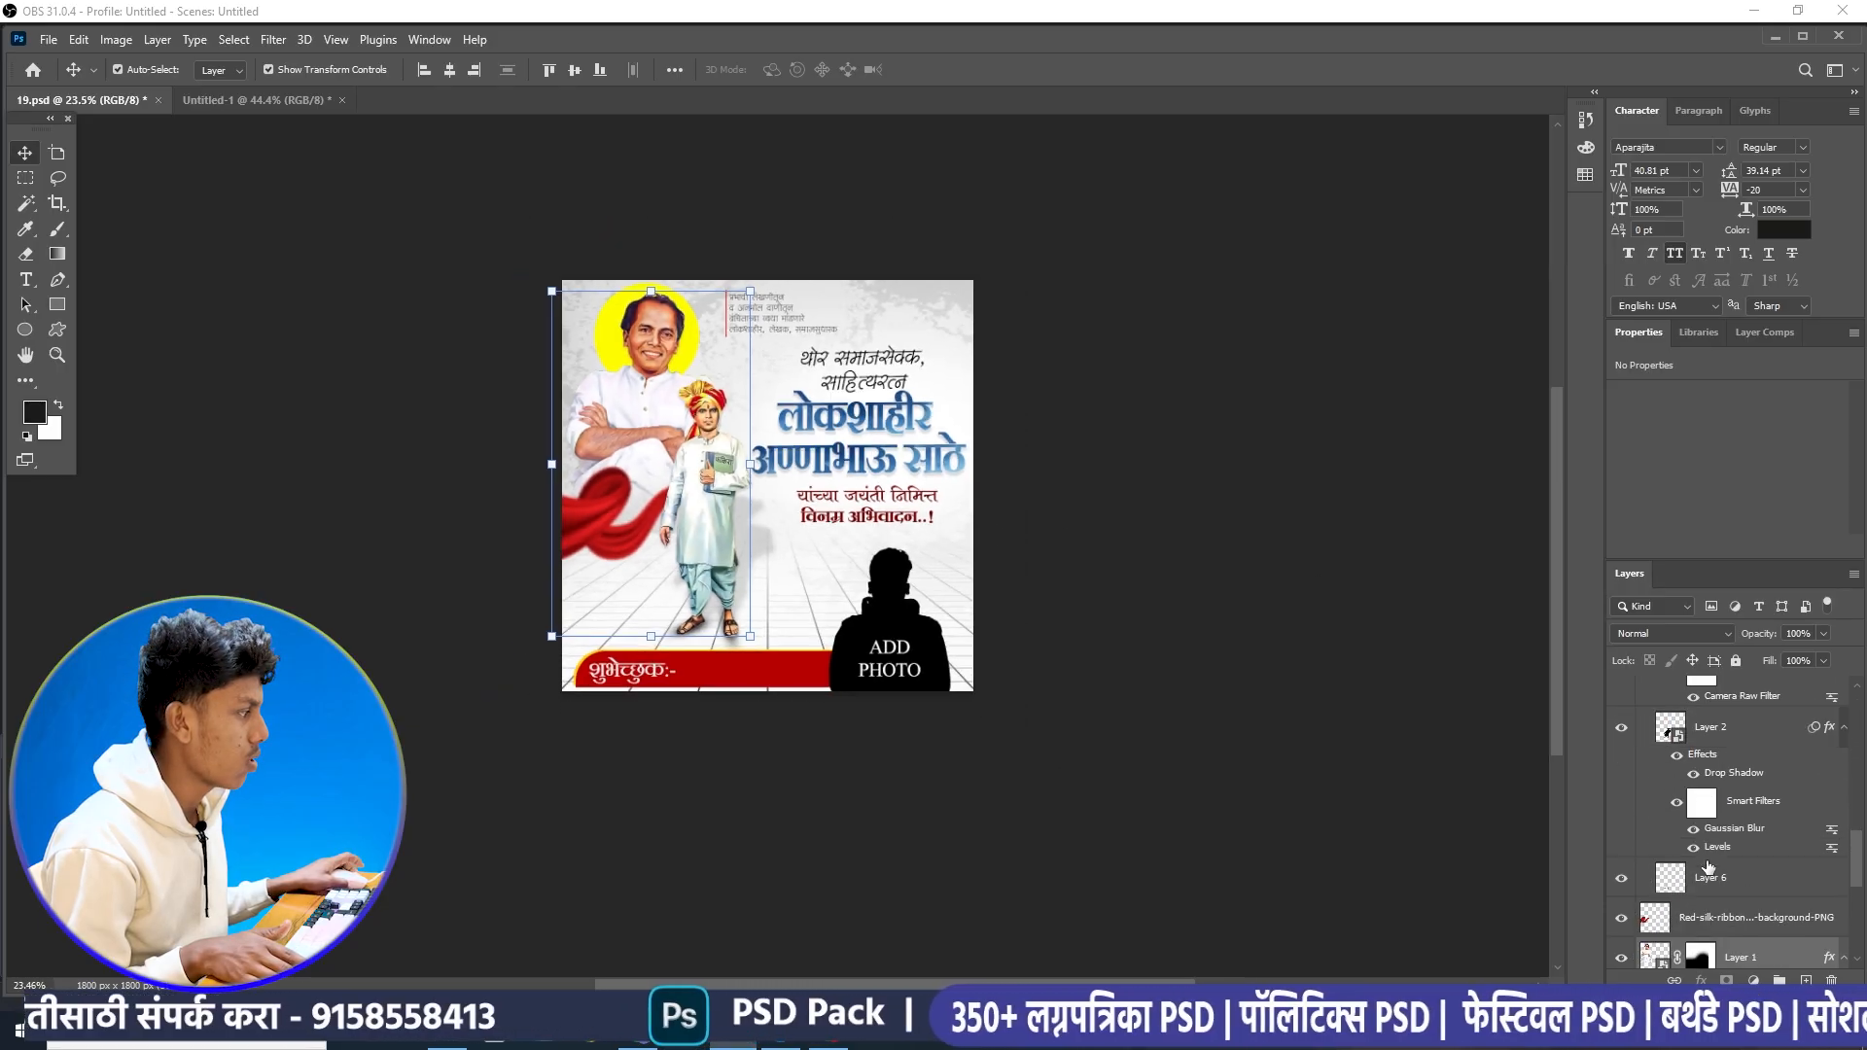
scroll(1709, 860, down, 8)
click(1816, 819)
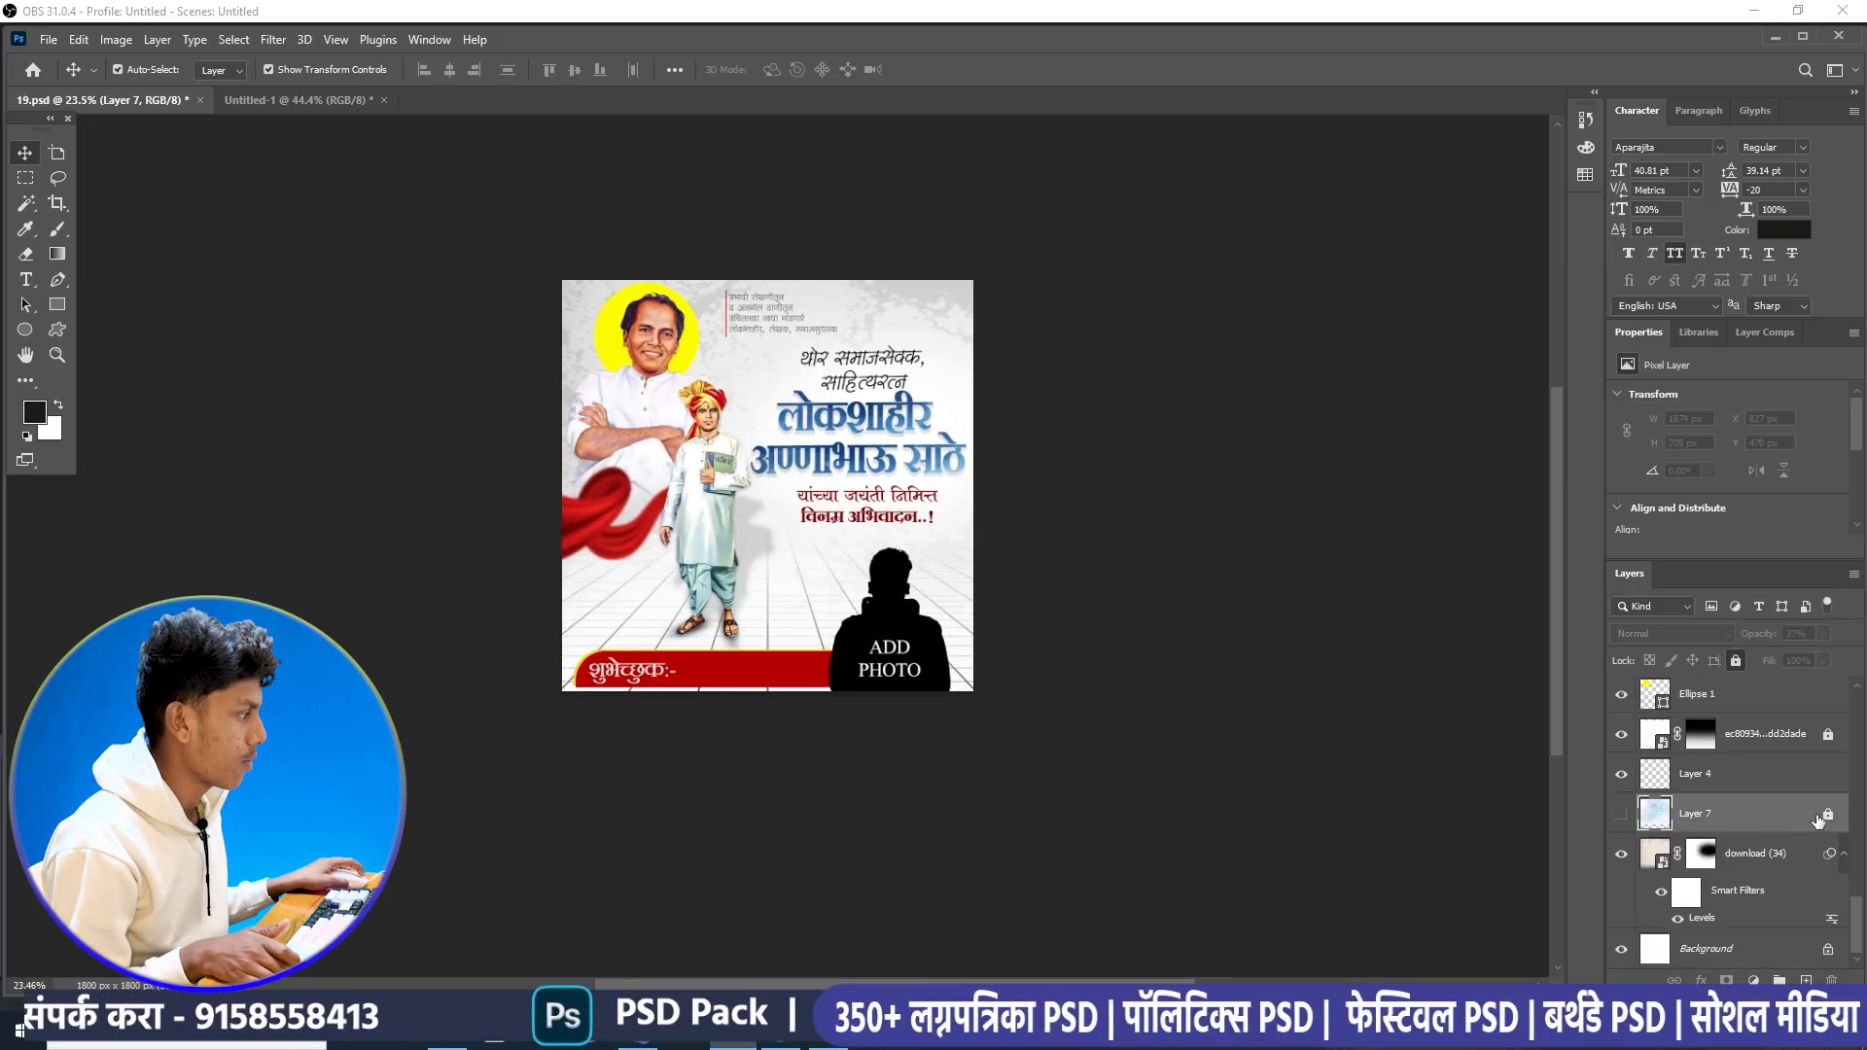
drag(1794, 869, 905, 420)
scroll(905, 420, down, 2)
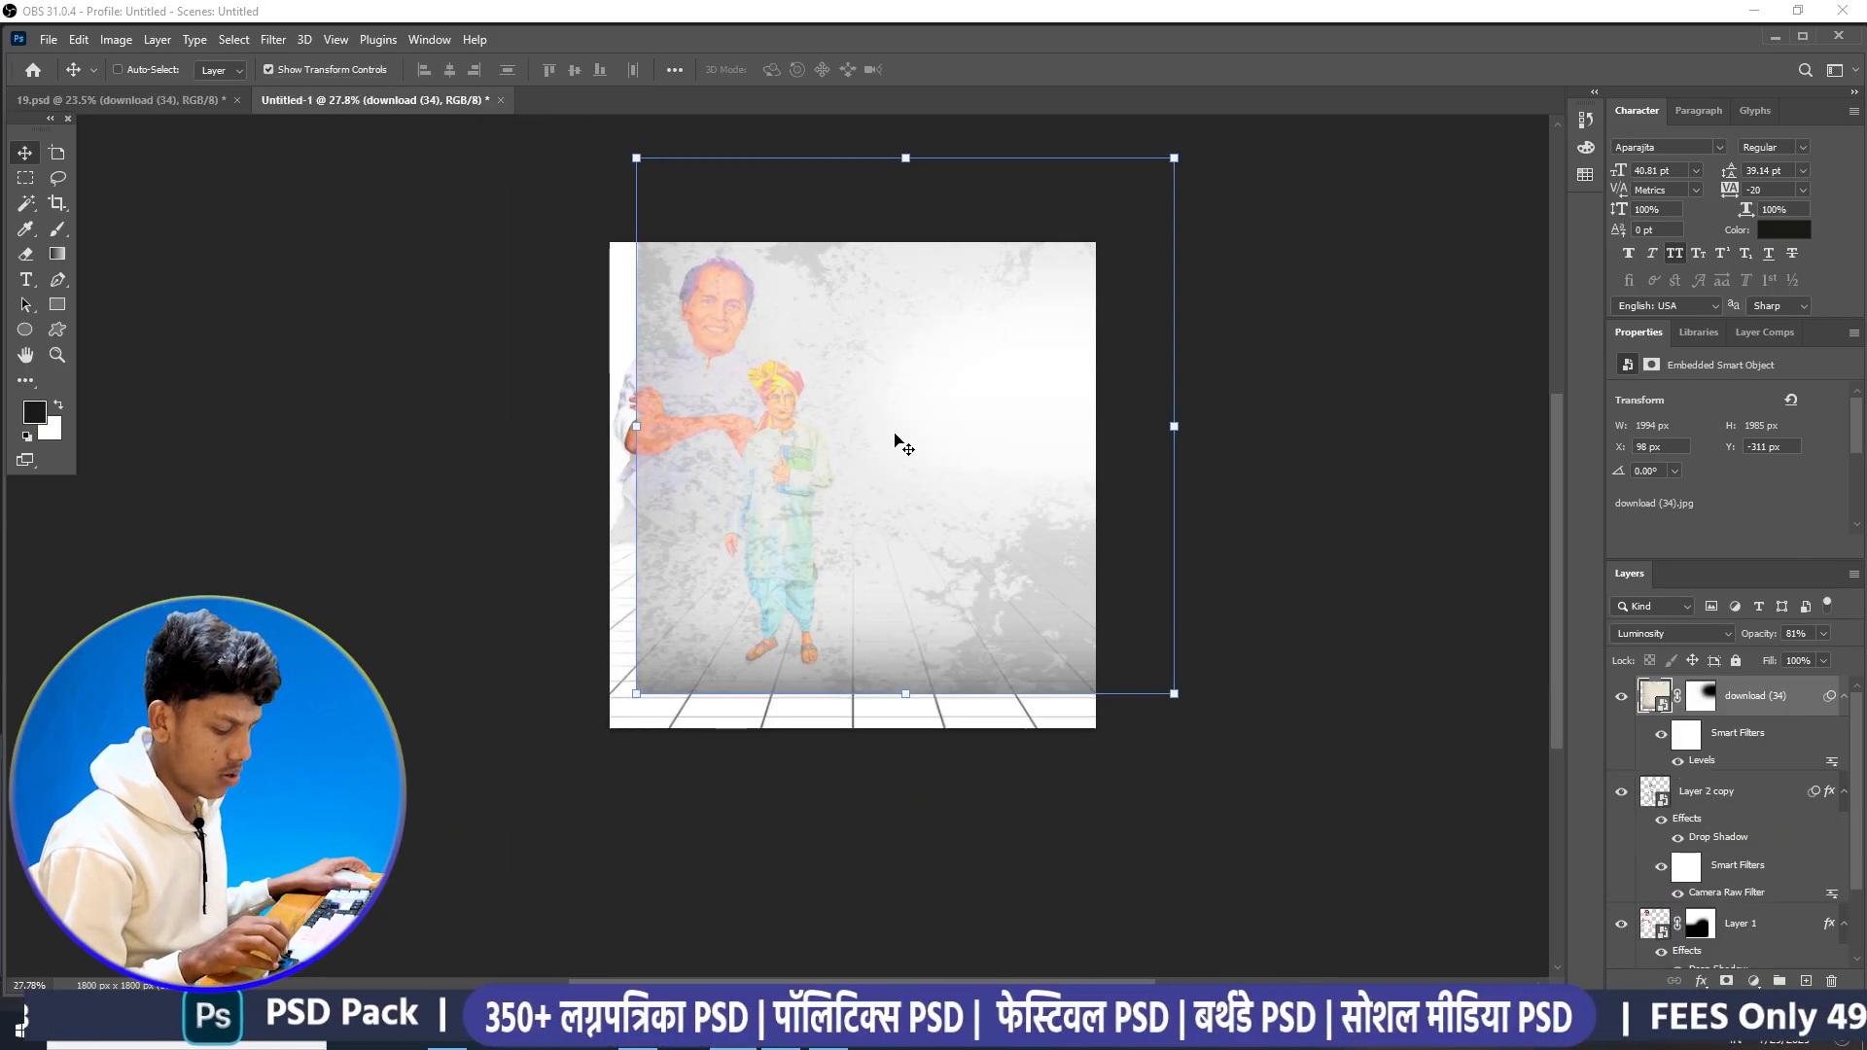
key(ctrl+z)
- Copy the download (34) texture layer from 19.psd into Untitled-1 so that it covers the whole canvas
click(121, 100)
key(ctrl+minus)
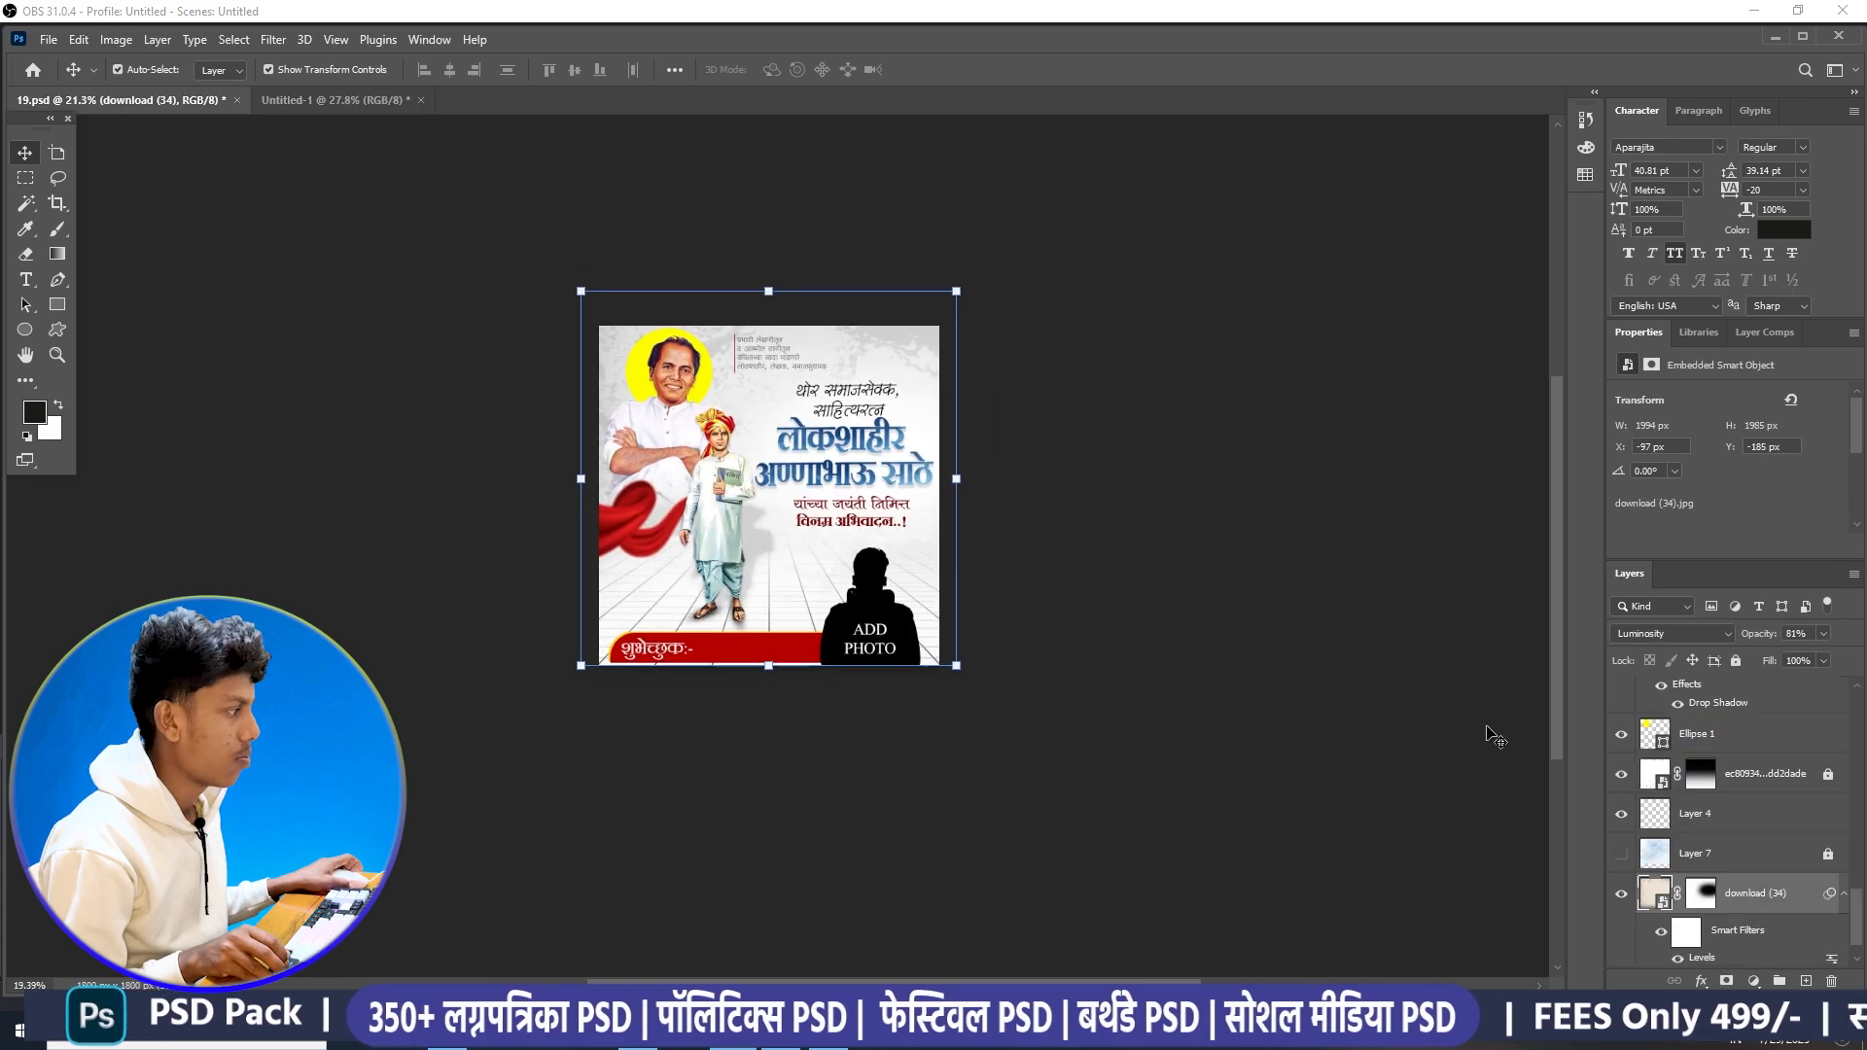
scroll(1741, 856, down, 1)
drag(1746, 853, 828, 446)
scroll(992, 509, up, 1)
scroll(921, 479, down, 1)
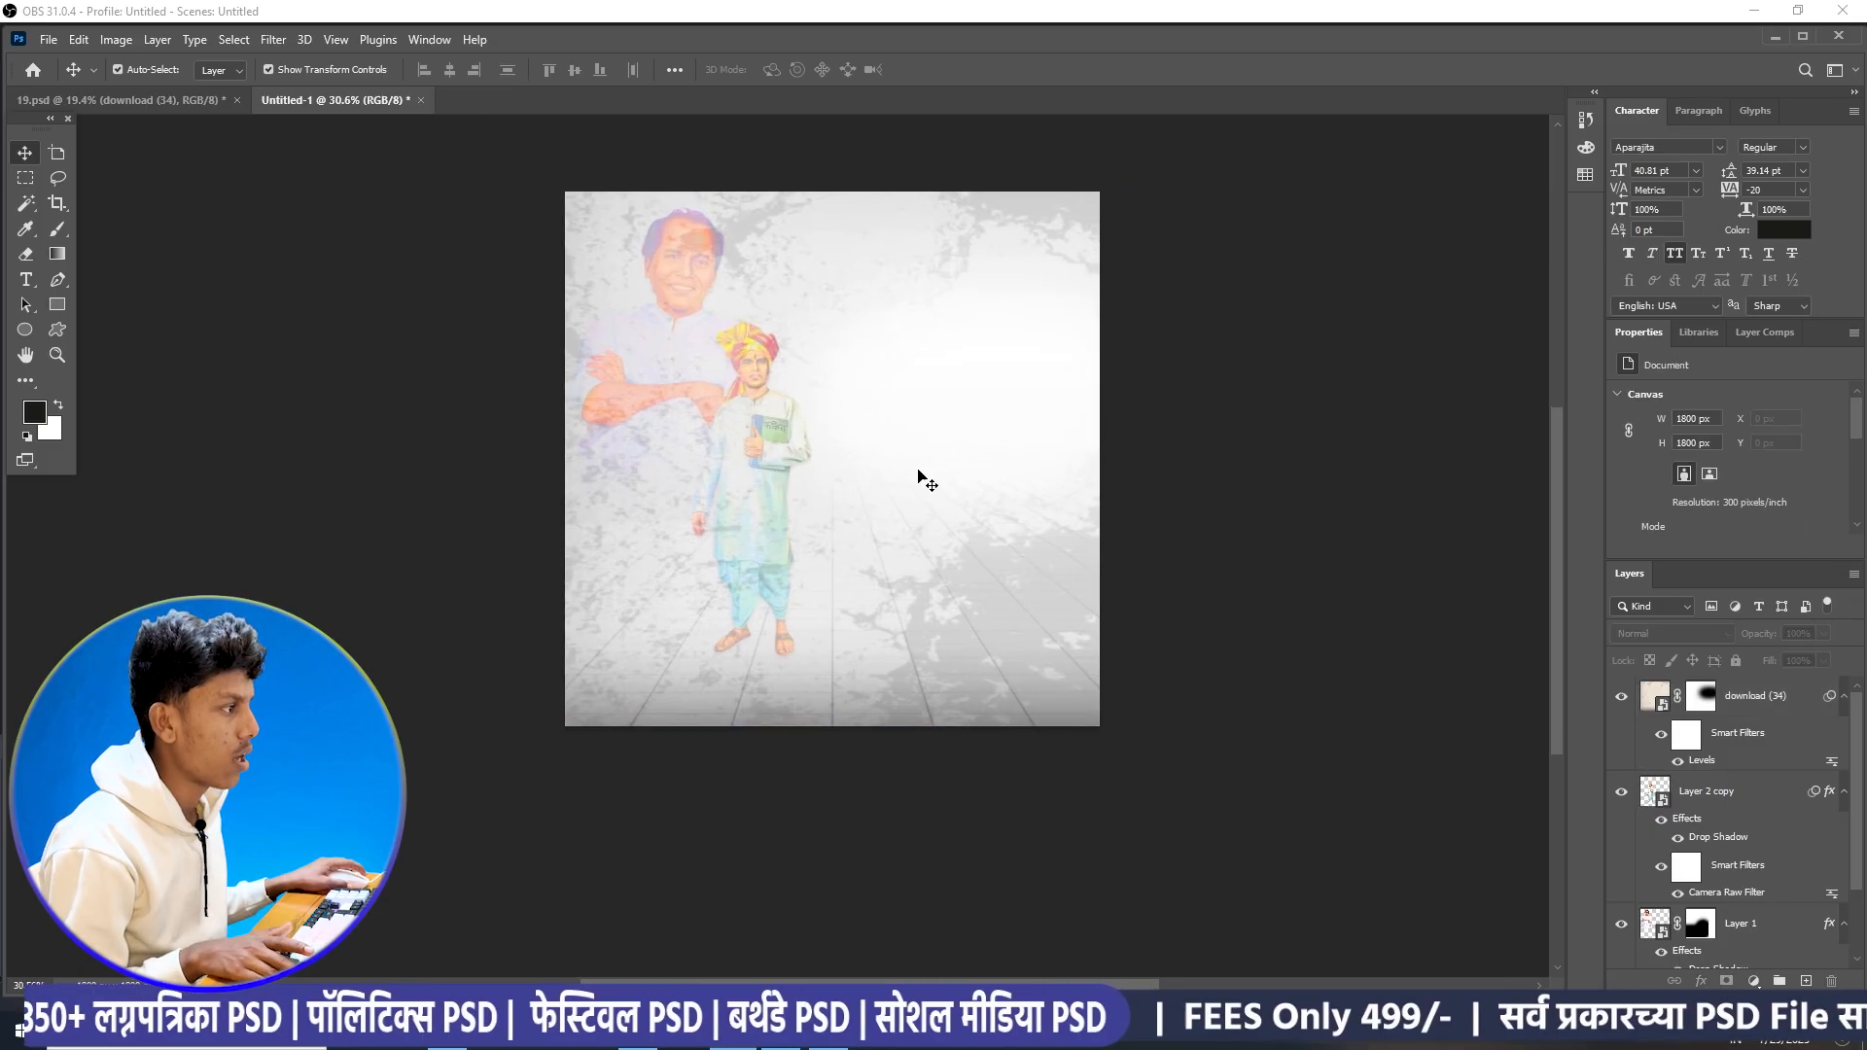
- Move the download (34) layer below the grid floor image, directly above the Background layer
drag(1747, 696, 1725, 800)
scroll(1060, 553, up, 2)
scroll(1060, 552, down, 1)
click(1321, 750)
scroll(980, 462, down, 2)
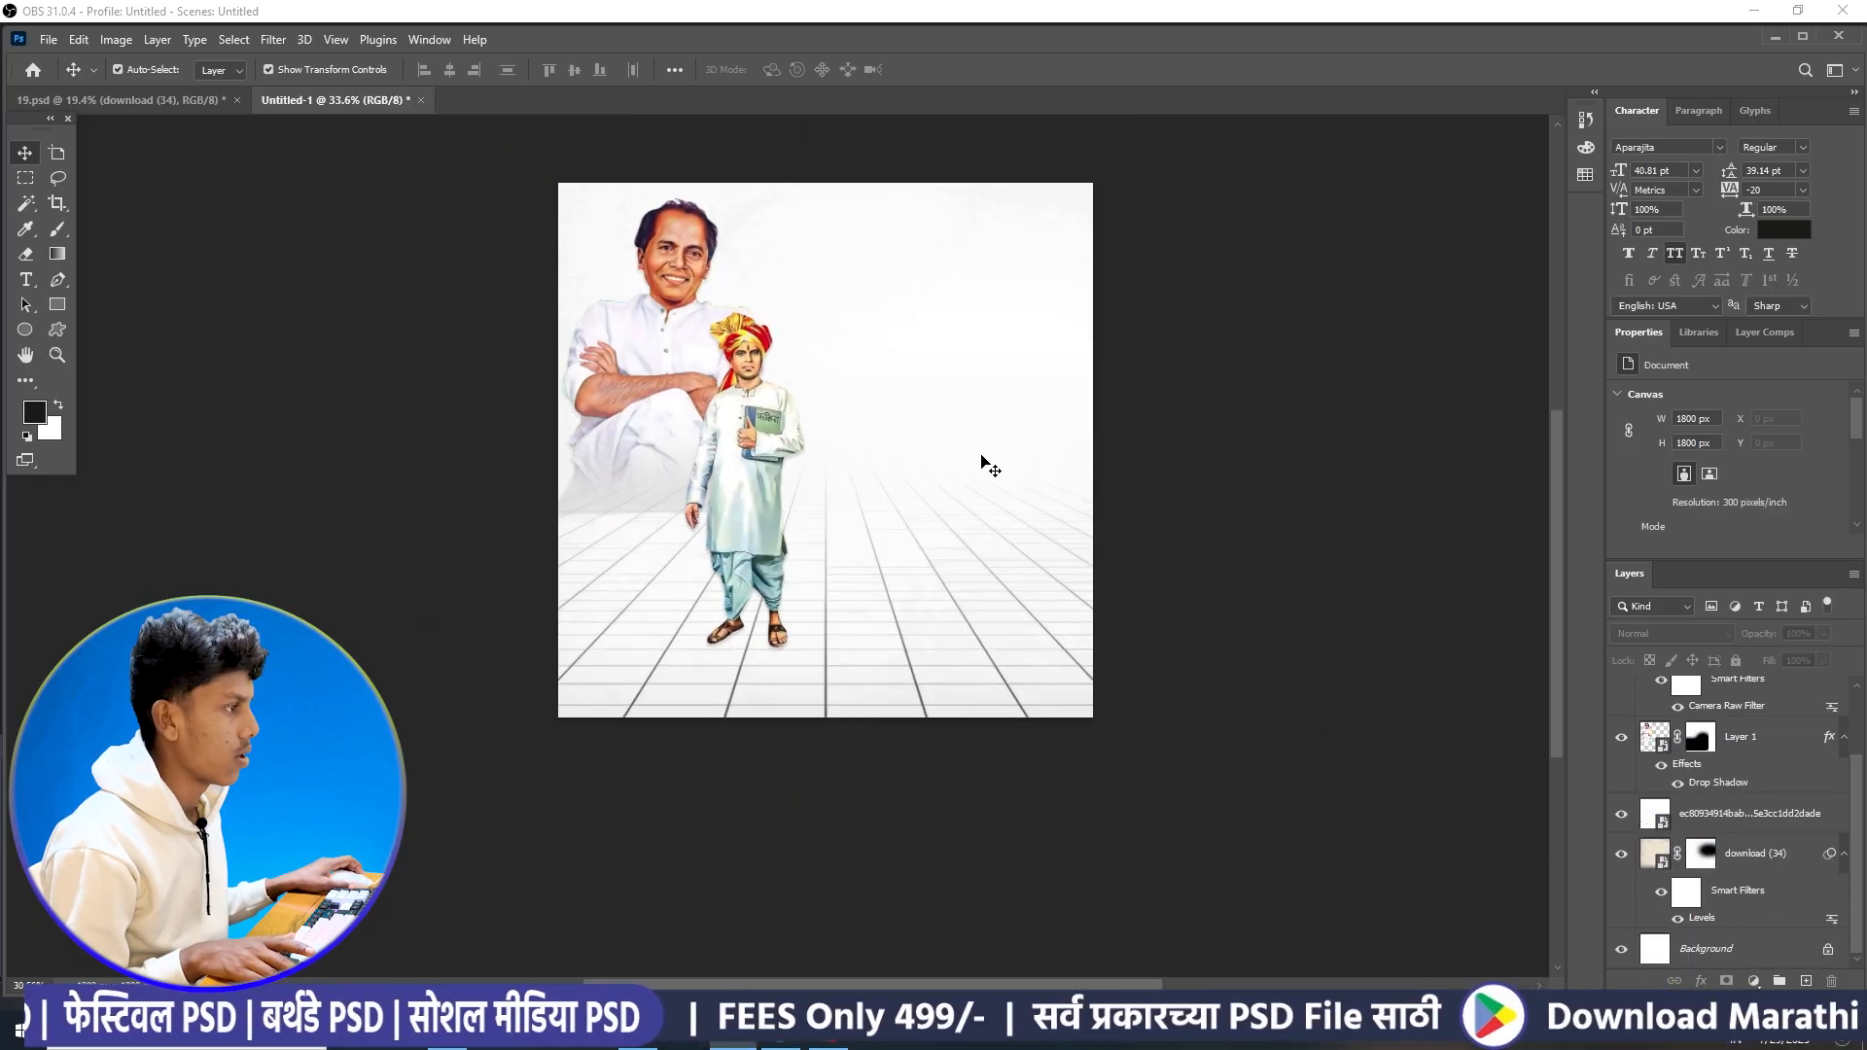
- Add a layer mask to the grid floor image and activate the Eraser tool
scroll(959, 457, up, 2)
scroll(929, 425, down, 1)
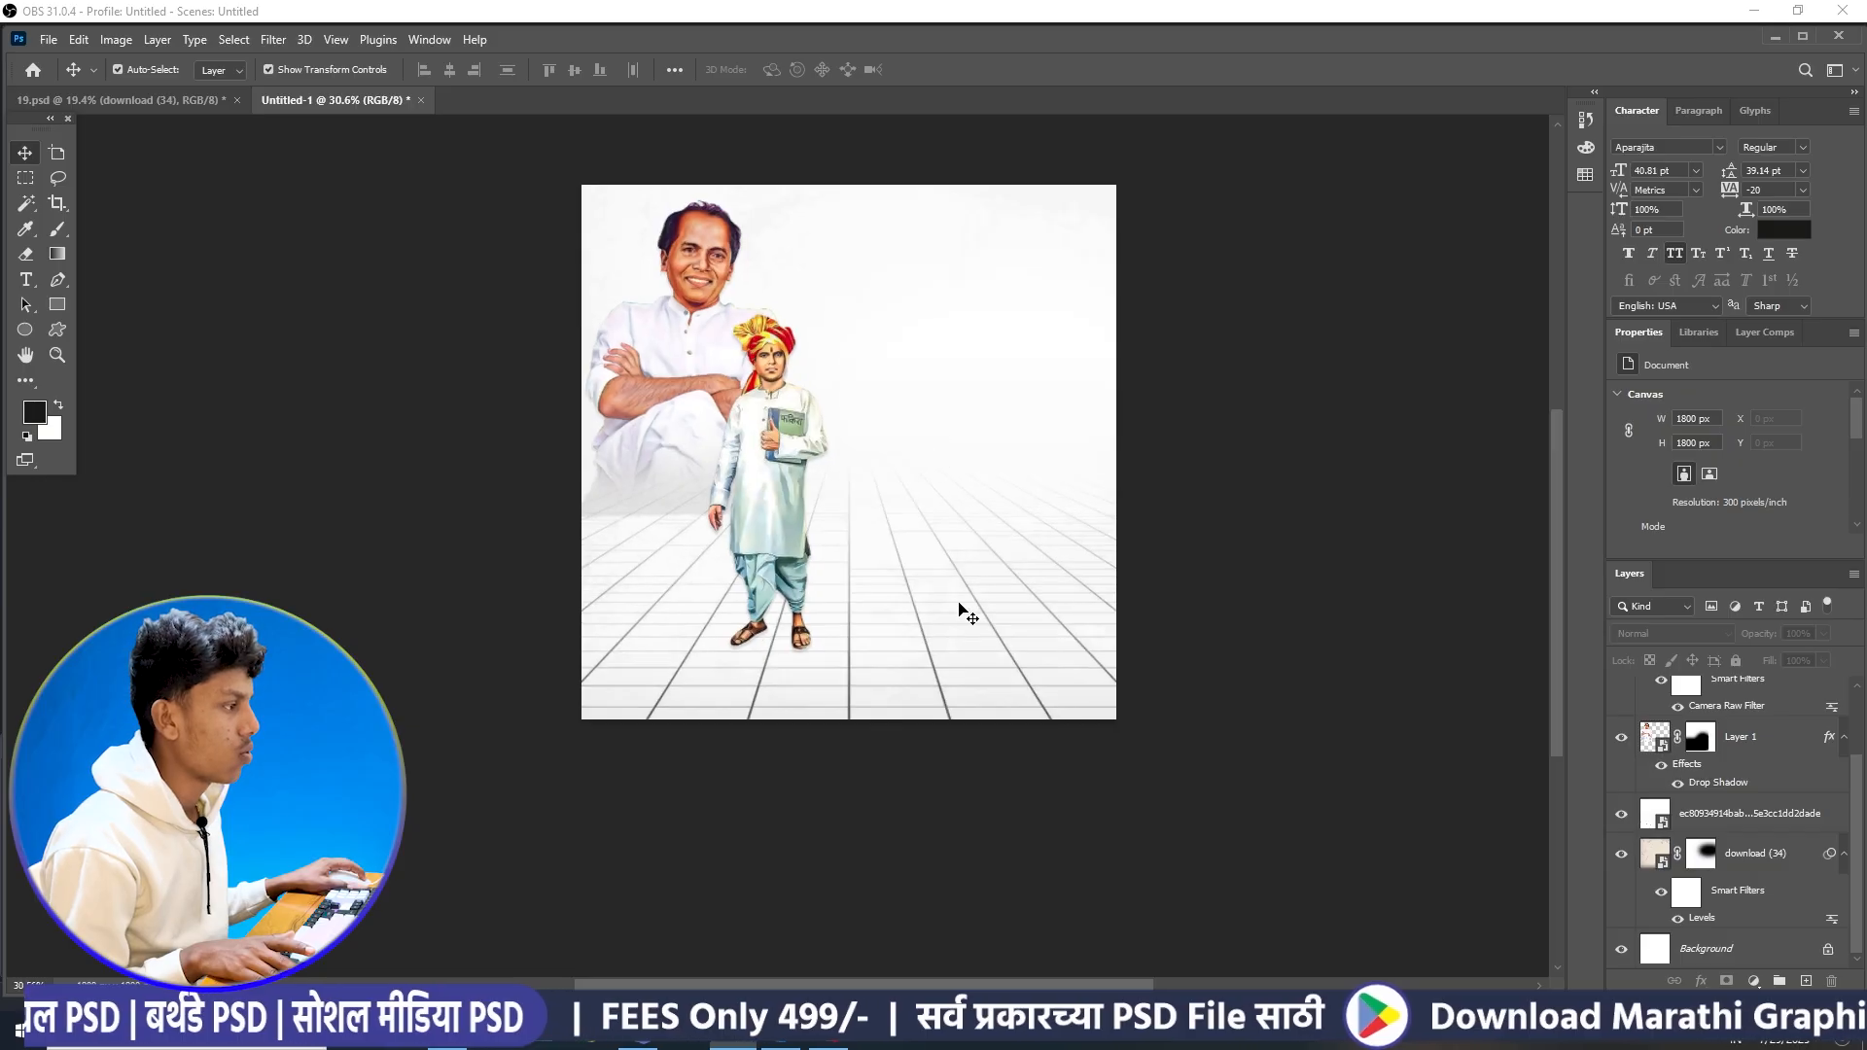
click(959, 613)
scroll(926, 590, up, 1)
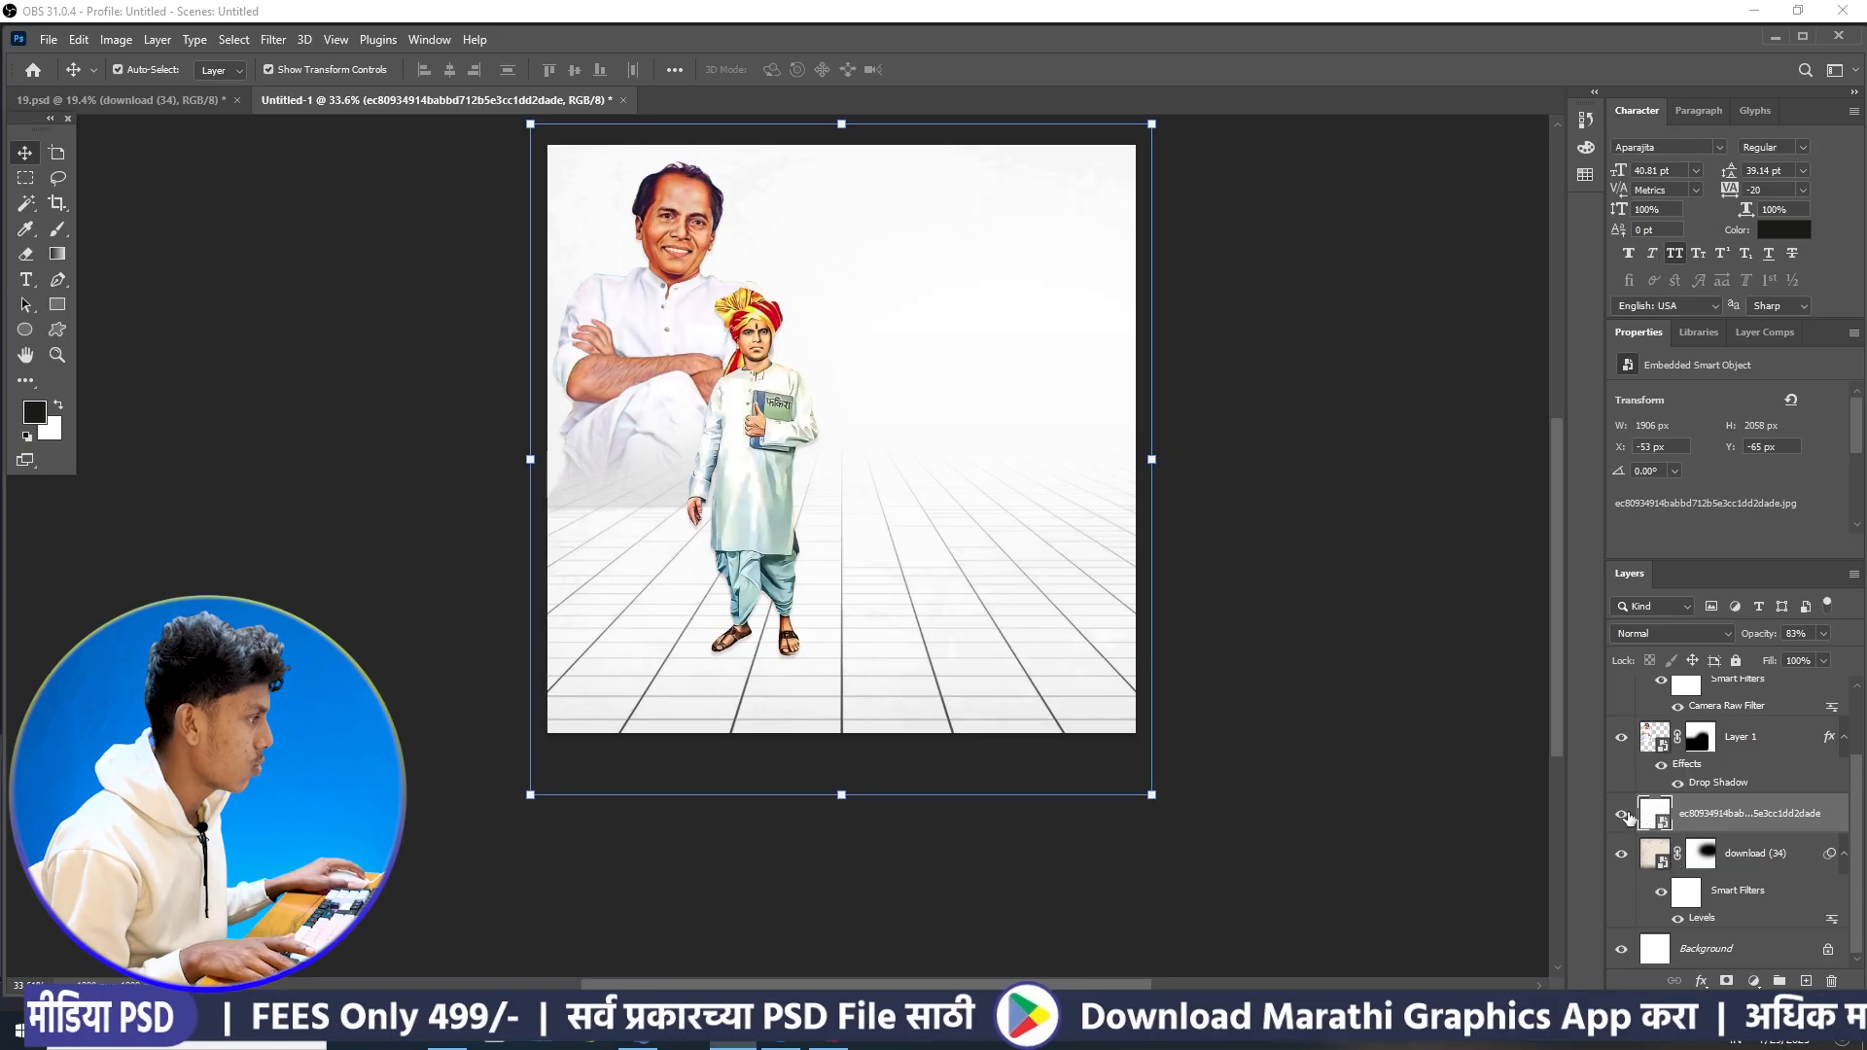
click(1627, 816)
click(1621, 814)
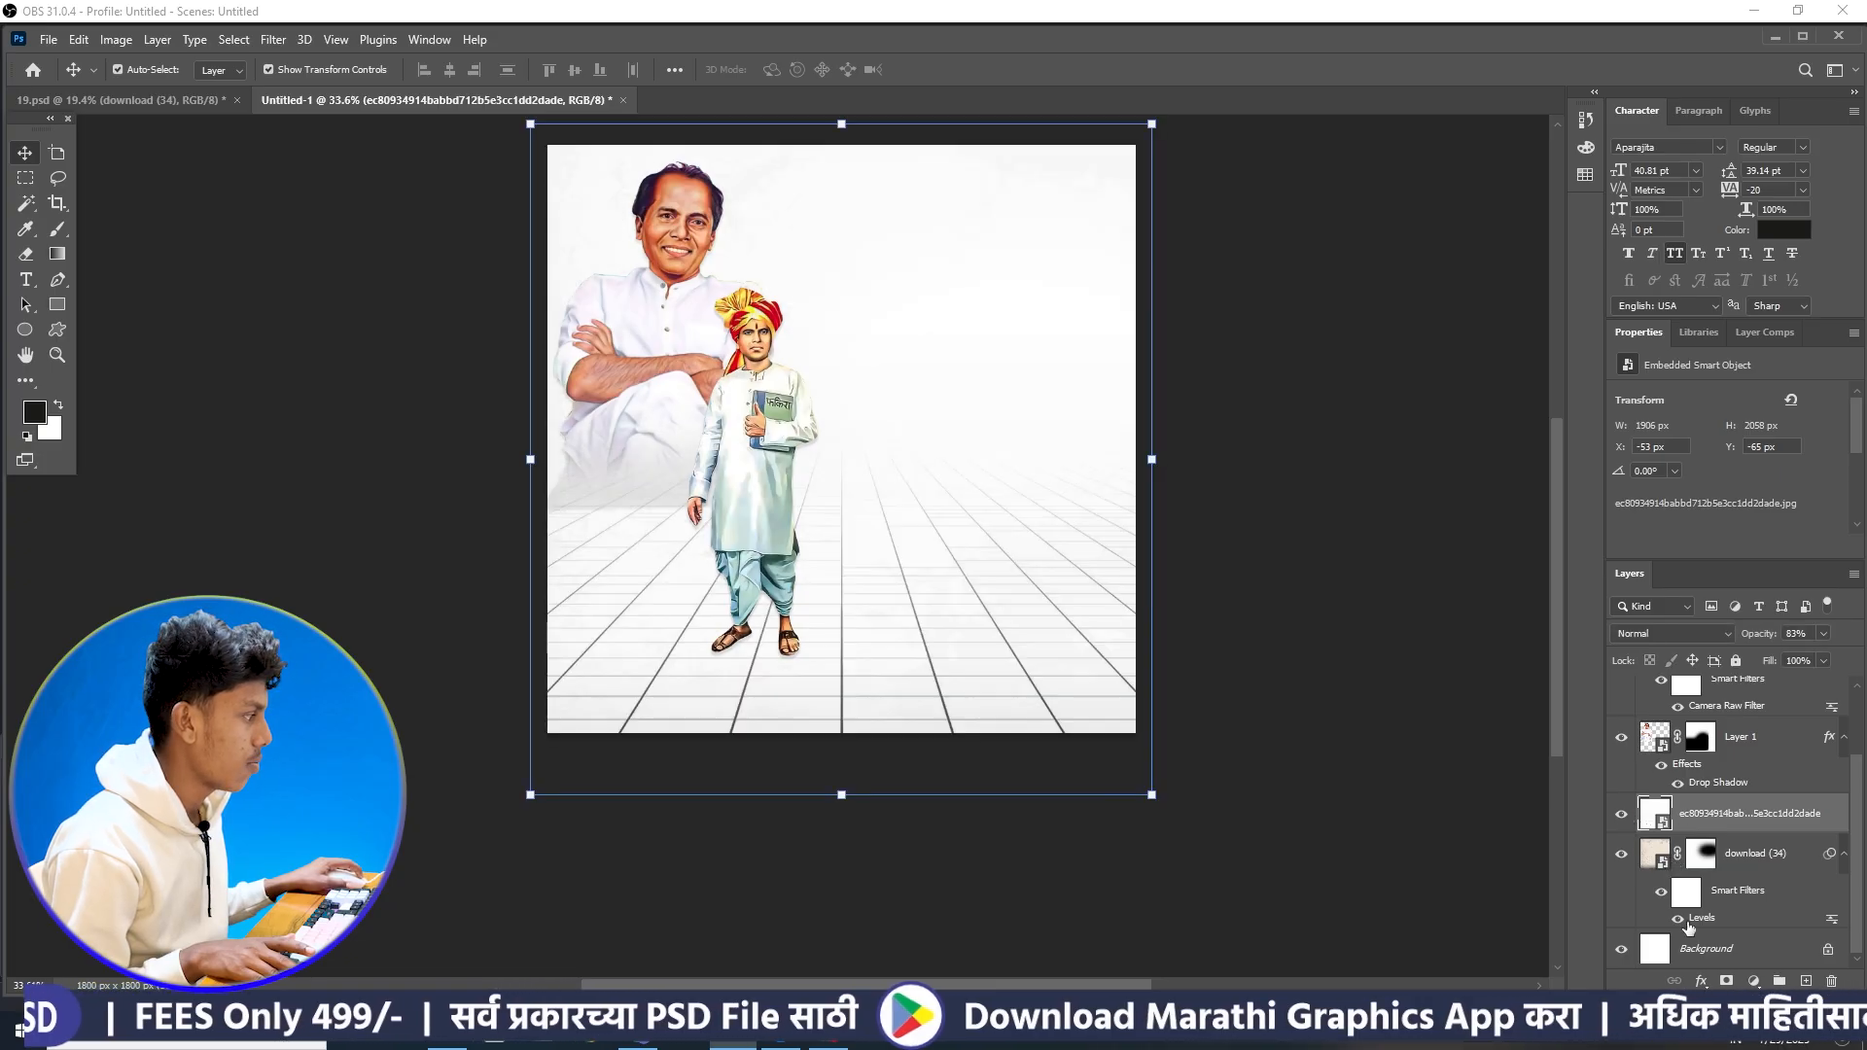
click(1726, 980)
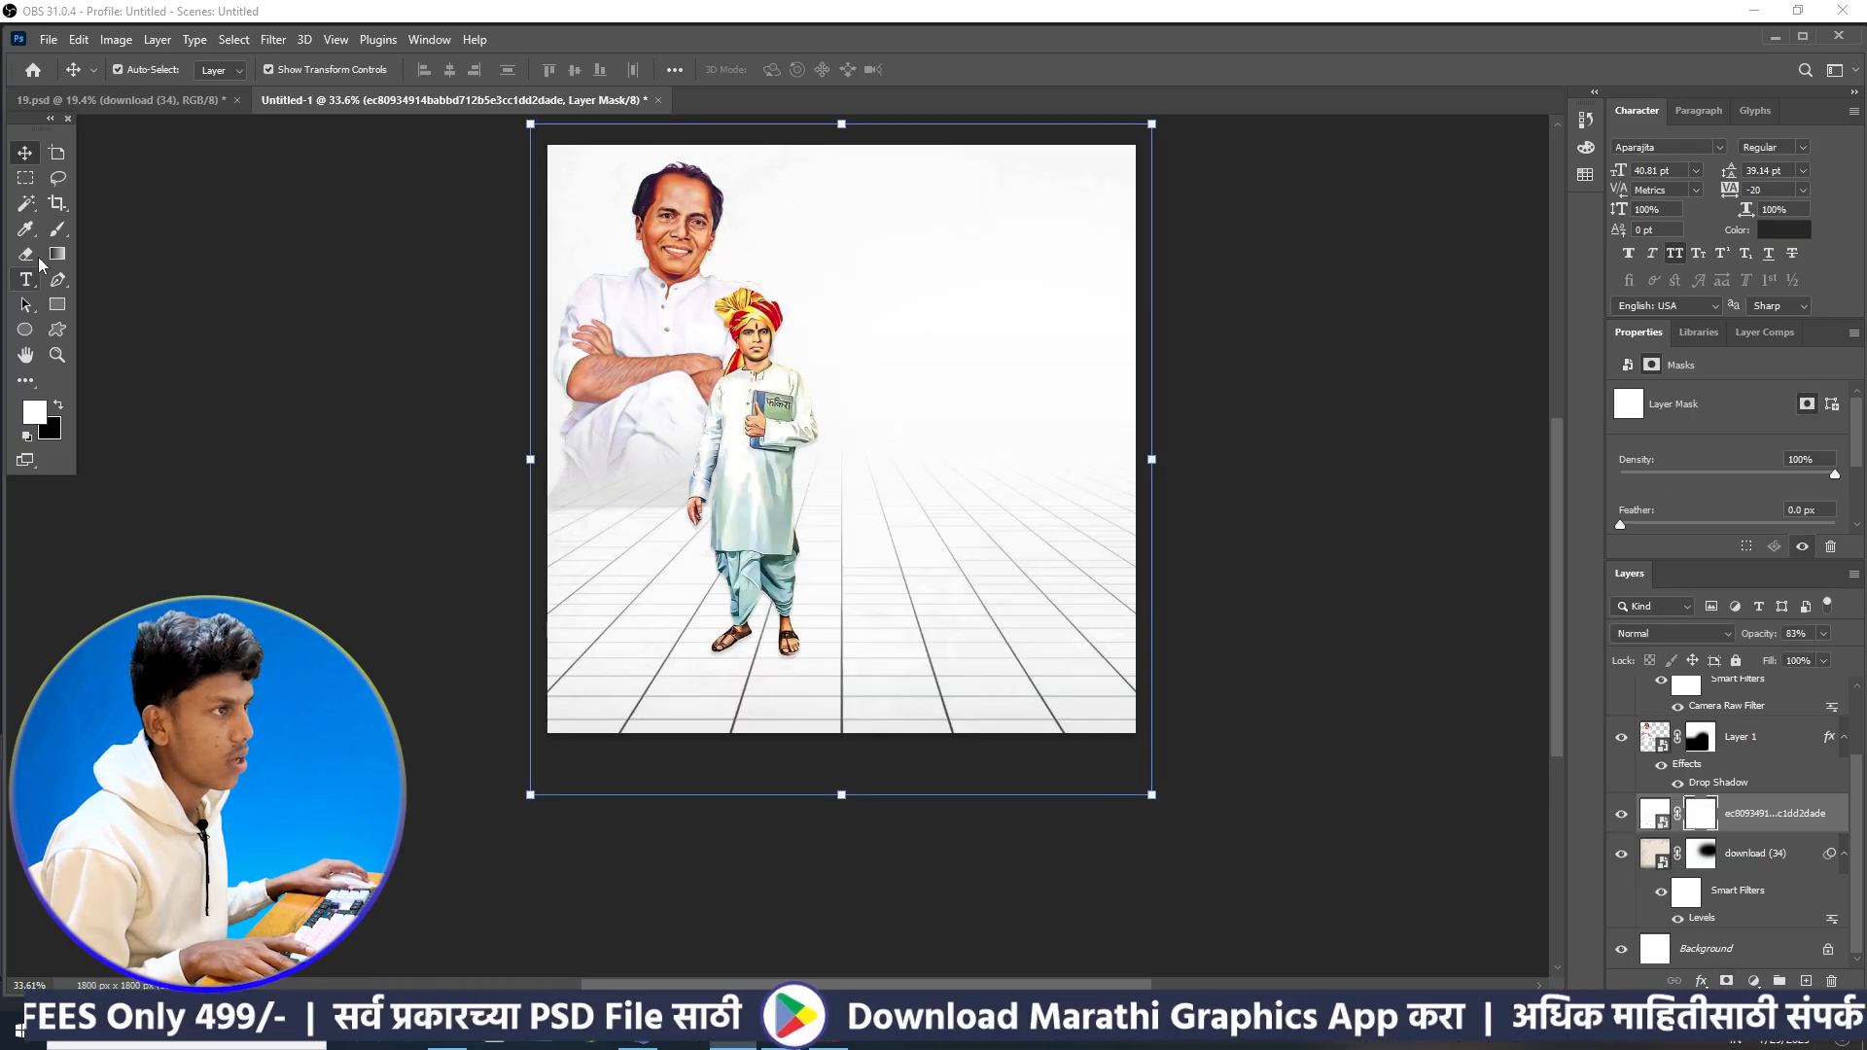
click(25, 254)
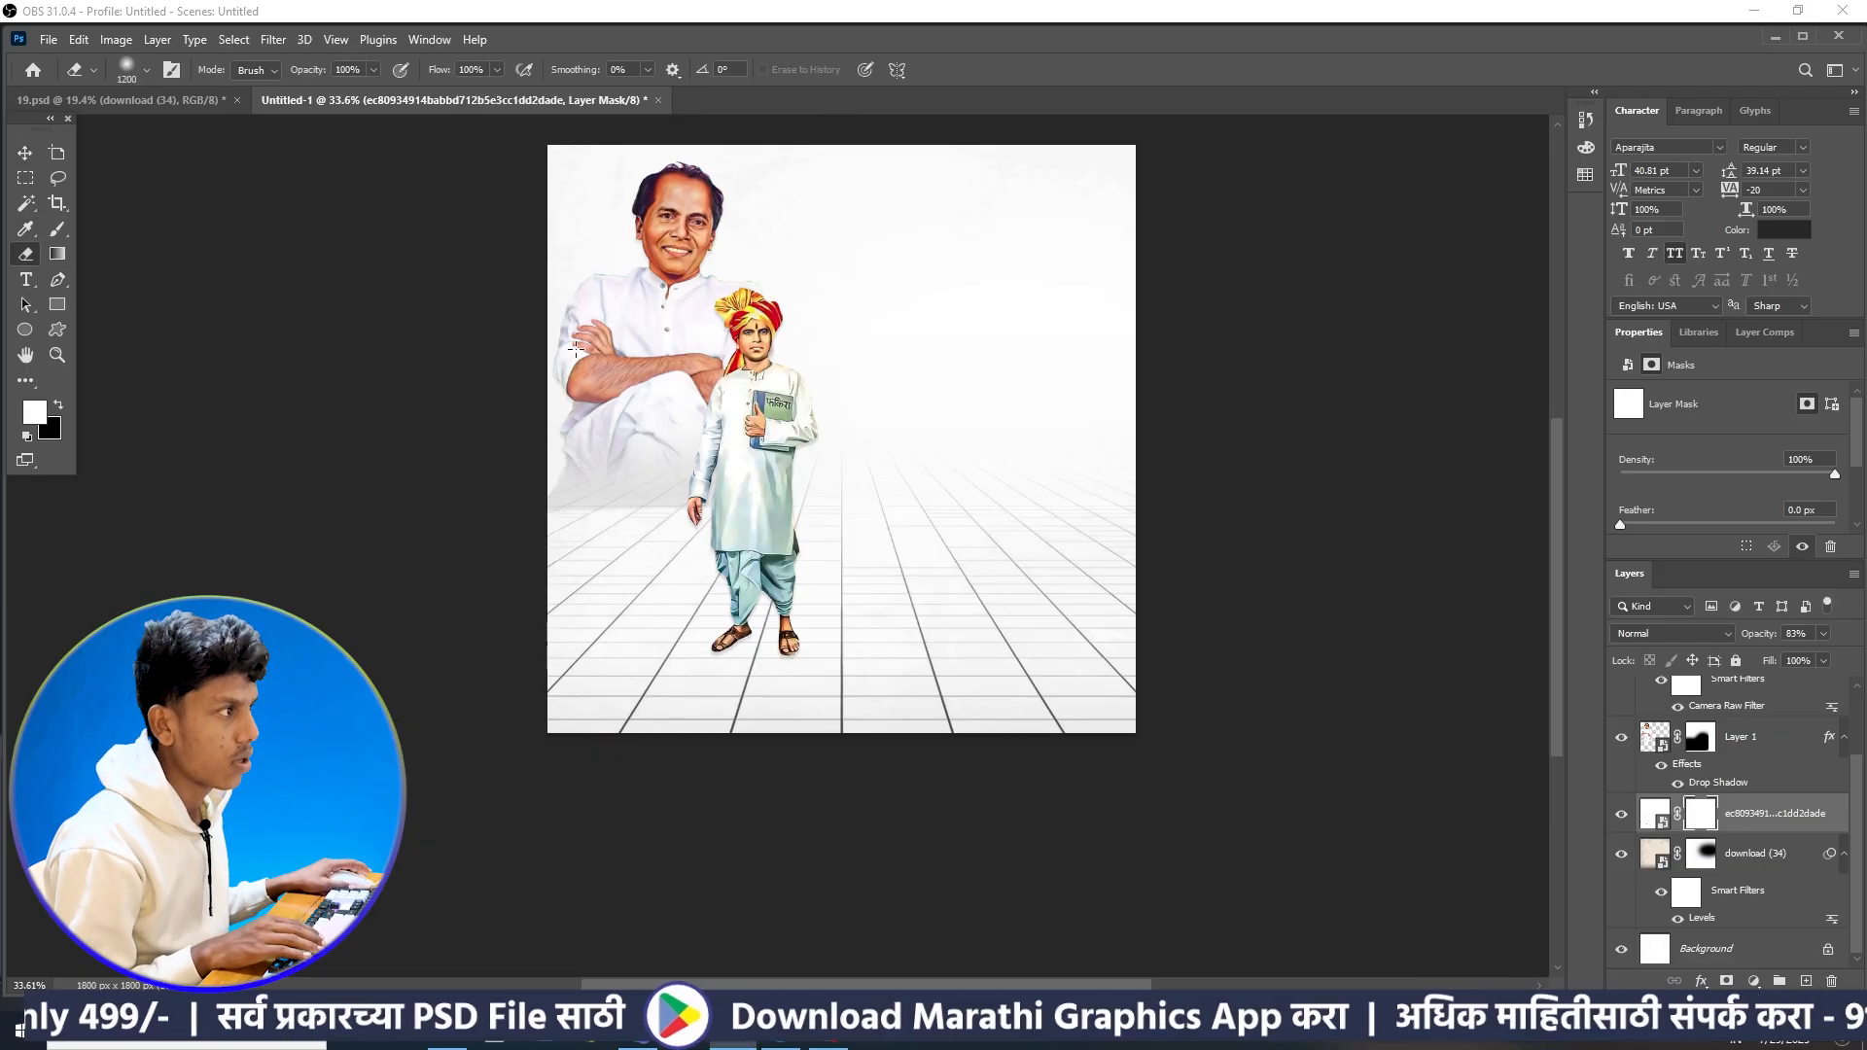
- Try to erase the upper part of the grid floor's mask with a 1700 px brush, and undo the stroke
scroll(738, 379, down, 3)
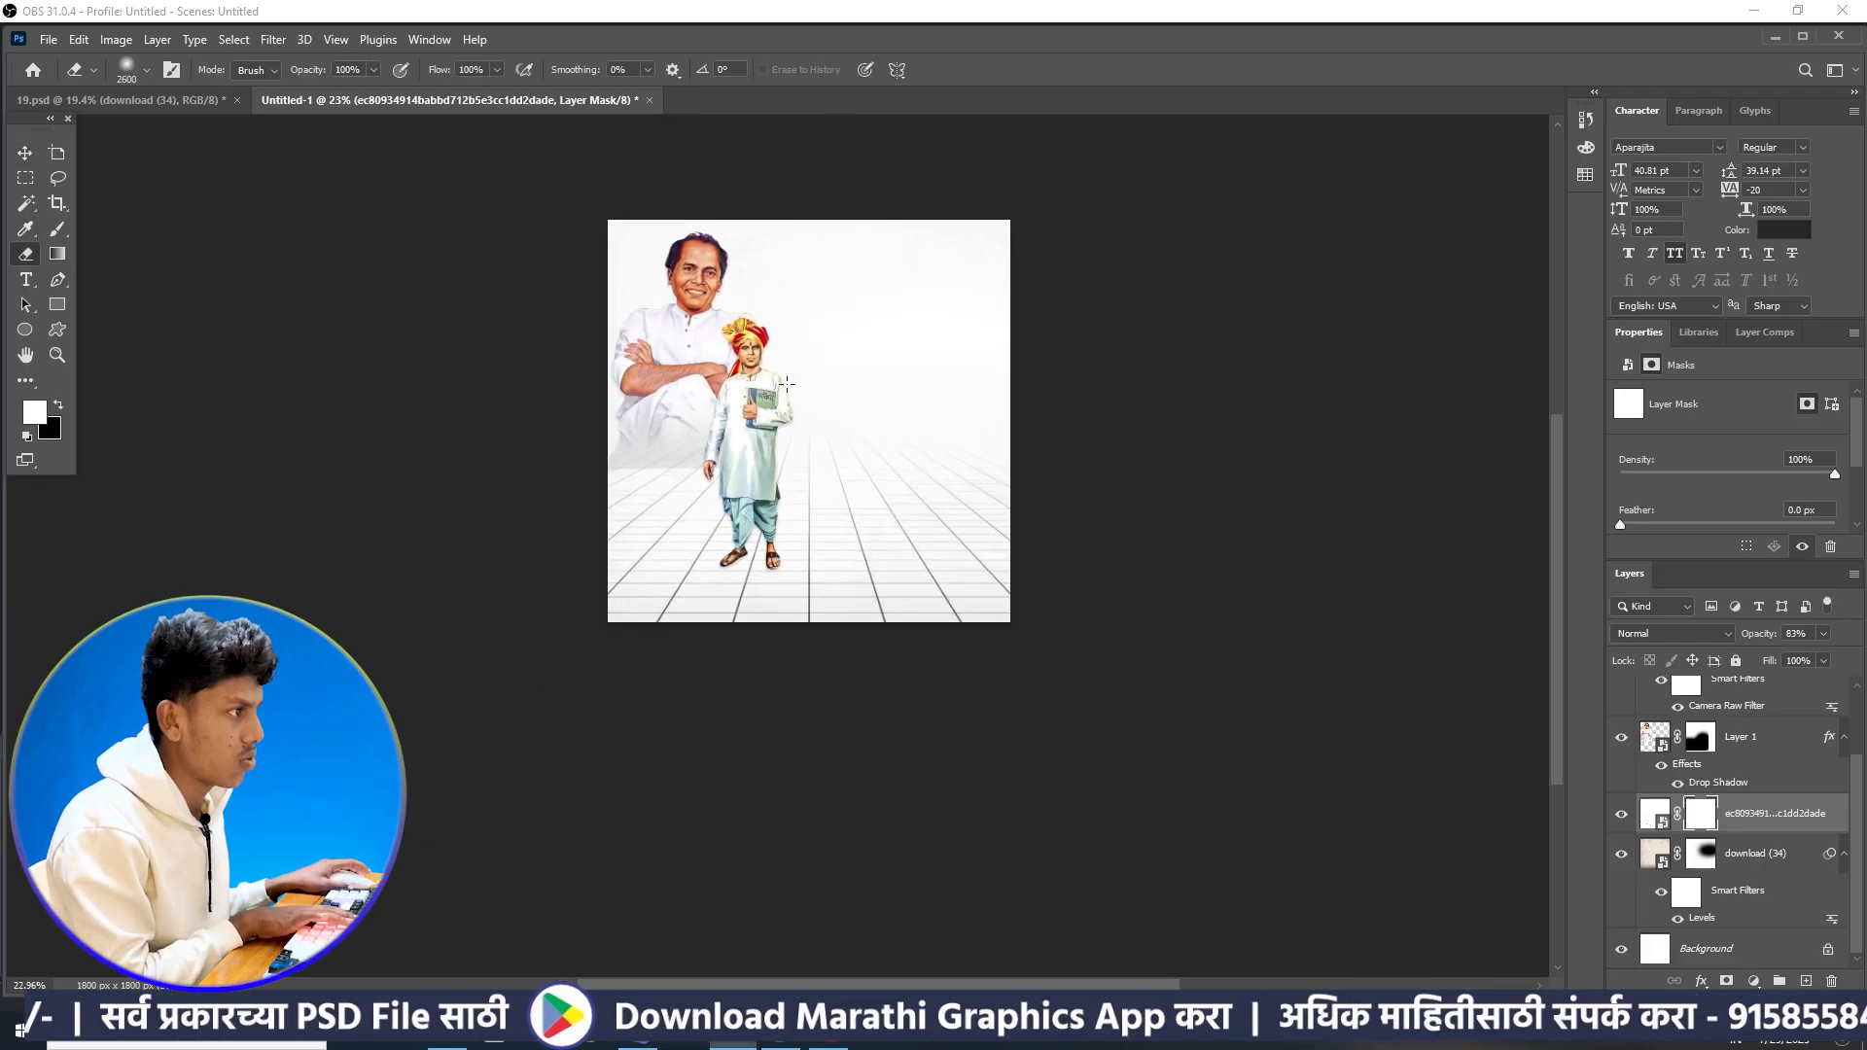
key(bracketright)
key(bracketright)
key(bracketright)
key(bracketright)
key(bracketright)
key(bracketright)
key(bracketright)
key(bracketright)
key(bracketright)
key(bracketright)
key(bracketright)
key(bracketright)
key(bracketright)
key(bracketright)
key(bracketright)
key(bracketright)
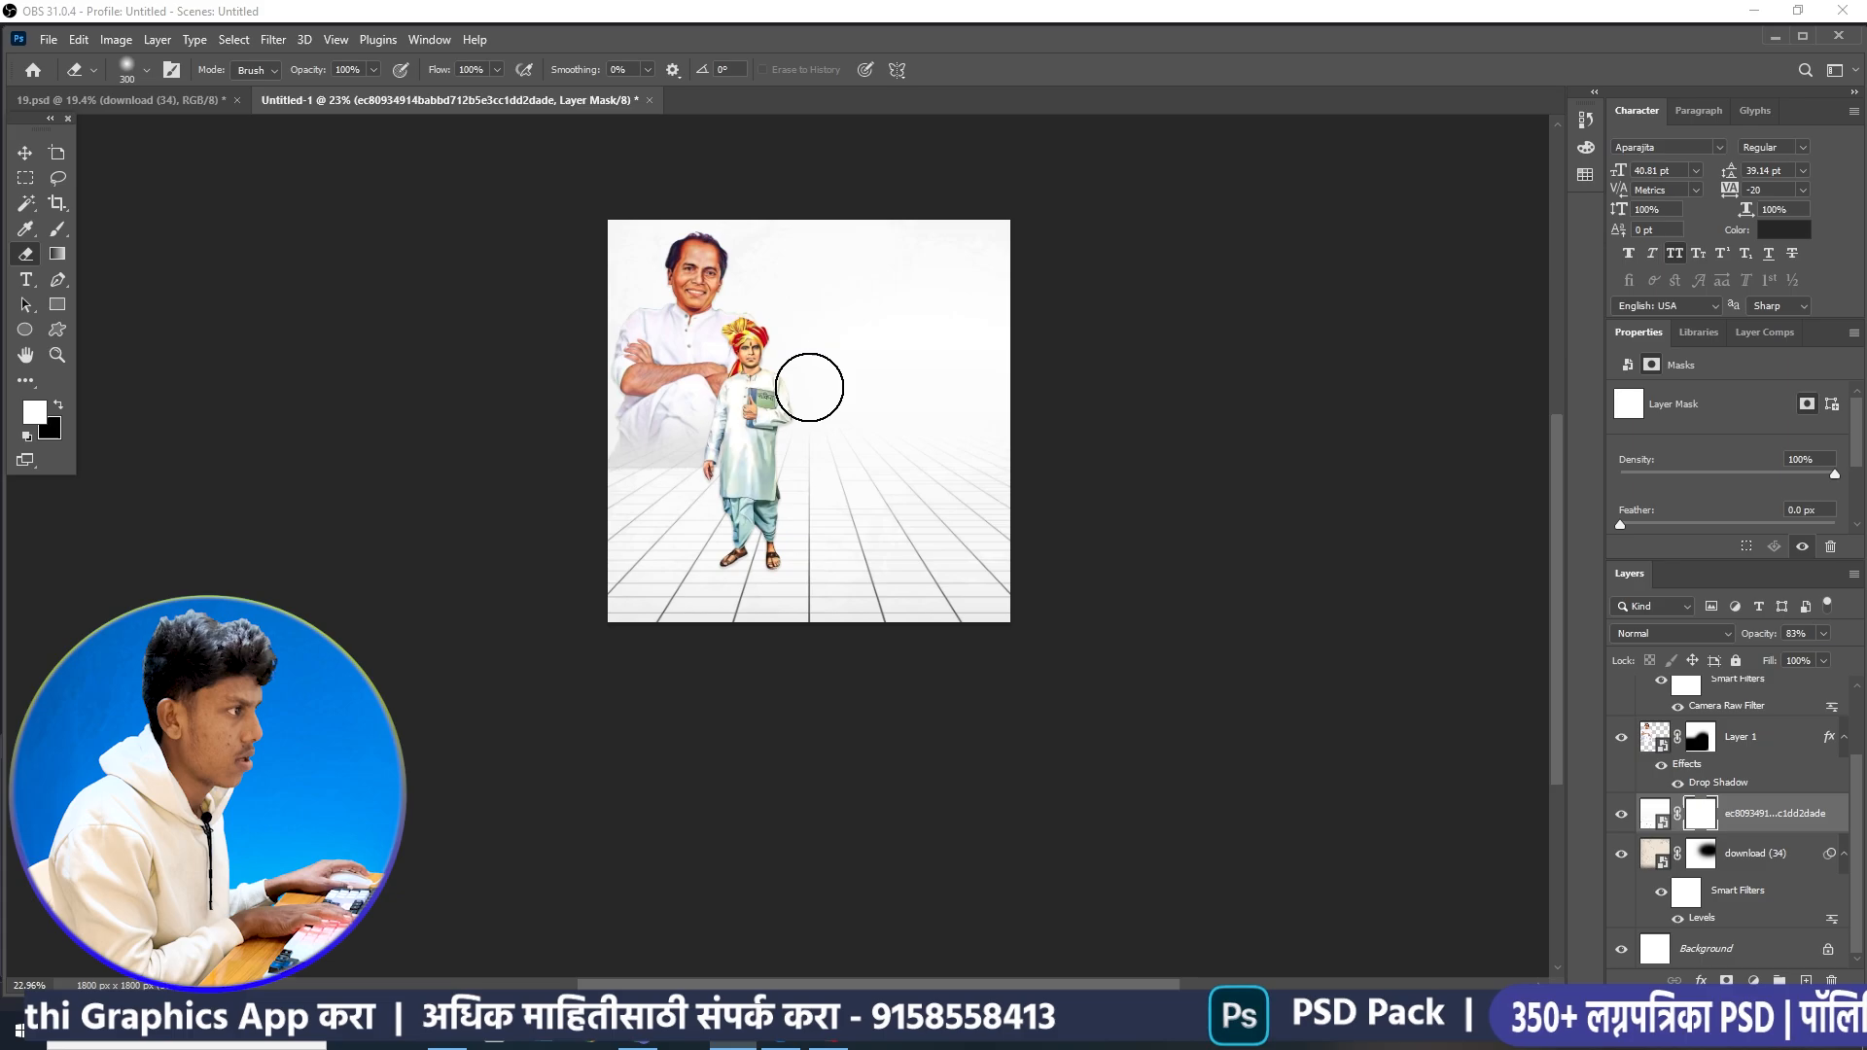
mouse_move(1074, 281)
mouse_down()
mouse_move(691, 298)
mouse_move(551, 262)
mouse_move(1070, 338)
mouse_up()
scroll(1057, 355, up, 1)
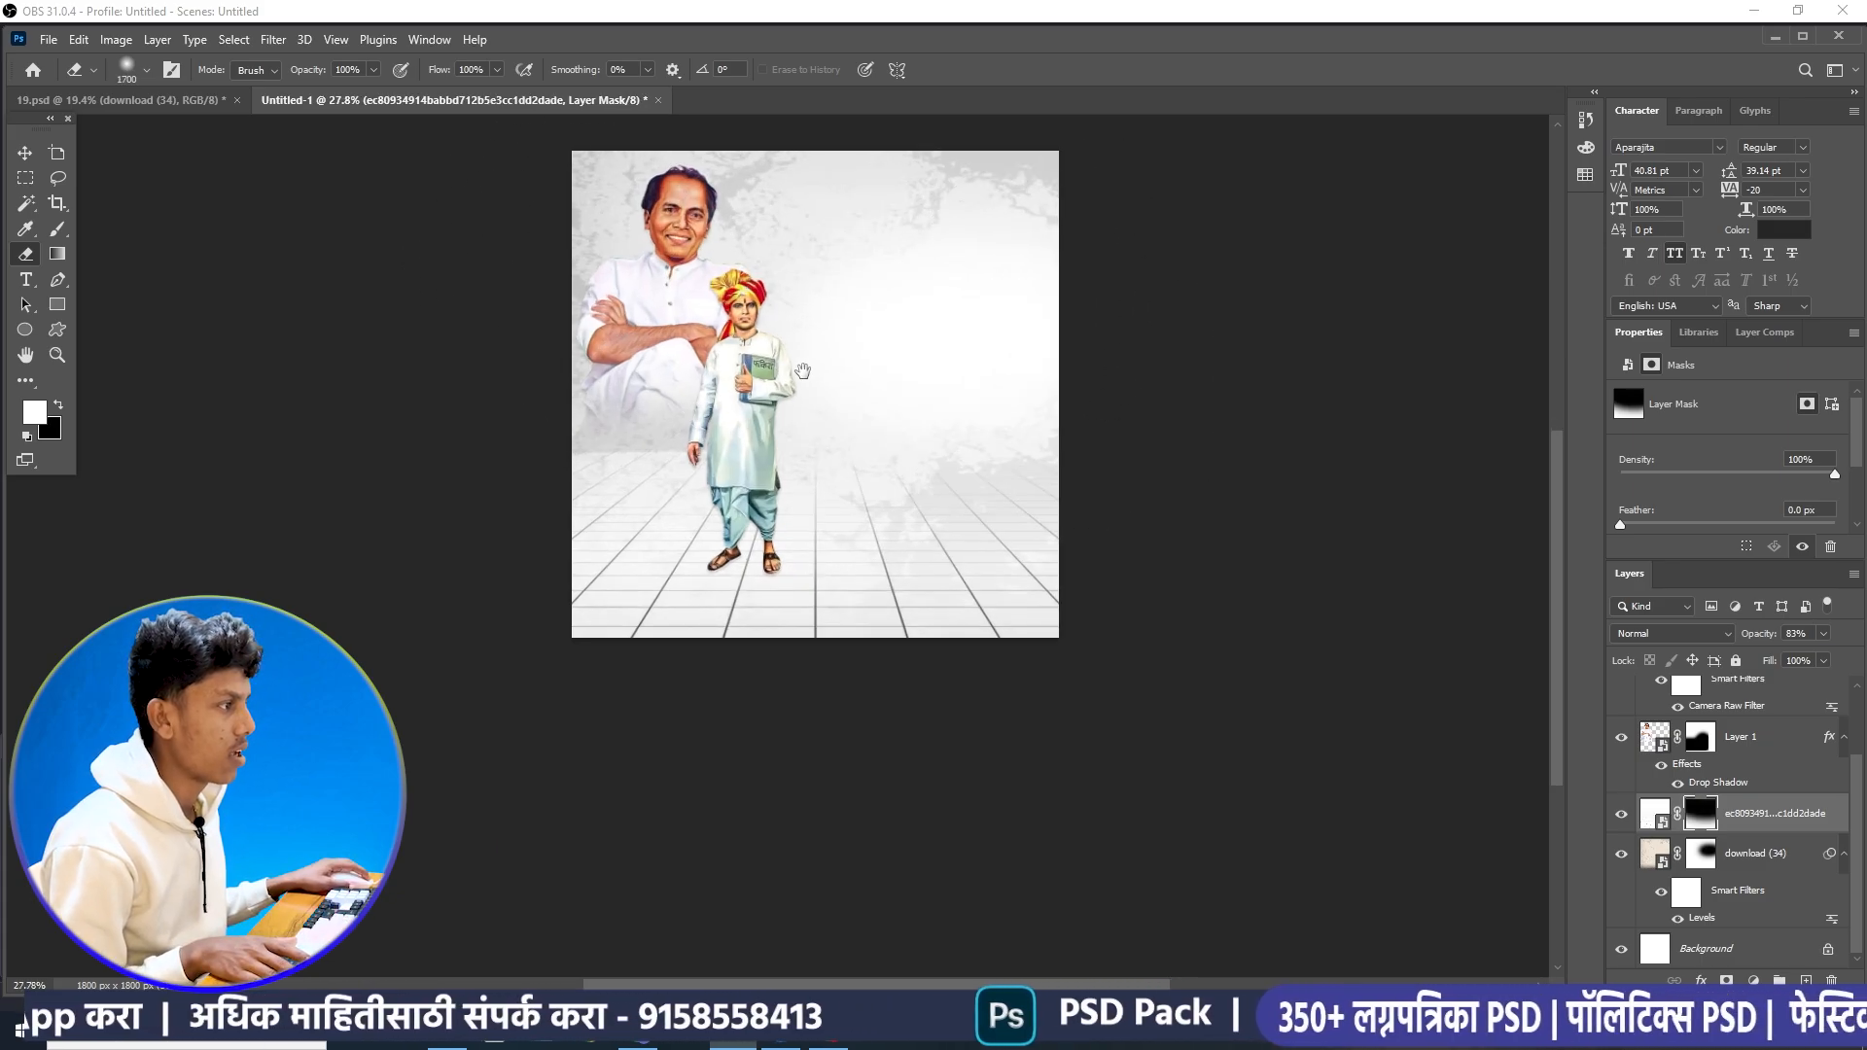
drag(803, 370, 785, 474)
key(ctrl+z)
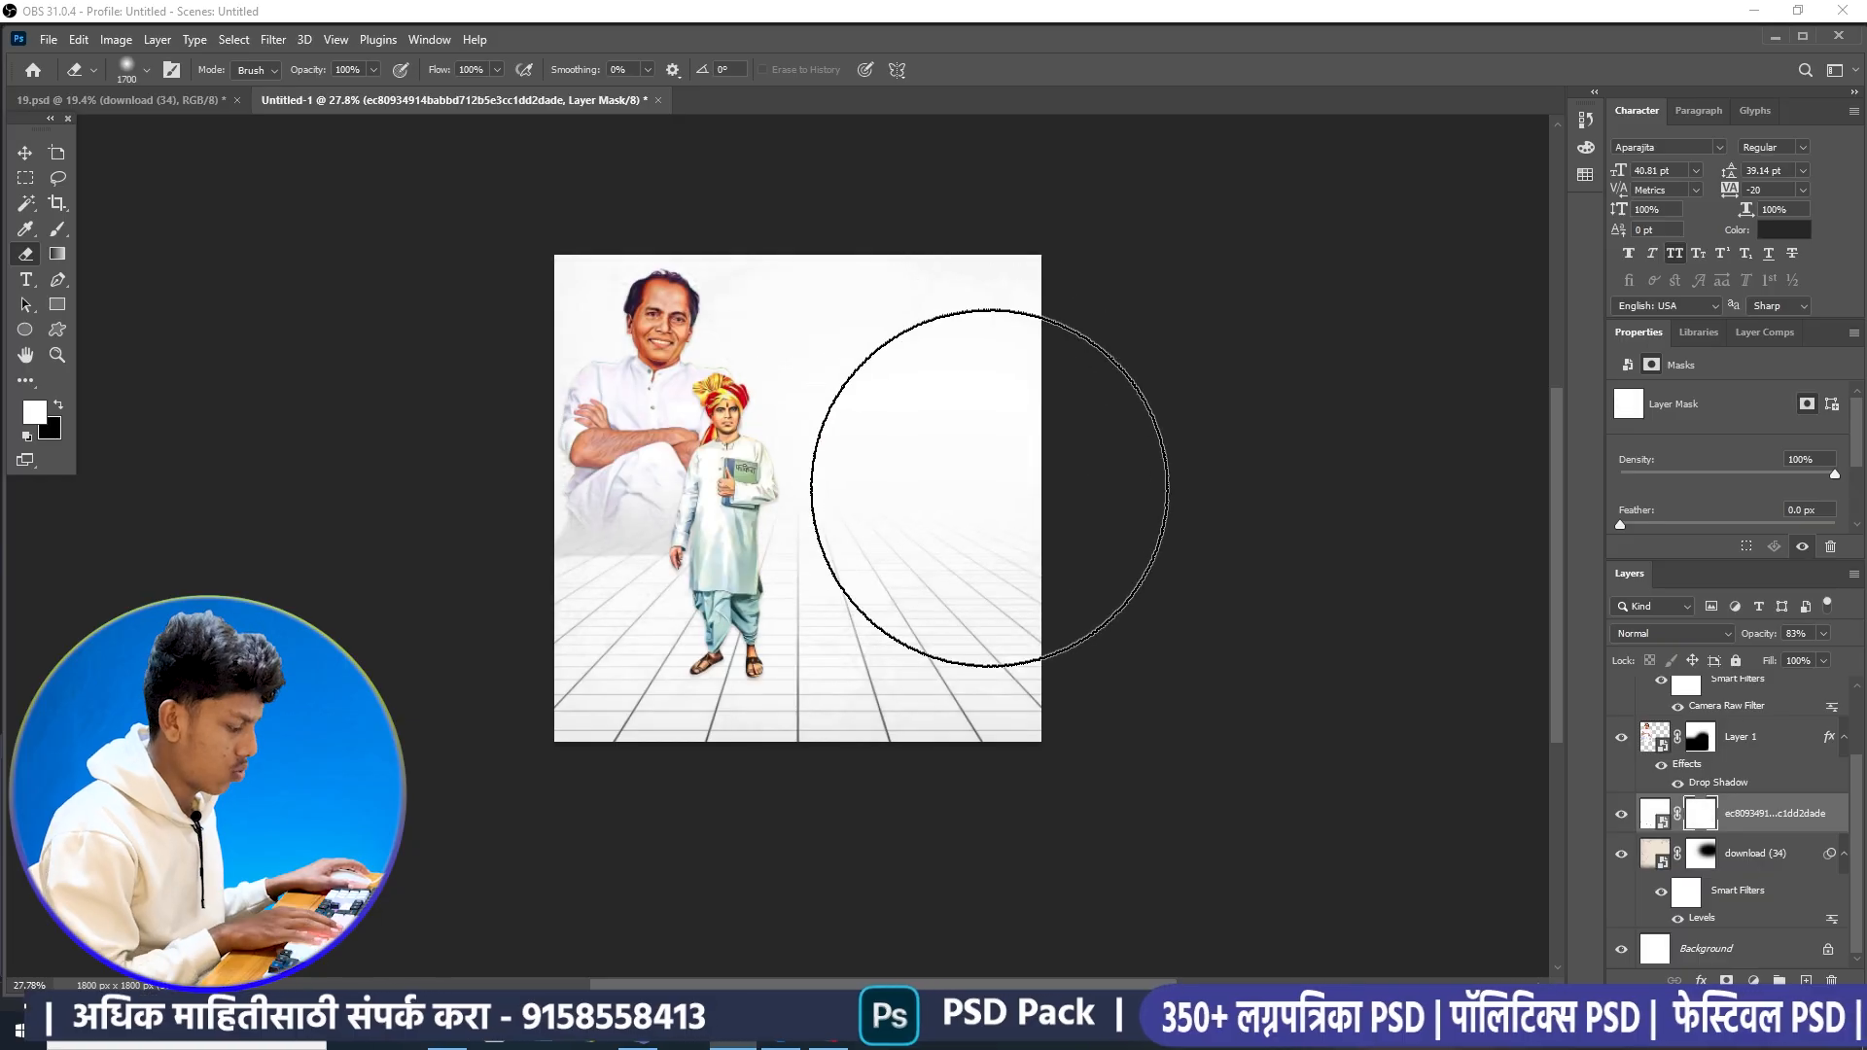
- Reduce the eraser to 1200 px and erase the grid floor's mask across the upper half to reveal the texture
key(bracketleft)
key(bracketleft)
key(bracketleft)
key(bracketleft)
key(bracketleft)
mouse_move(1066, 360)
mouse_down()
mouse_move(500, 312)
mouse_move(904, 354)
mouse_move(953, 383)
mouse_move(795, 391)
mouse_move(1061, 369)
mouse_move(842, 332)
mouse_move(847, 360)
mouse_up()
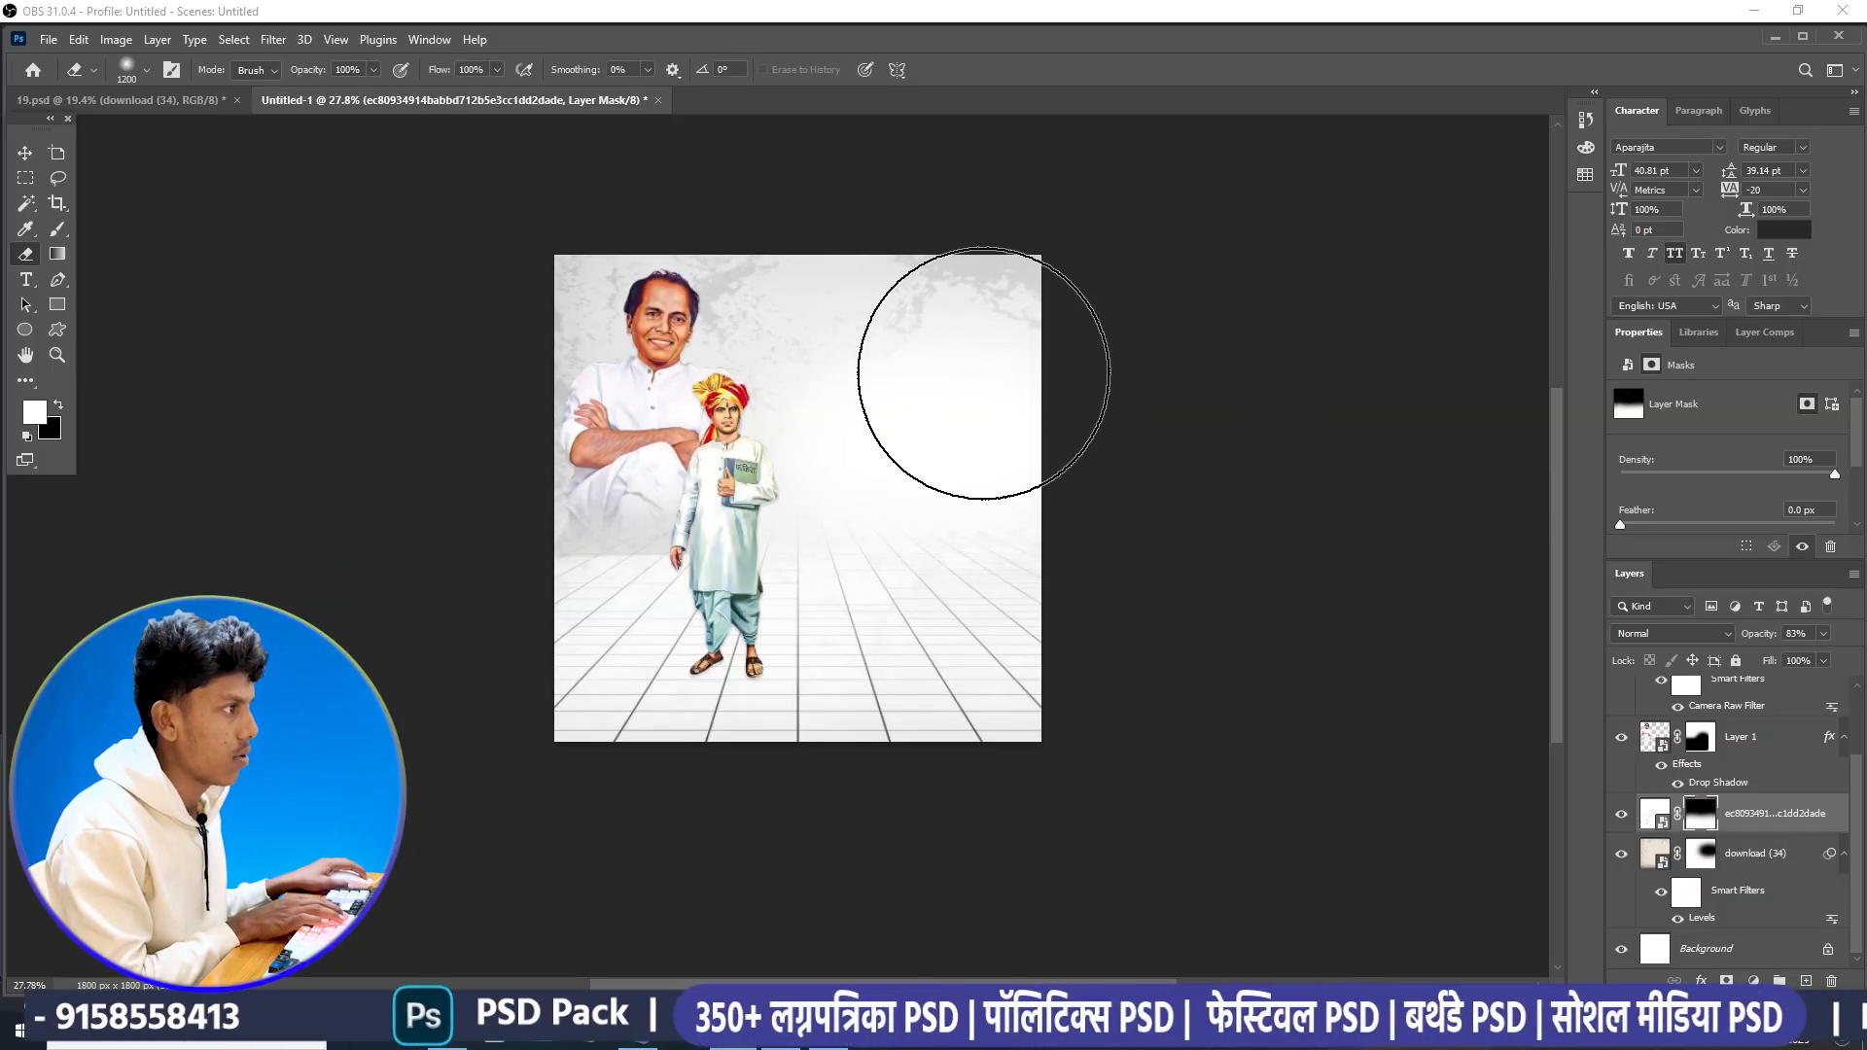
- Switch to the Move tool, fully lock the grid floor layer and deselect it
click(24, 153)
scroll(373, 307, up, 3)
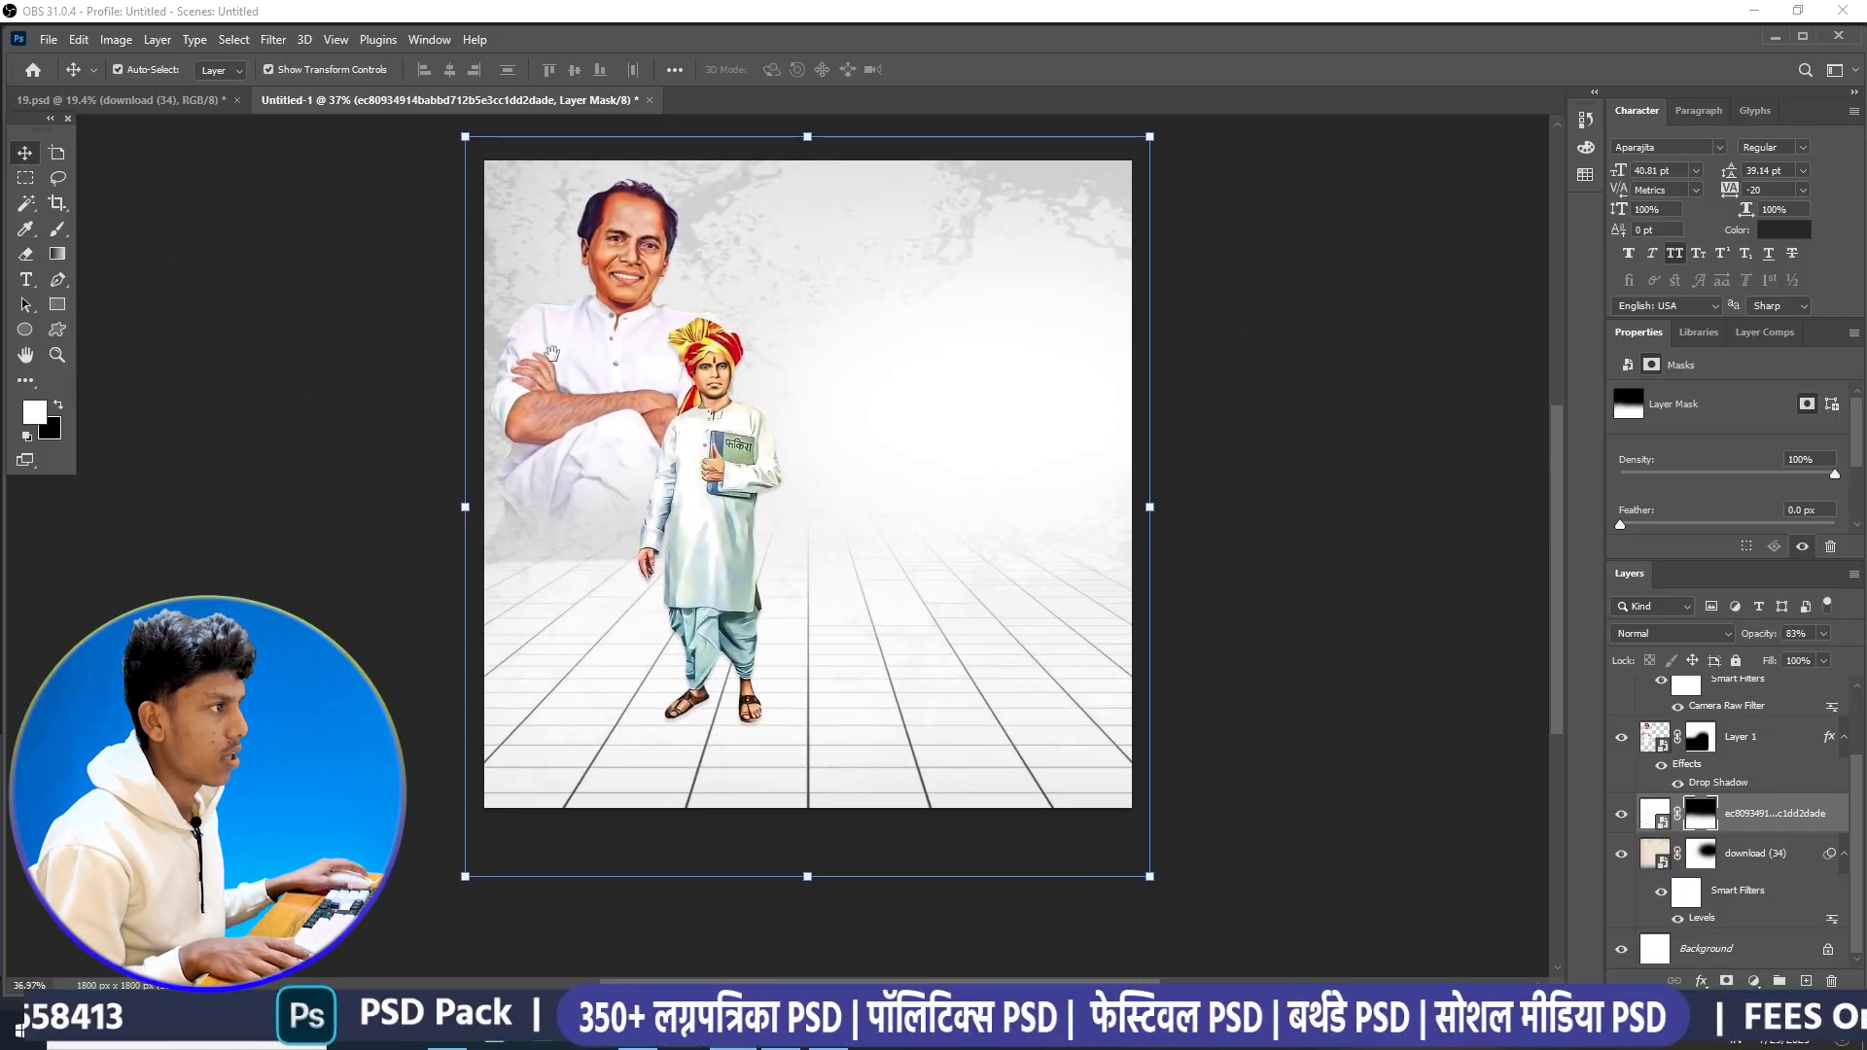
scroll(972, 376, down, 3)
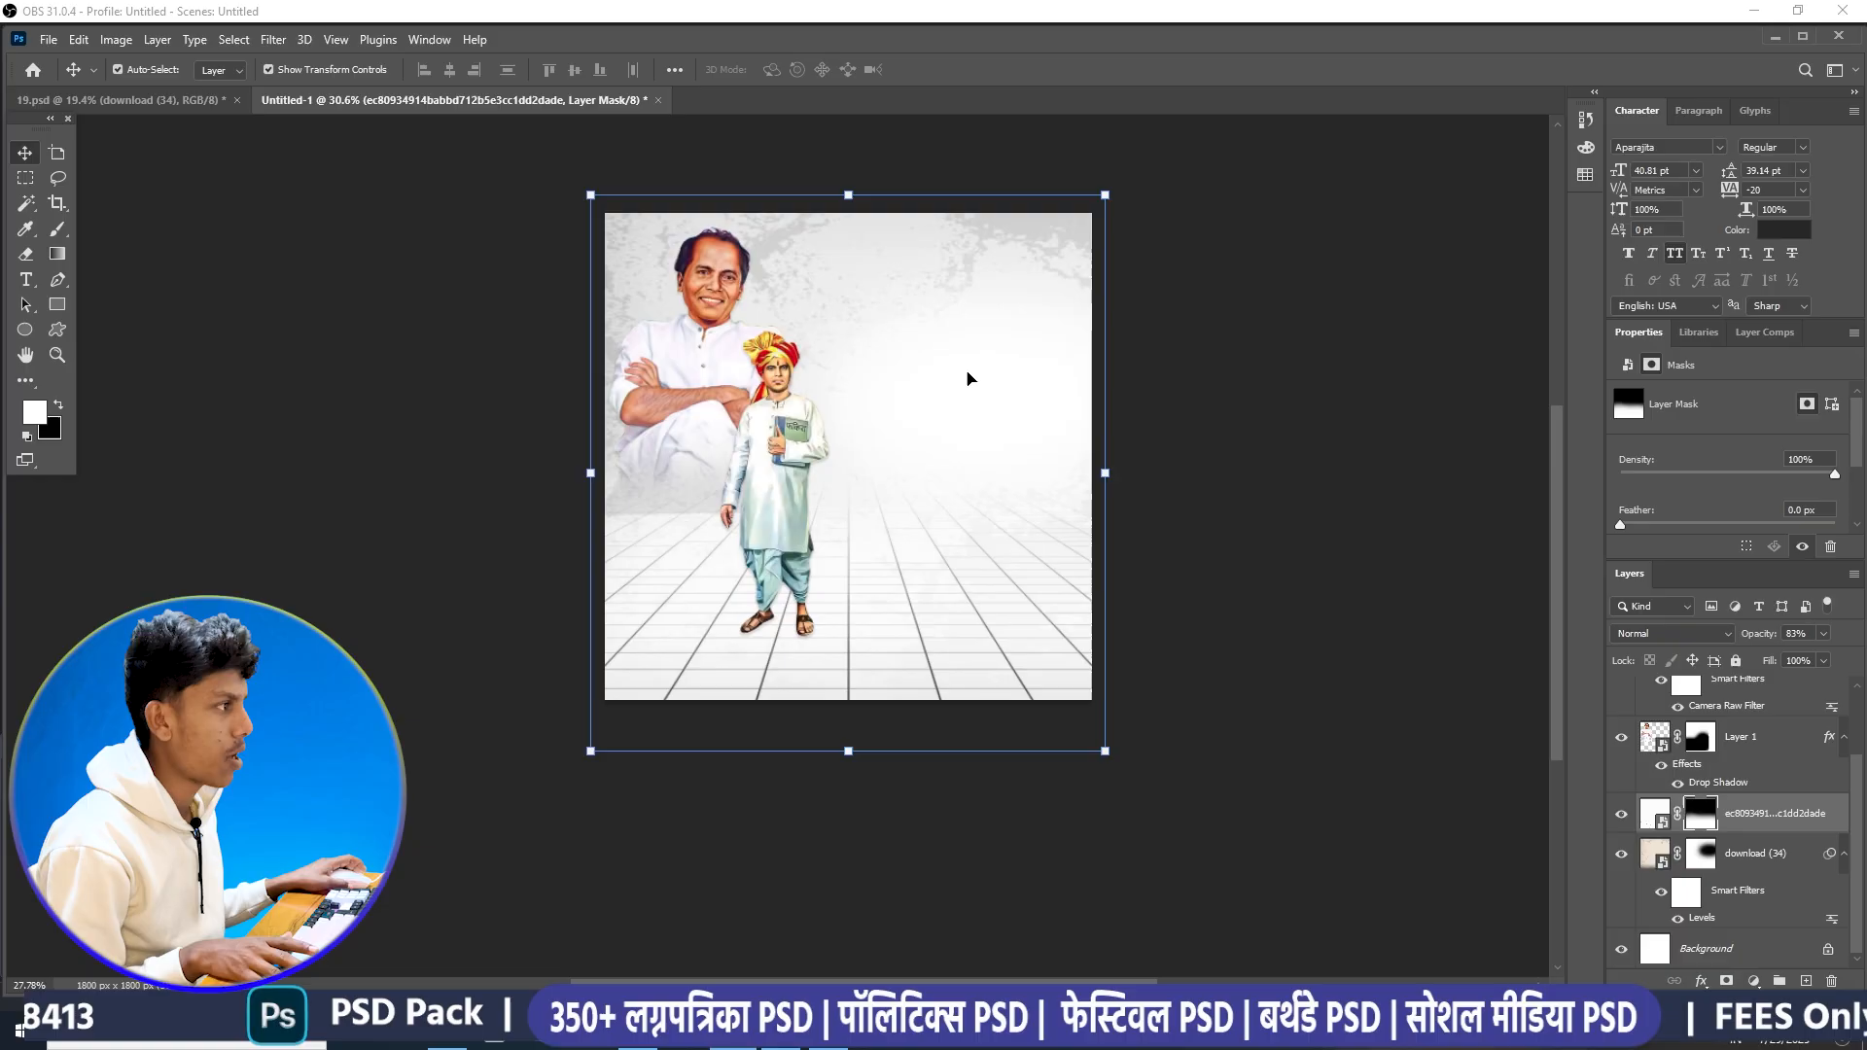
click(1736, 660)
click(1138, 604)
drag(763, 323, 785, 376)
scroll(860, 510, up, 2)
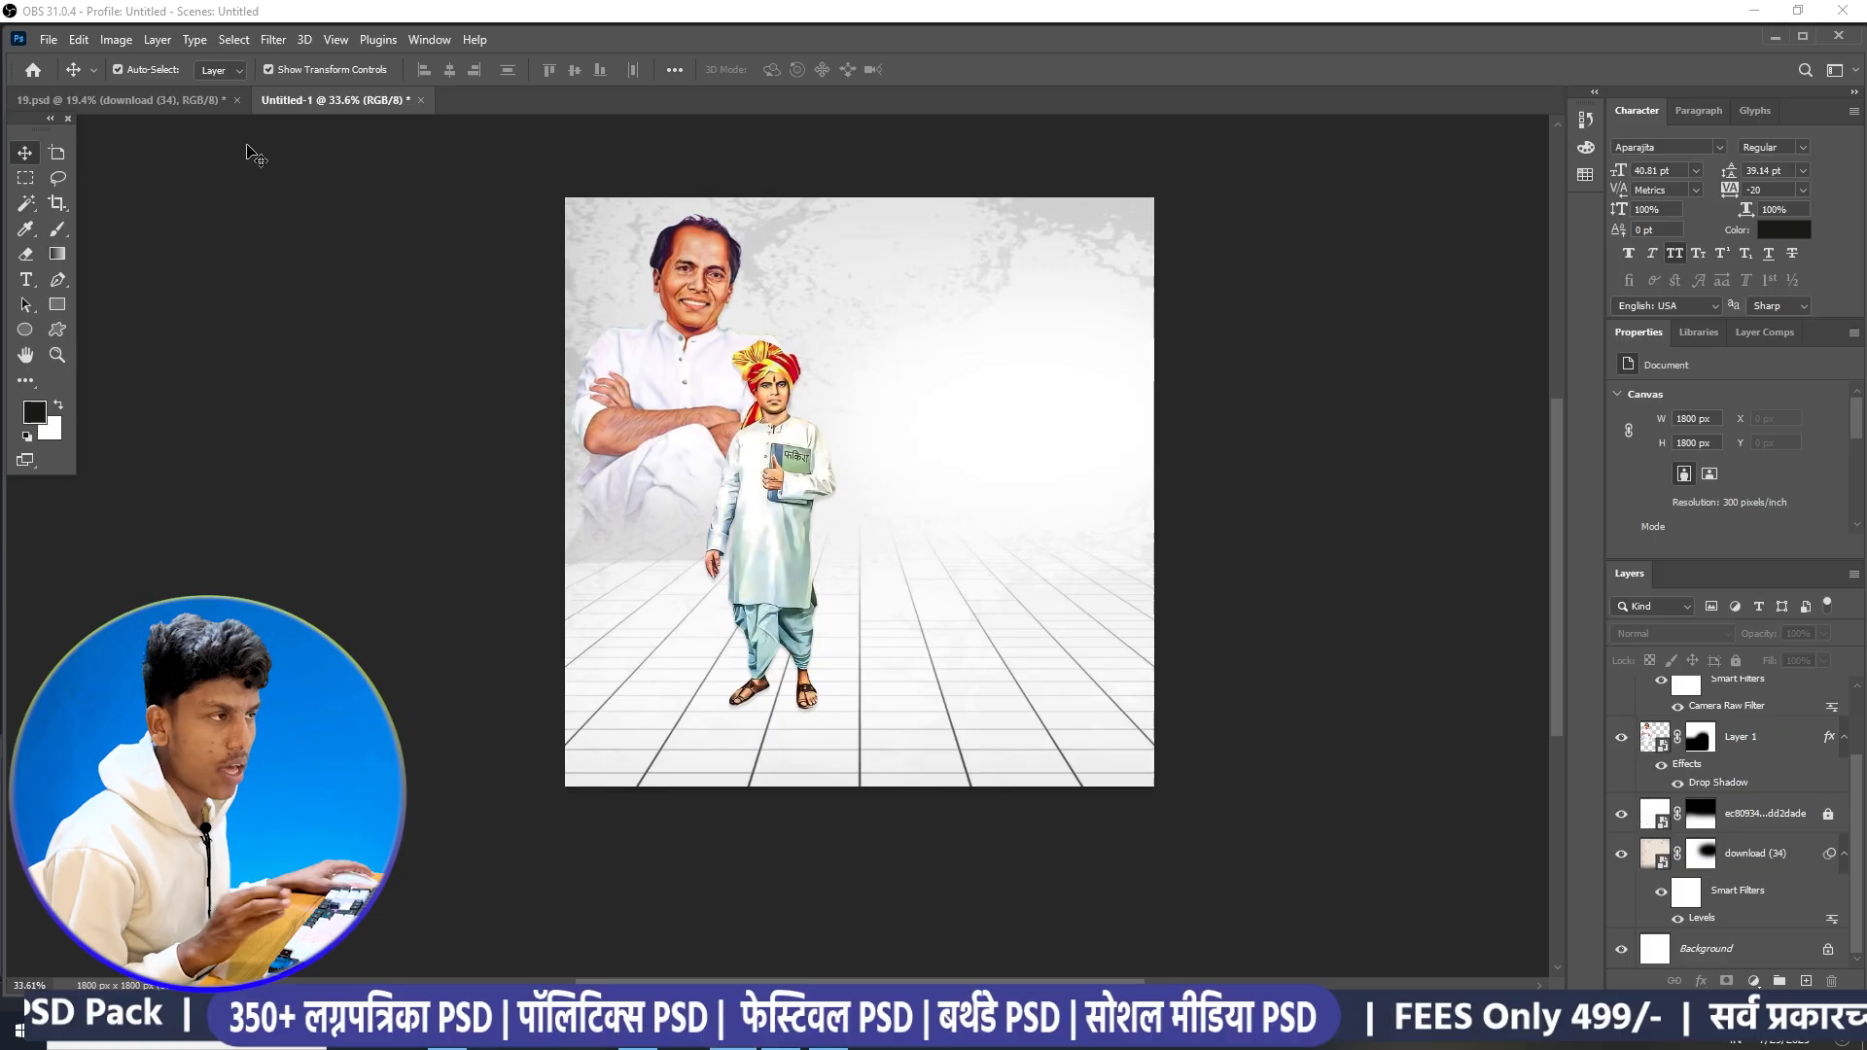
- Switch to 19.psd and select the text layer of the लोकशाहीर title to examine its font settings
click(152, 105)
scroll(914, 538, up, 4)
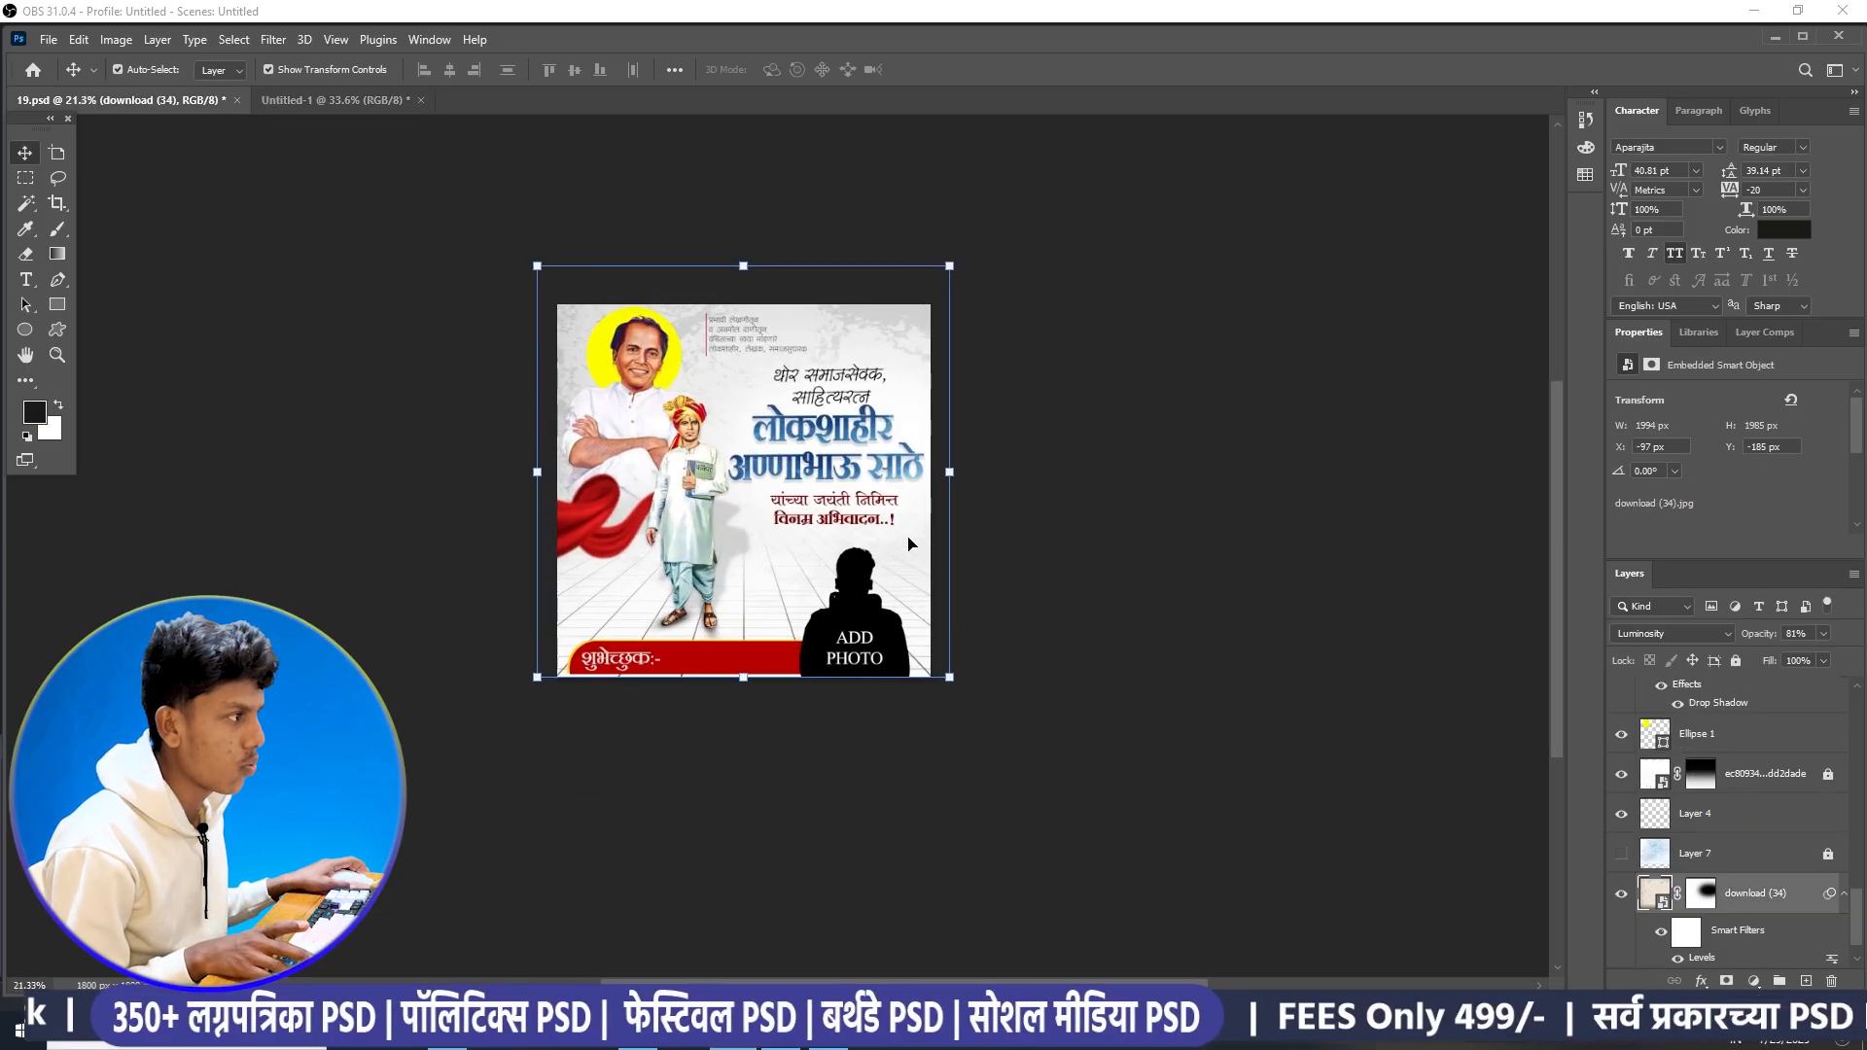
scroll(744, 376, up, 3)
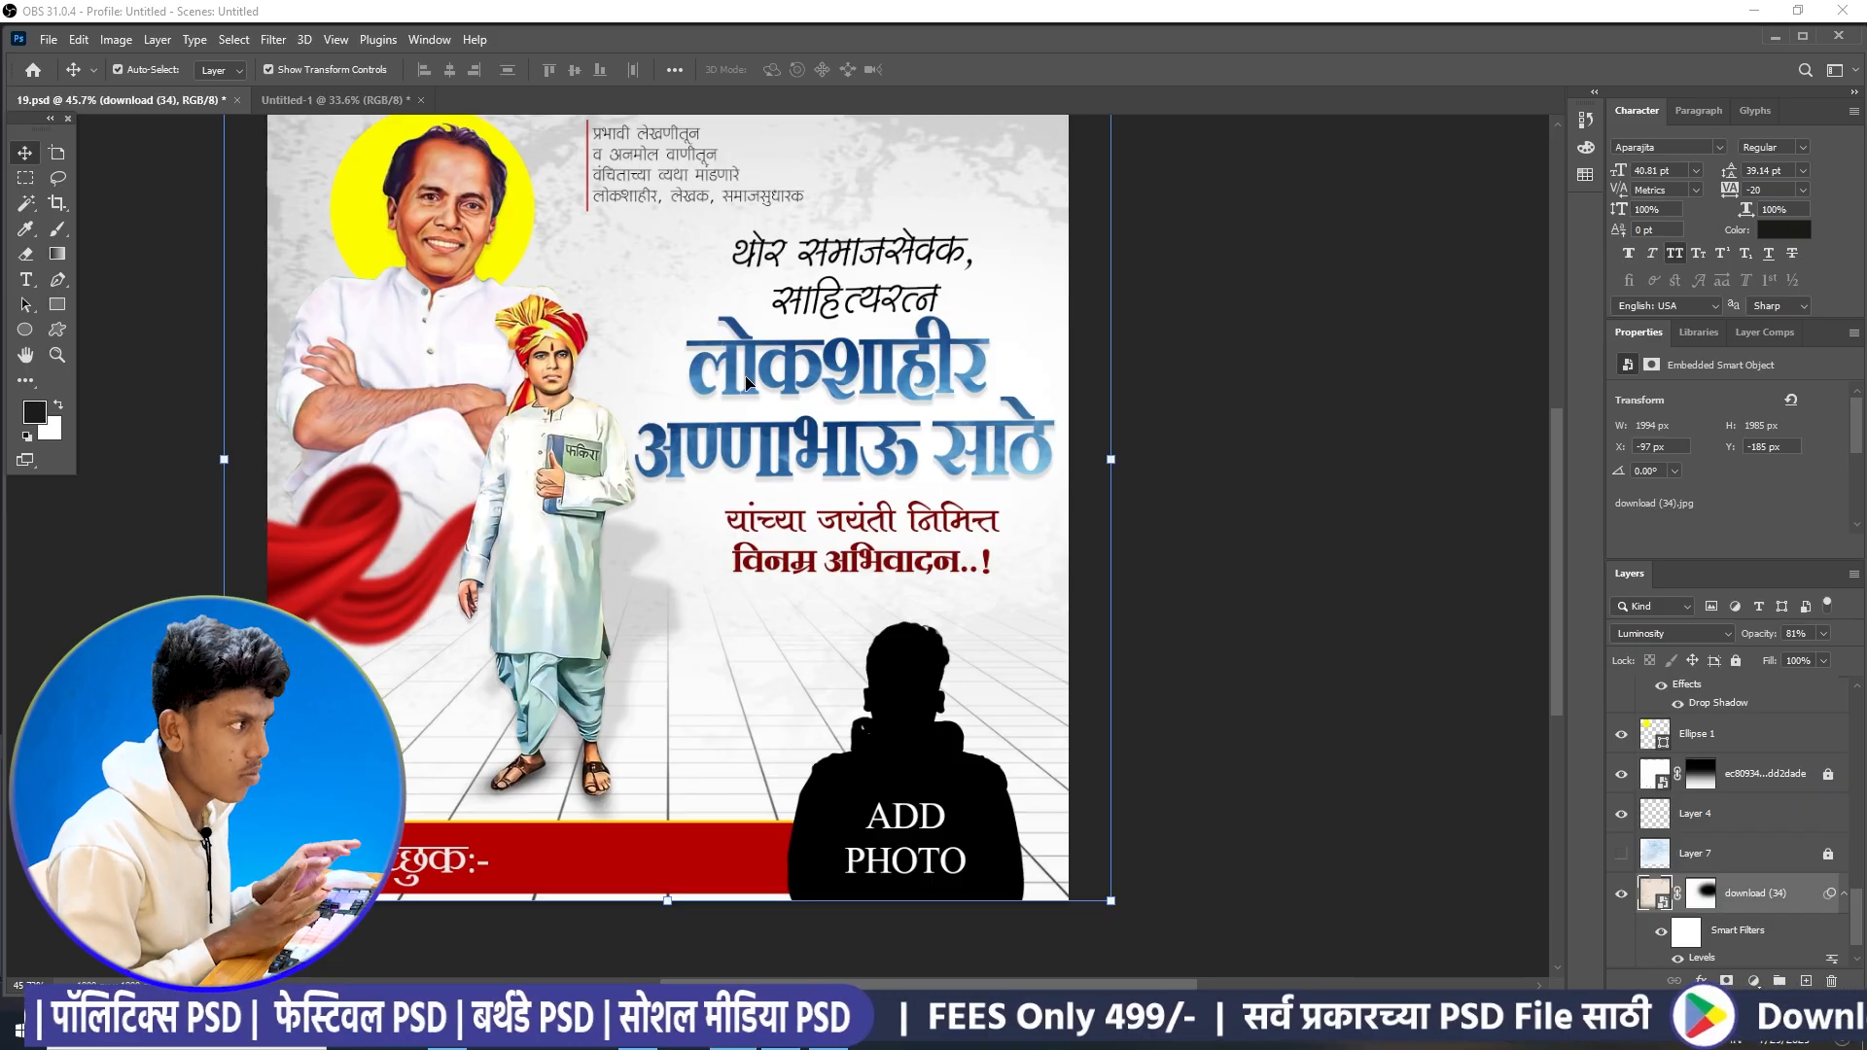
click(753, 382)
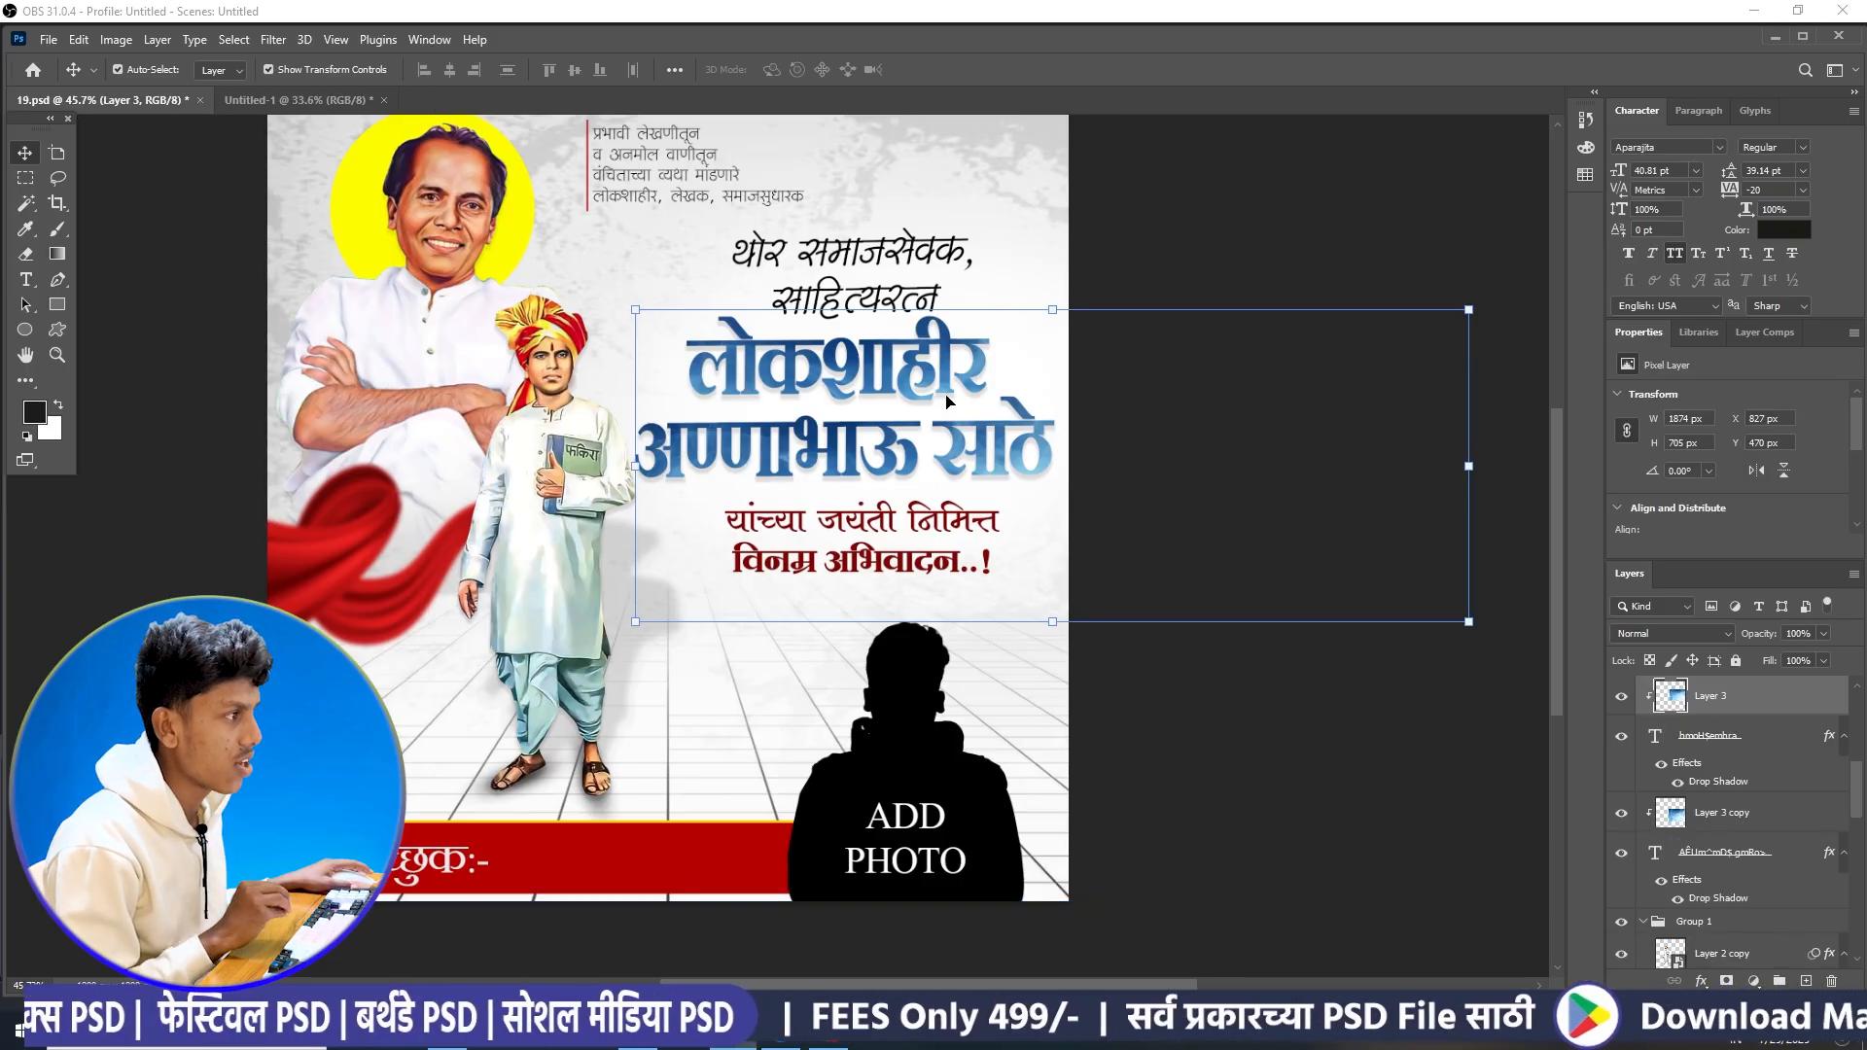
click(1659, 742)
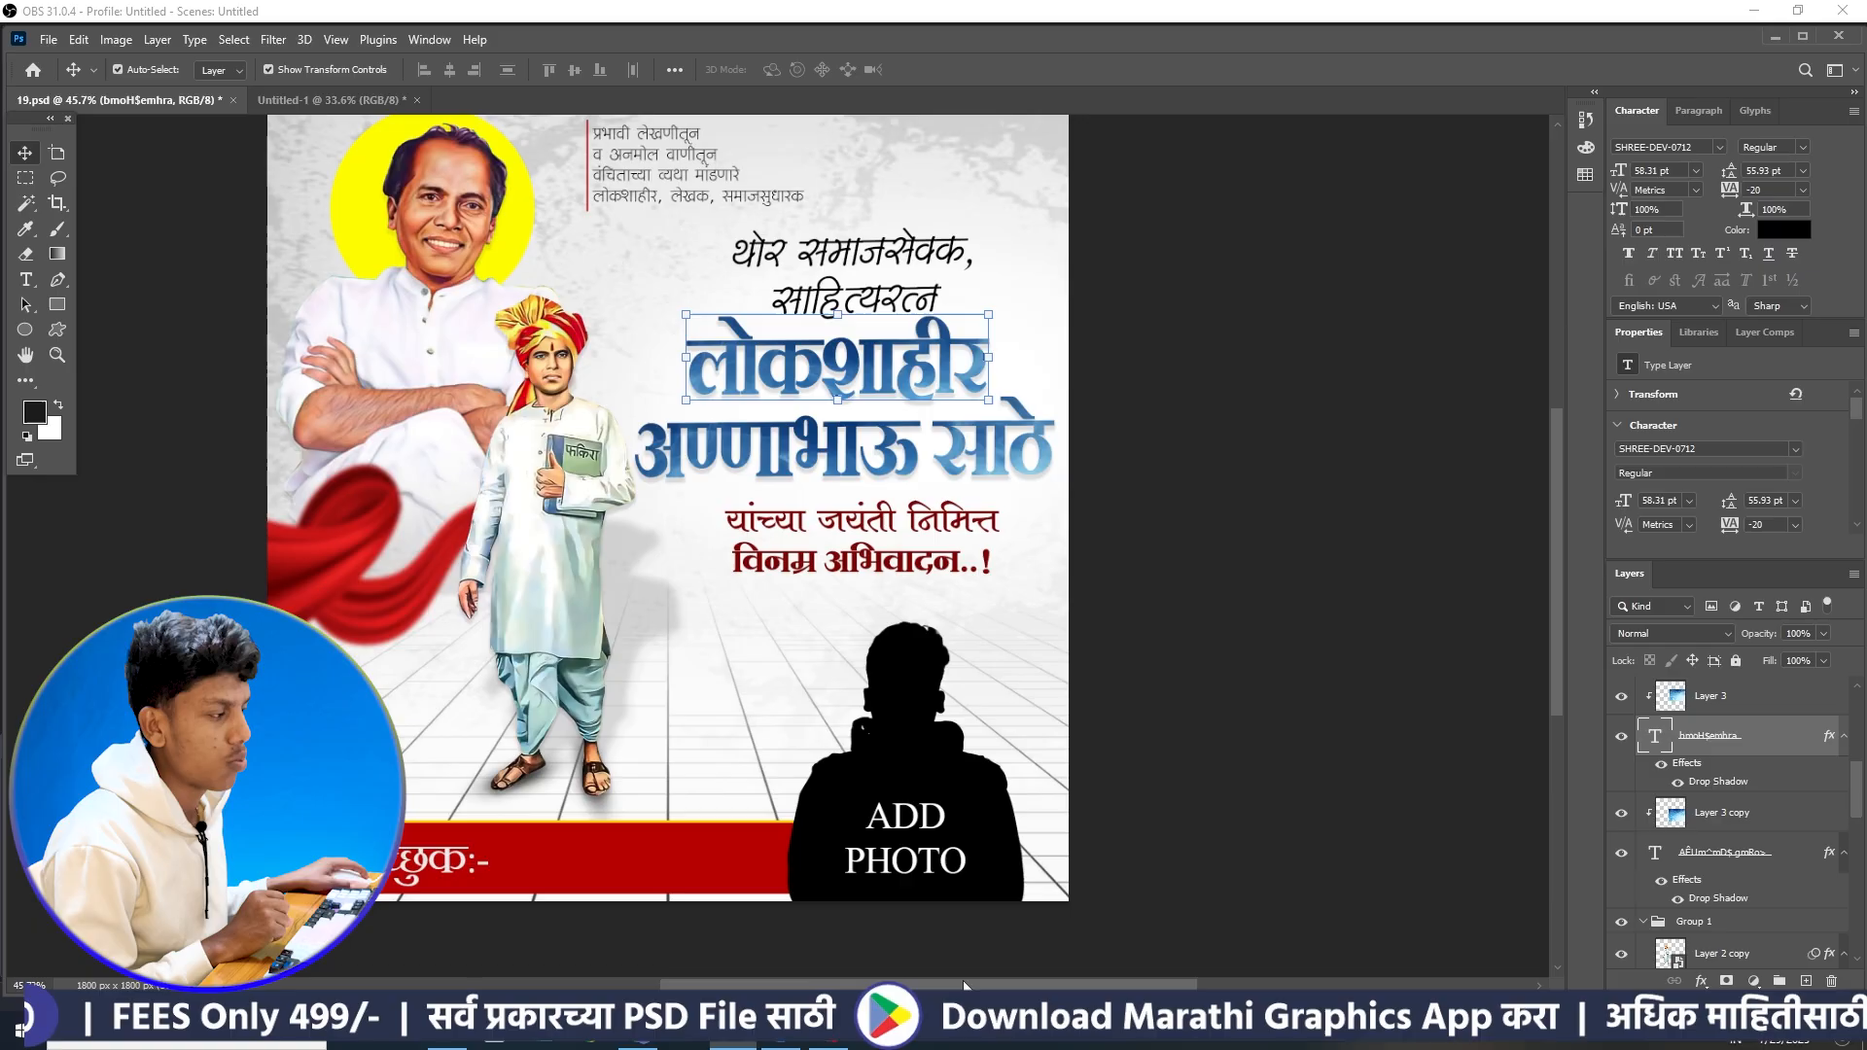
- Examine the SHREE DEV 0714 to Unicode converter page in the browser and return to the title in 19.psd
click(766, 1045)
scroll(709, 533, down, 4)
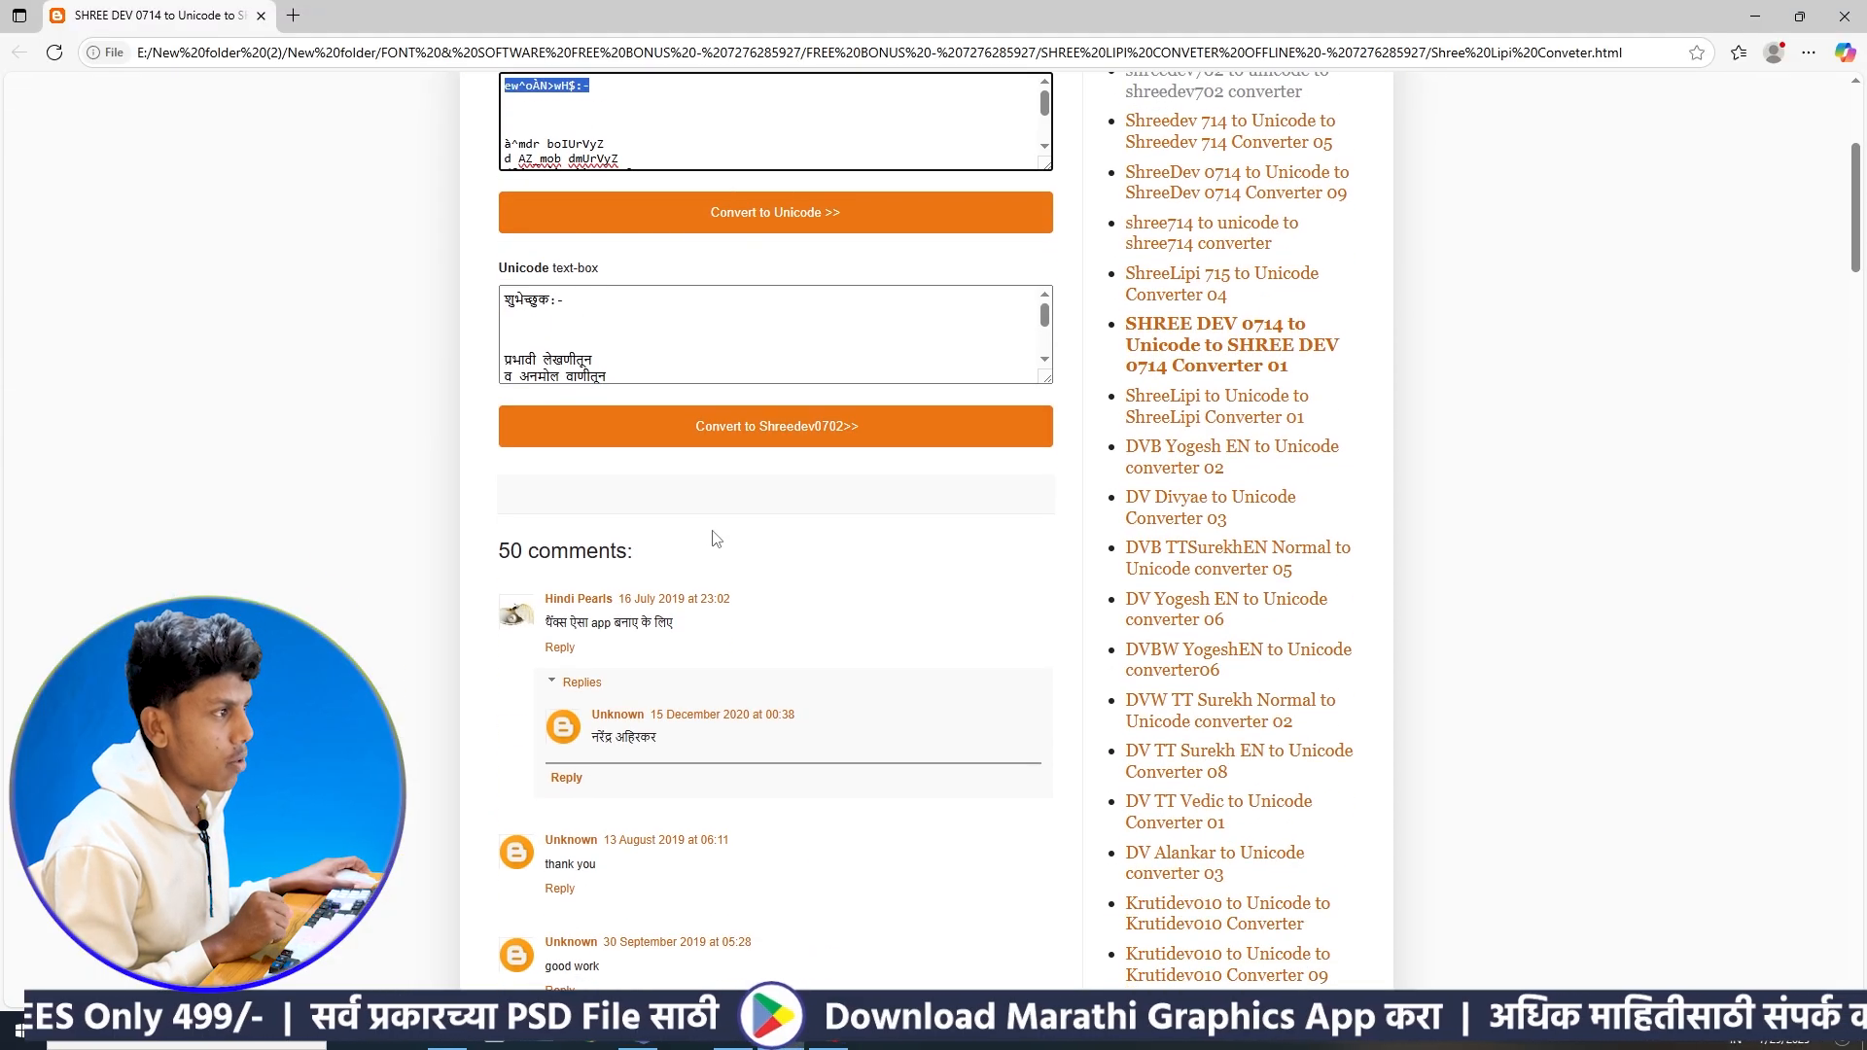
scroll(709, 534, up, 4)
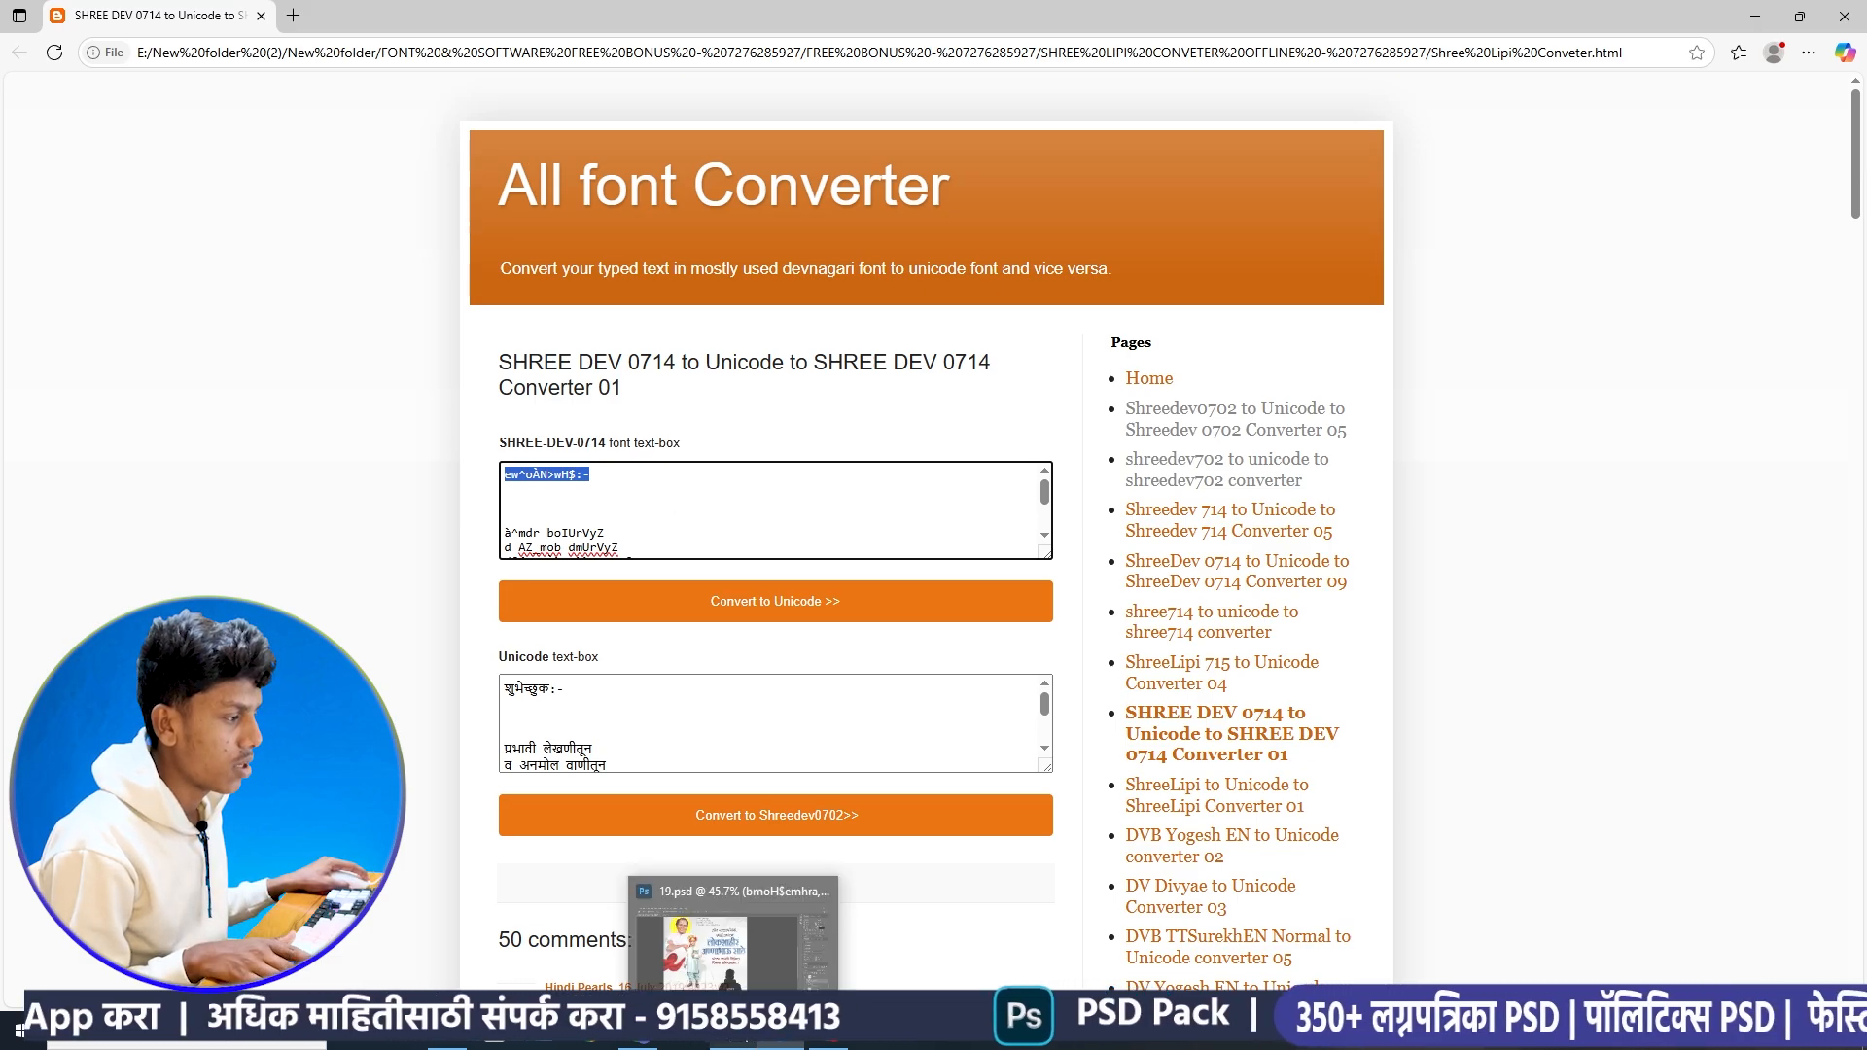
click(736, 1040)
scroll(842, 368, up, 4)
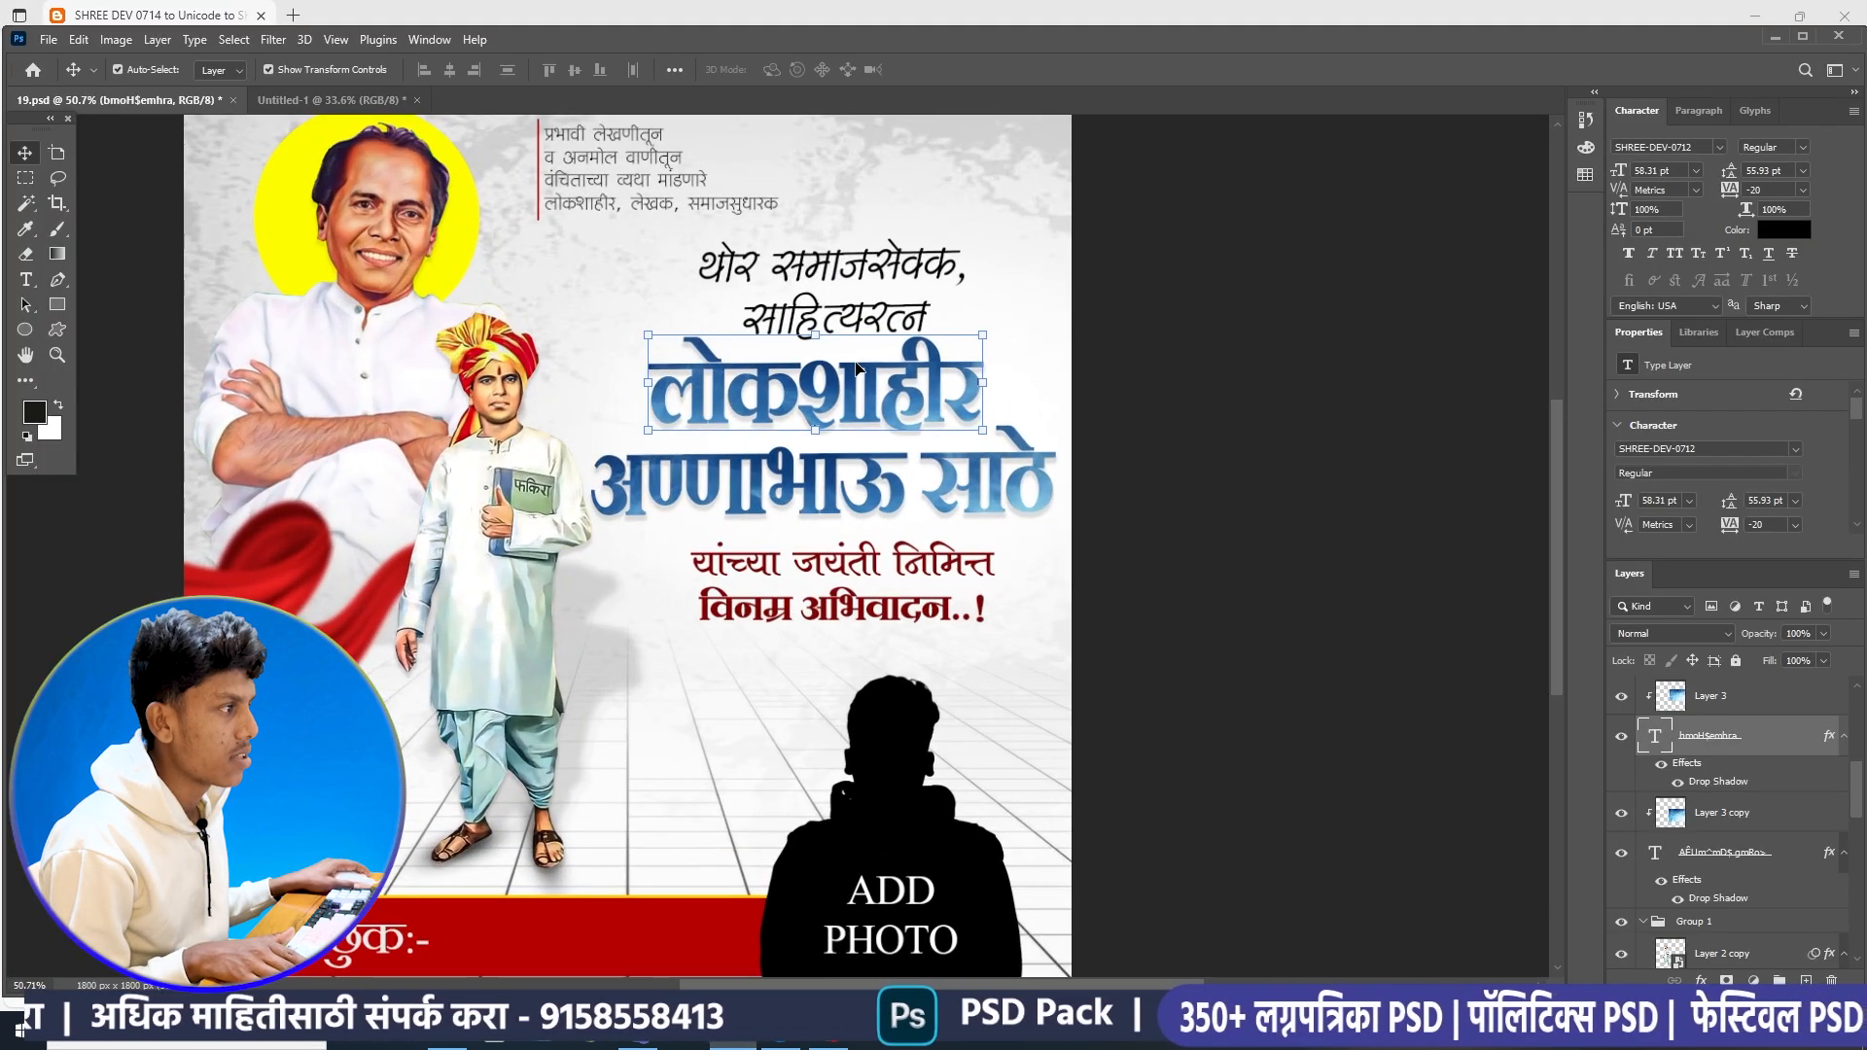
scroll(838, 405, down, 3)
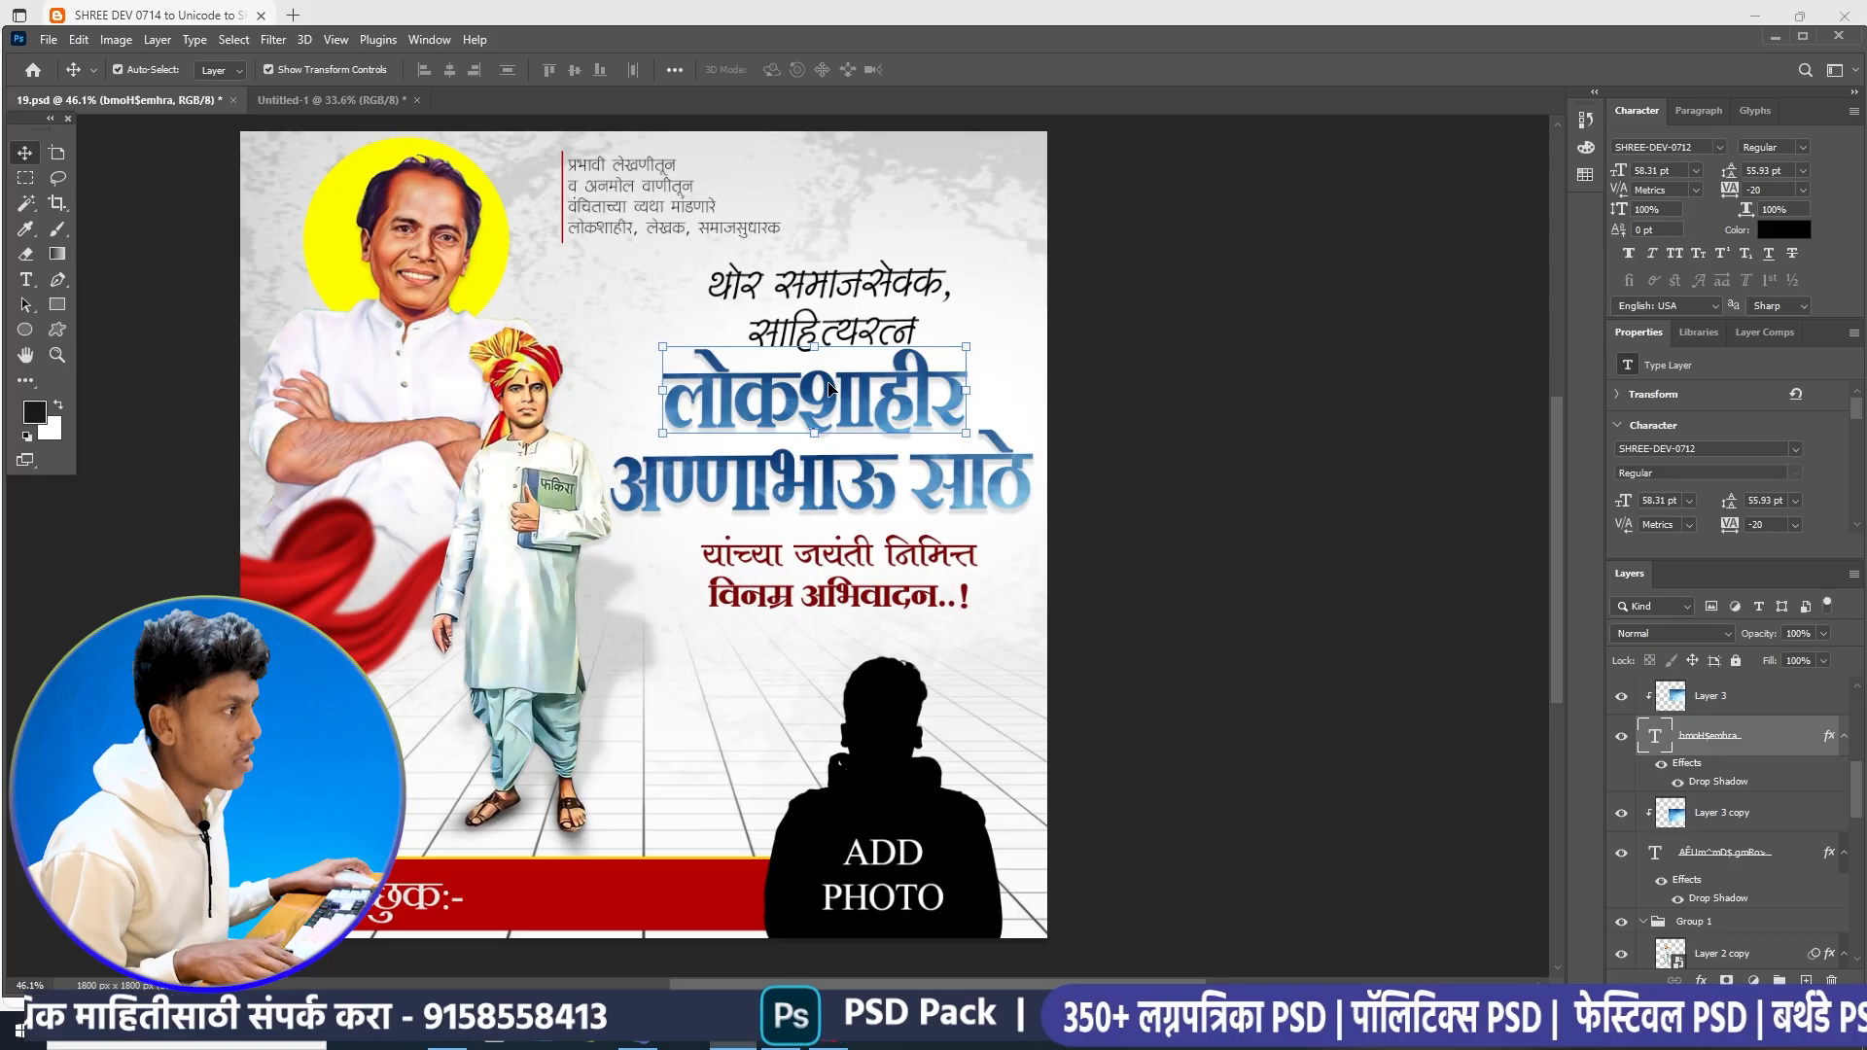
- Switch back to the font converter page in the browser and convert the Unicode text to Shreedev0702
key(alt+Tab)
scroll(705, 709, down, 1)
scroll(705, 705, up, 1)
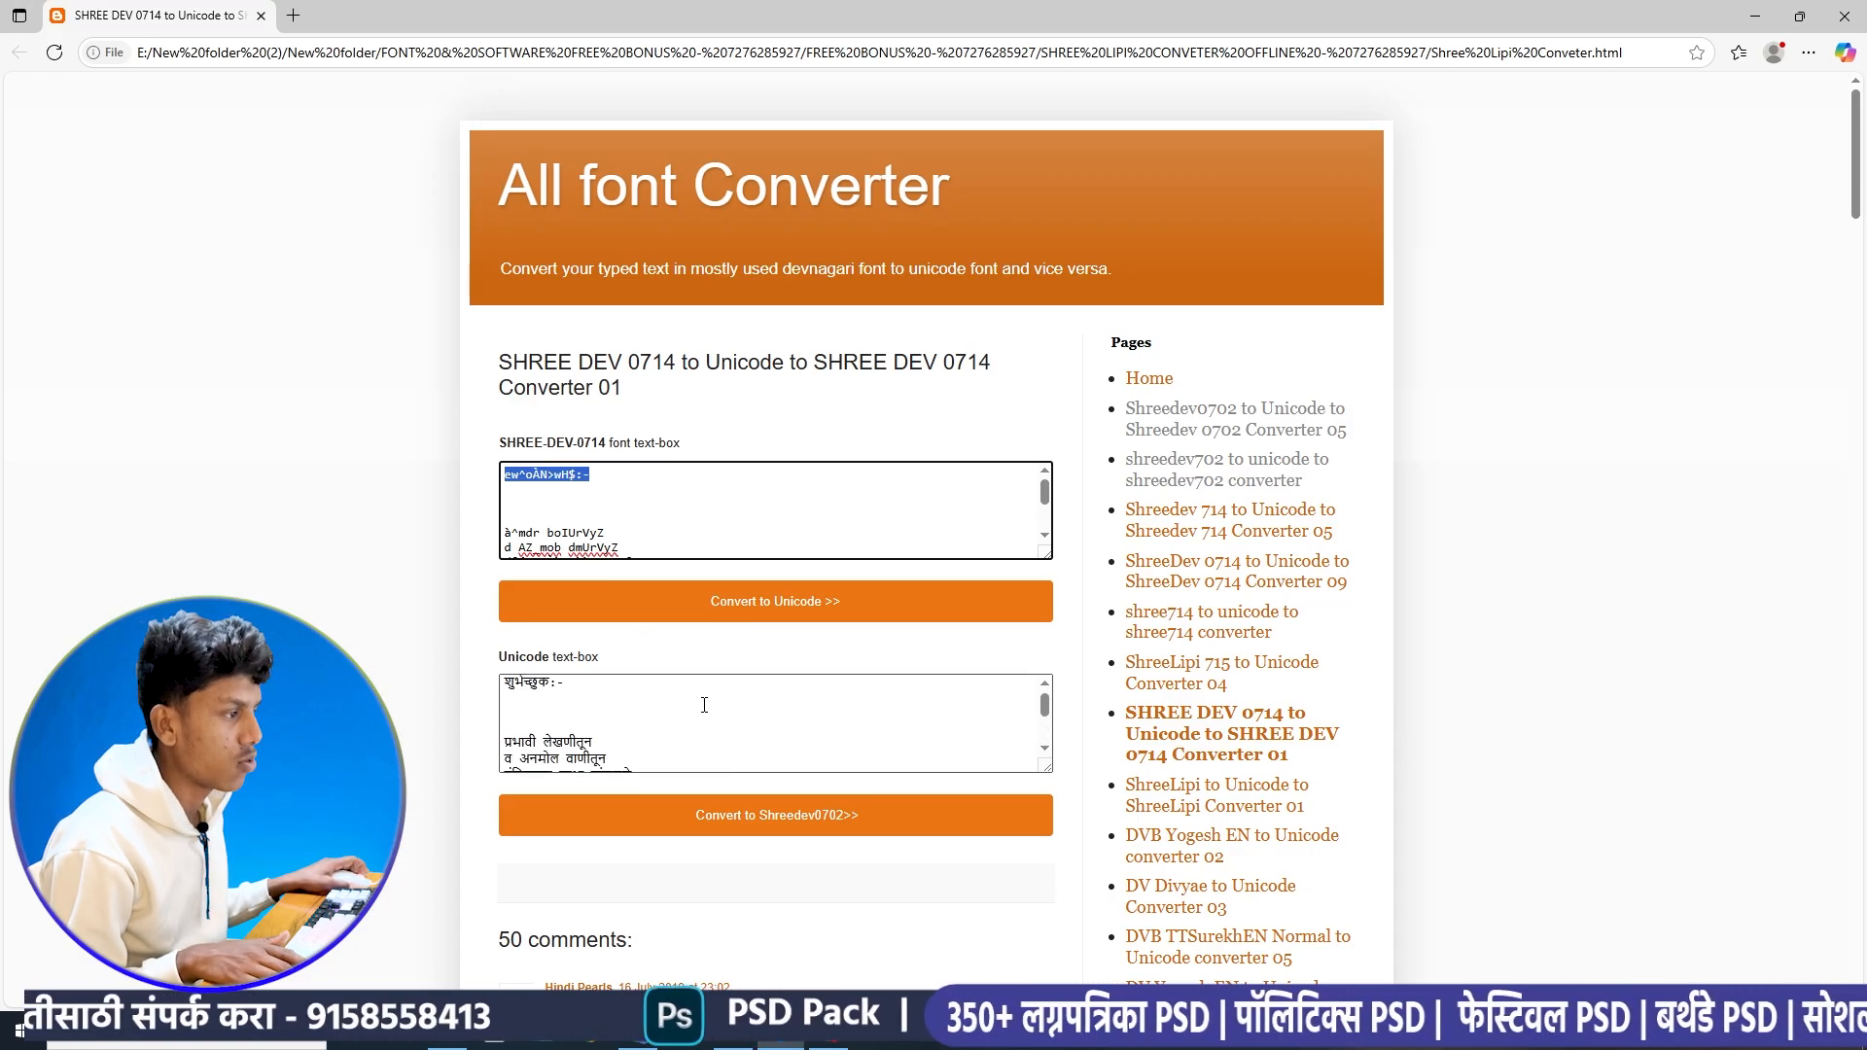
scroll(705, 704, down, 2)
scroll(708, 704, up, 2)
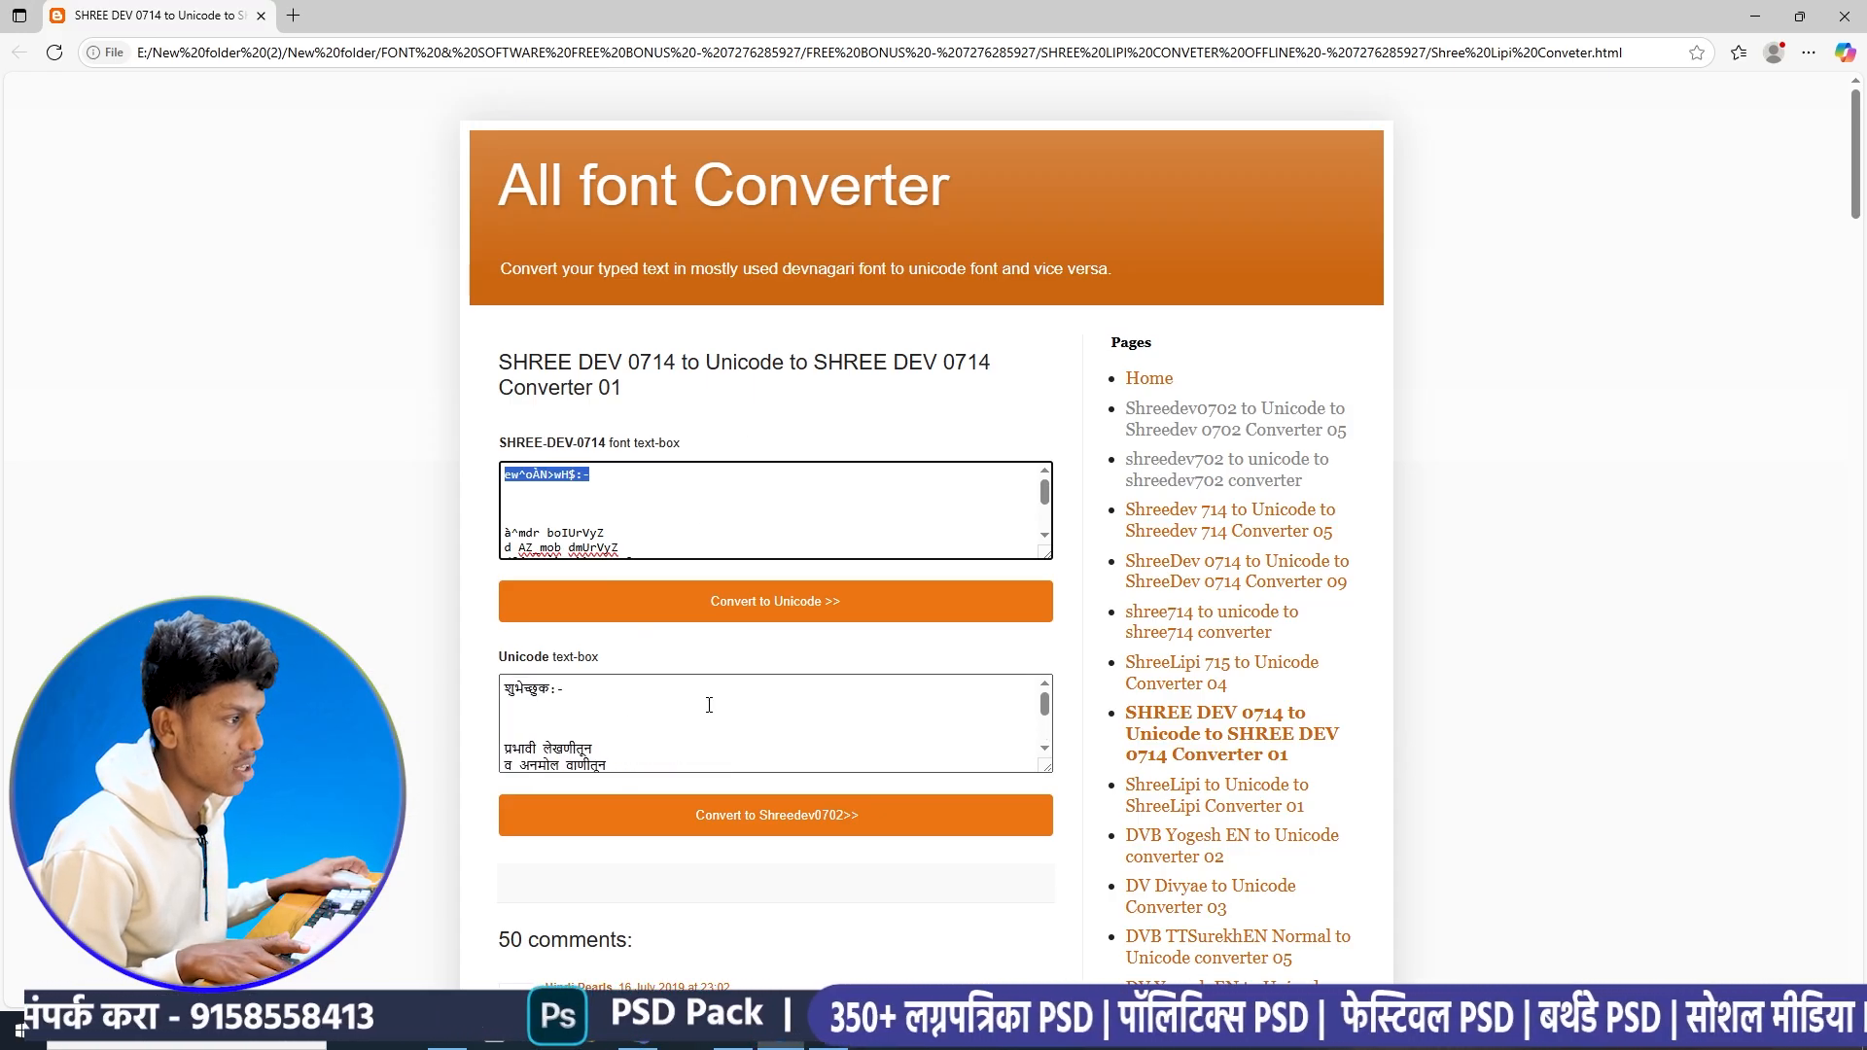
click(661, 712)
click(741, 829)
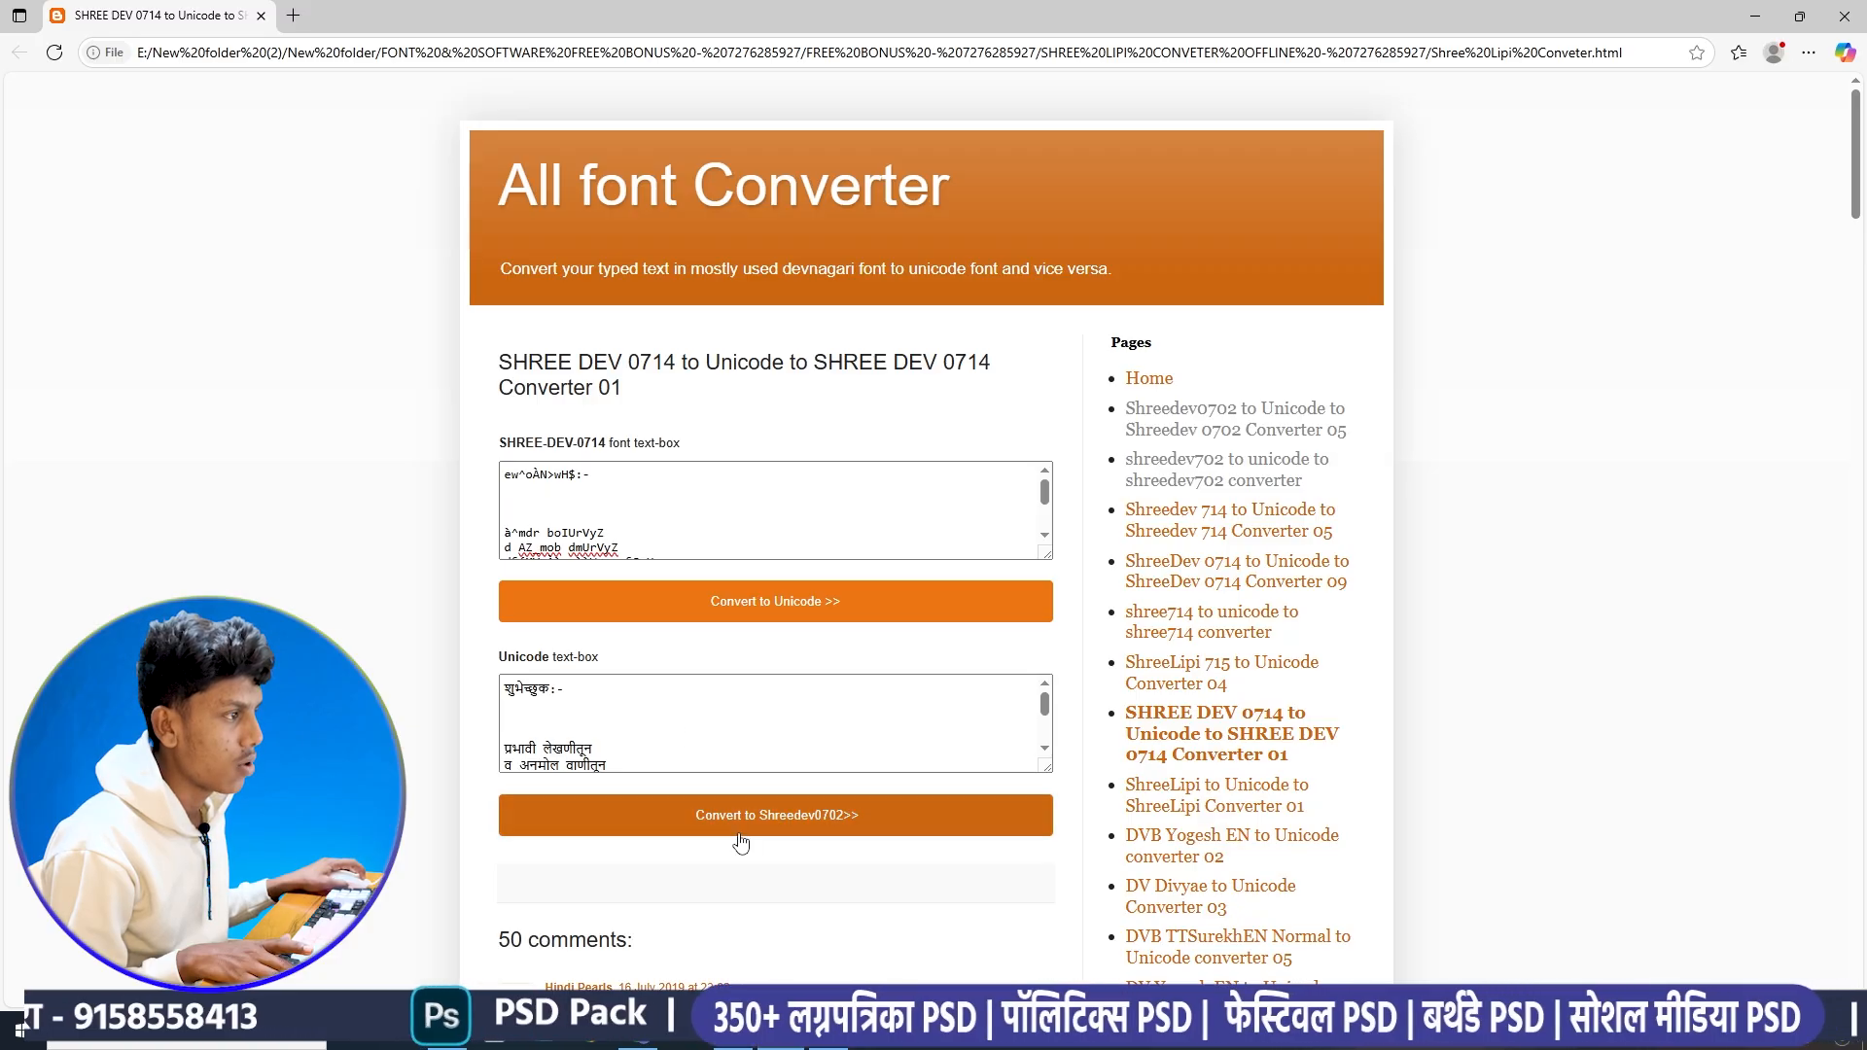
- Copy the converted शुभेच्छुक:- text from the SHREE-DEV-0714 box and paste it over the लोकशाहीर title in 19.psd
drag(648, 478, 503, 478)
key(ctrl+c)
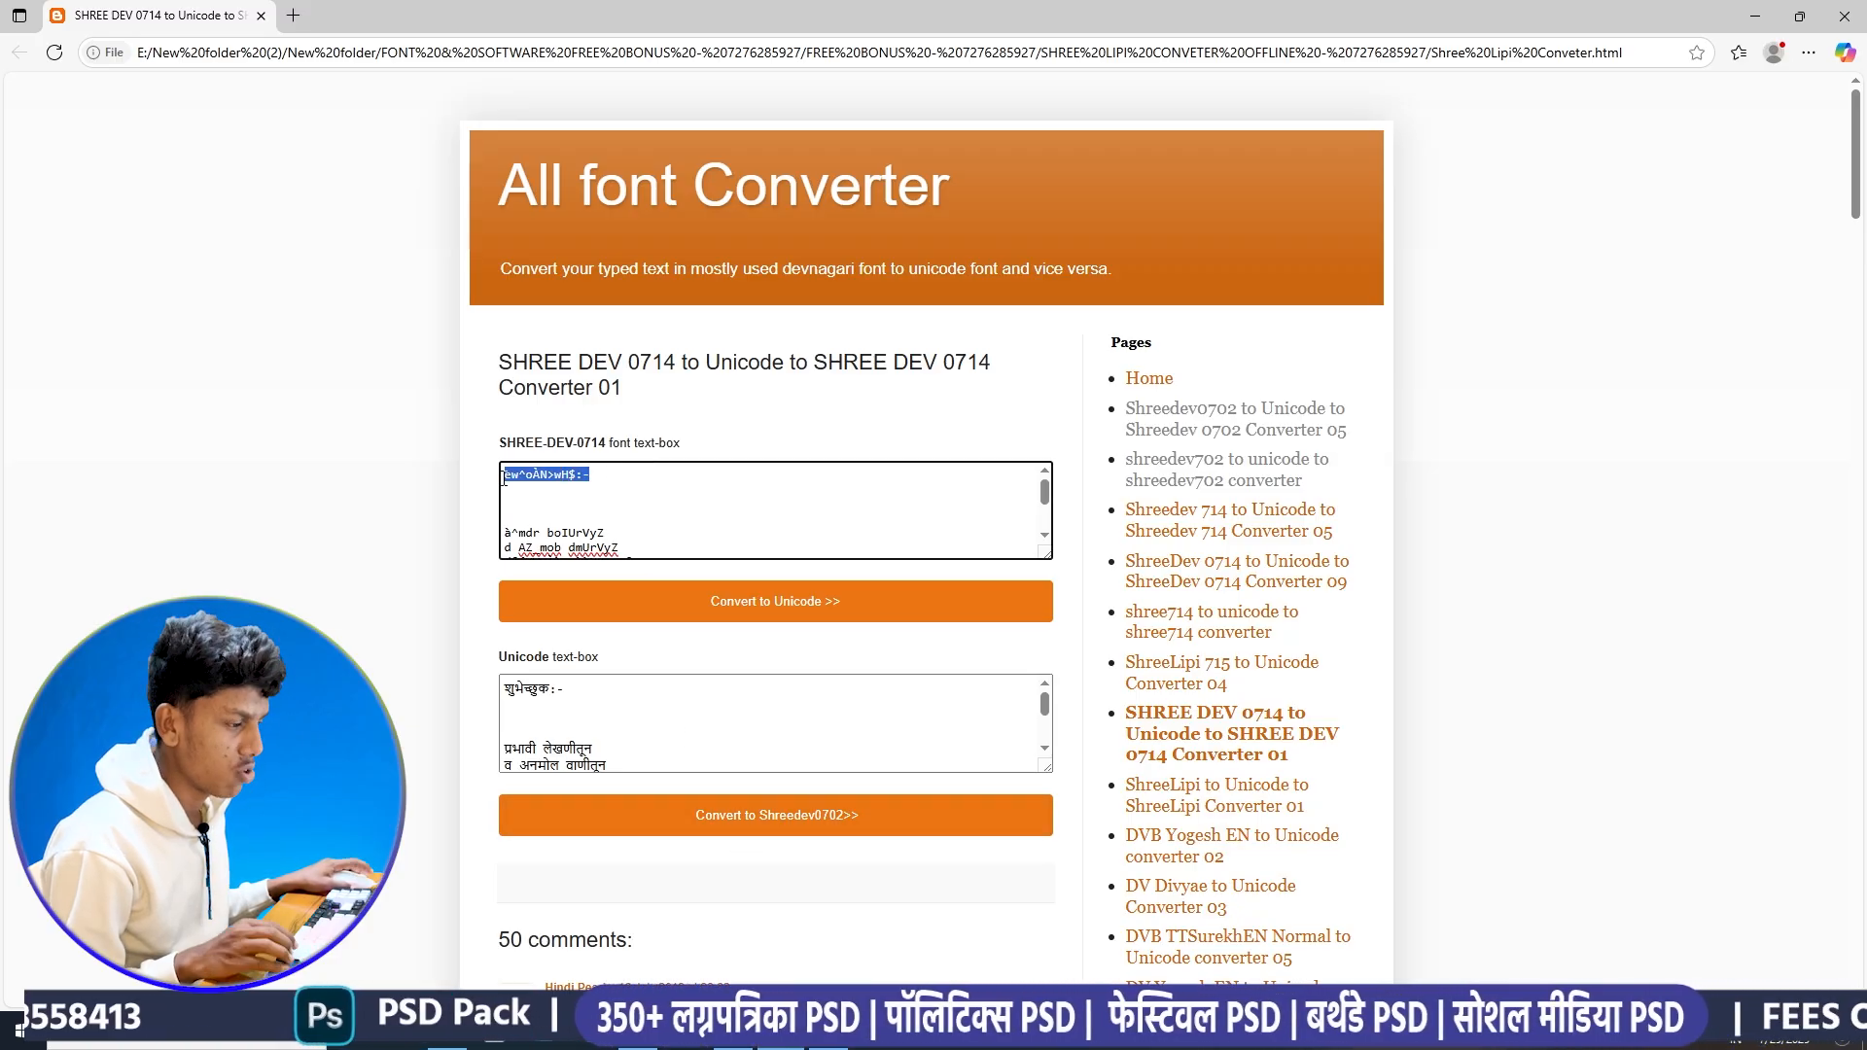
key(alt+Tab)
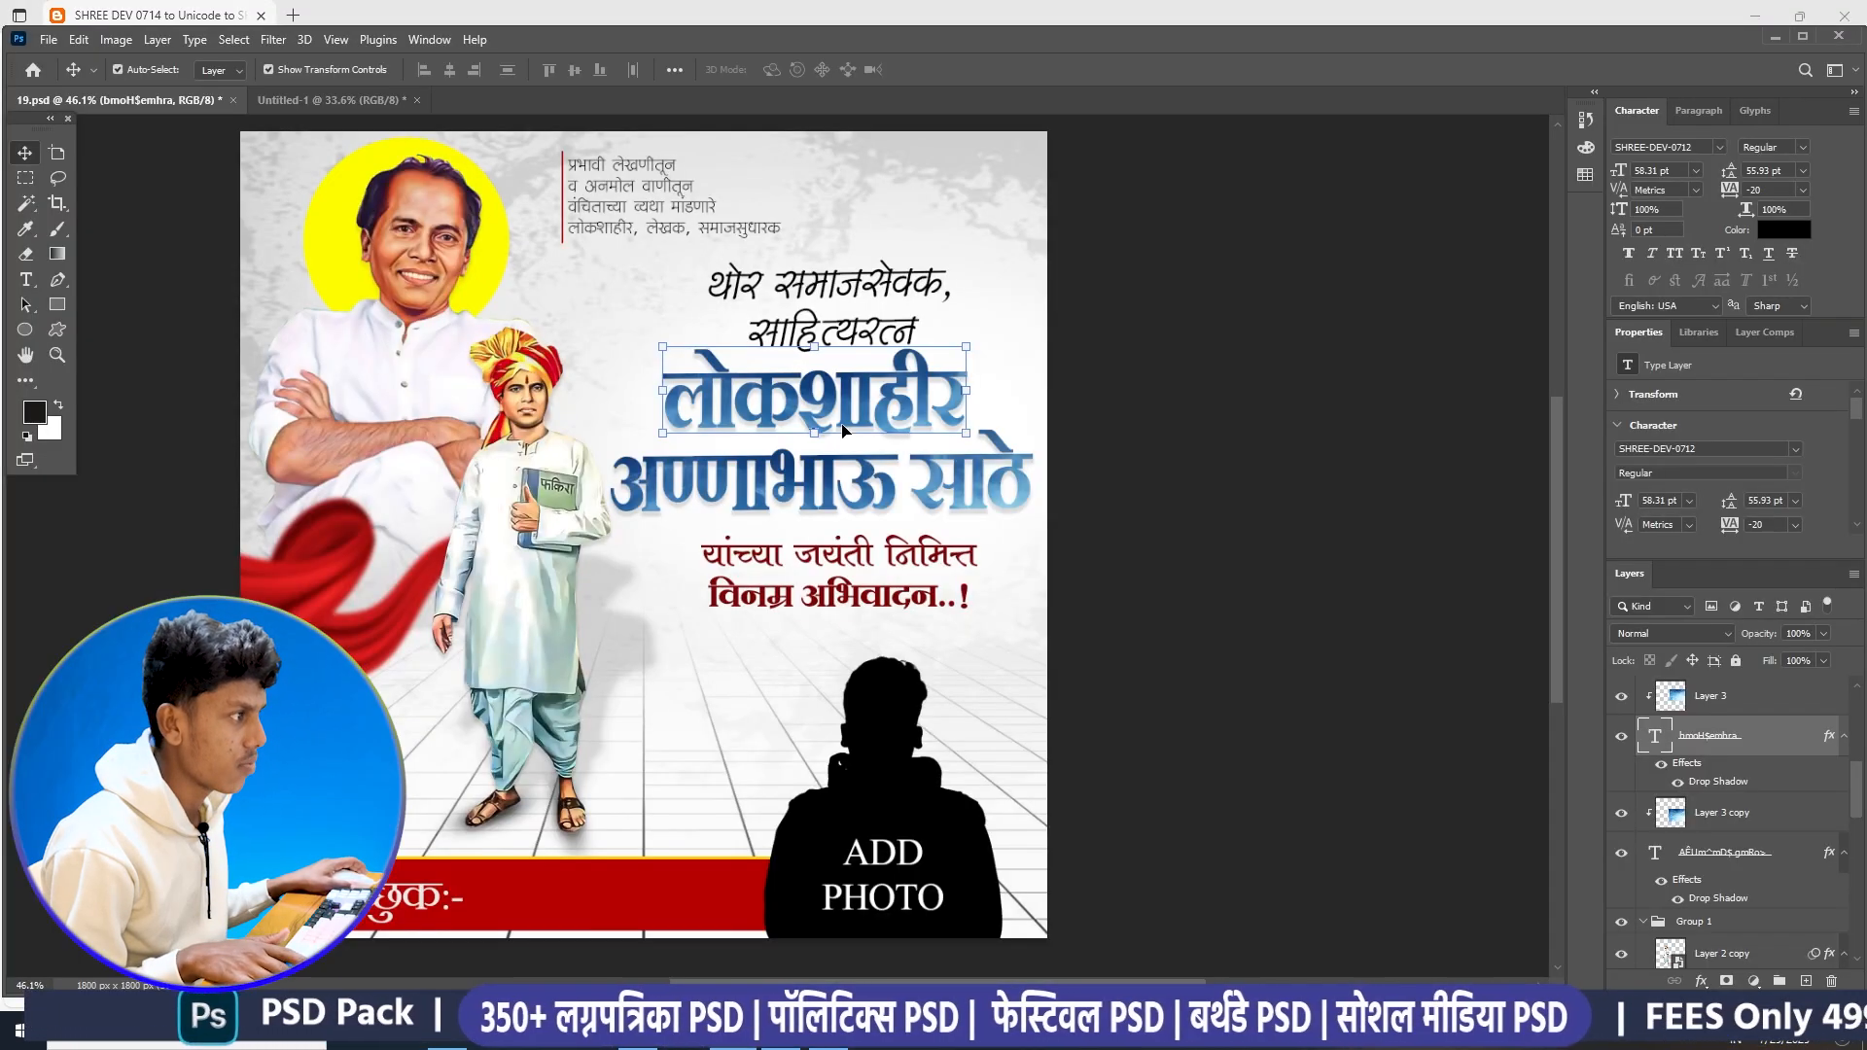
scroll(842, 426, up, 2)
click(842, 427)
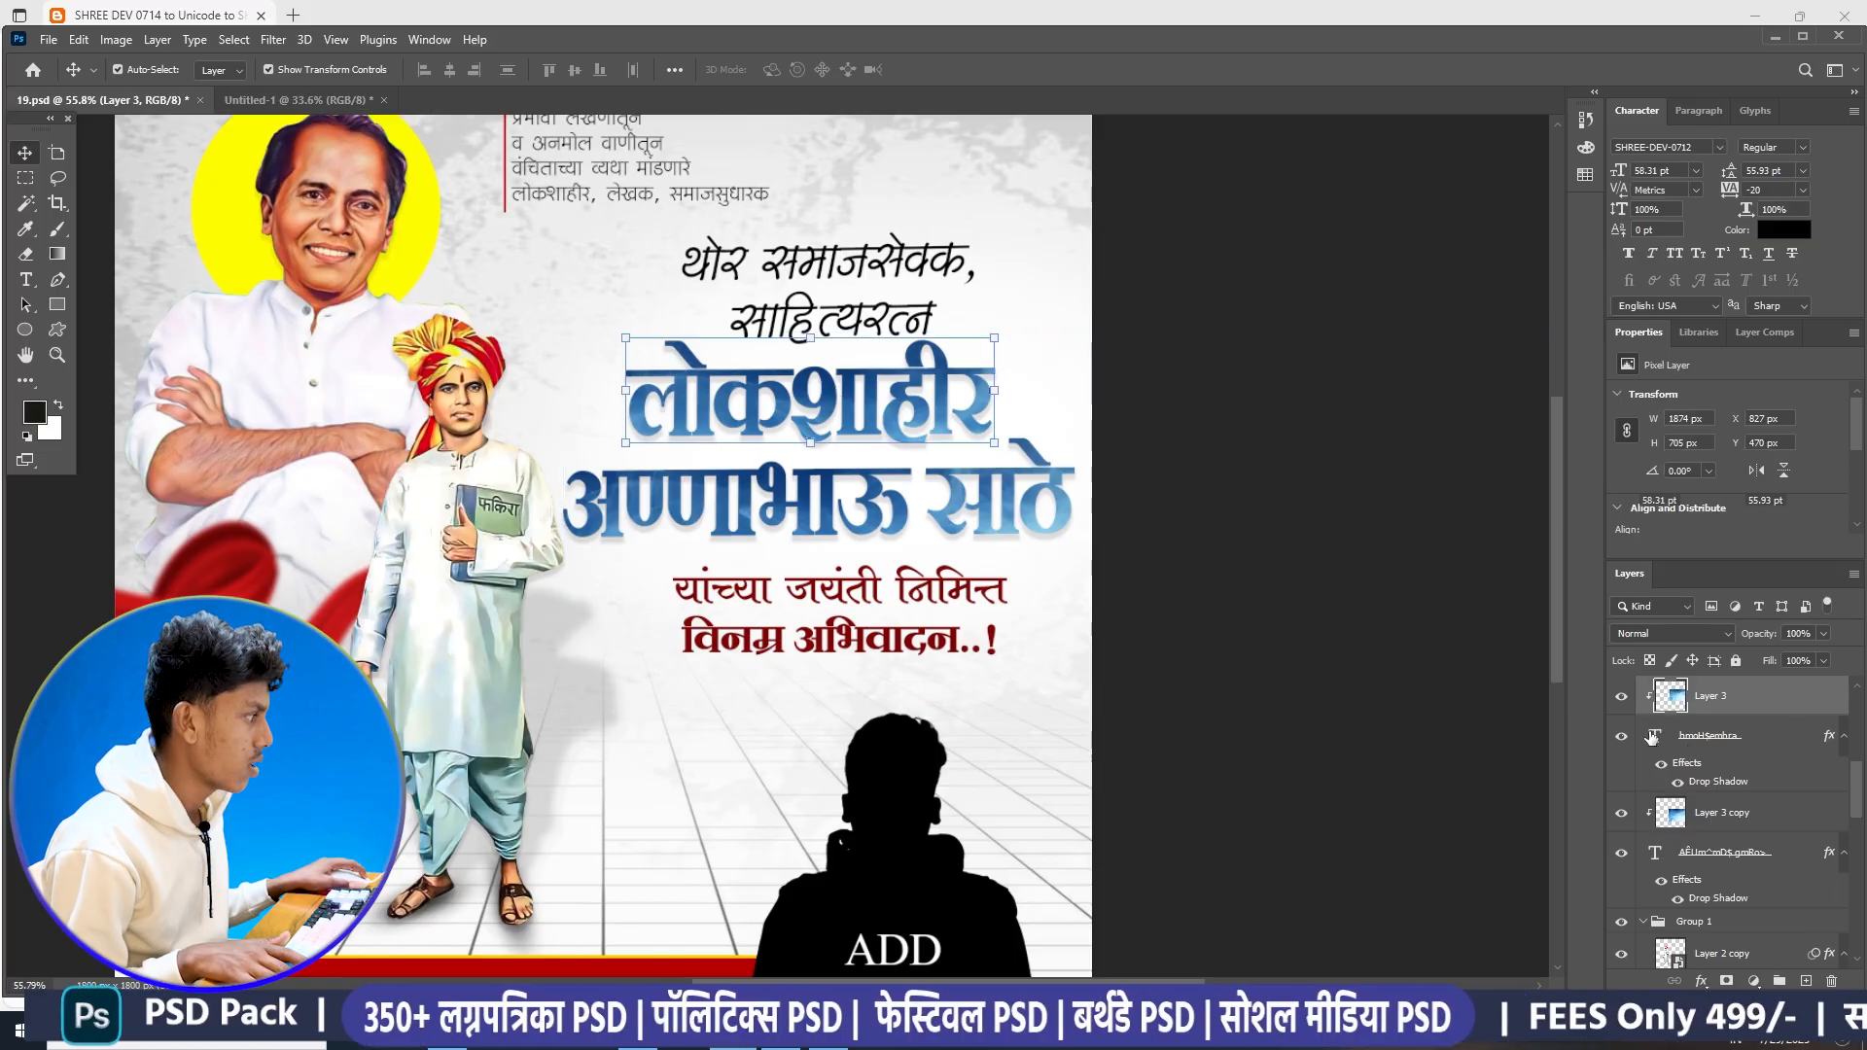
double_click(1654, 736)
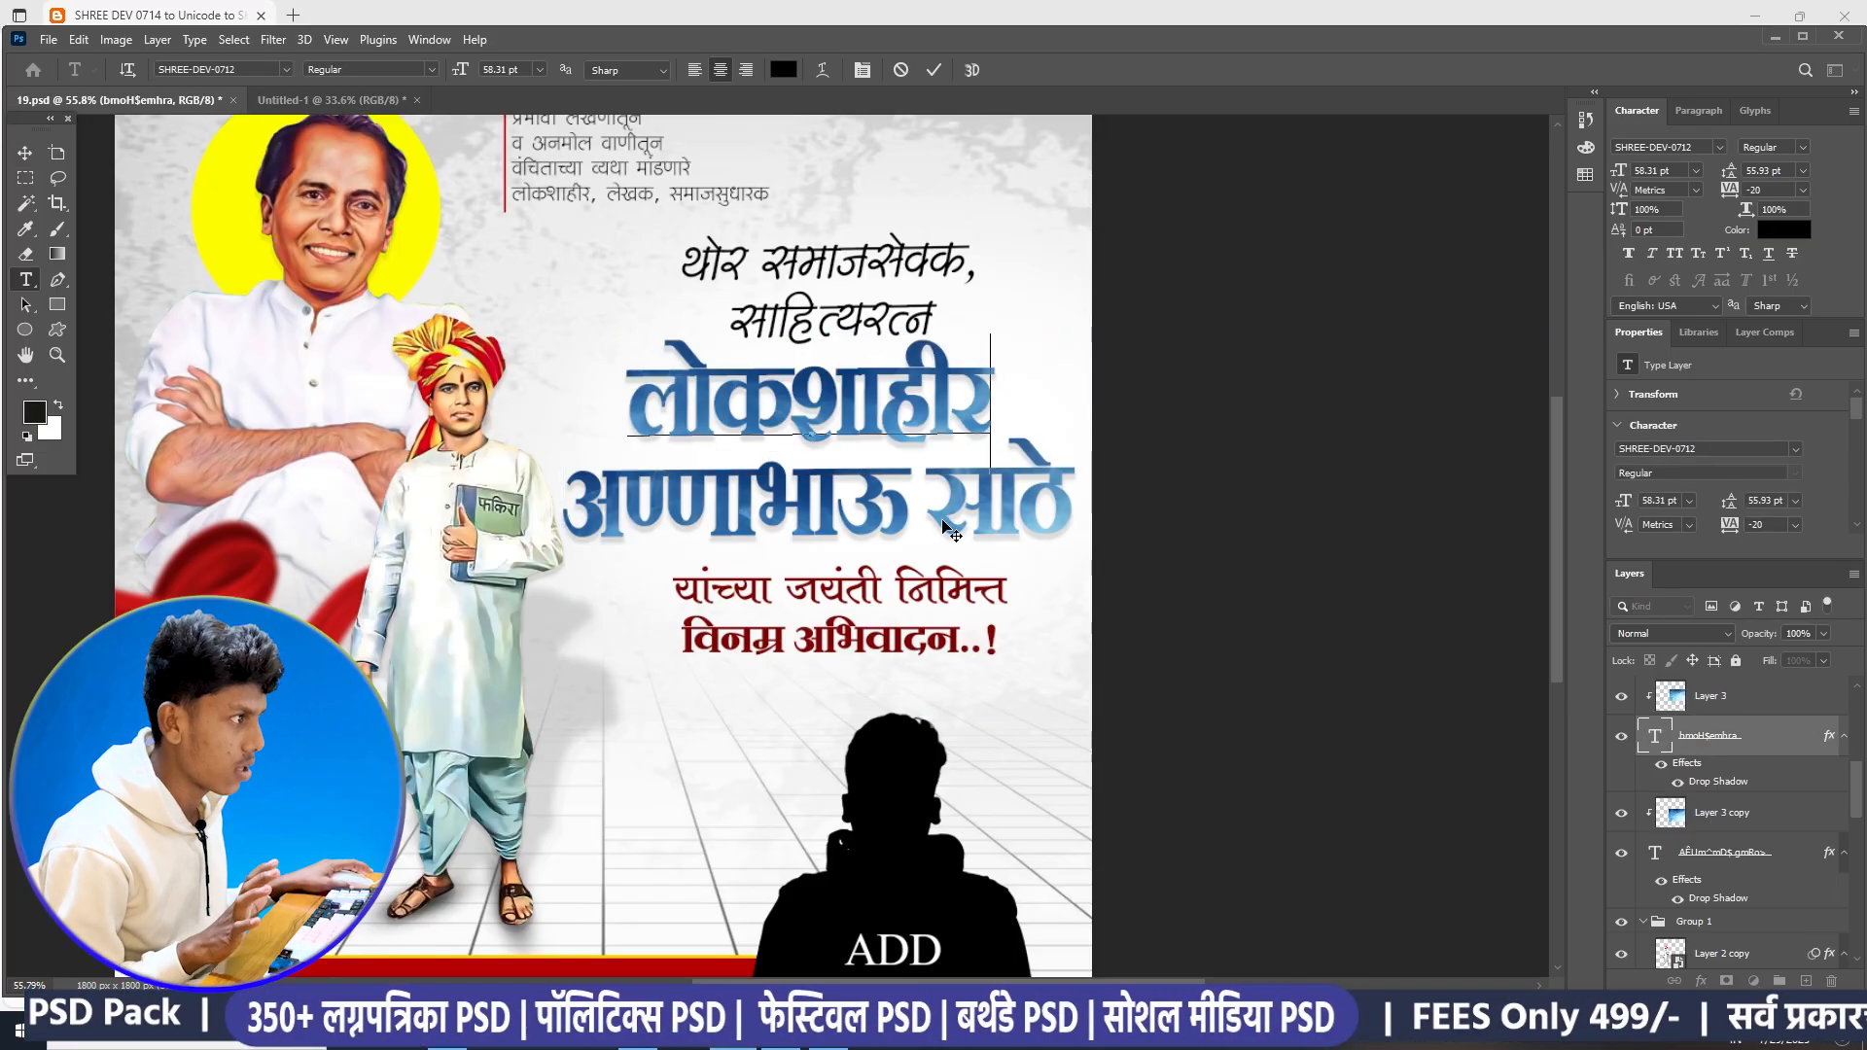
key(ctrl+v)
click(933, 70)
key(v)
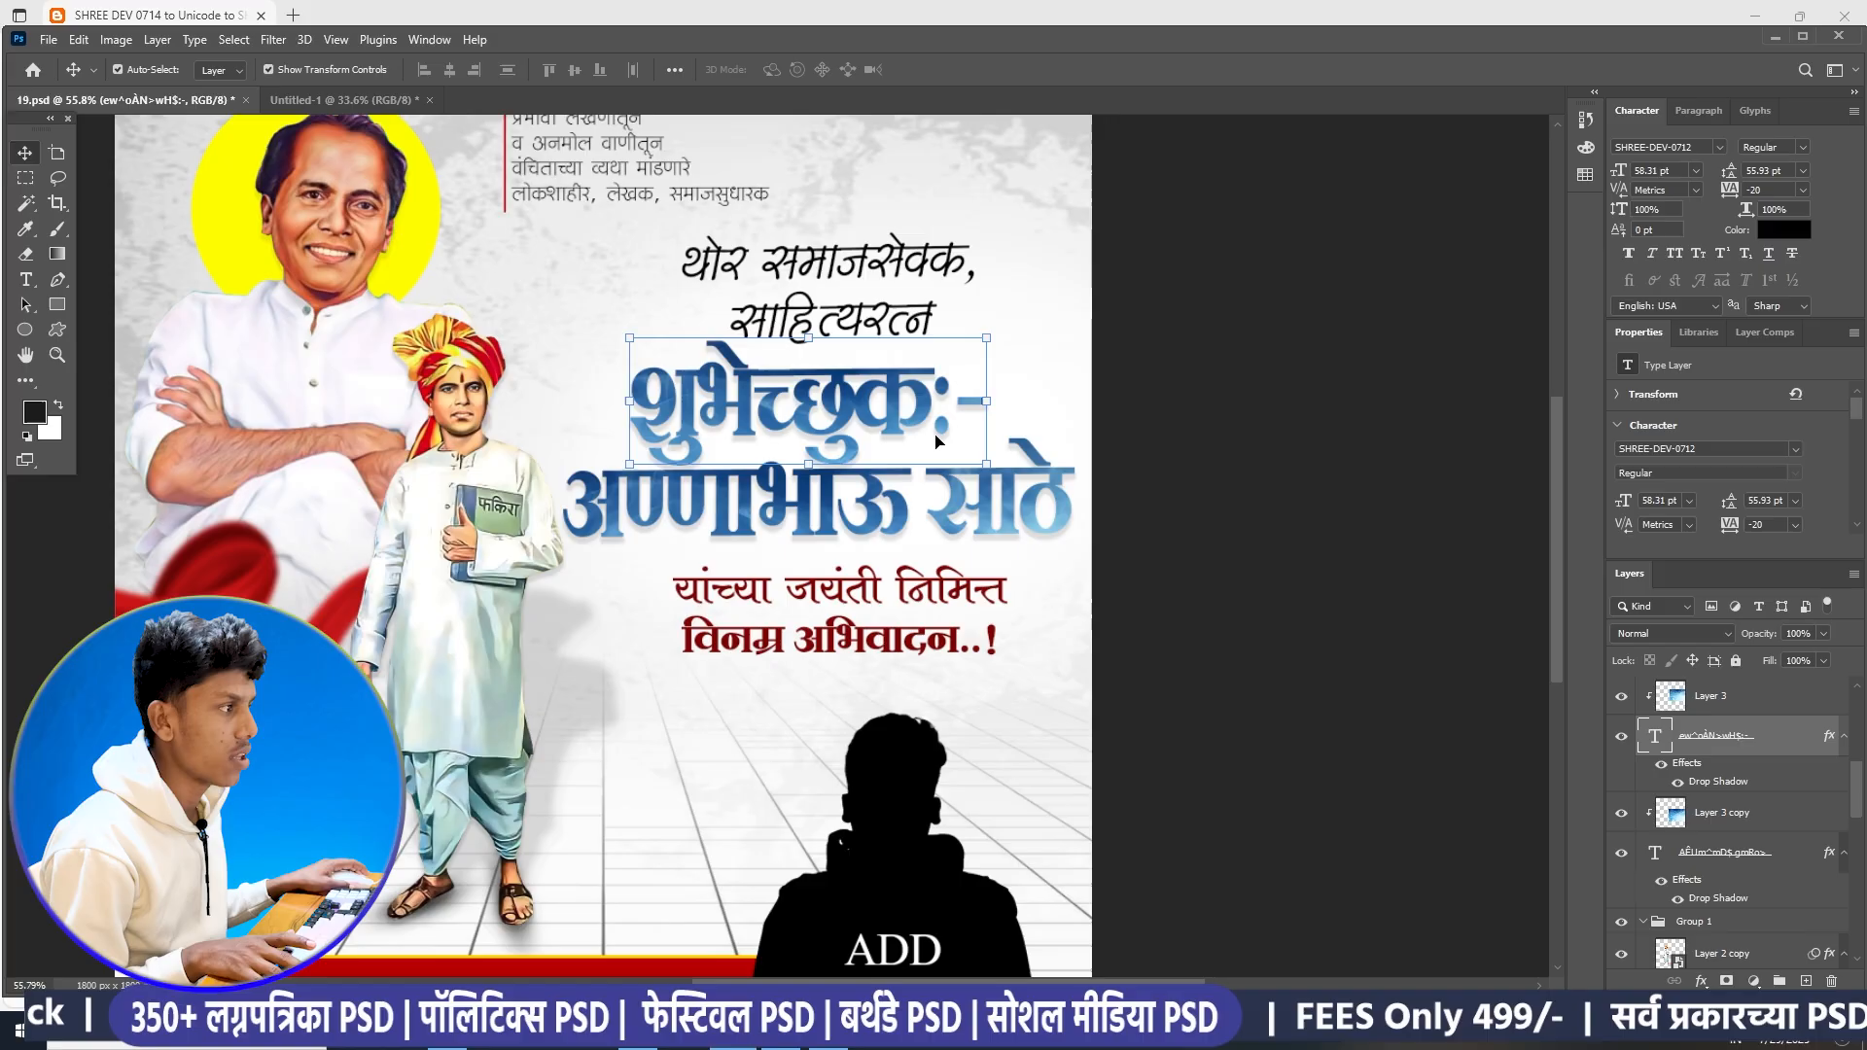
- Select all the text of the शुभेच्छुक:- title layer and filter the font list by "shr"
scroll(904, 430, up, 1)
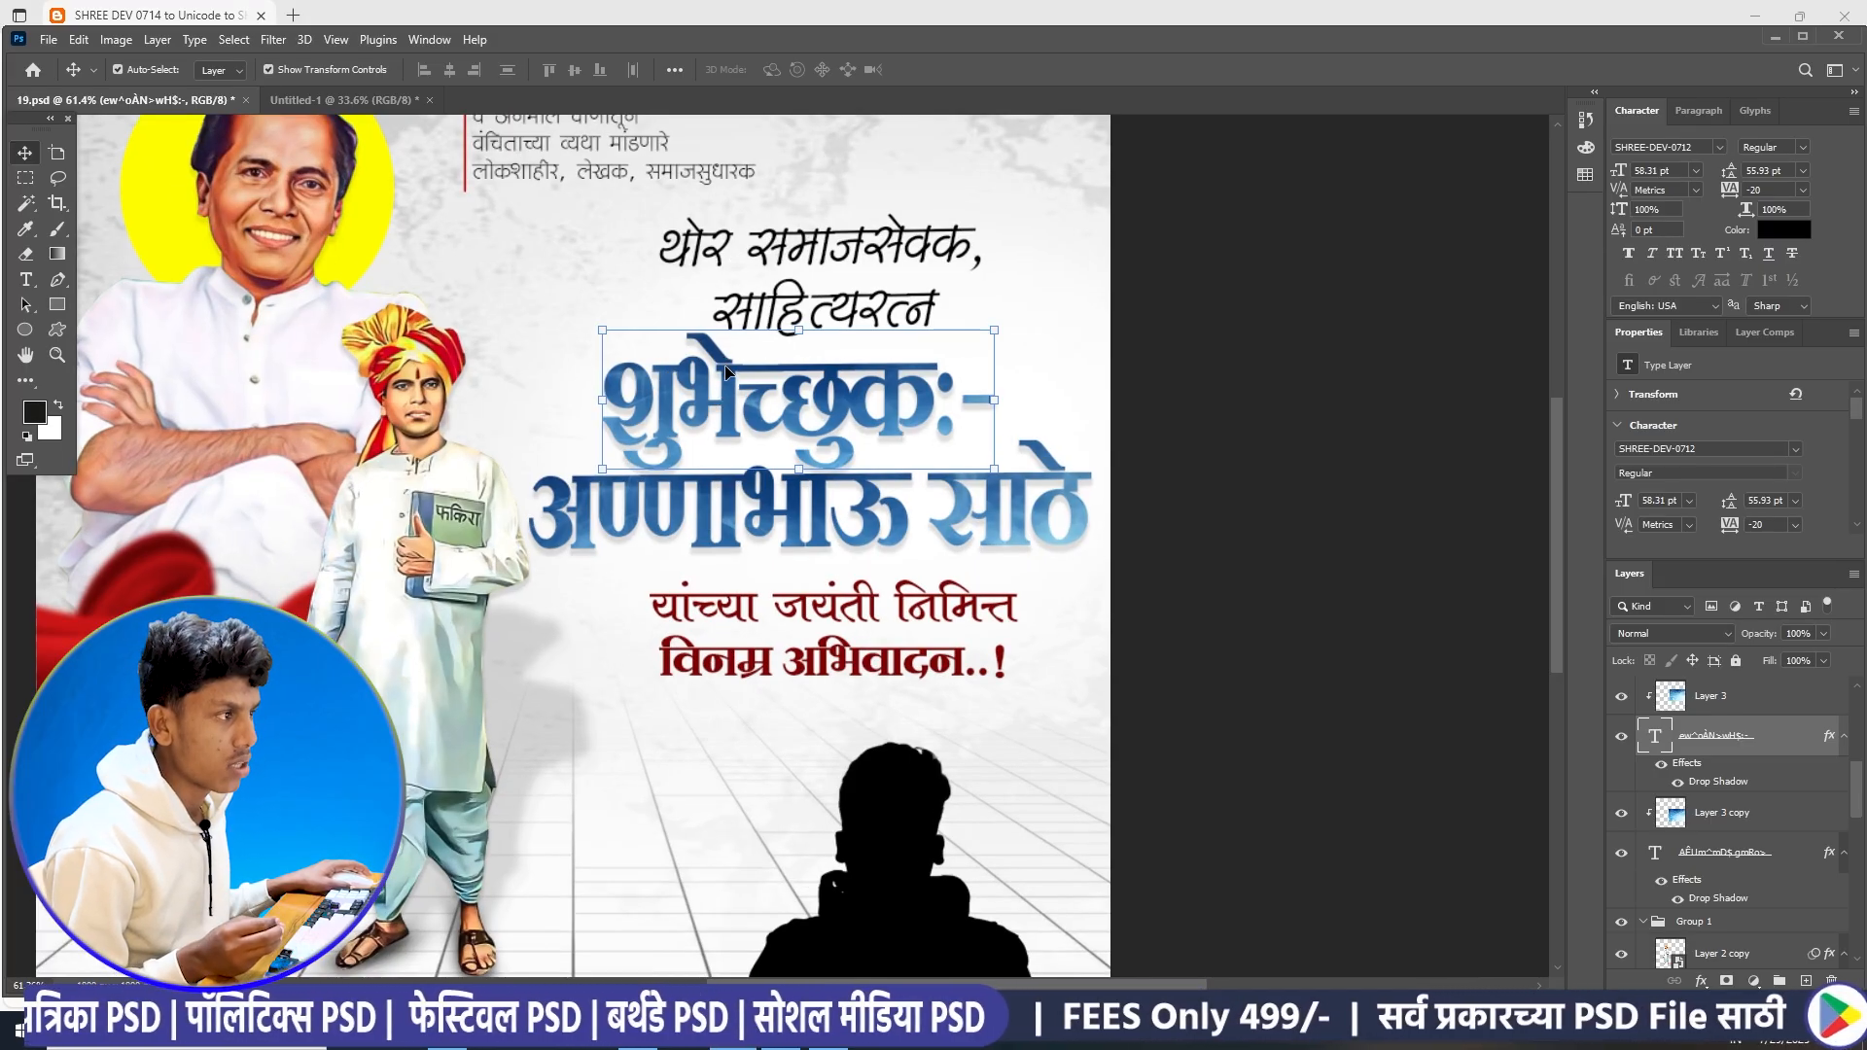
scroll(729, 399, down, 5)
scroll(806, 396, up, 2)
click(806, 397)
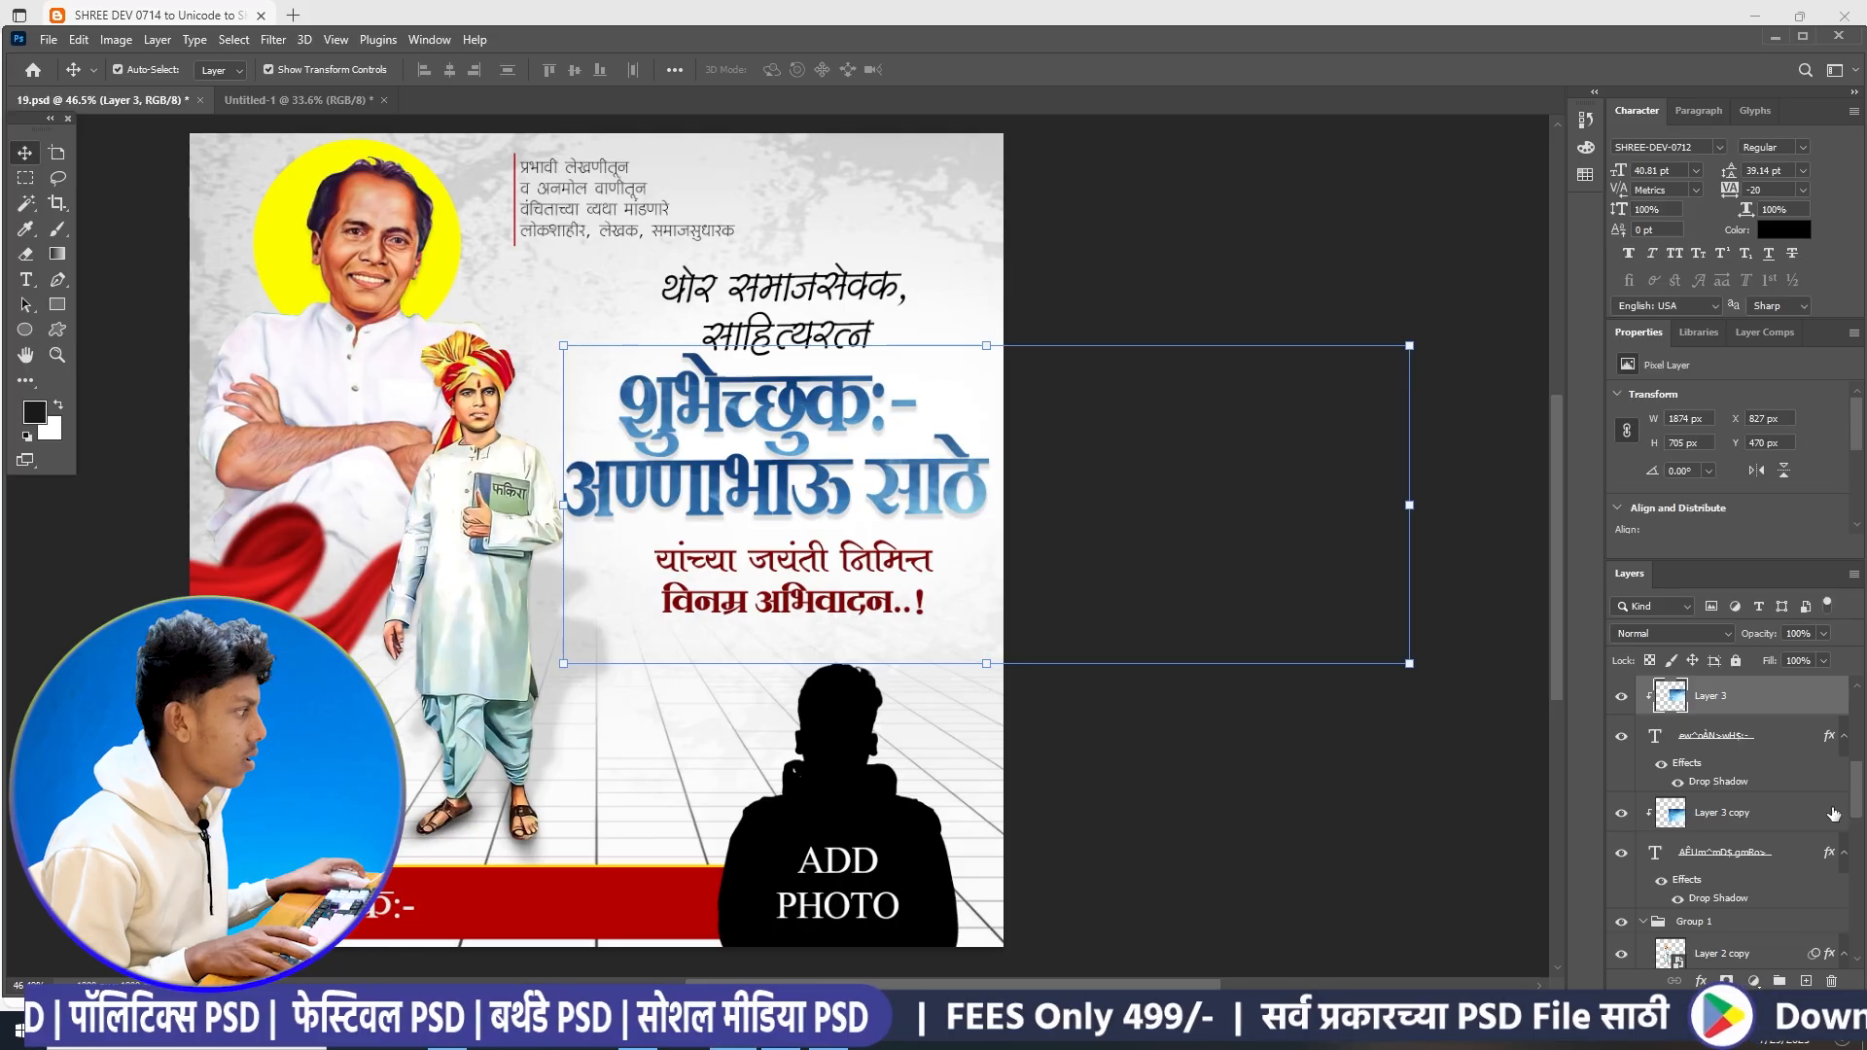
double_click(1655, 739)
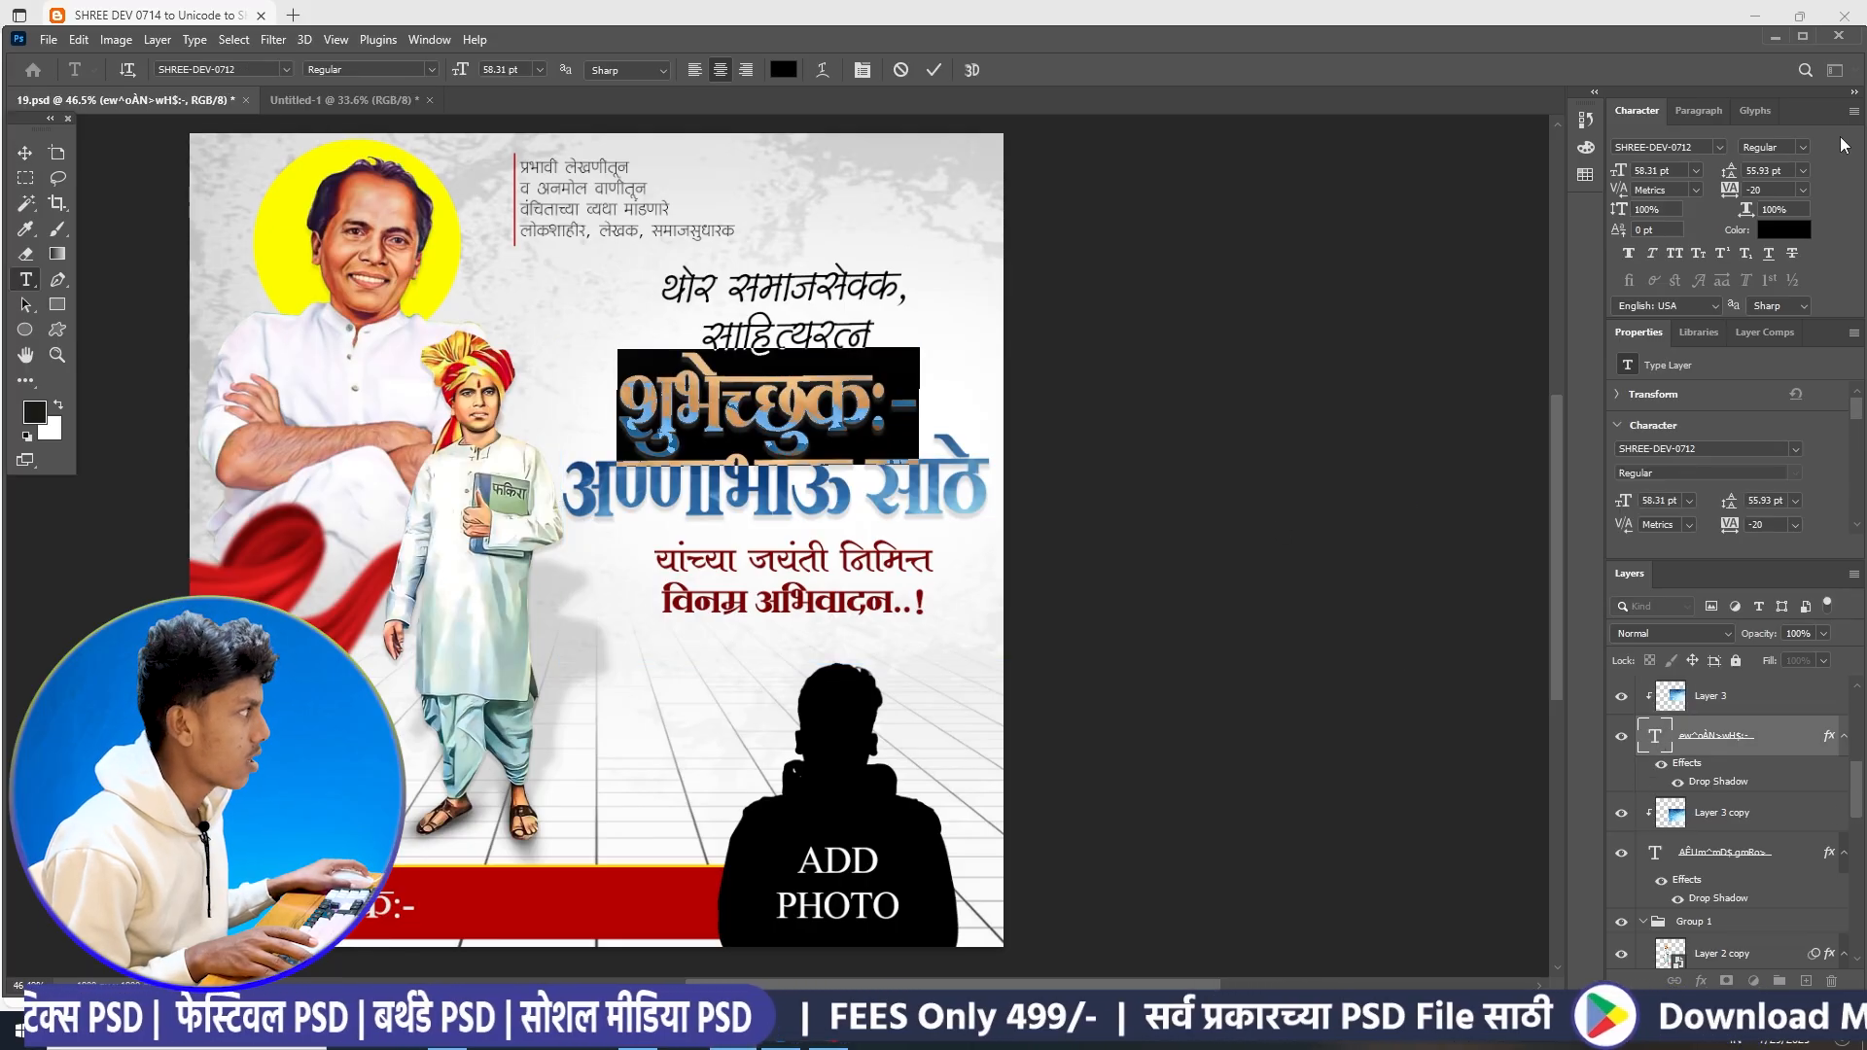
click(1713, 149)
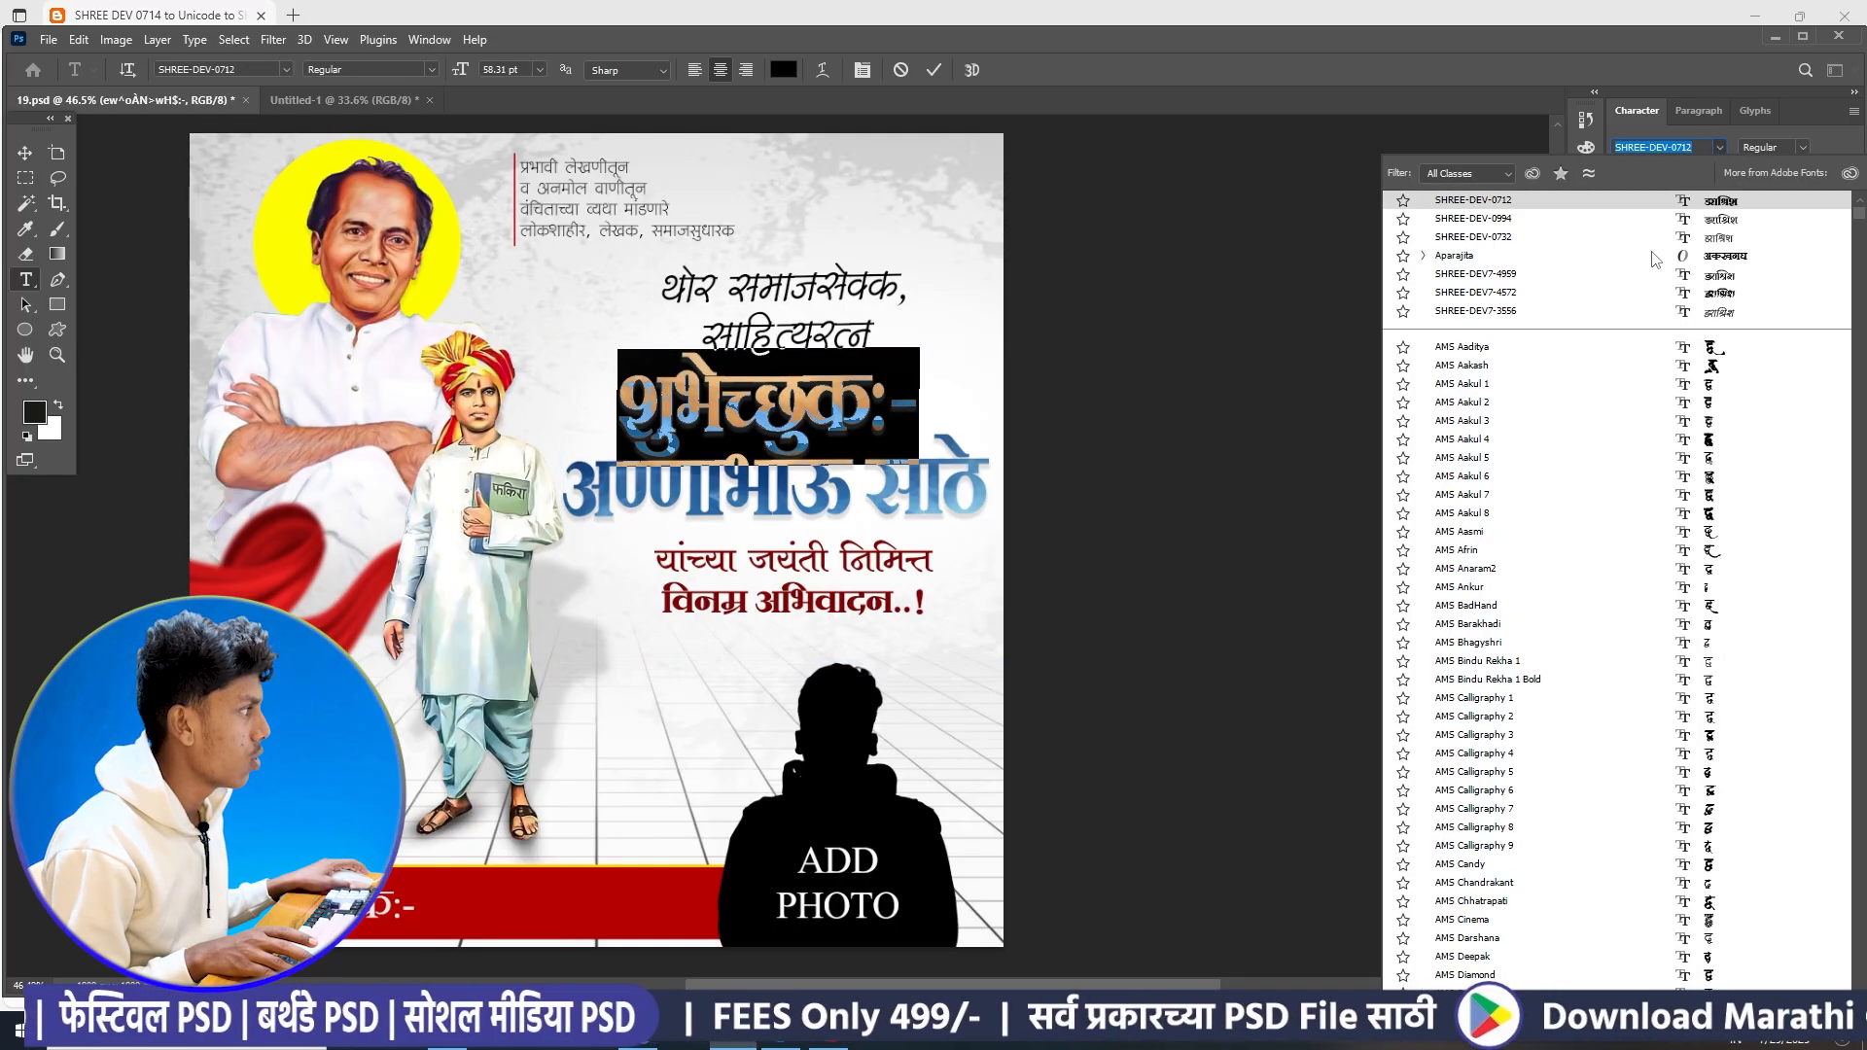
text(sgh)
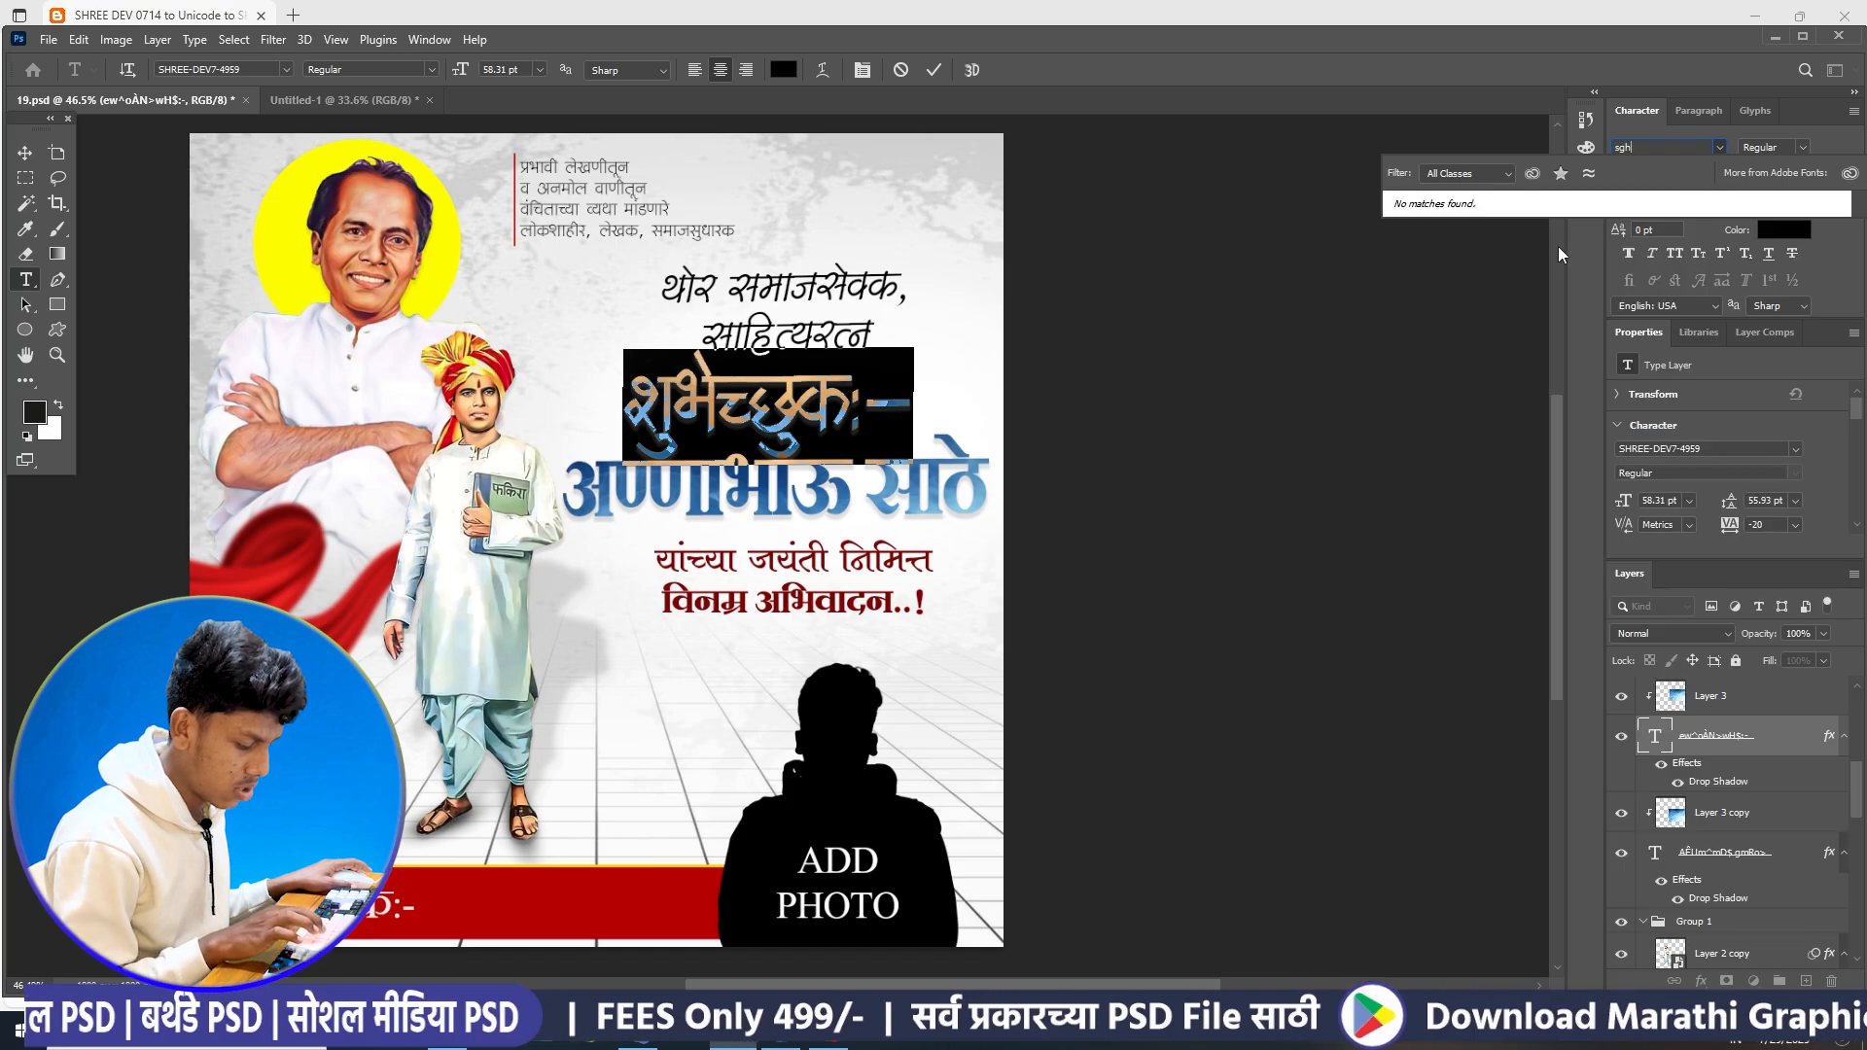
key(BackSpace)
key(BackSpace)
key(BackSpace)
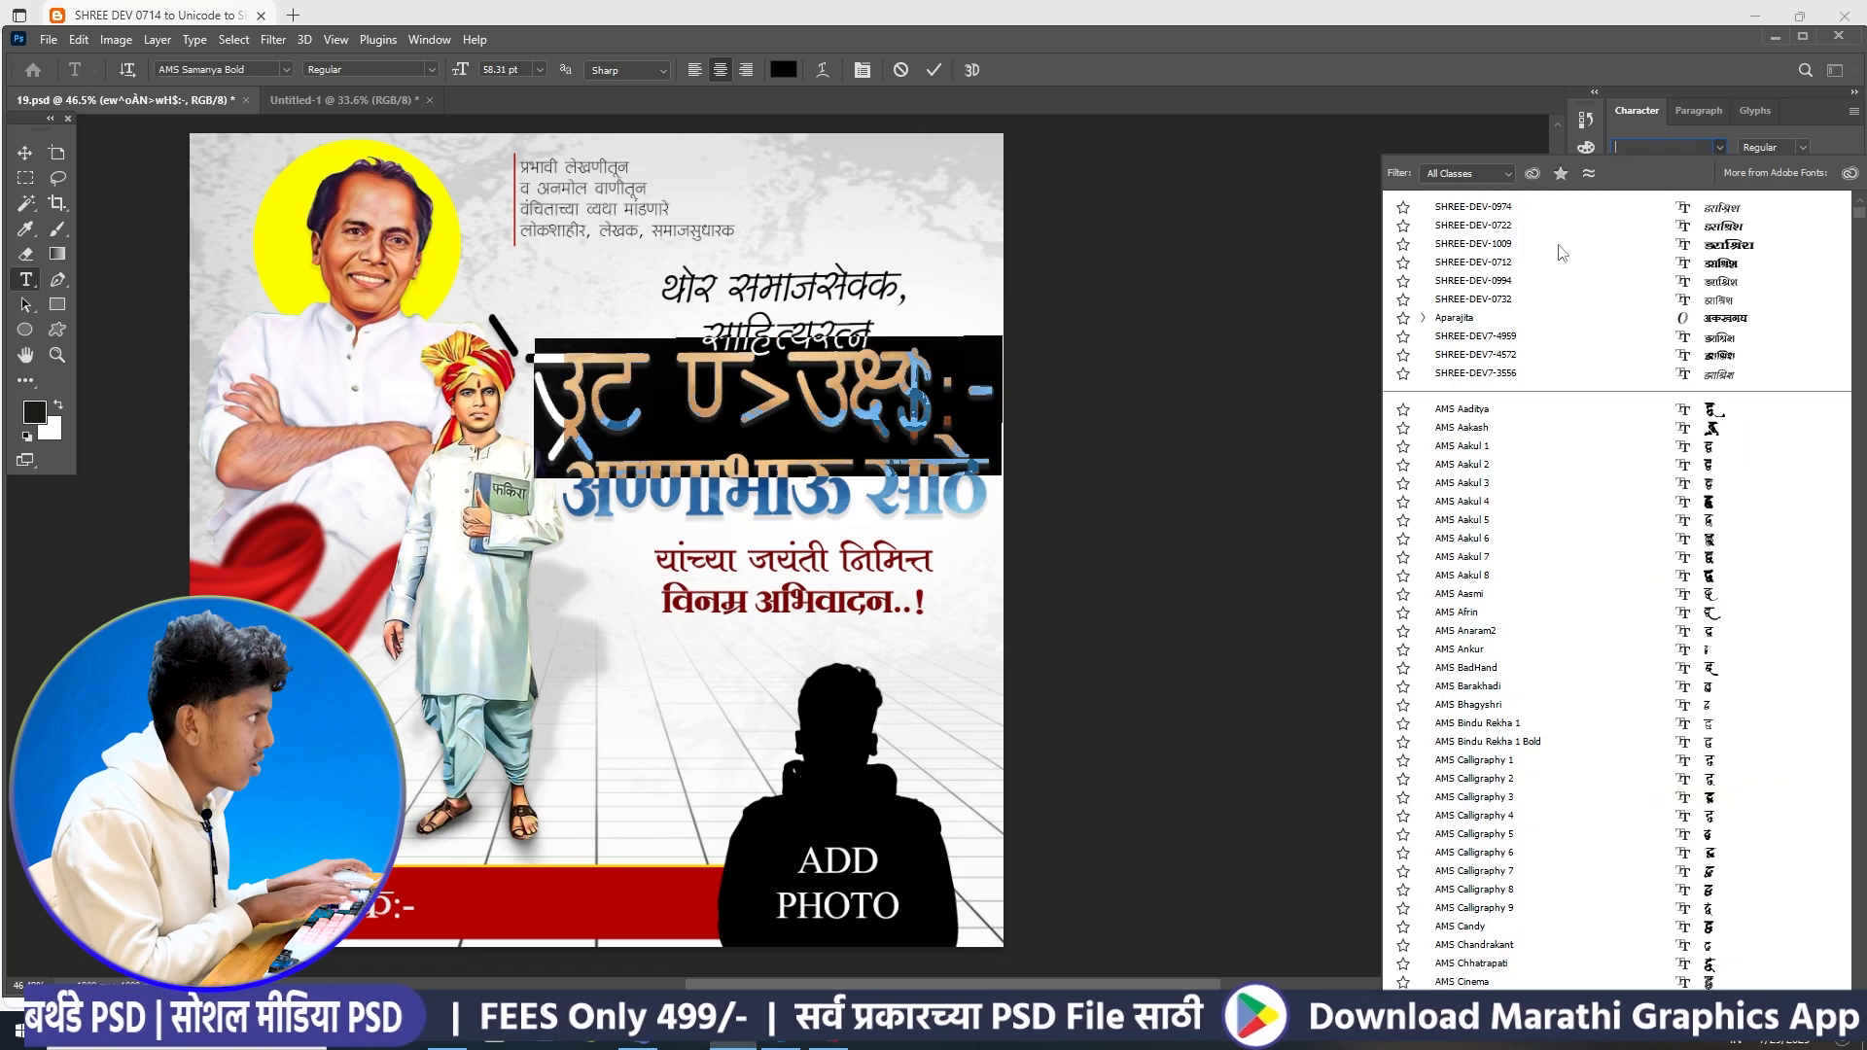
text(shr)
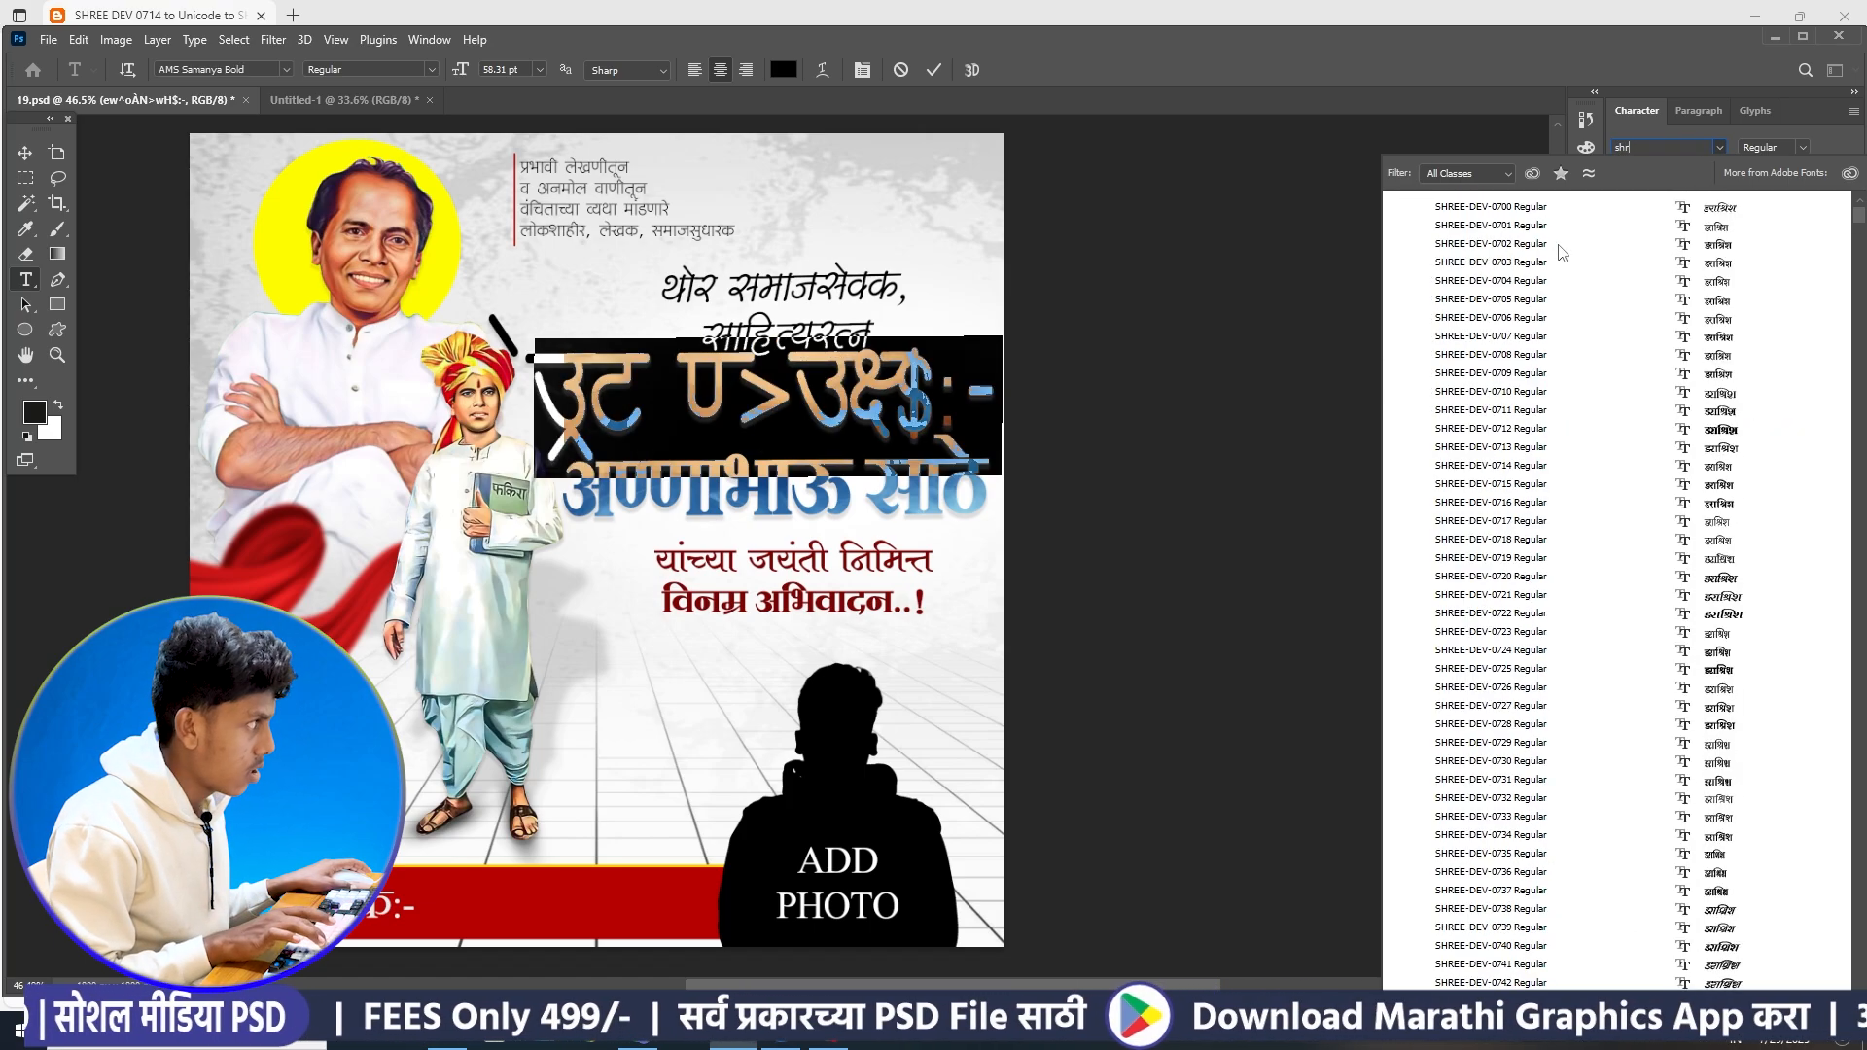
- Preview the SHREE-DEV fonts on the शुभेच्छुक:- title and apply SHREE-DEV-0741
key(Down)
key(Down)
key(Down)
key(Down)
key(Down)
key(Down)
key(Down)
key(Down)
key(Down)
key(Down)
key(Down)
key(Down)
key(Down)
key(Down)
key(Down)
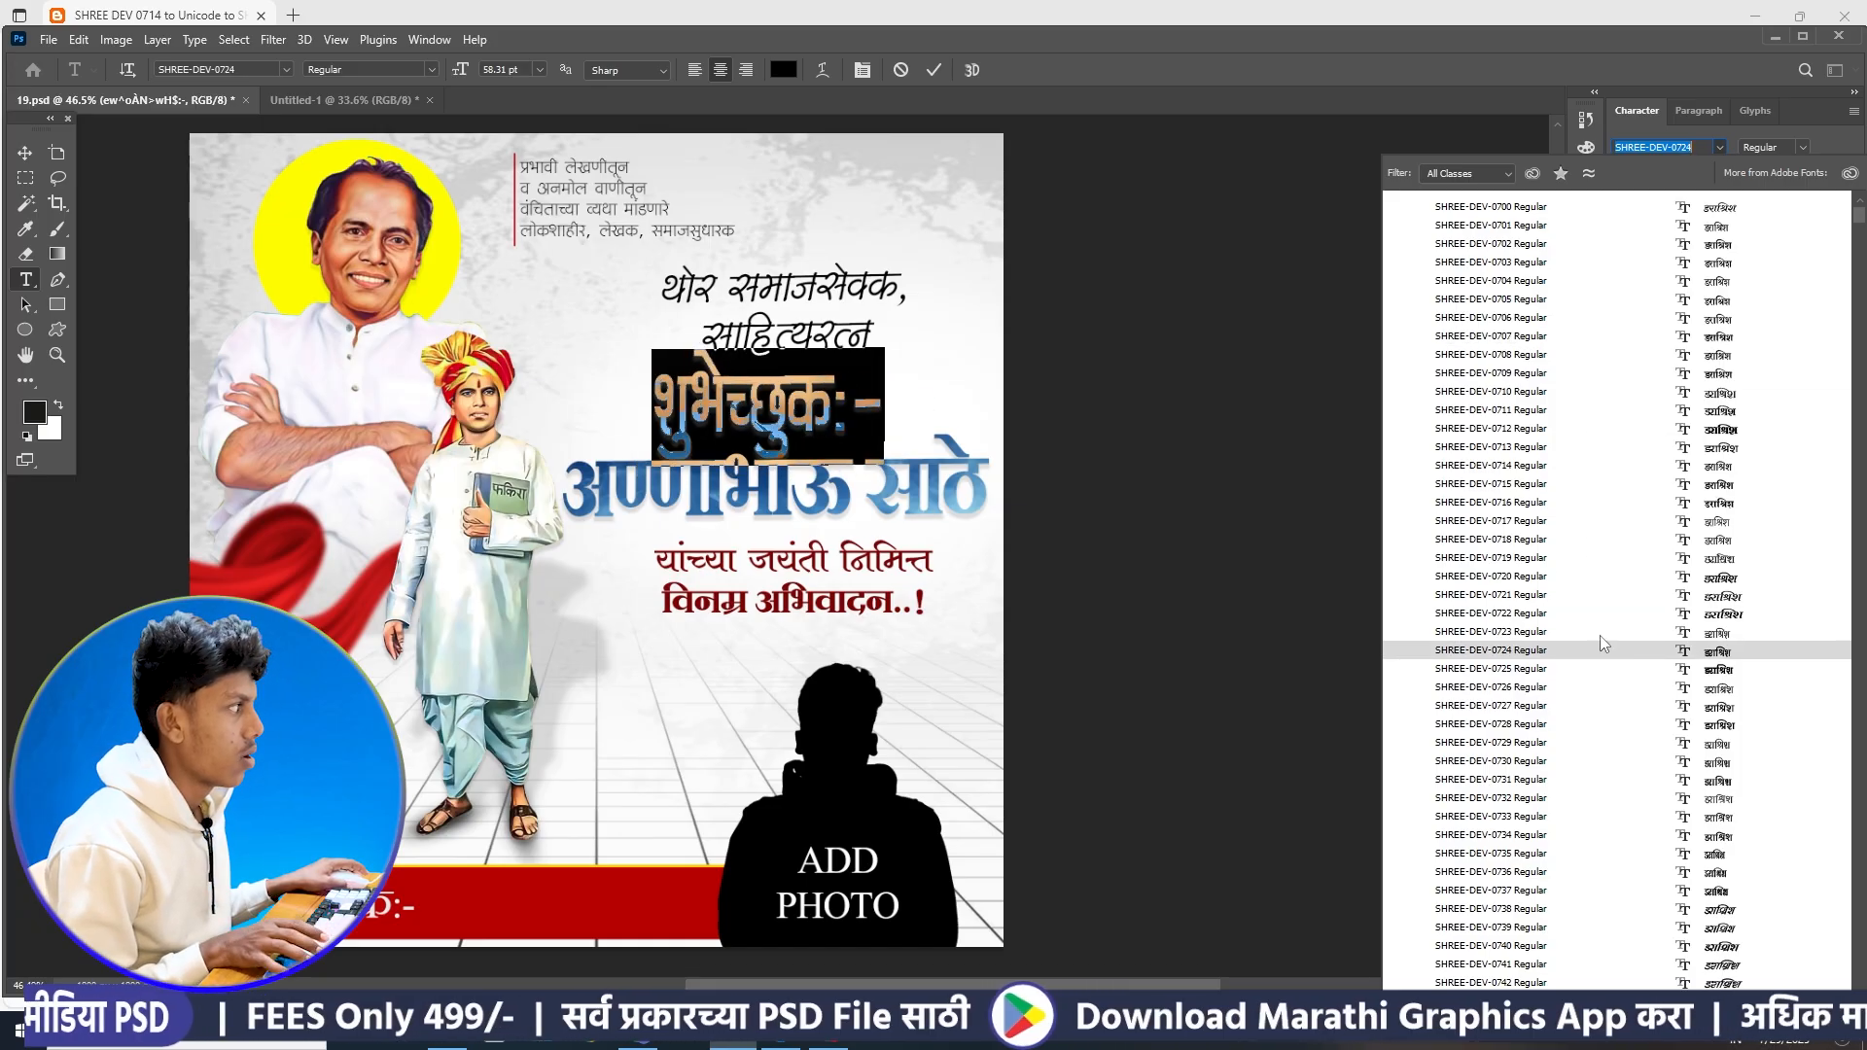
key(Down)
key(Down)
key(Down)
key(Down)
key(Down)
key(Down)
key(Down)
key(Down)
key(Down)
key(Down)
key(Down)
key(Down)
key(Down)
key(Down)
key(Down)
key(Down)
key(Down)
key(Down)
key(Down)
key(Down)
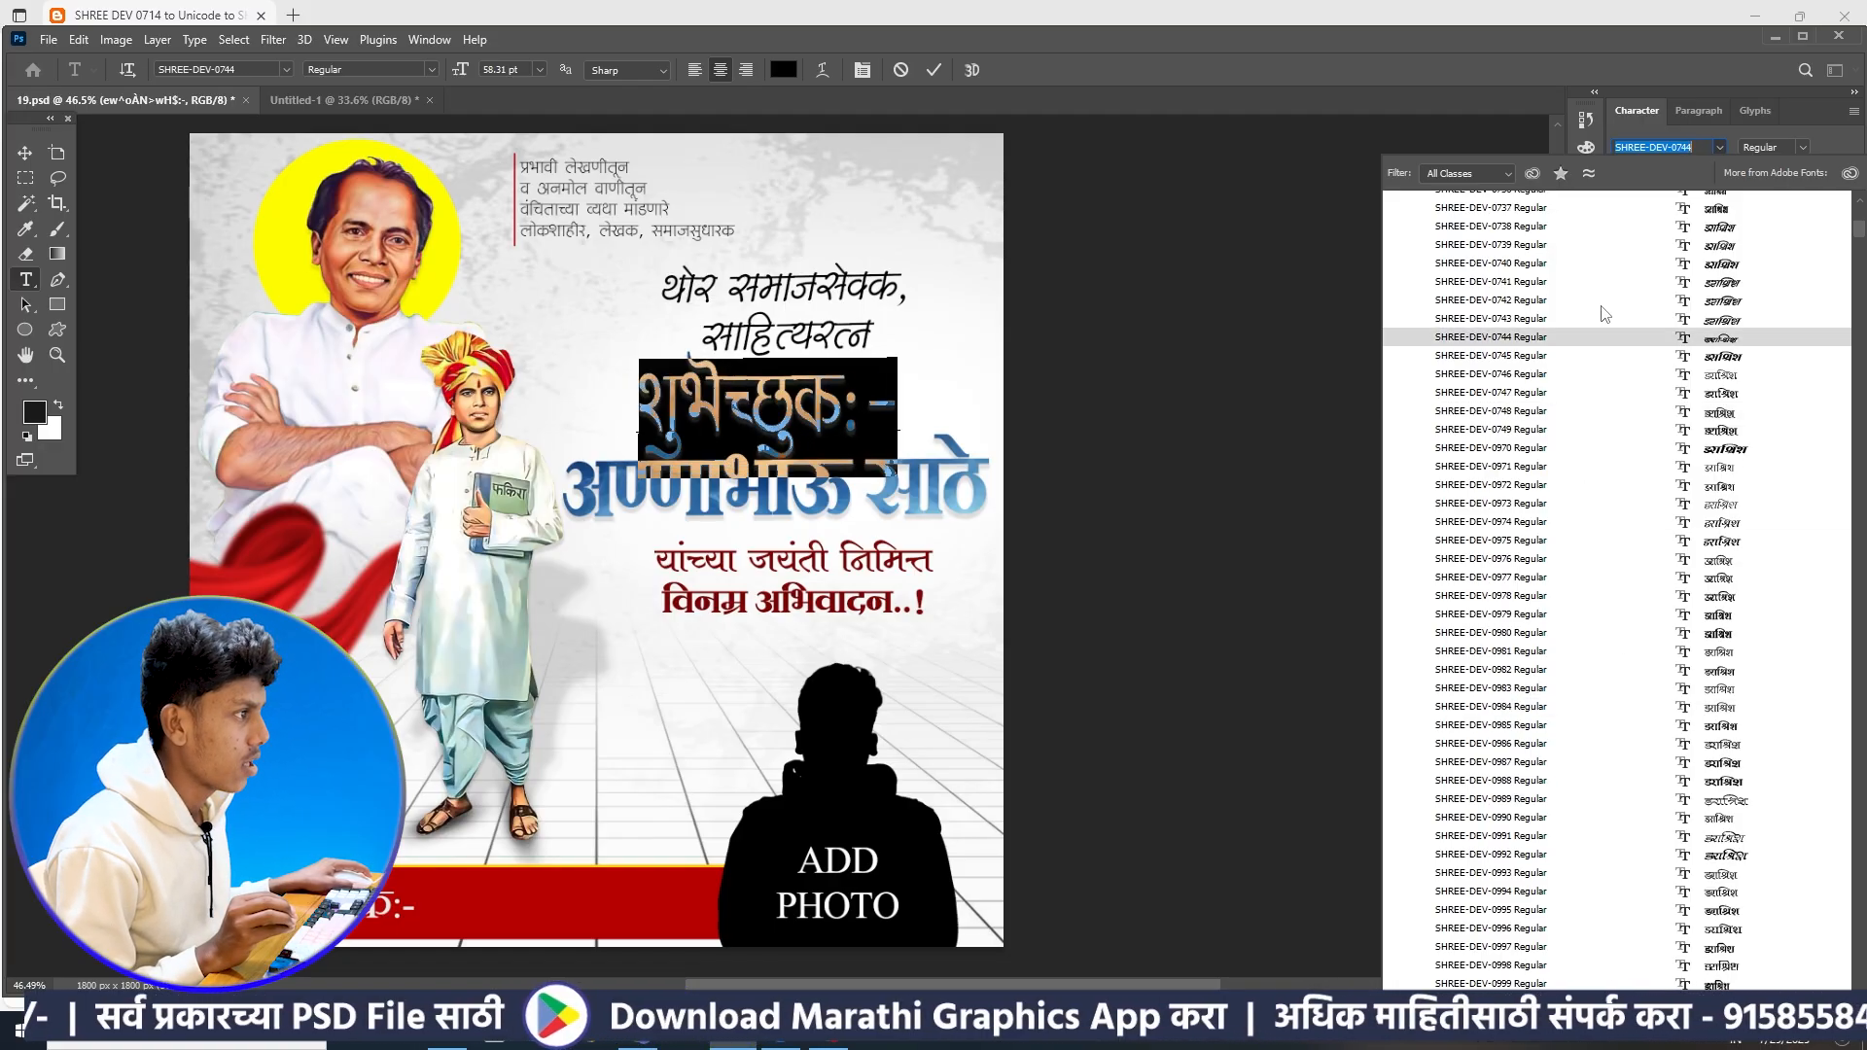
click(1606, 280)
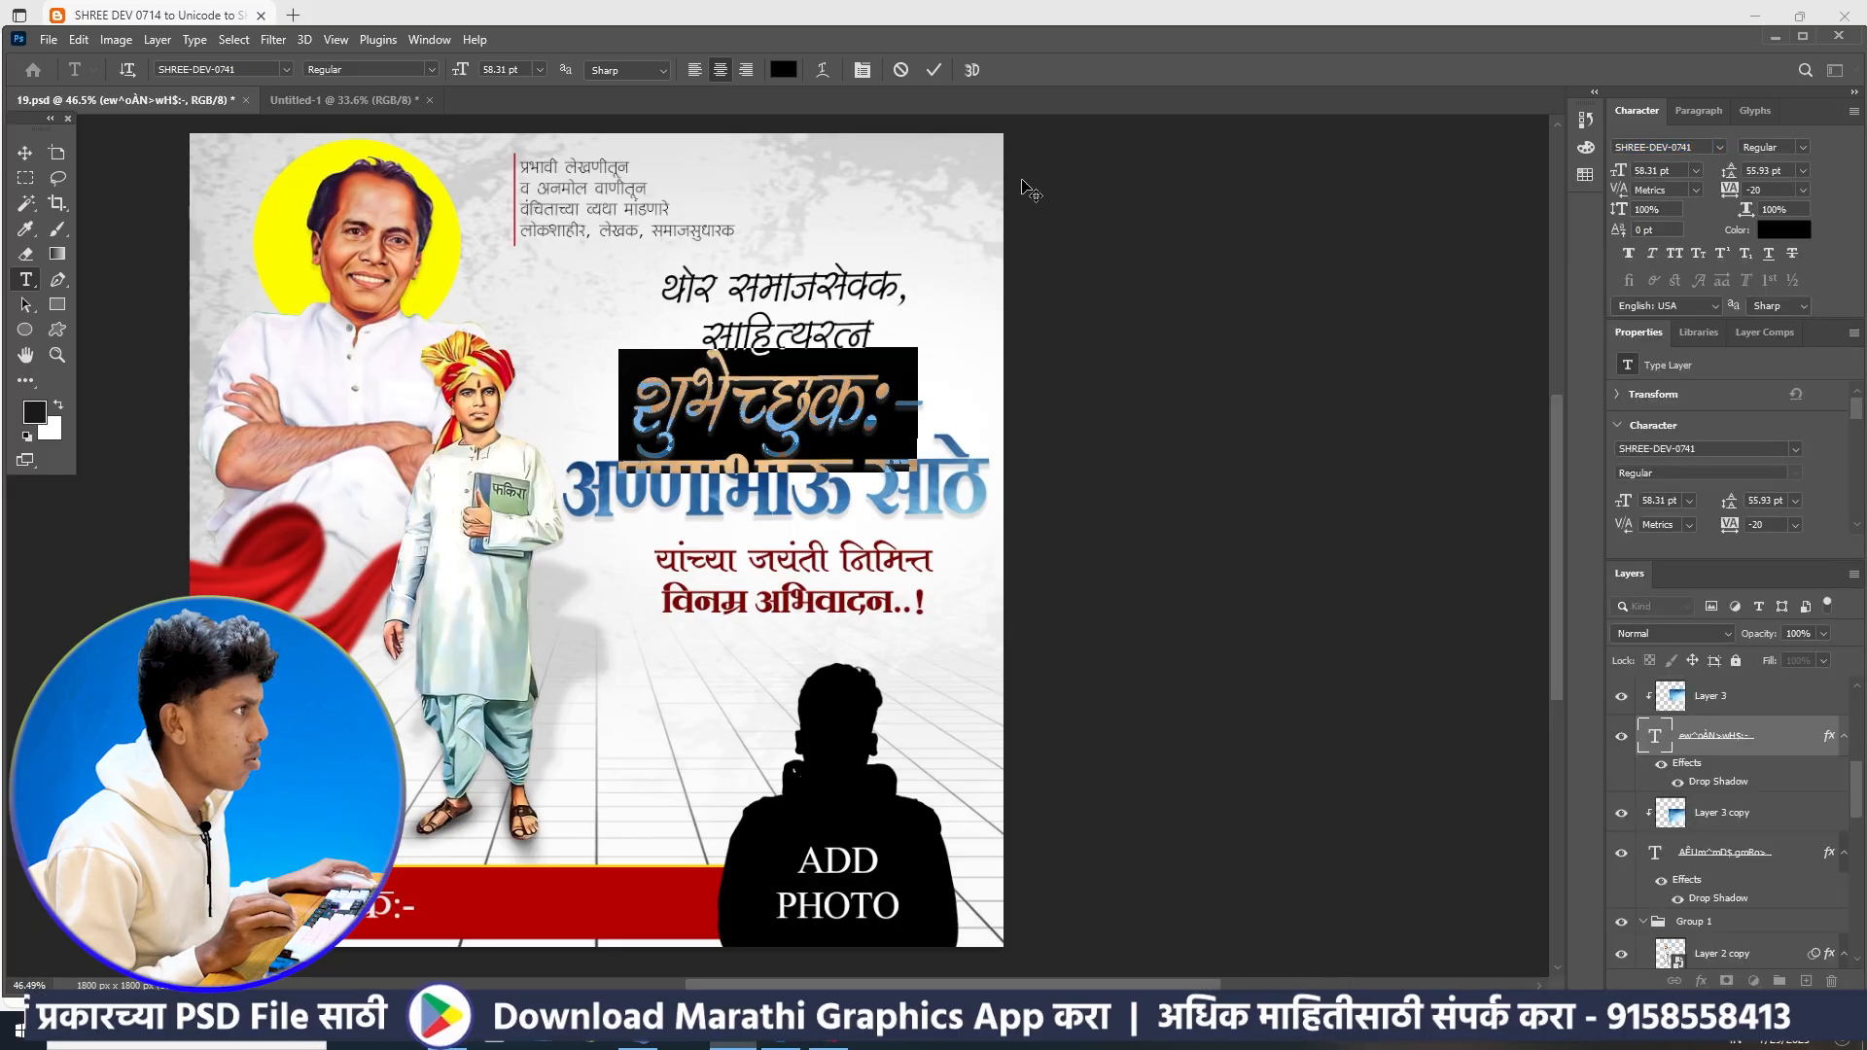
click(938, 69)
- Undo the font change and the text replacement on the title in 19.psd
scroll(1104, 363, down, 3)
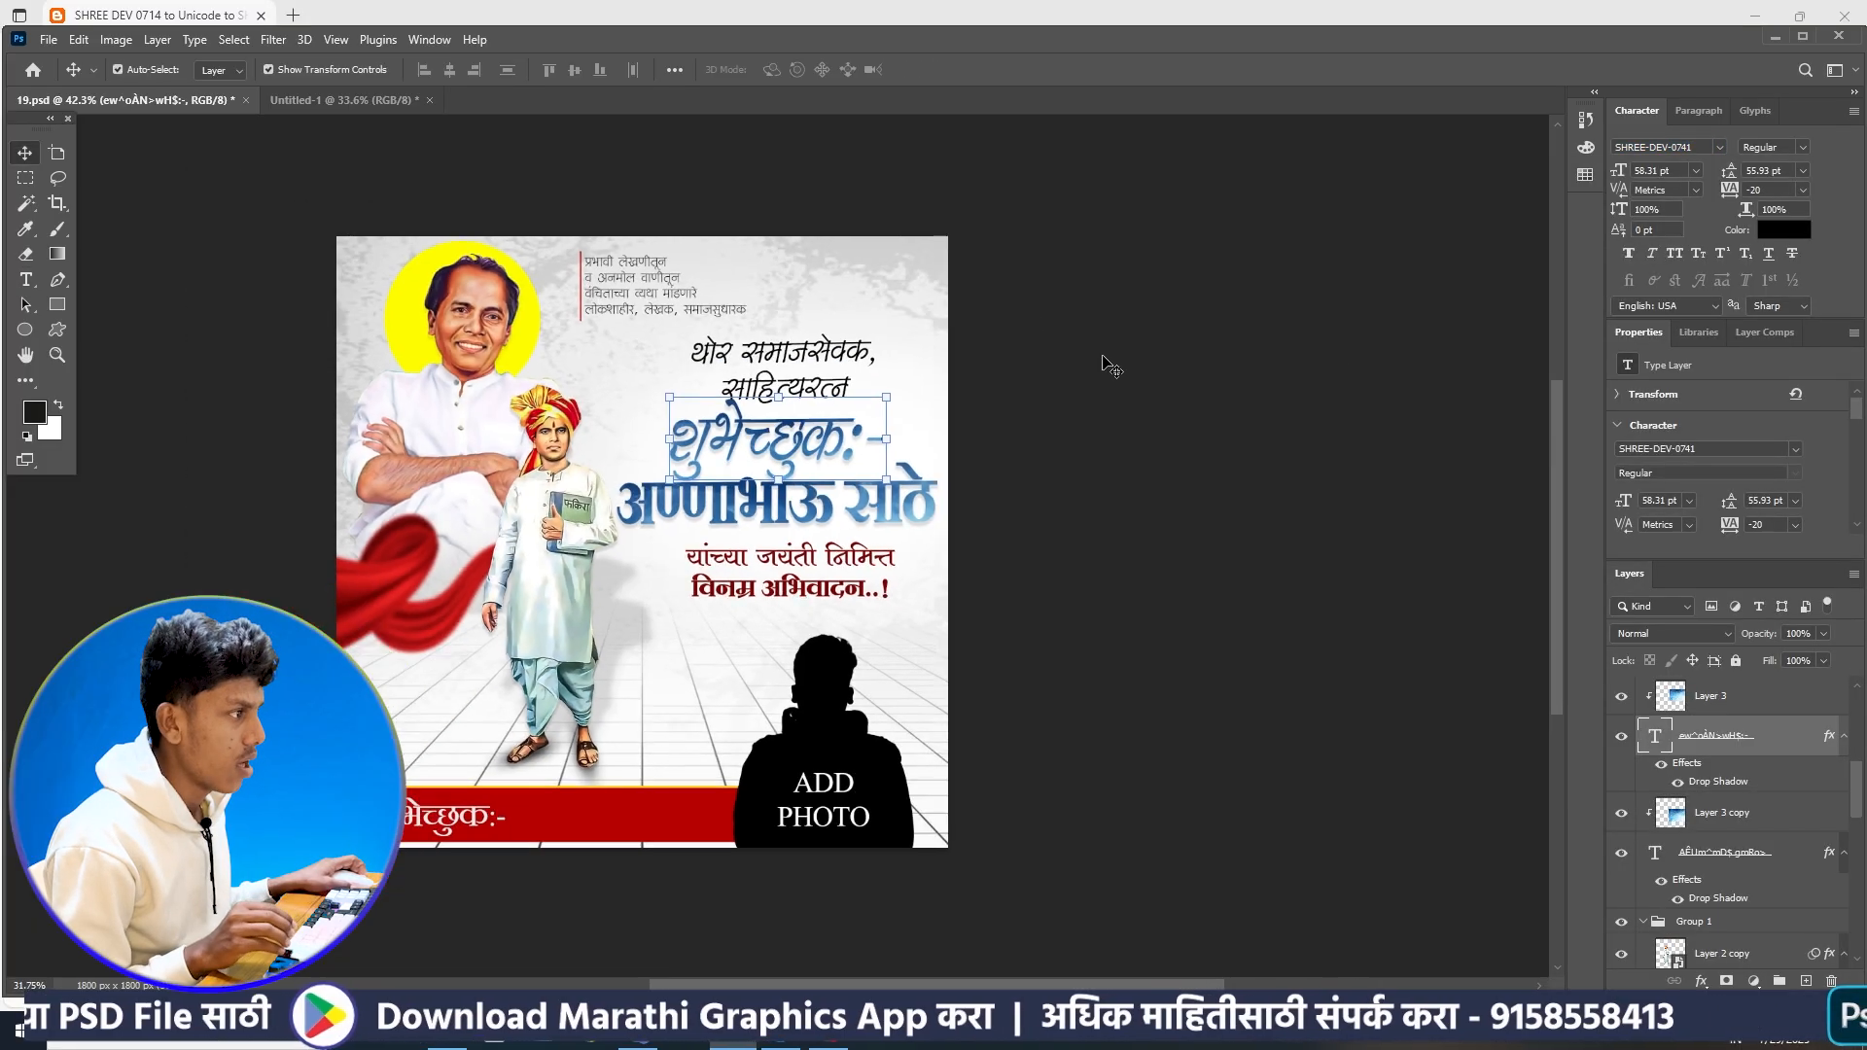
scroll(1105, 362, up, 1)
key(ctrl+z)
key(ctrl+z)
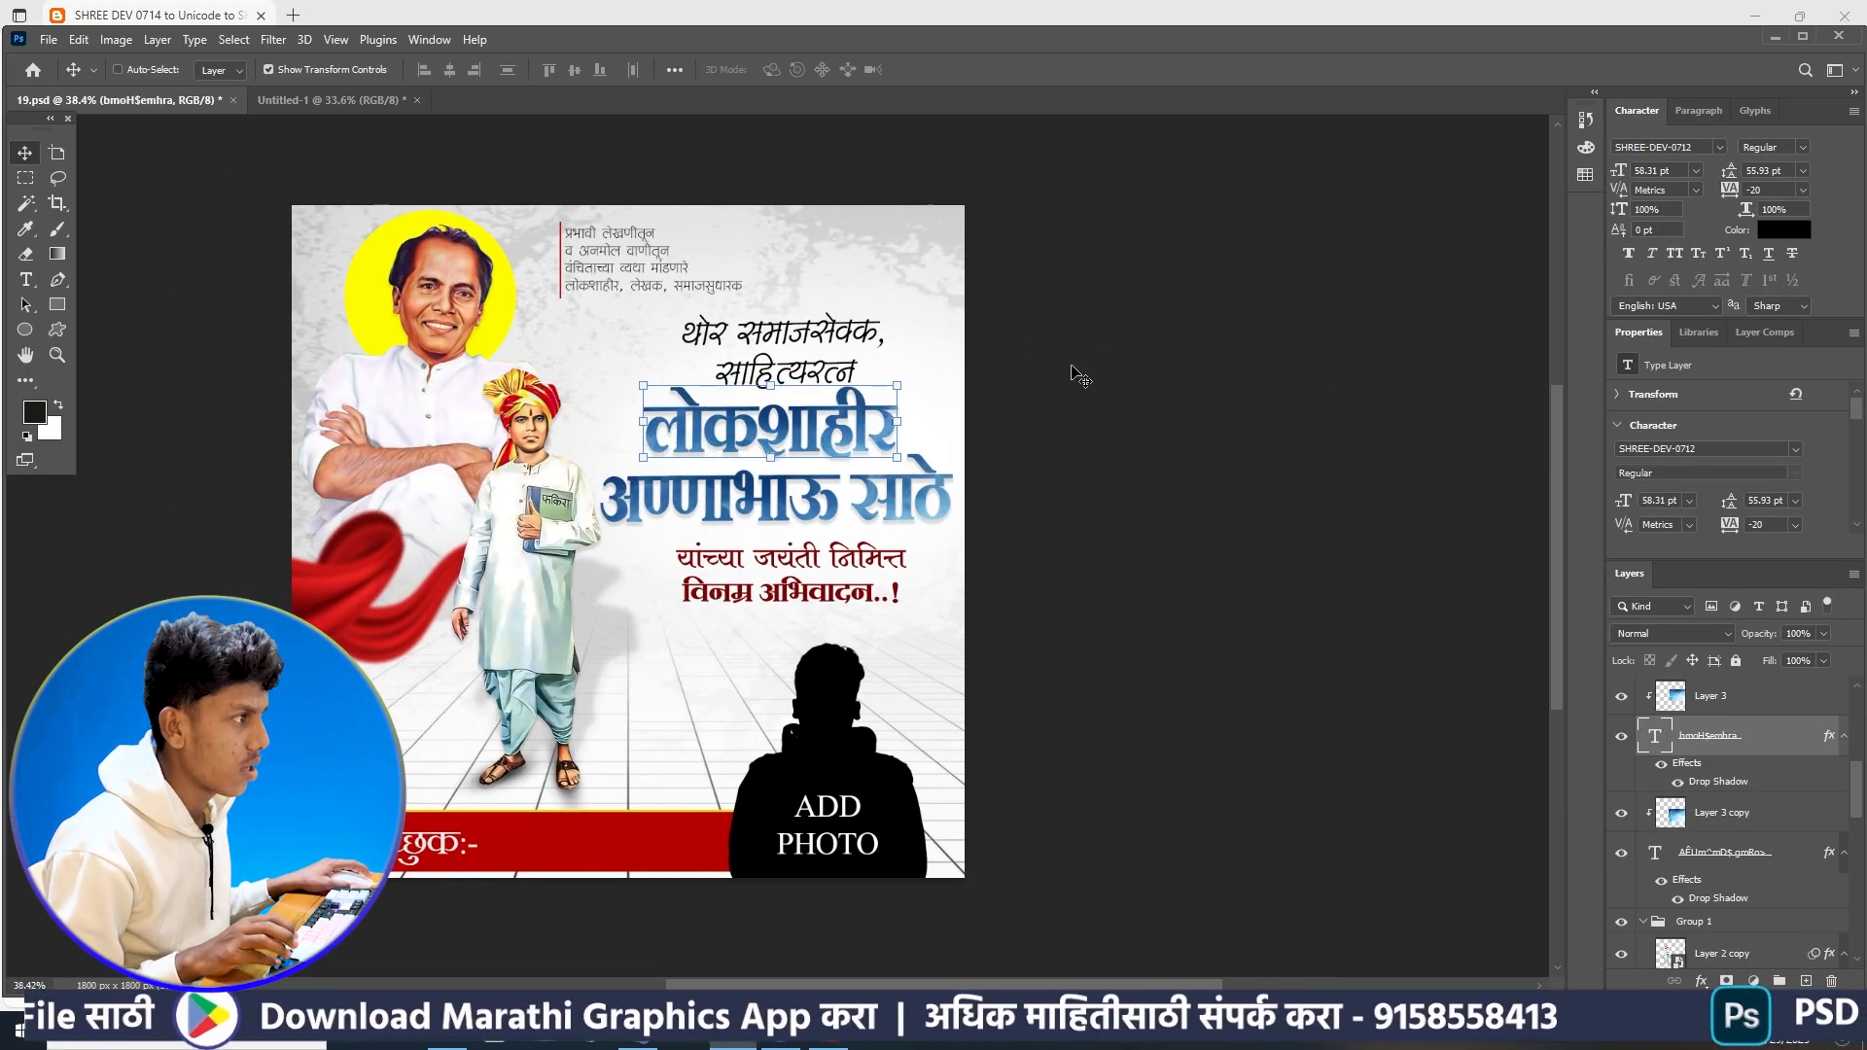
scroll(909, 407, up, 2)
scroll(908, 408, down, 2)
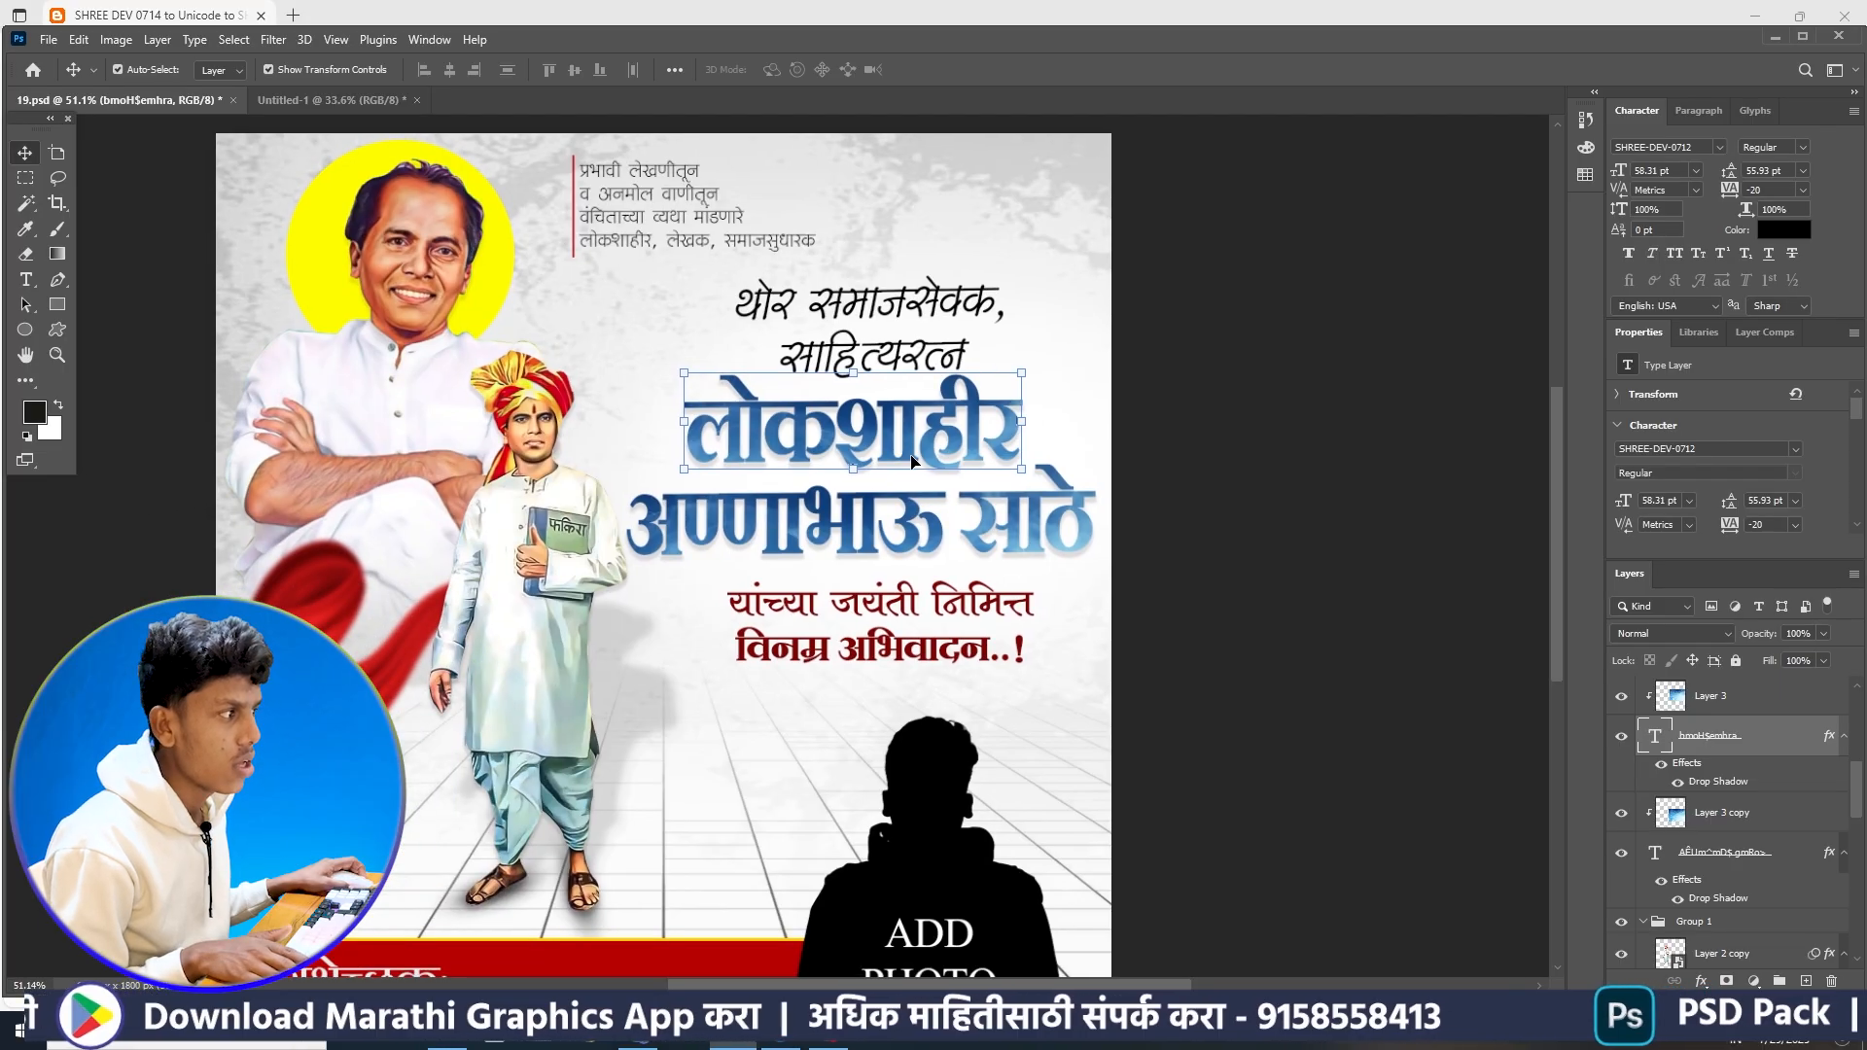
- Select the लोकशाहीर and अण्णाभाऊ साठे text layers with their clipped textures and copy all four into Untitled-1
drag(939, 453, 921, 456)
click(1200, 532)
click(1688, 695)
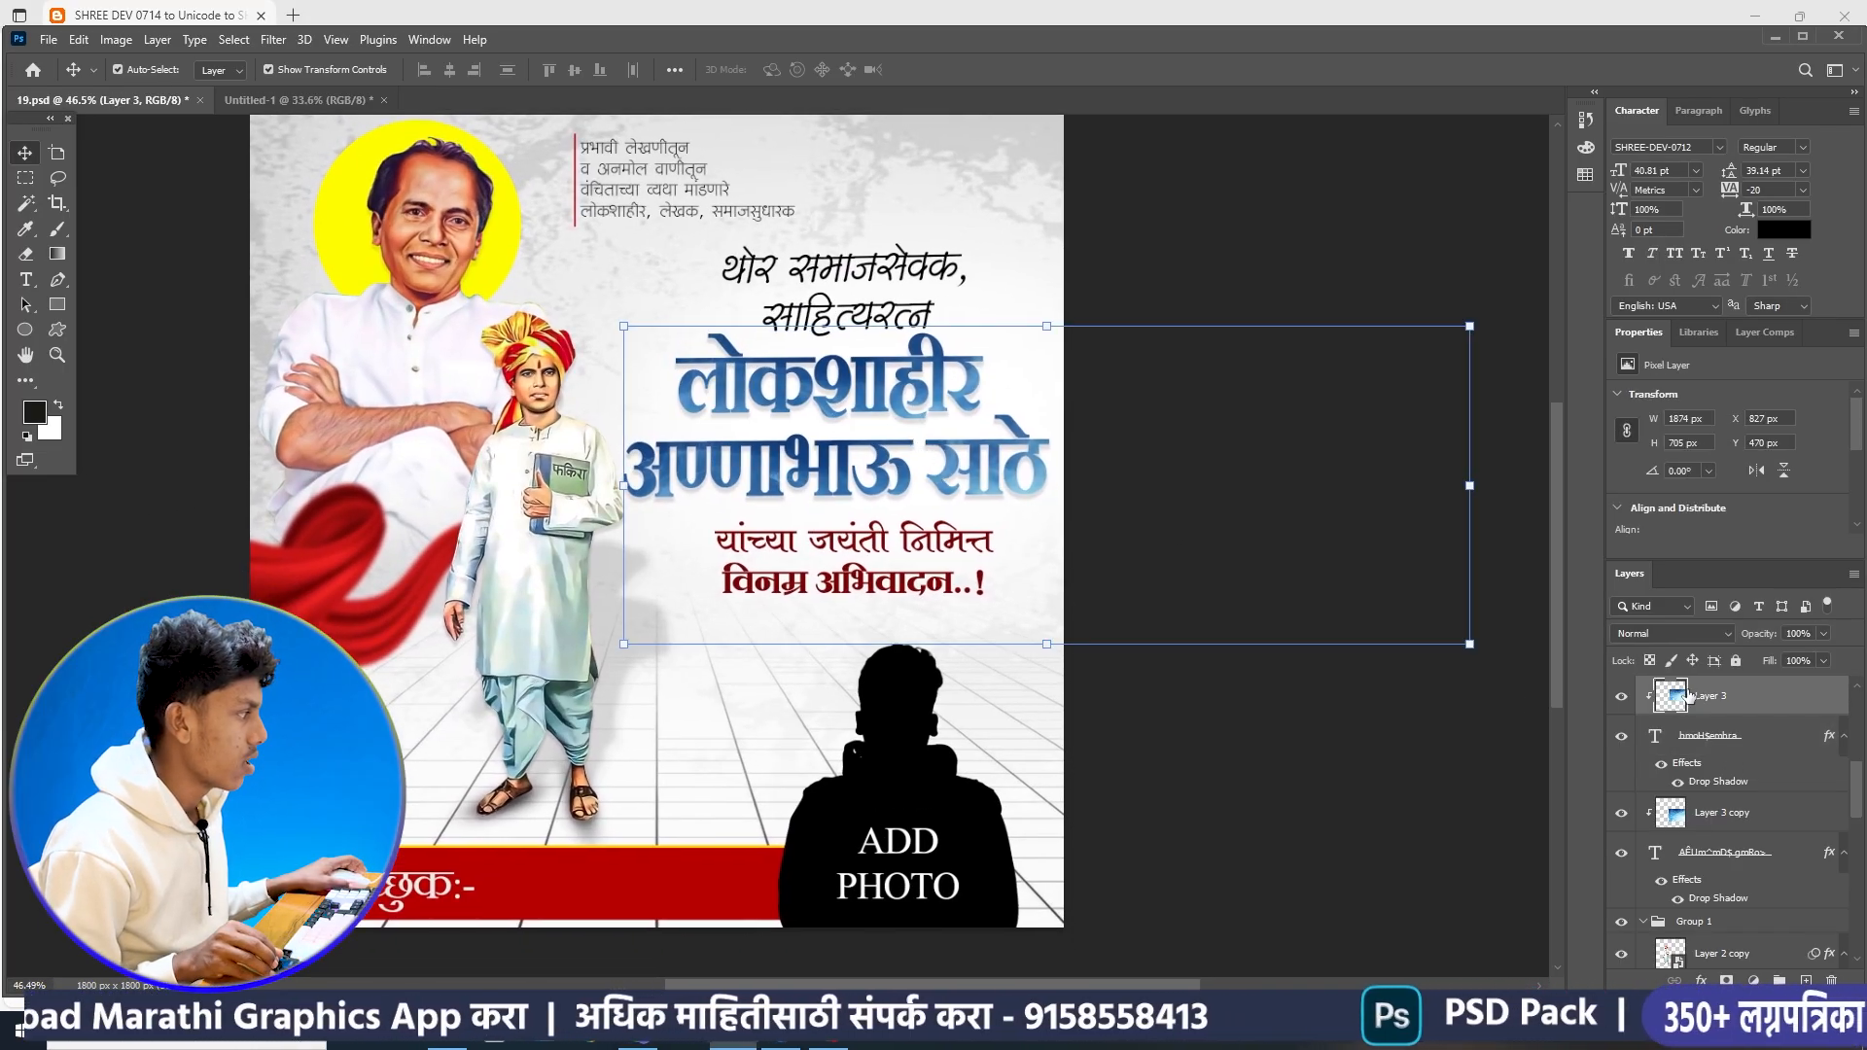
scroll(1729, 739, up, 1)
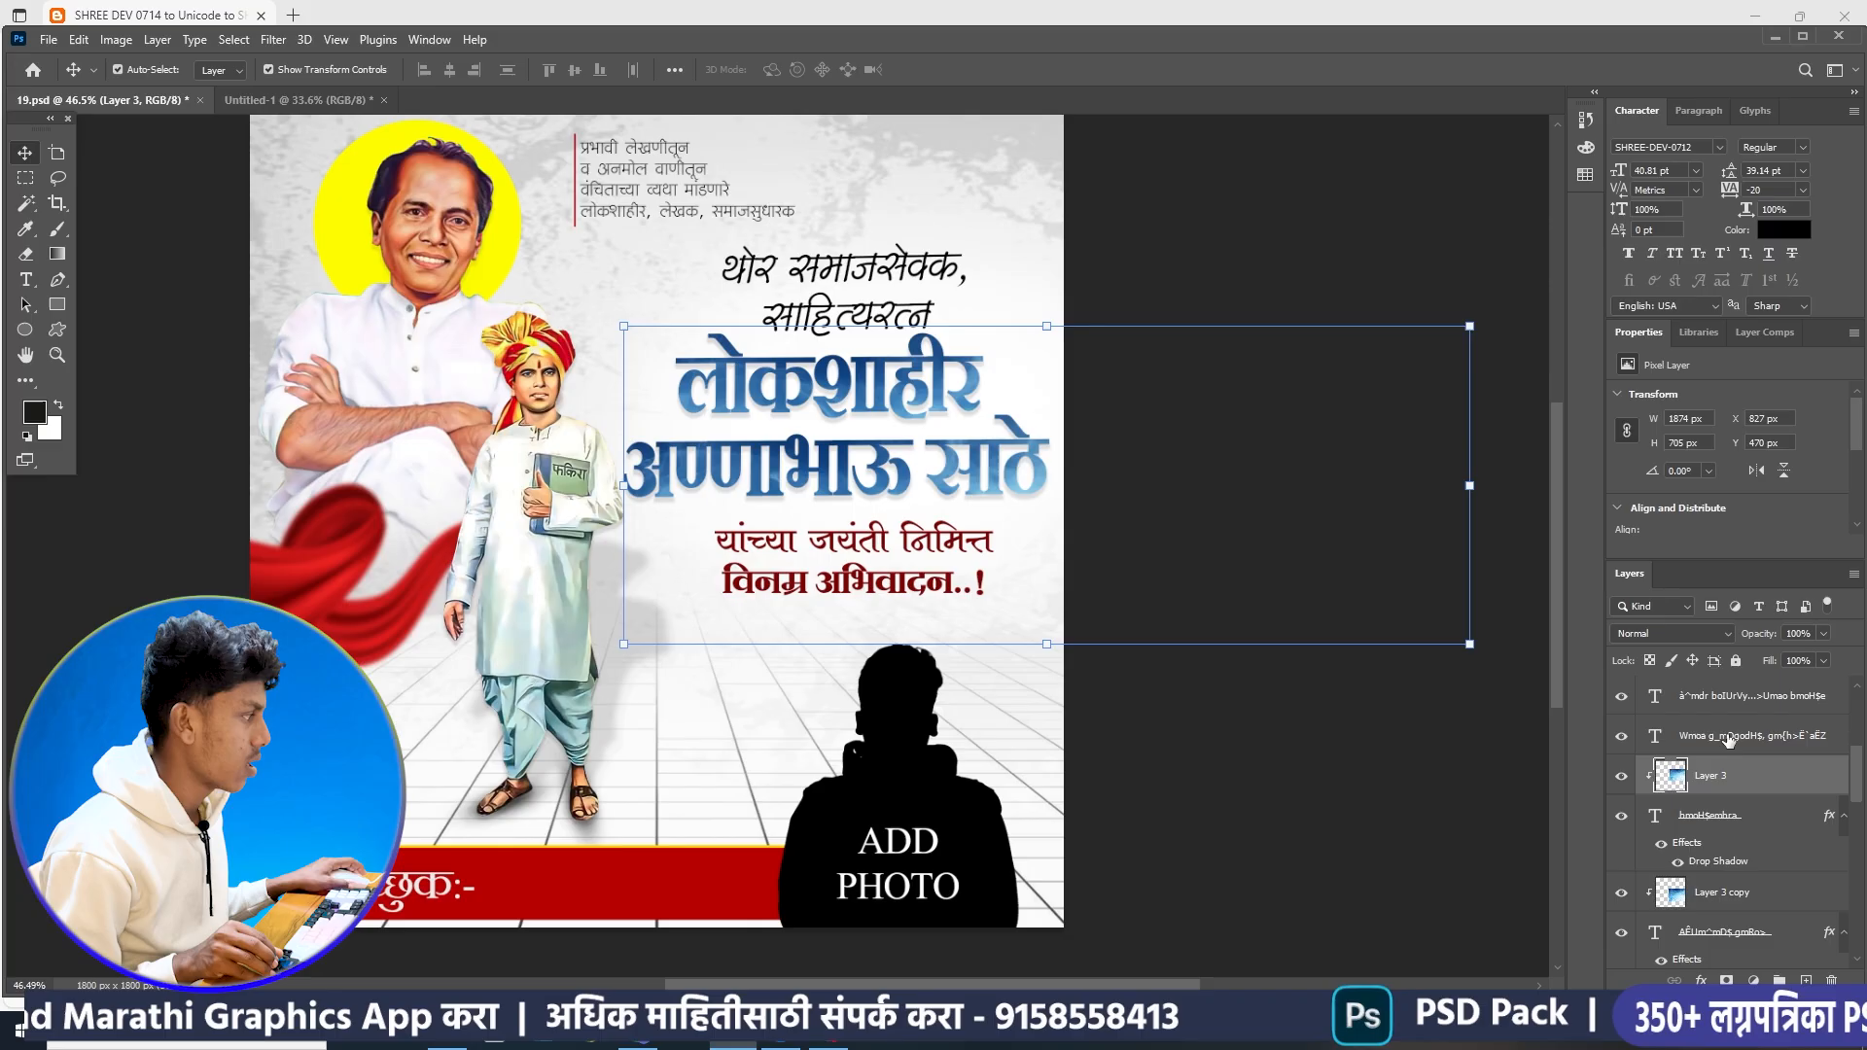
ctrl+click(1714, 815)
ctrl+click(1738, 900)
scroll(1736, 895, down, 1)
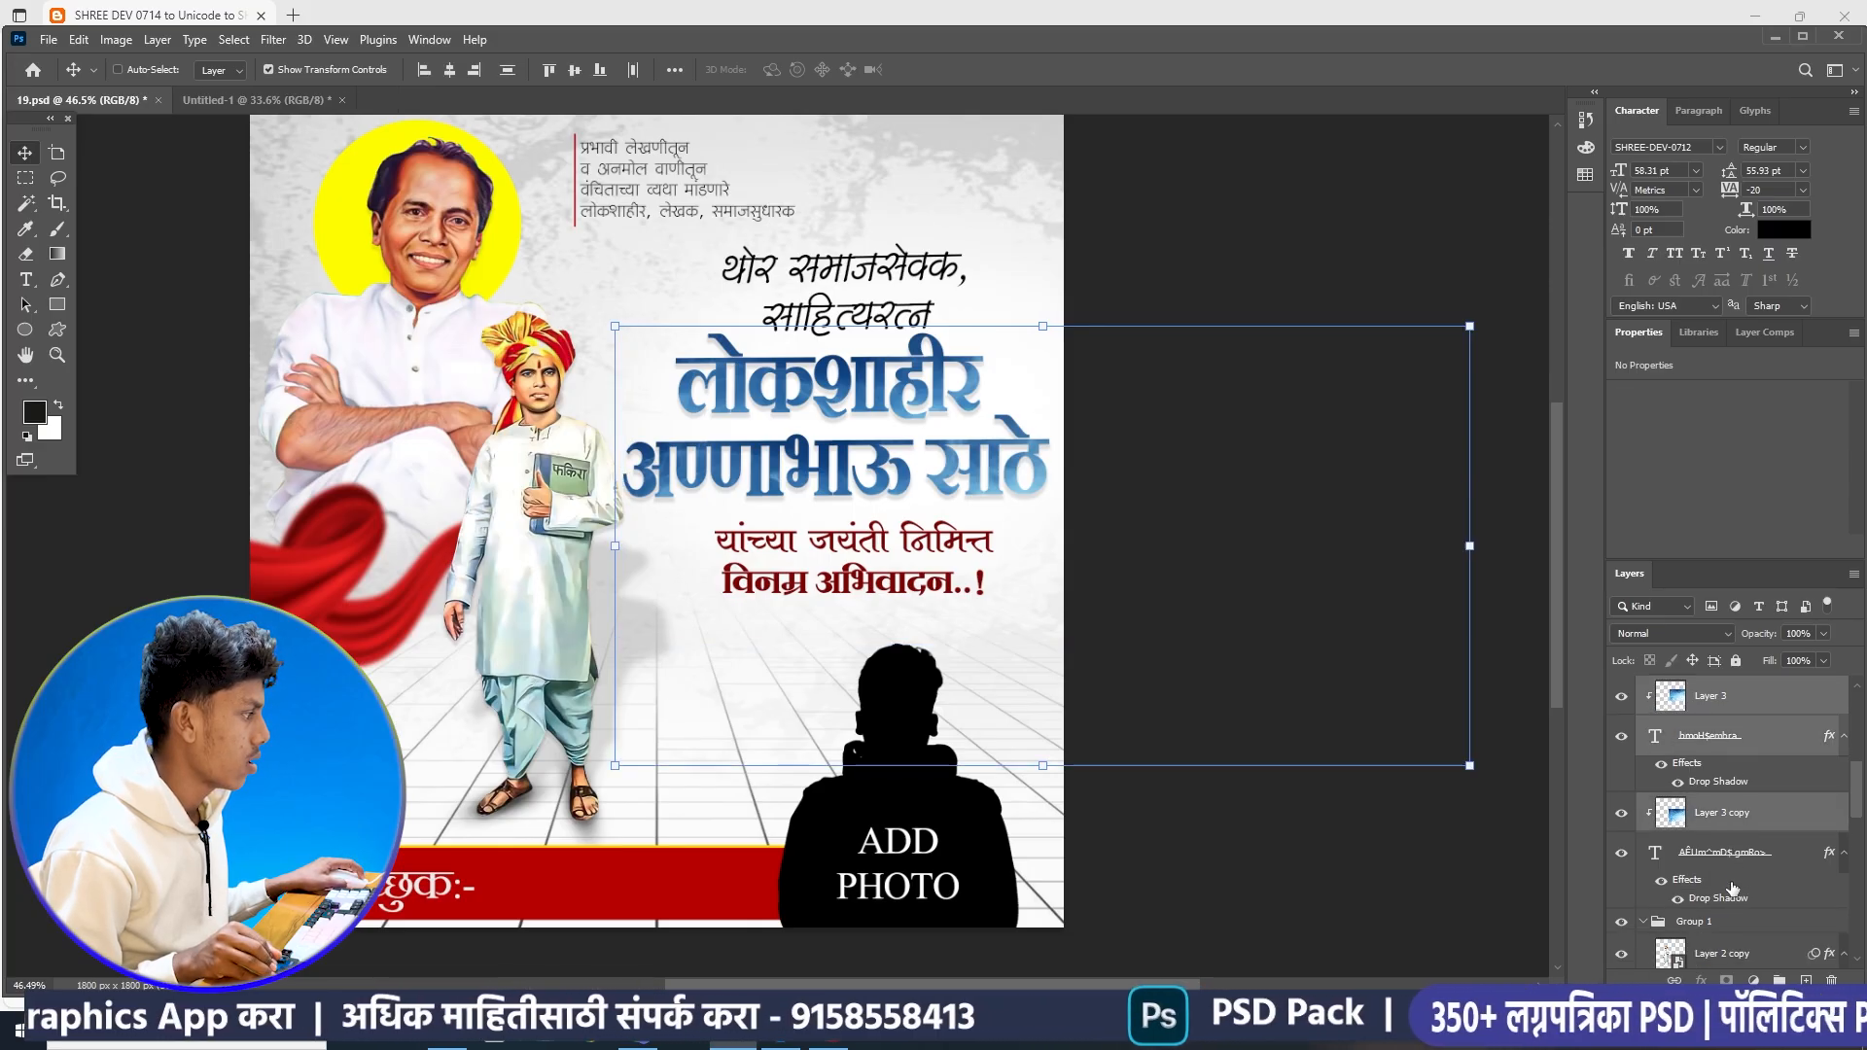
ctrl+click(1741, 854)
drag(1743, 852, 1079, 501)
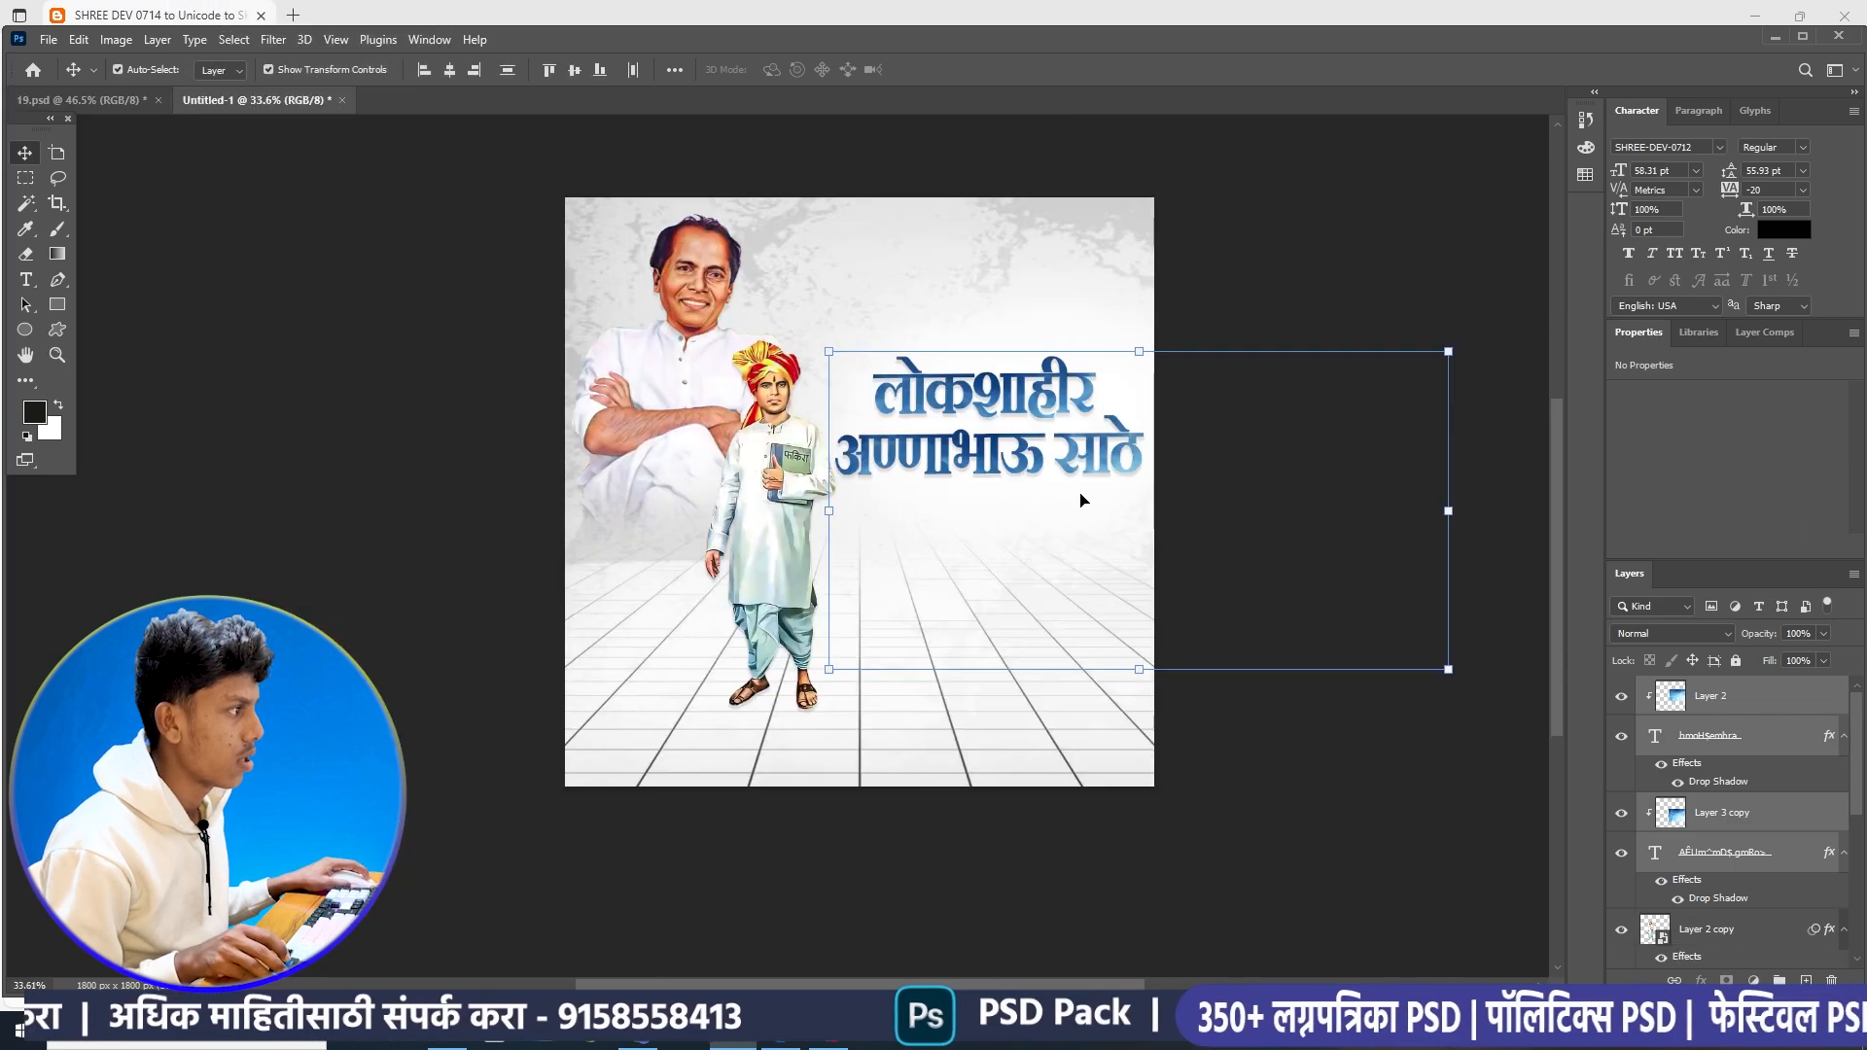
- Release the clipping mask of the Layer 3 copy texture above the अण्णाभाऊ साठे title
scroll(1007, 457, up, 1)
scroll(1007, 457, up, 3)
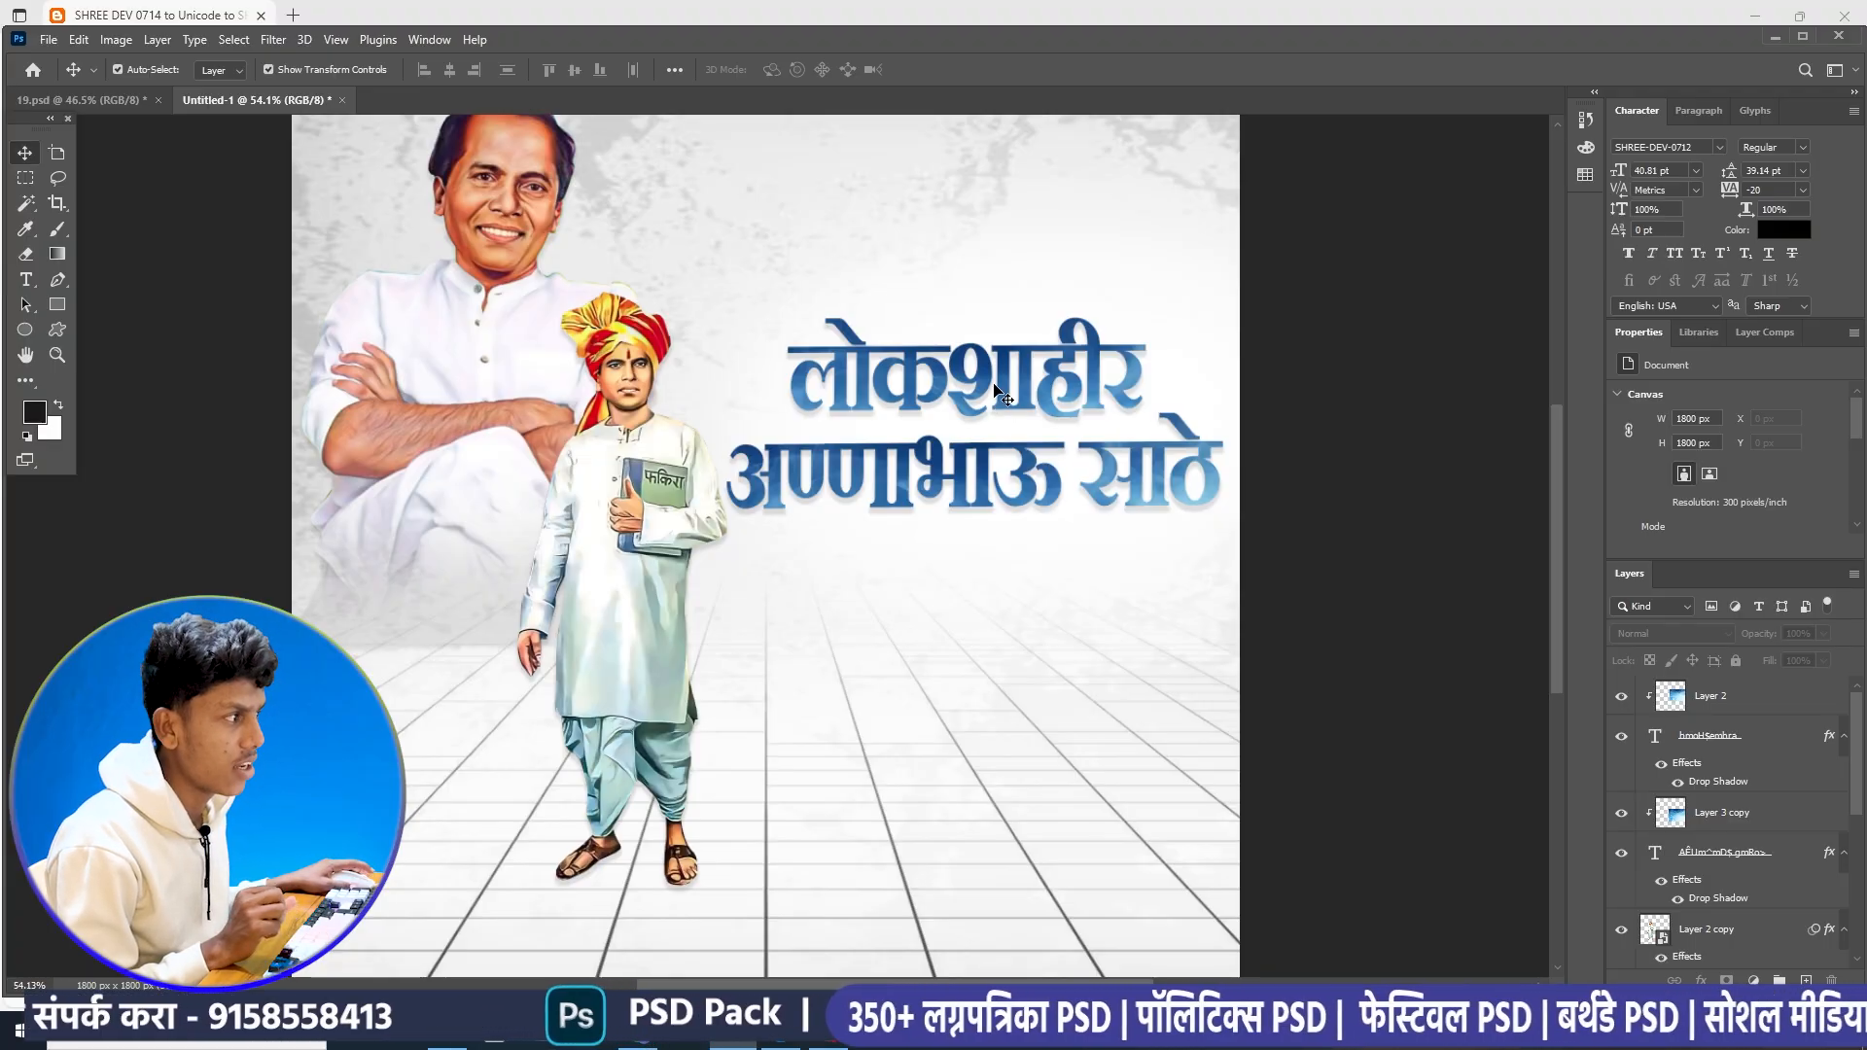
click(1001, 397)
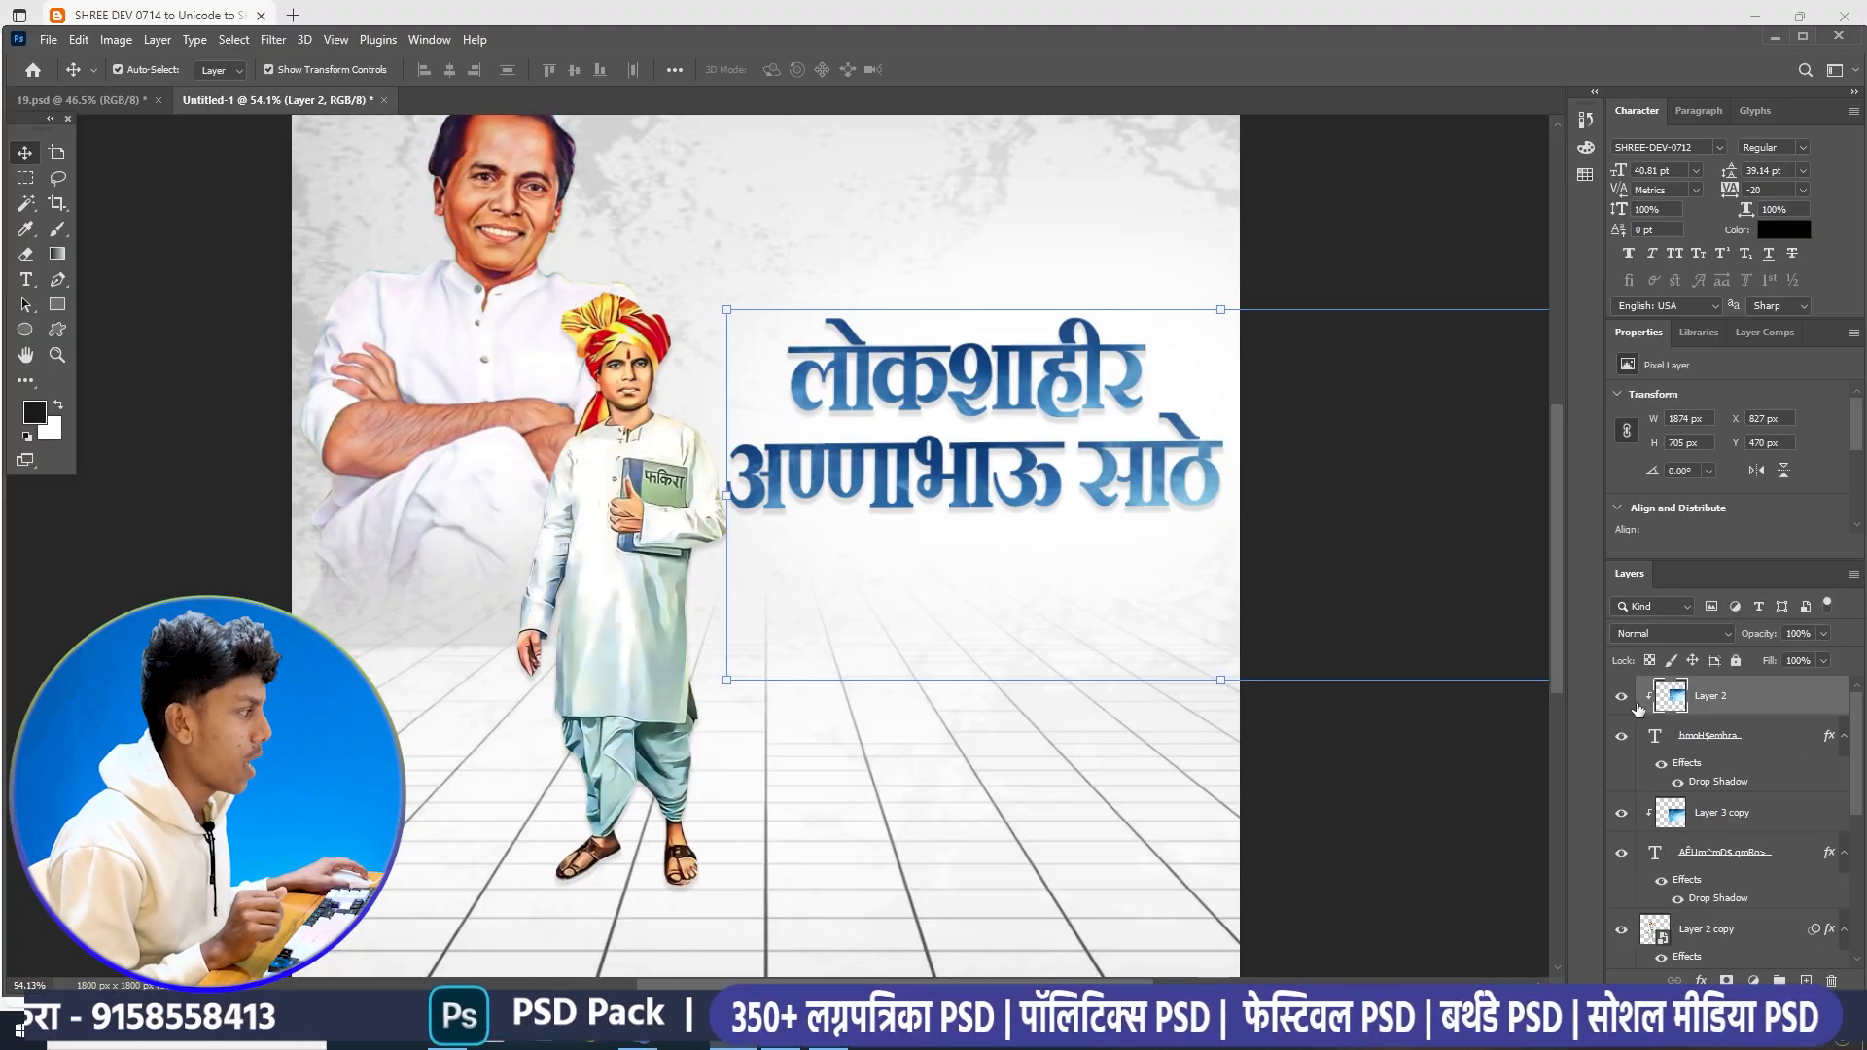
click(1333, 242)
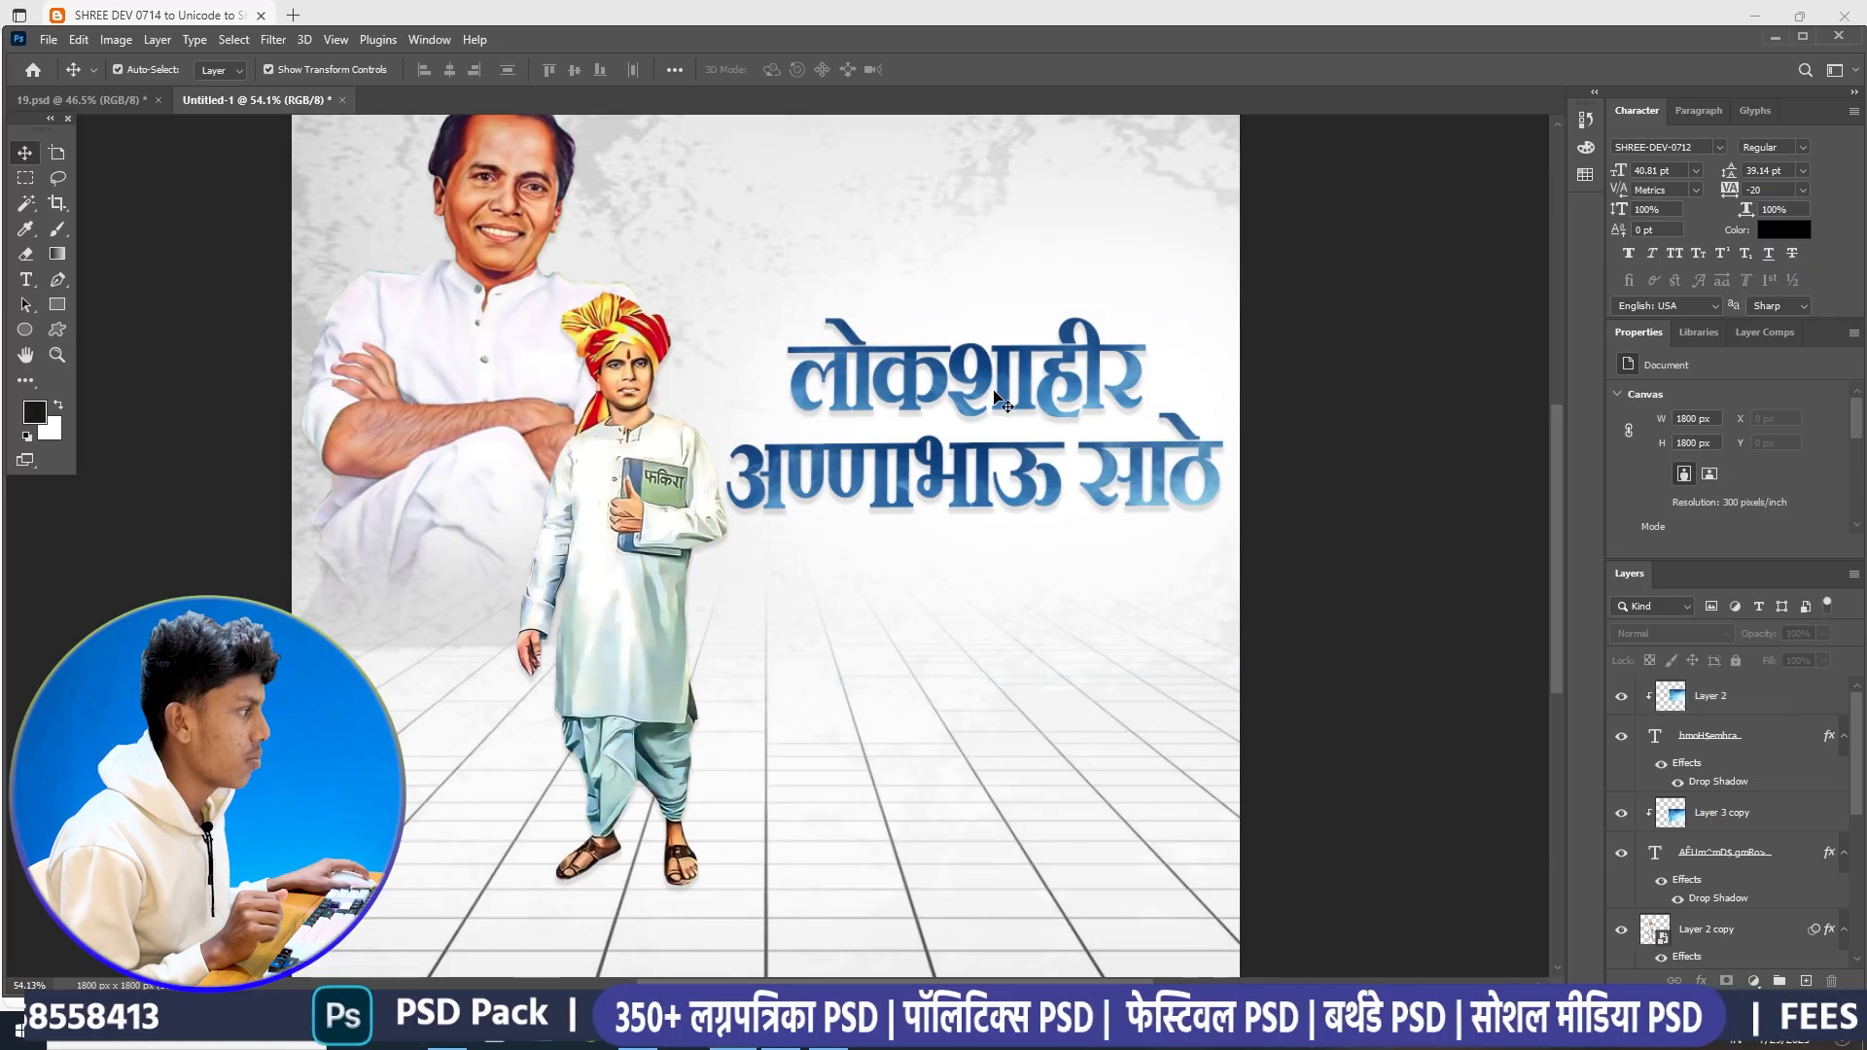
click(1169, 509)
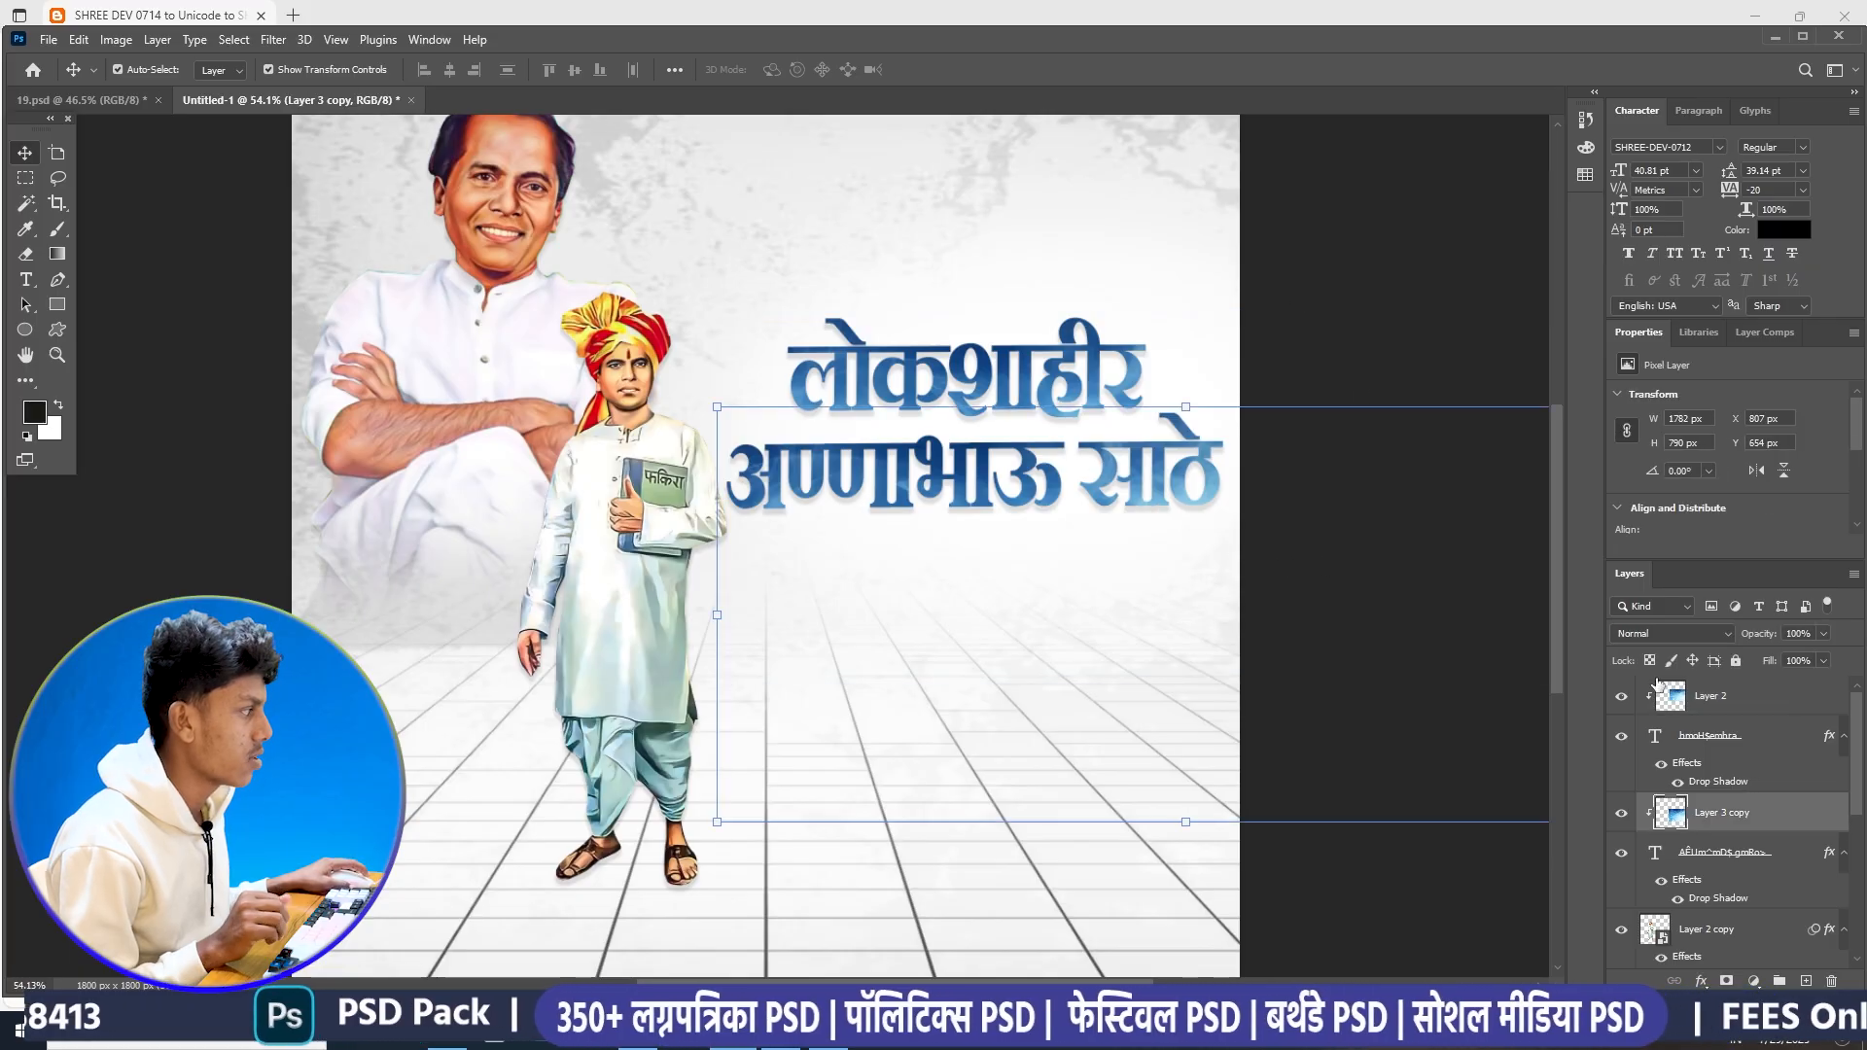
right_click(1755, 834)
click(1596, 562)
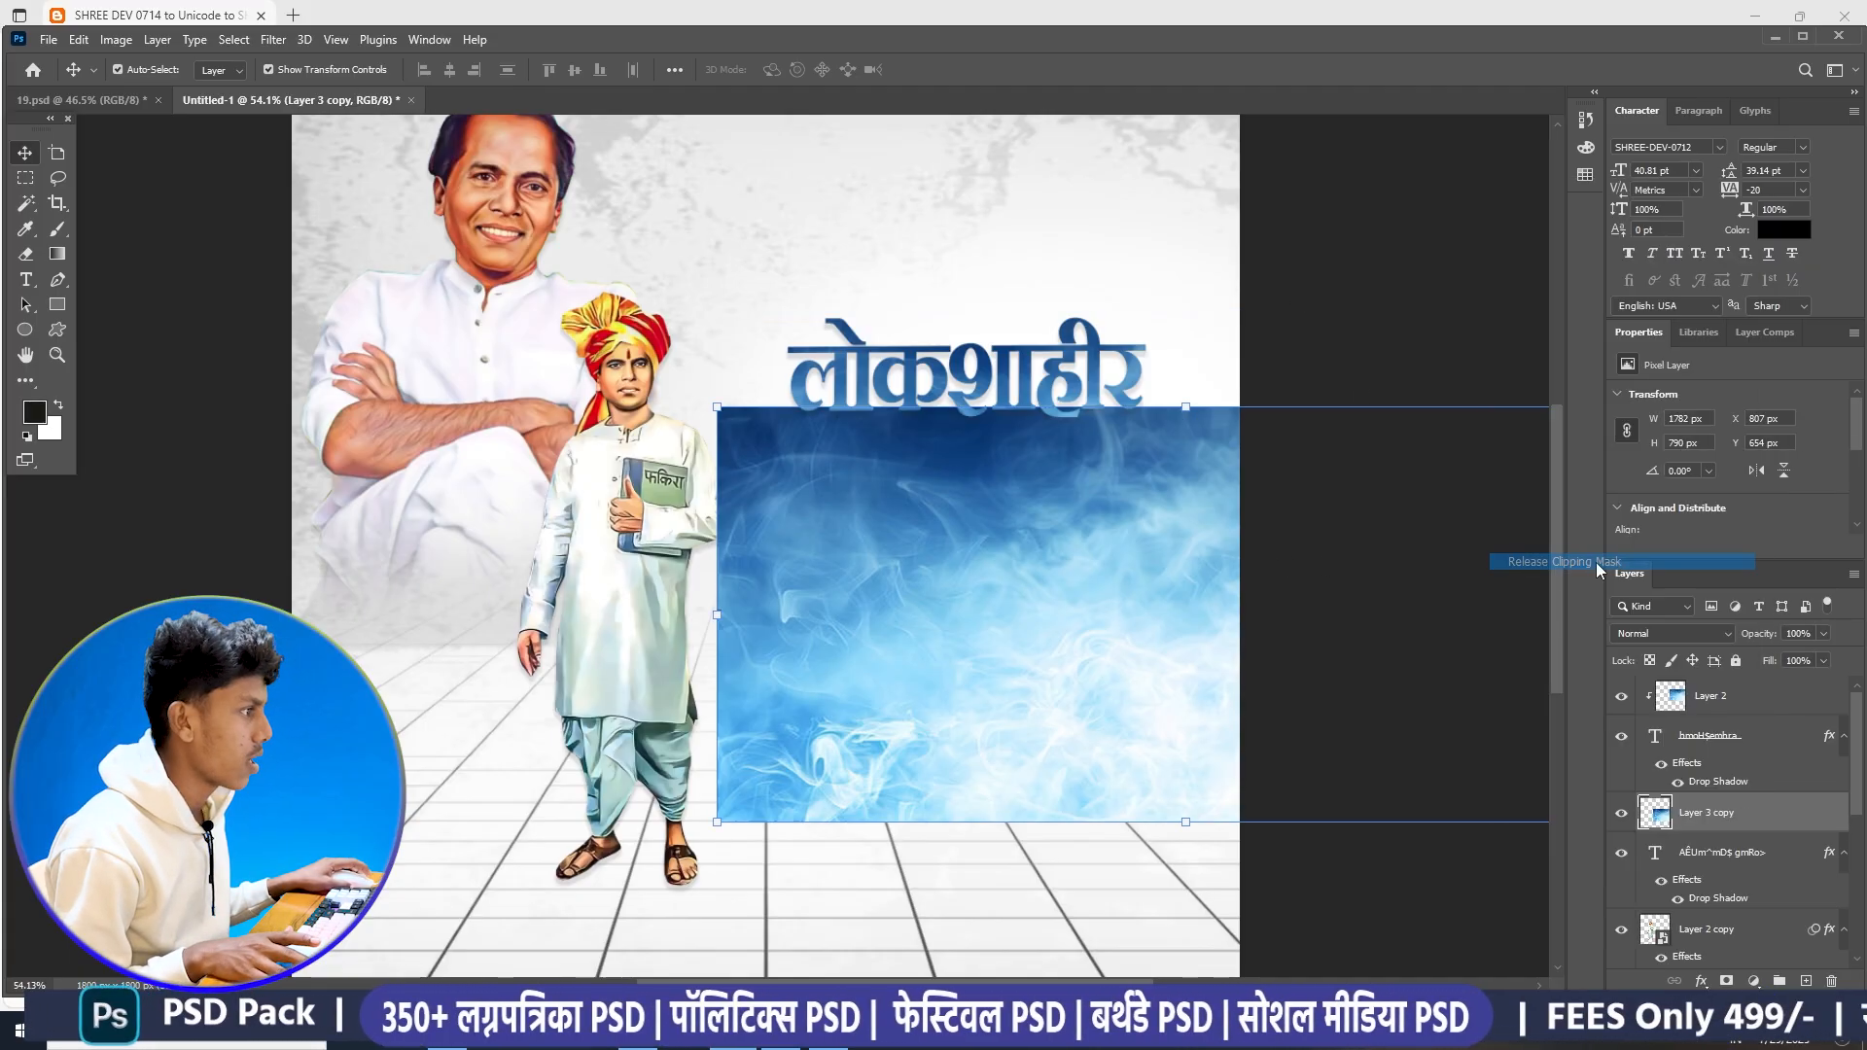
- Clip the Layer 3 copy texture back onto the अण्णाभाऊ साठे title and review the banner
drag(1062, 515, 1022, 436)
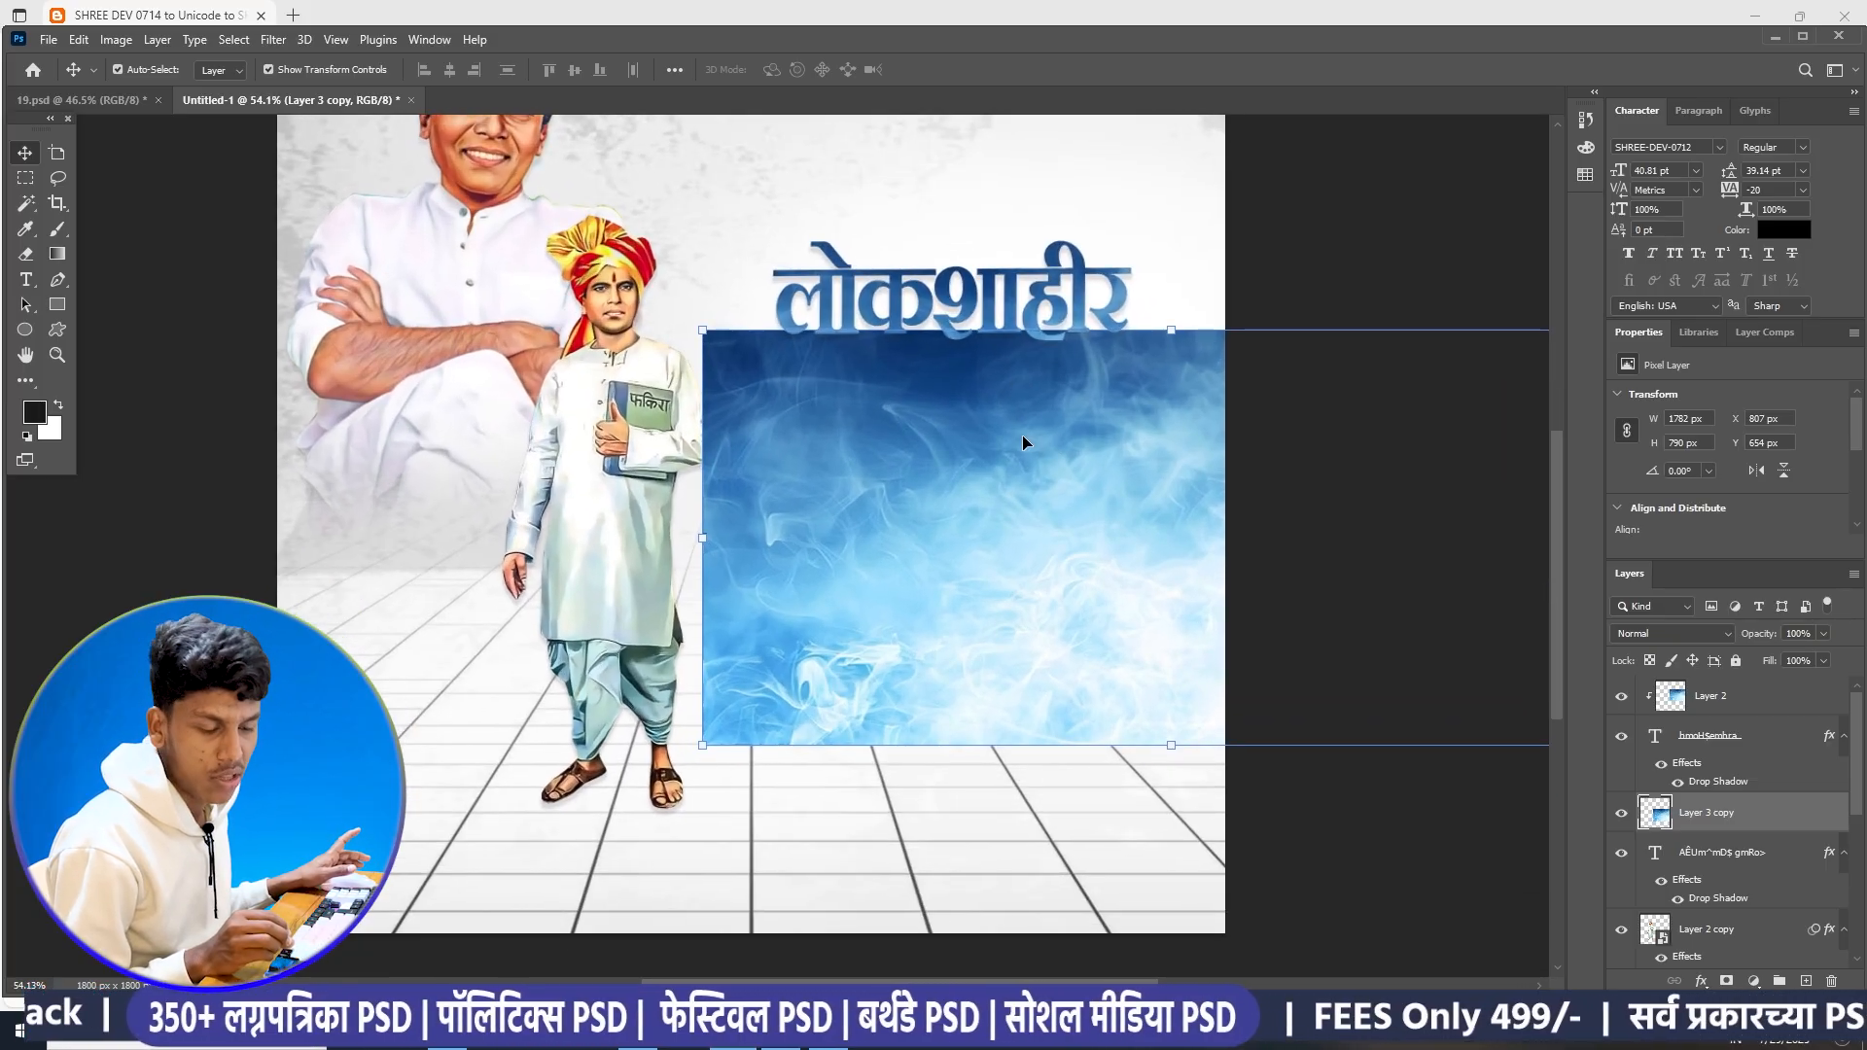
key(ctrl+alt+g)
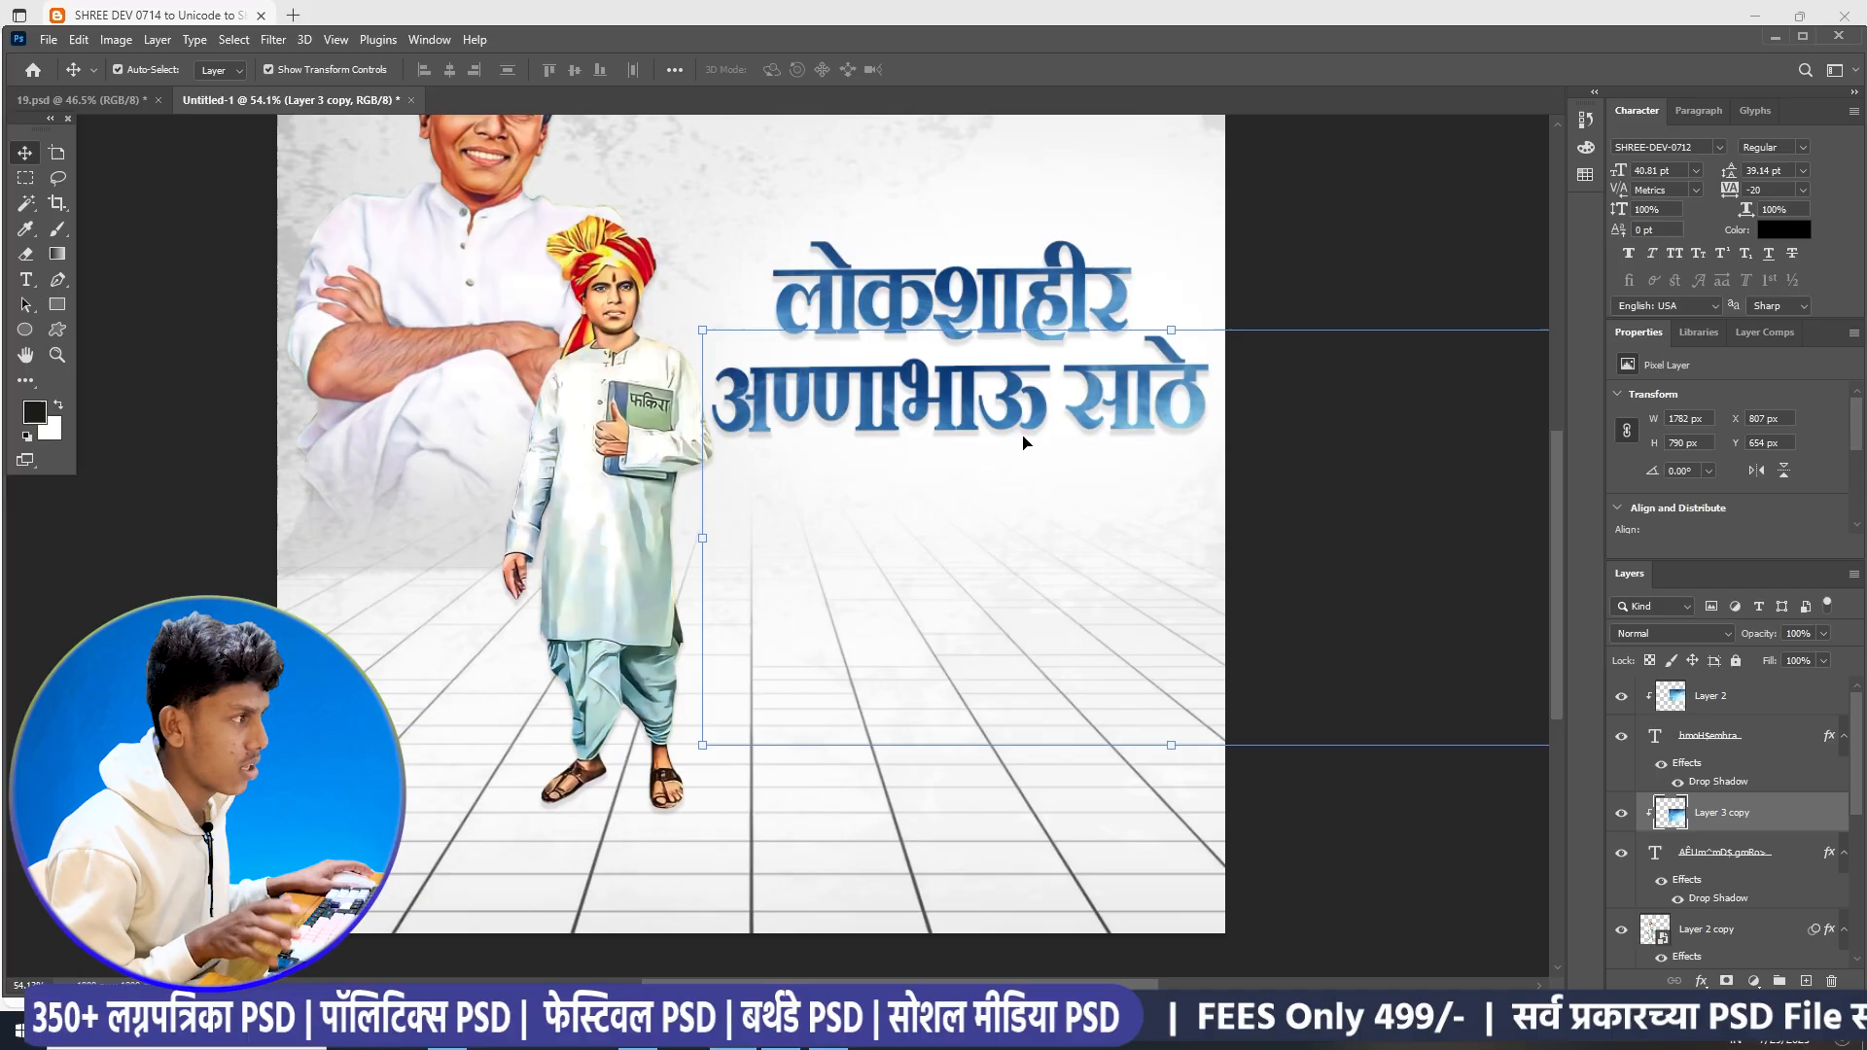
scroll(1023, 444, down, 3)
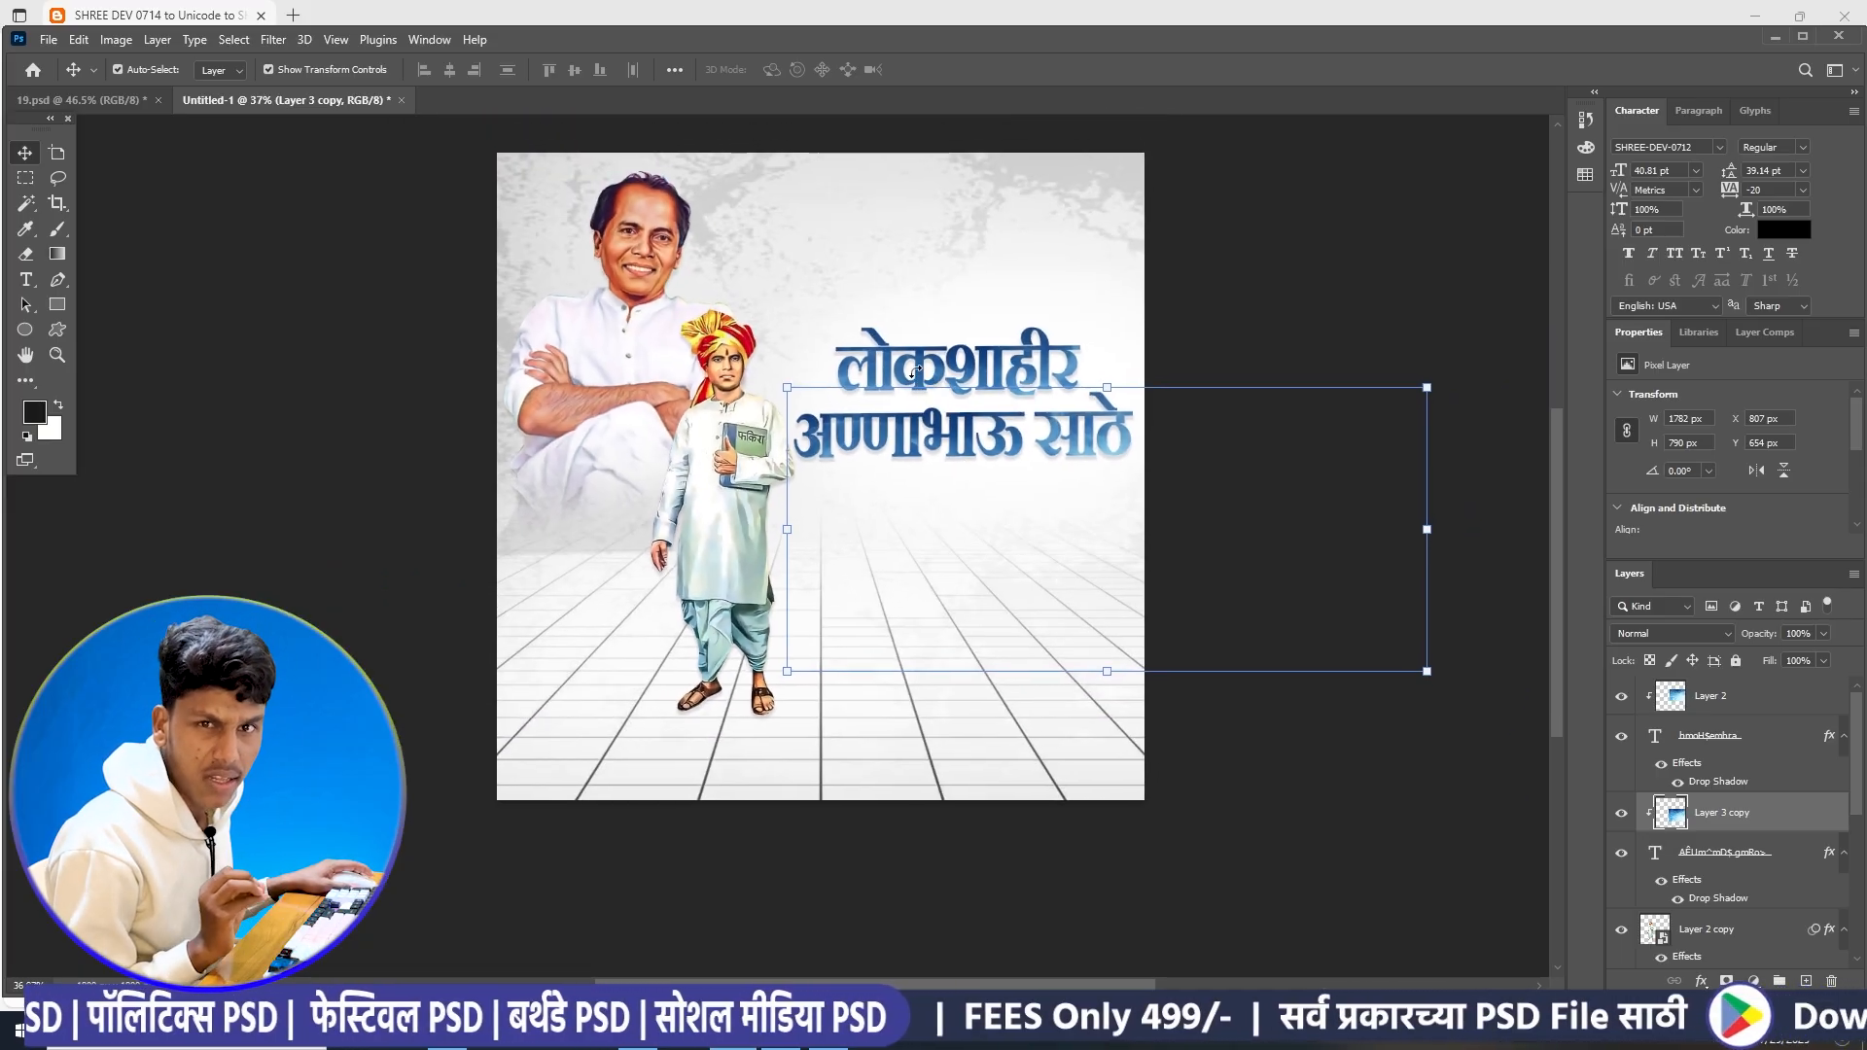
scroll(905, 356, up, 1)
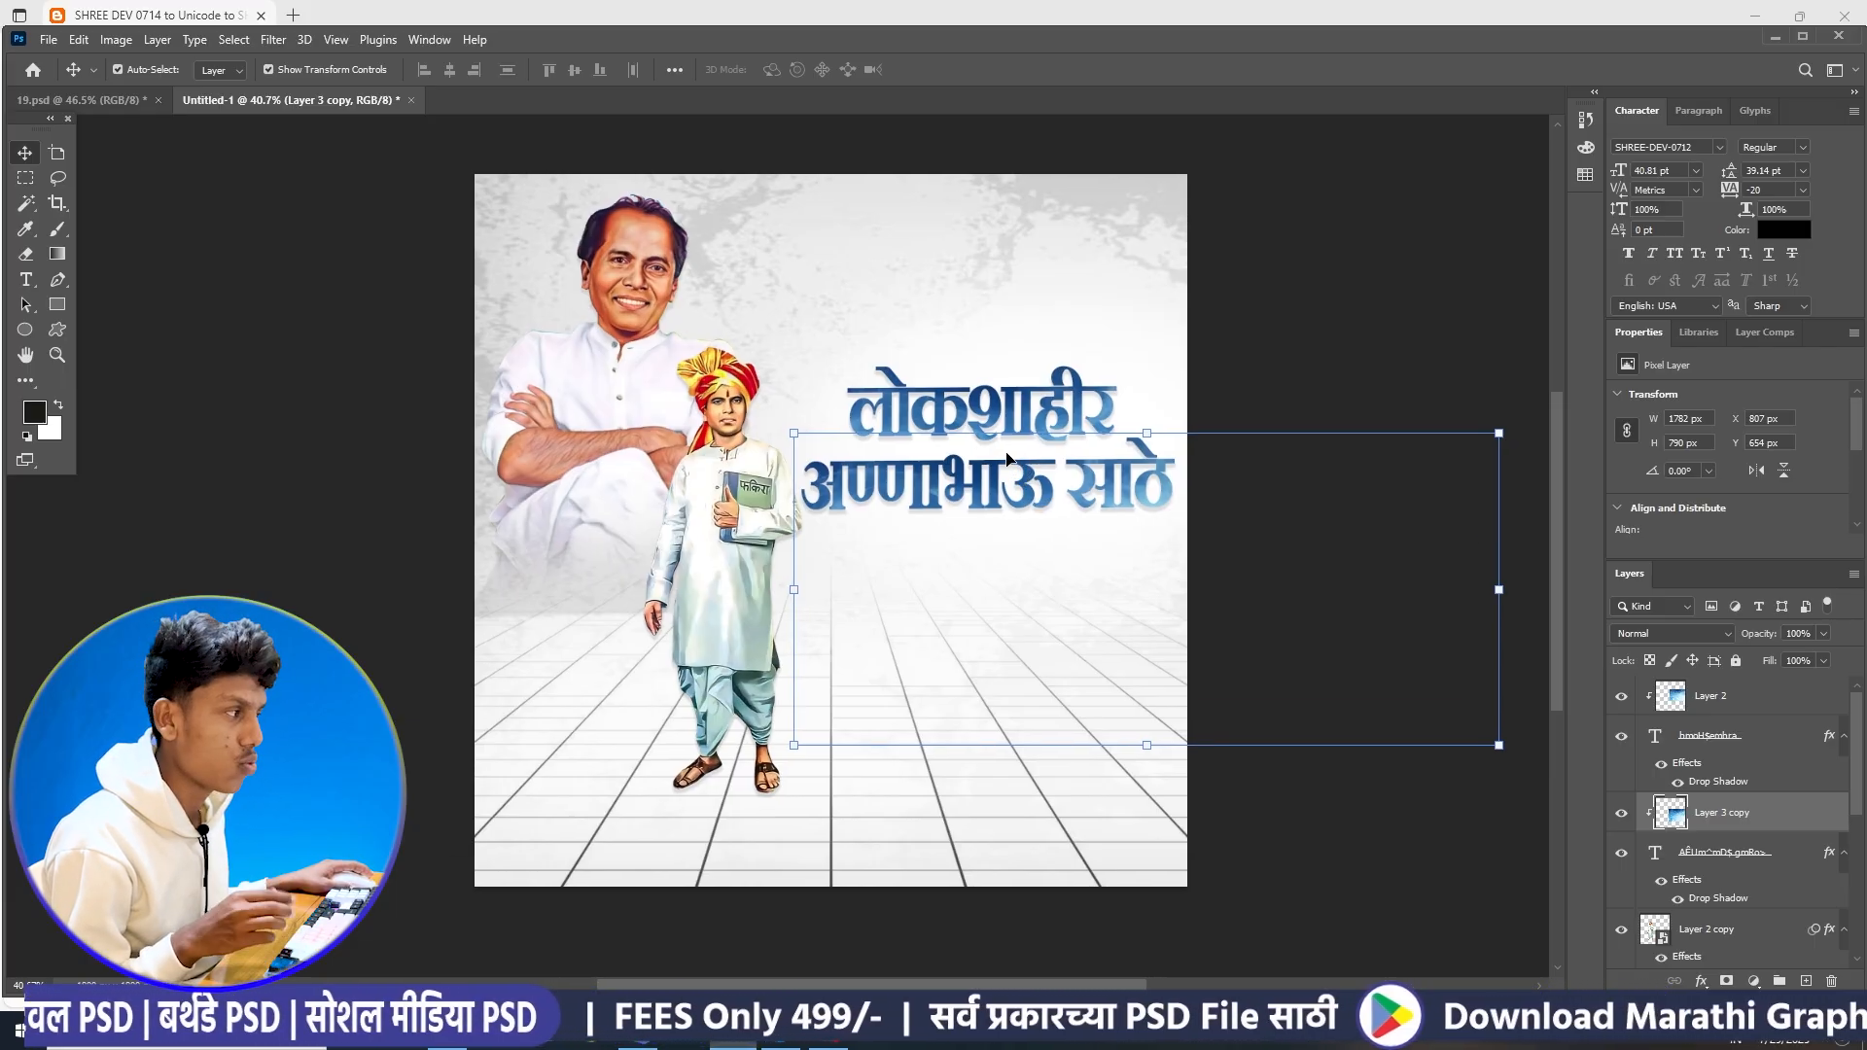
scroll(1006, 465, up, 1)
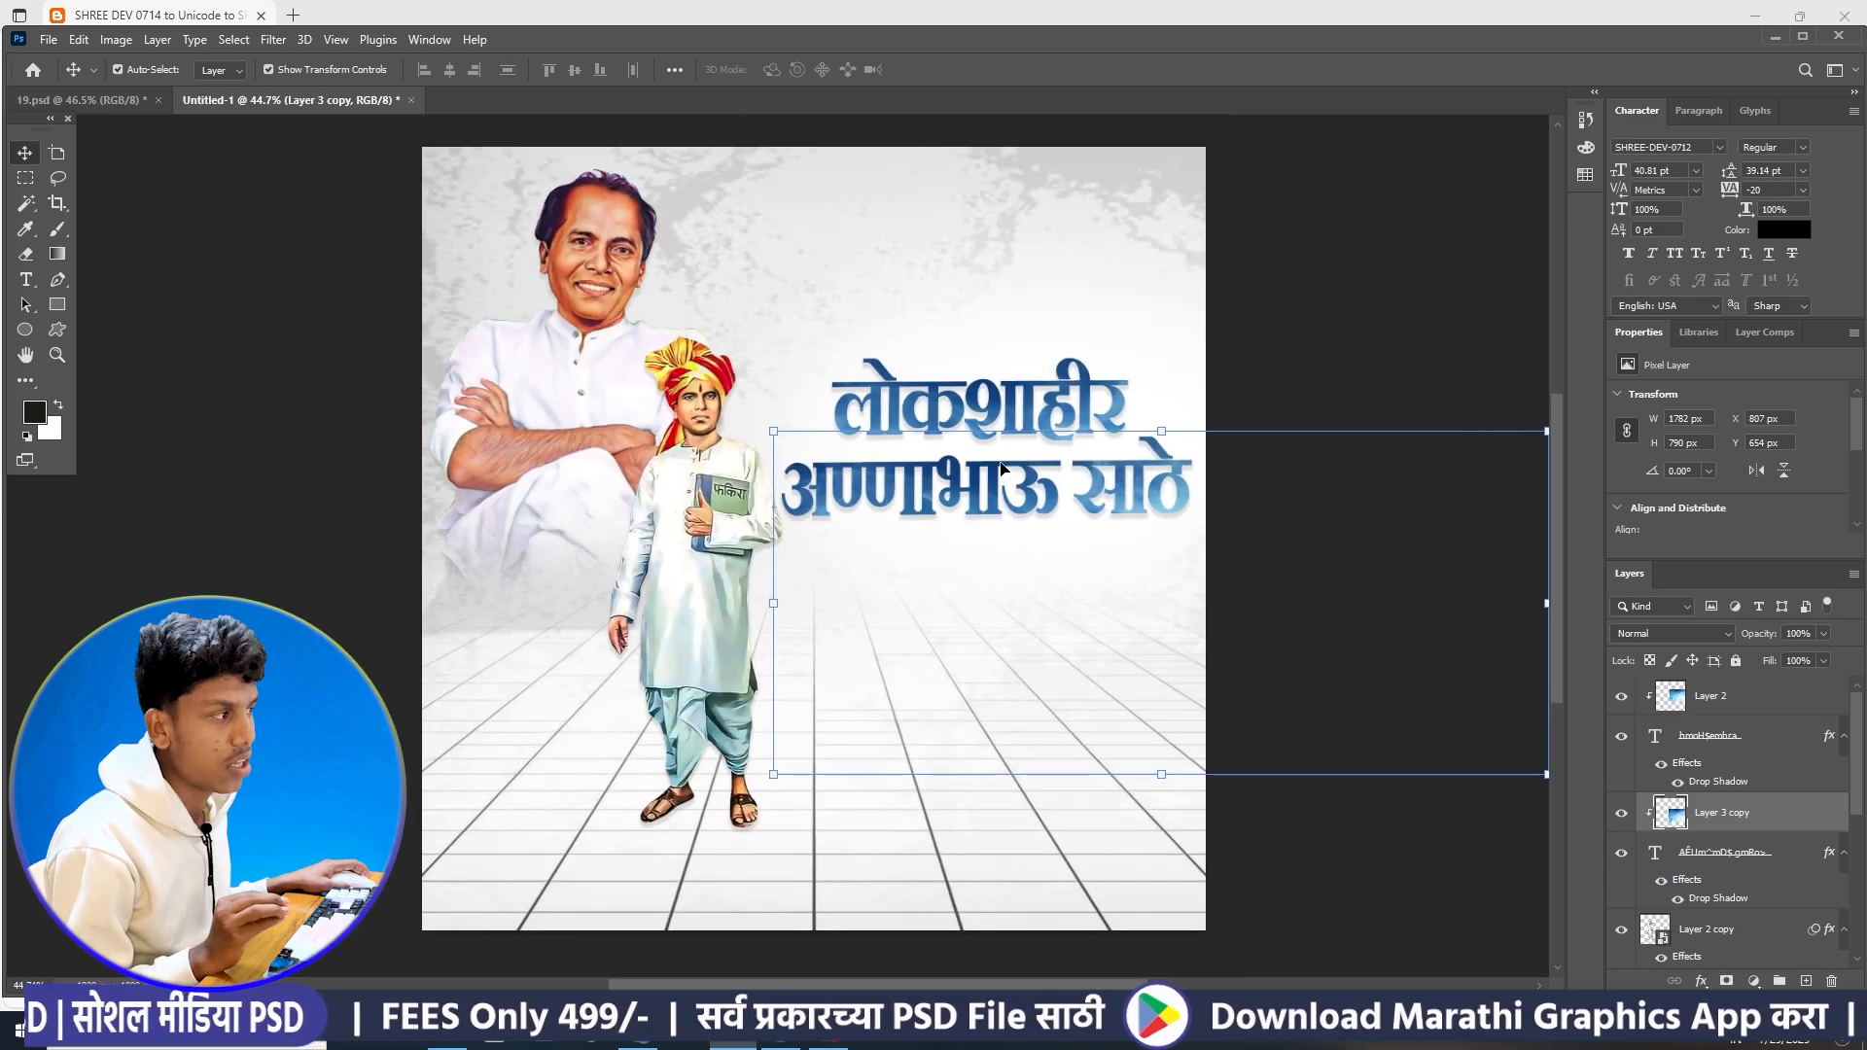
scroll(988, 474, up, 3)
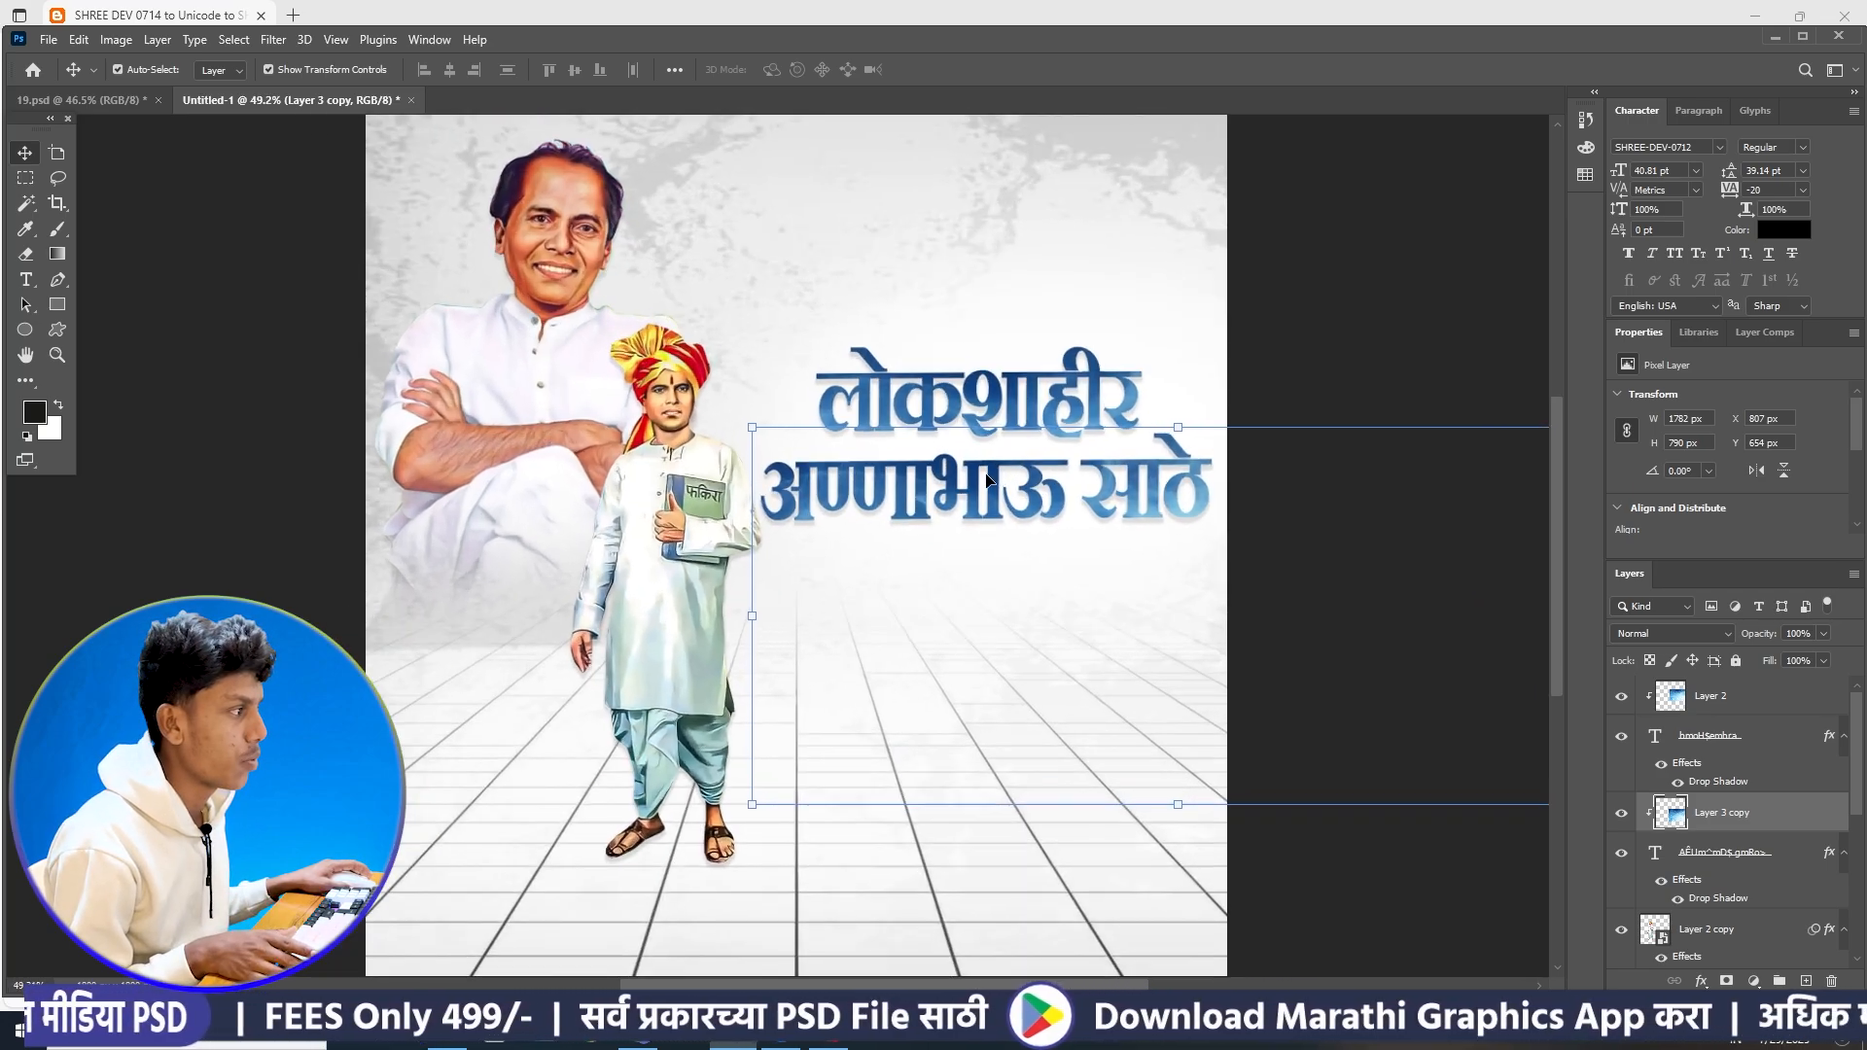
scroll(929, 491, down, 3)
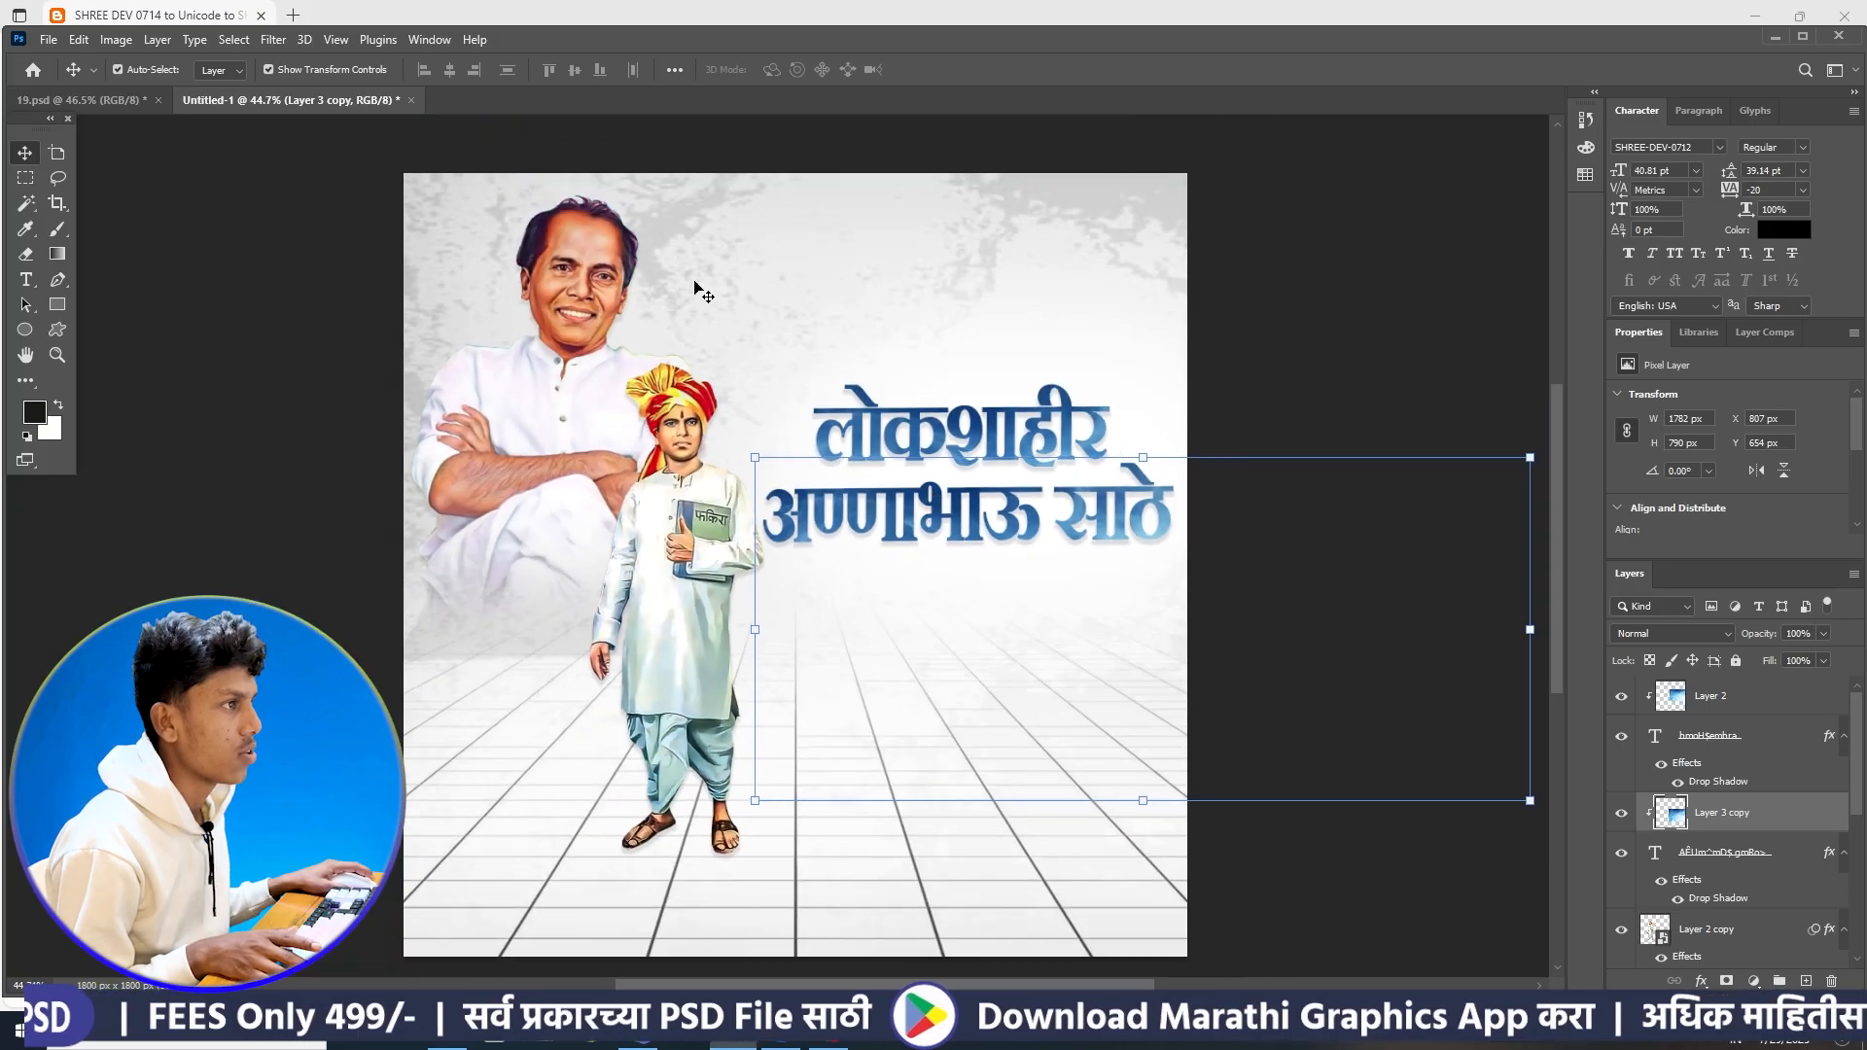
- Copy the थोर समाजसेवक, साहित्यरत्न text layer from 19.psd into Untitled-1, above the लोकशाहीर title
click(92, 100)
scroll(1063, 229, up, 2)
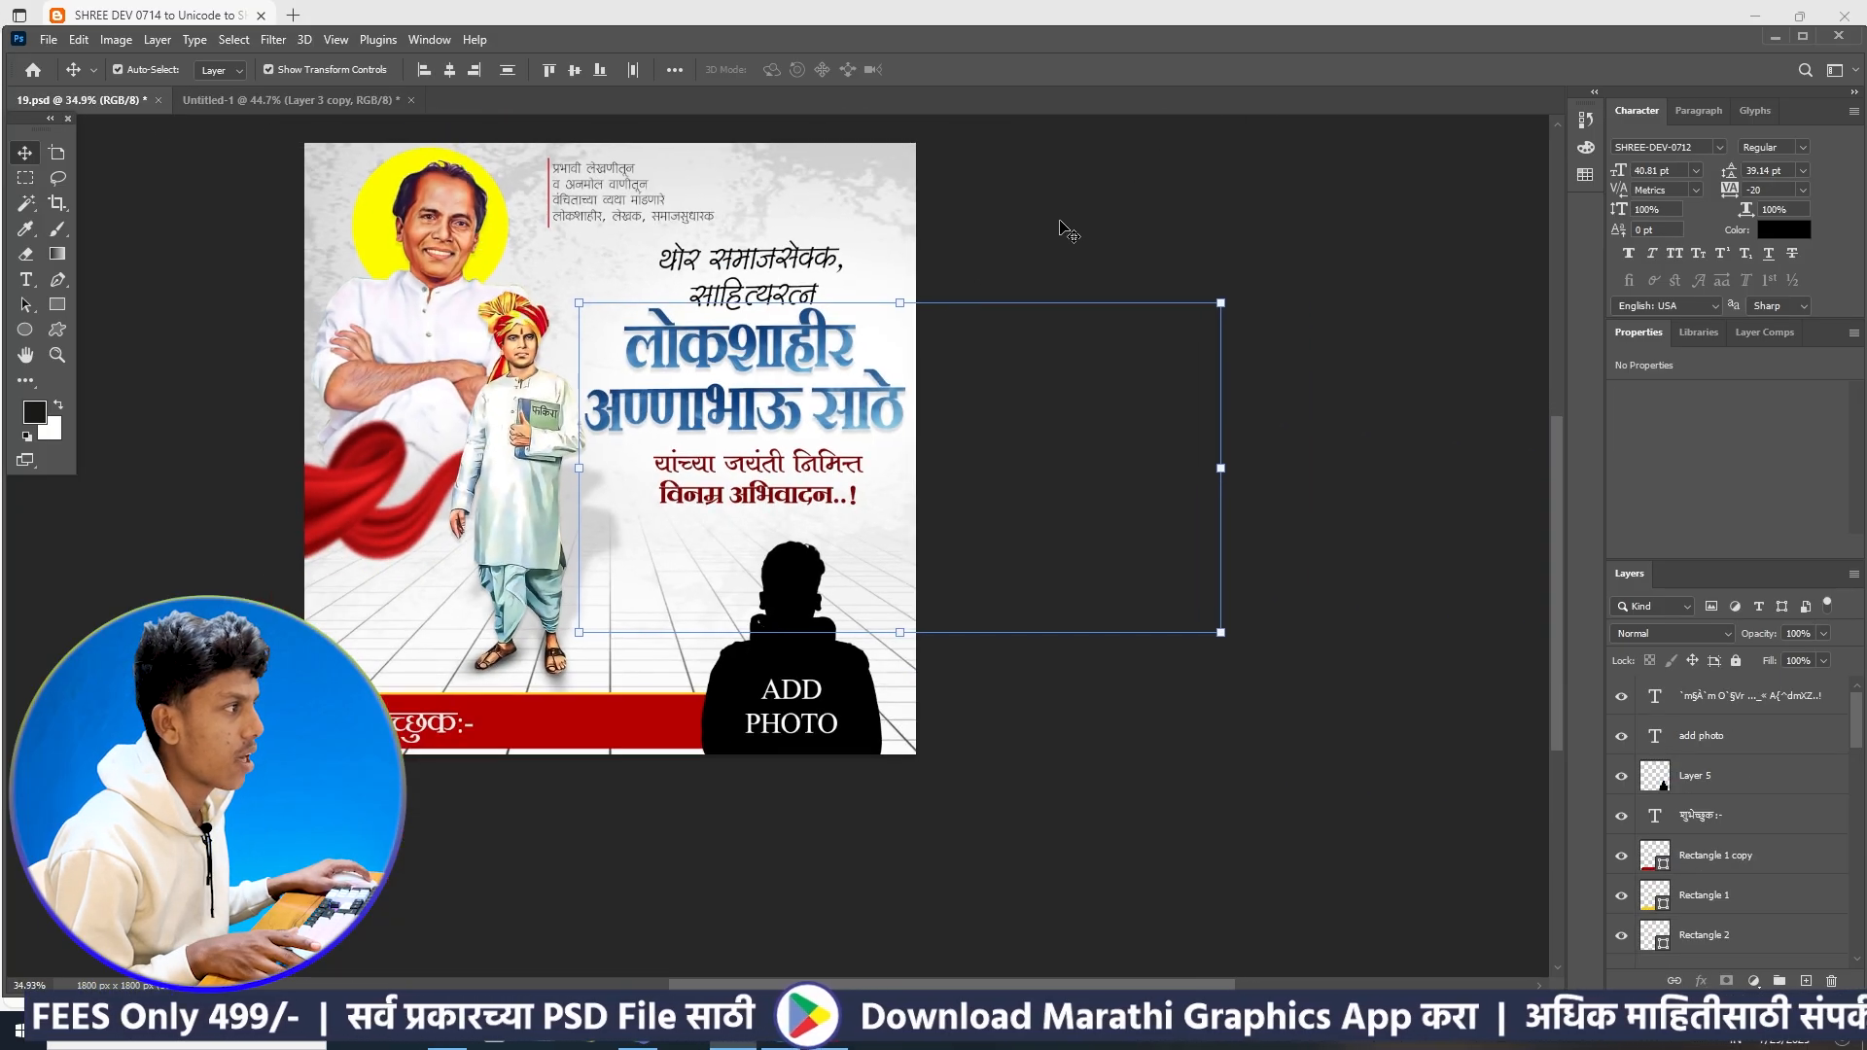
scroll(911, 366, up, 1)
drag(911, 367, 958, 325)
- Copy the four-line प्रभावी लेखणीतून tagline and its red vertical line from 19.psd into Untitled-1, beside the large portrait's head
click(166, 100)
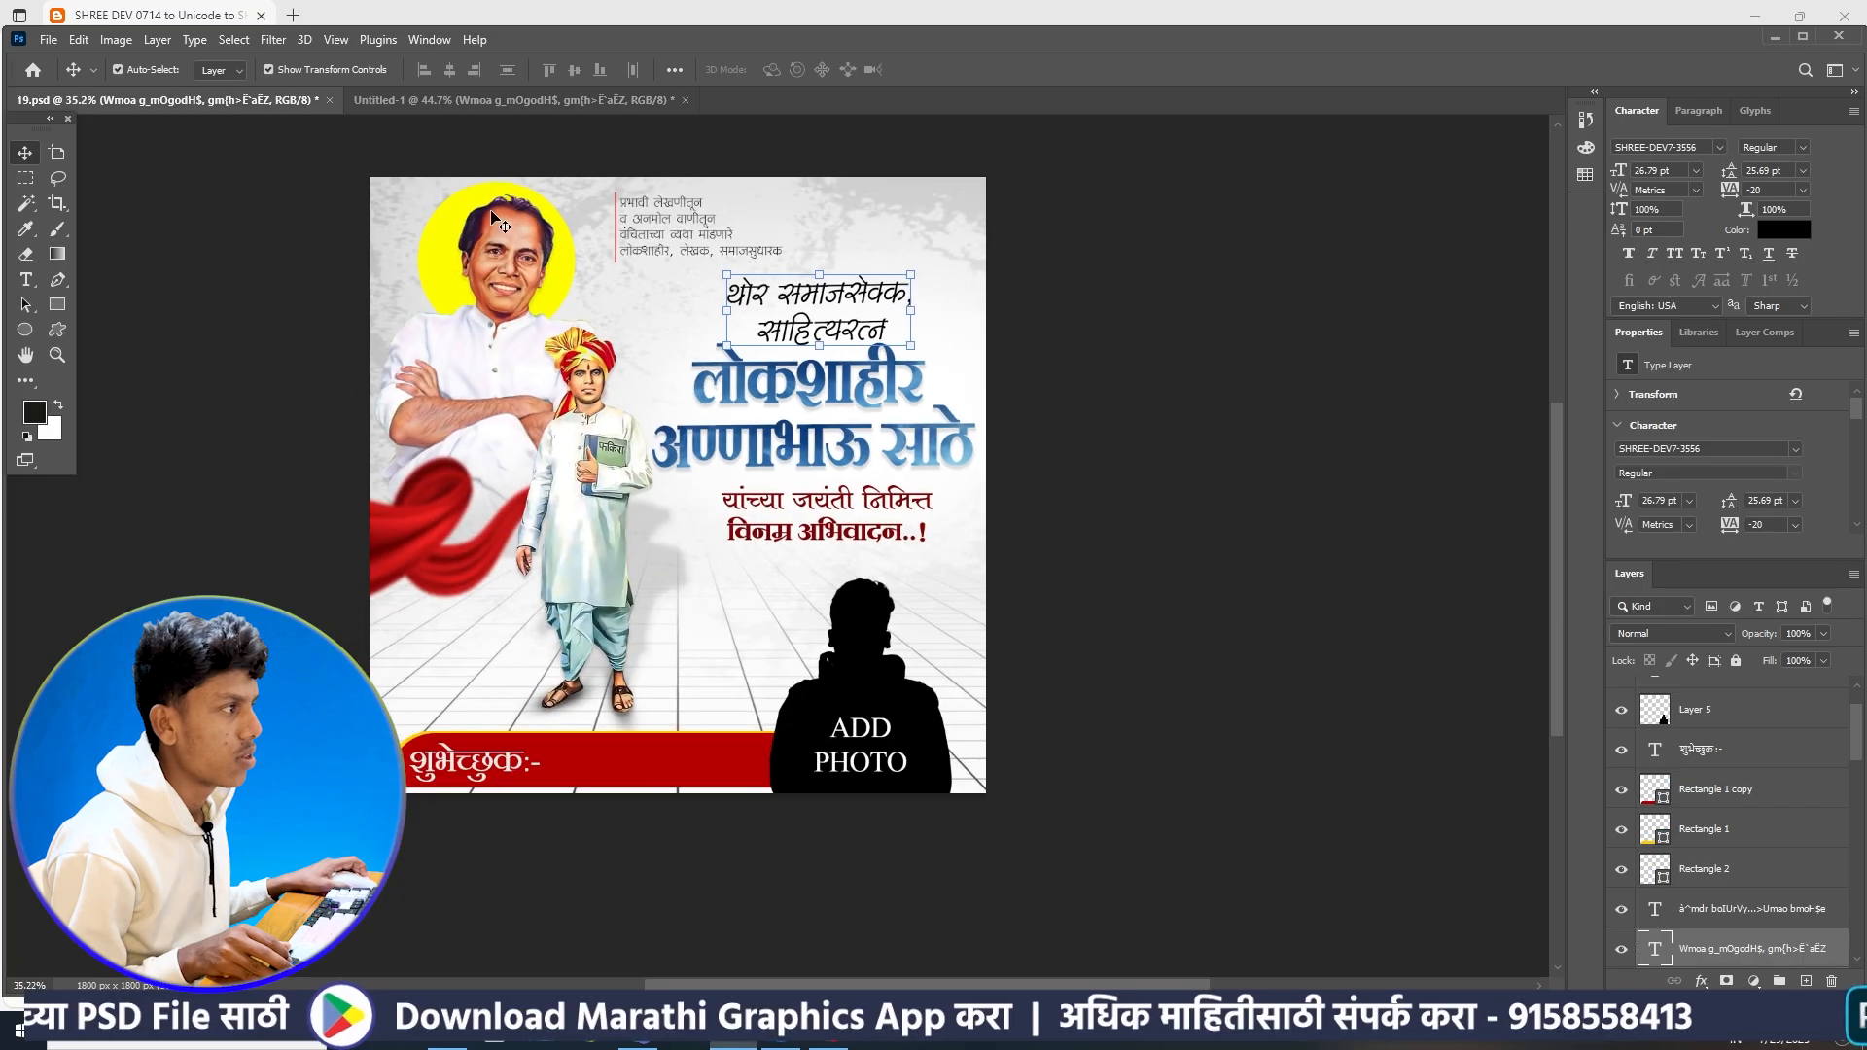
click(1038, 240)
scroll(786, 209, up, 1)
scroll(609, 226, up, 4)
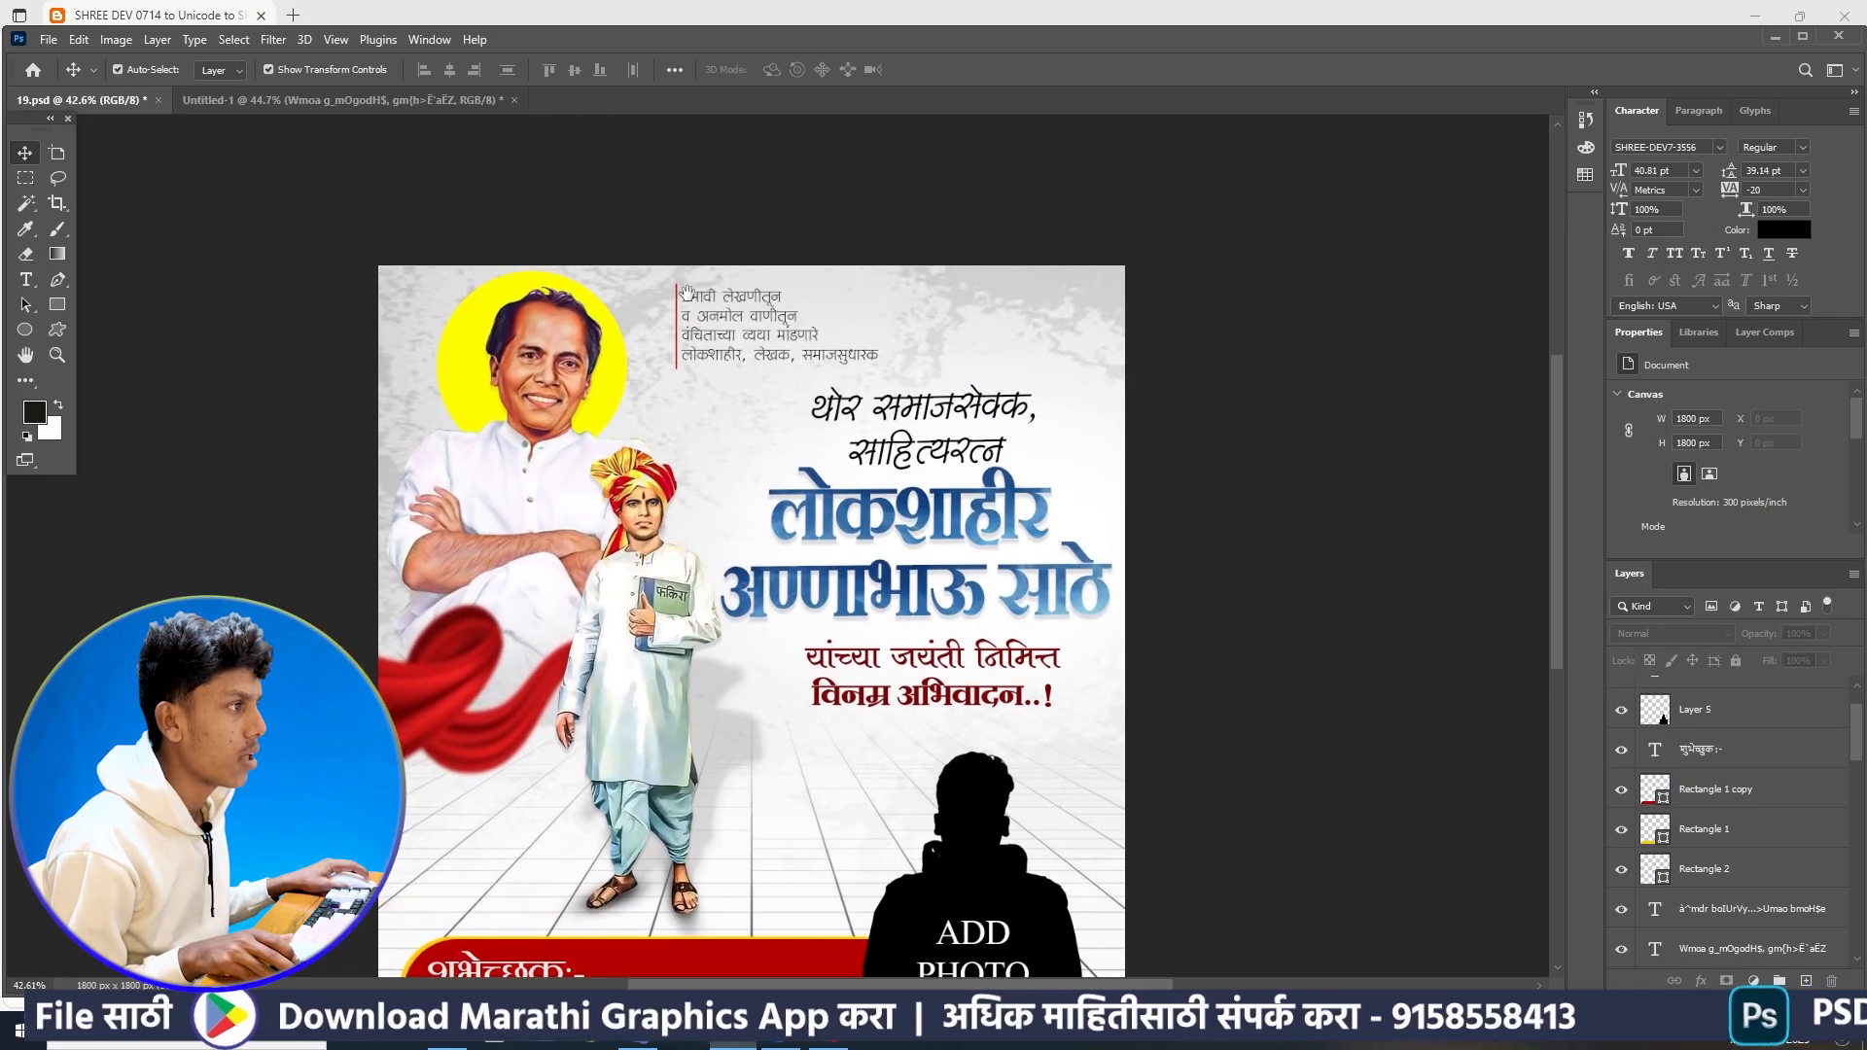
scroll(675, 301, up, 1)
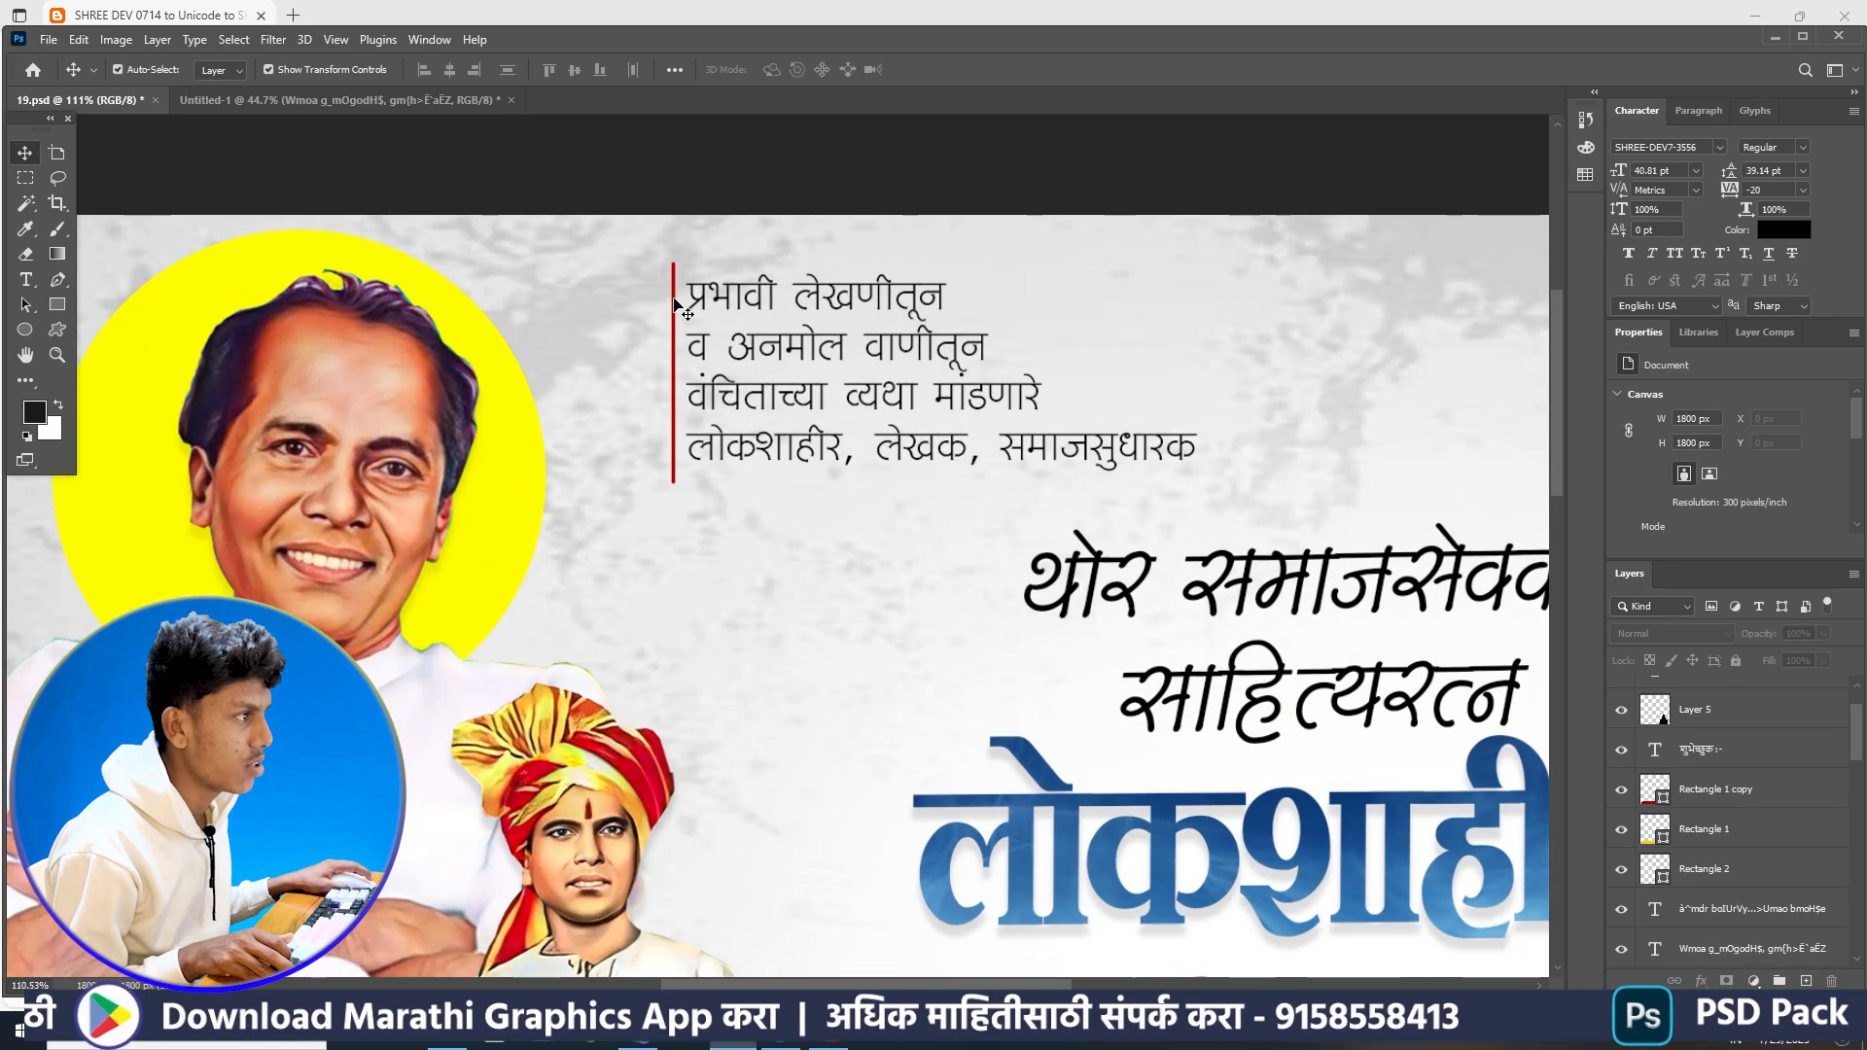
click(673, 303)
shift+click(783, 348)
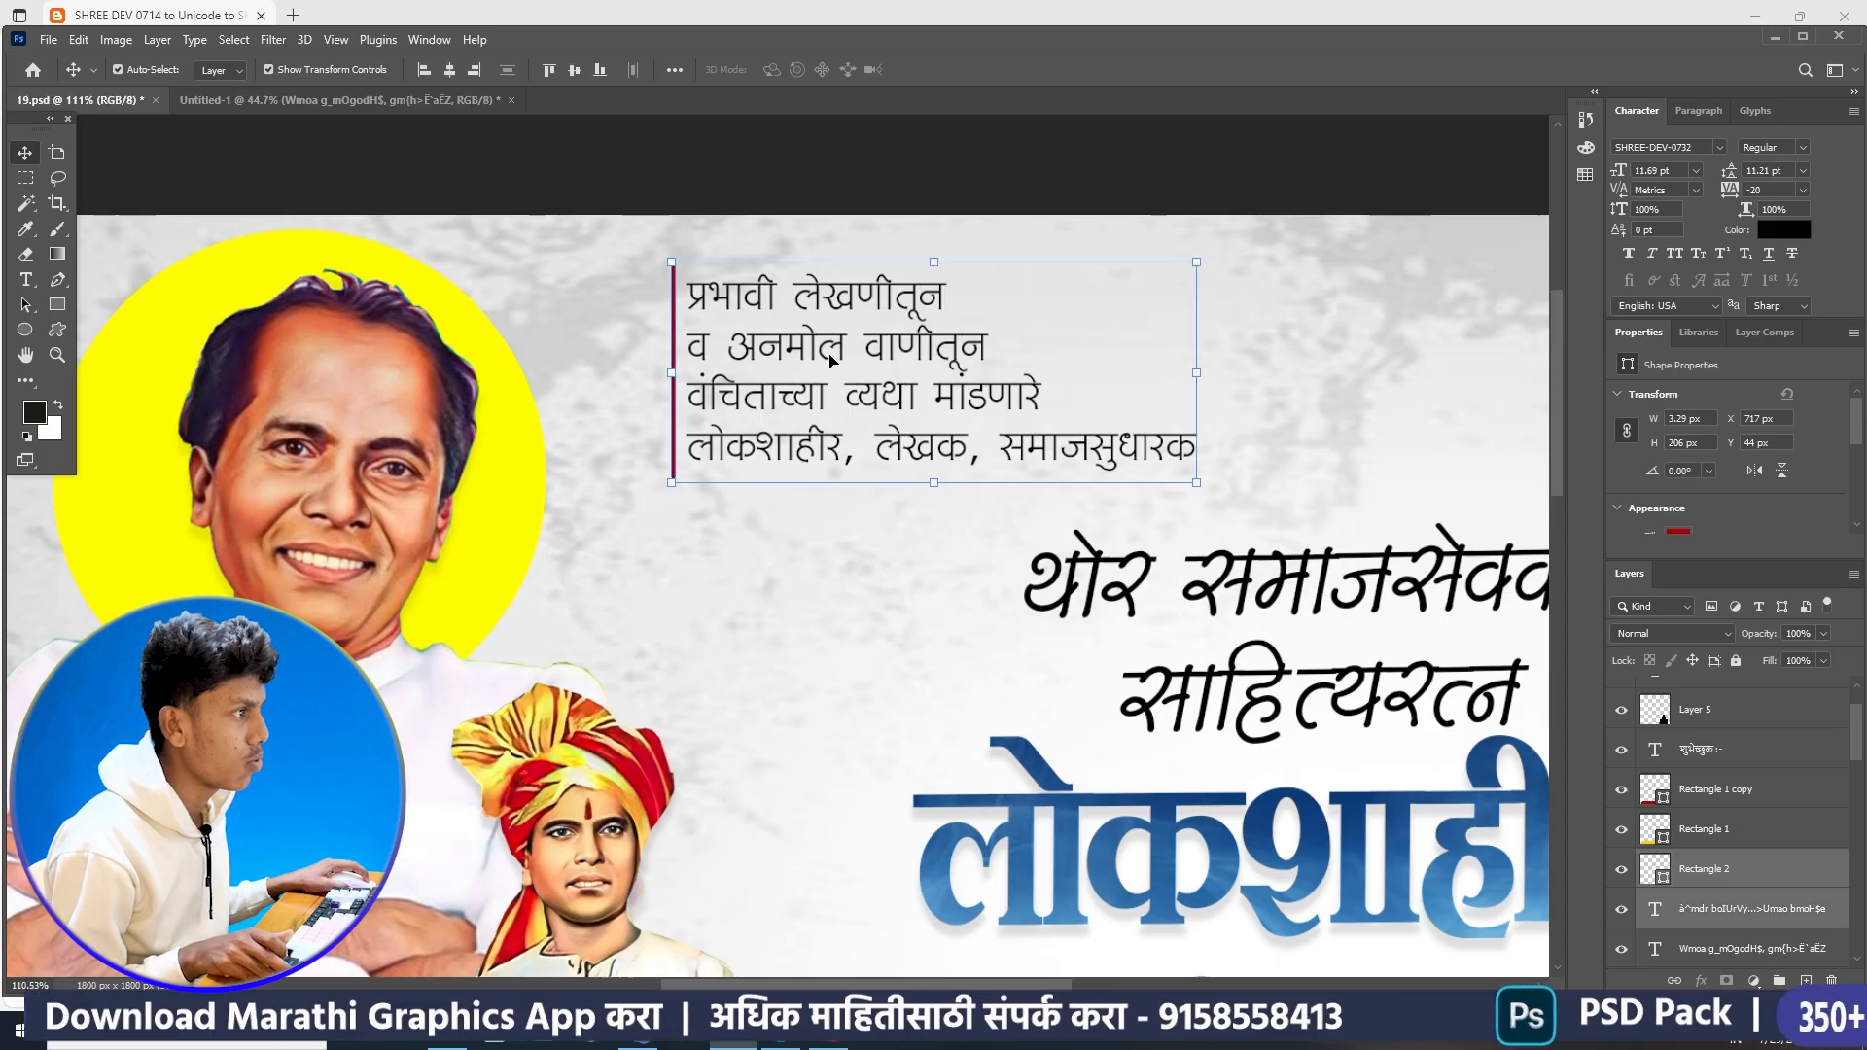
drag(831, 360, 778, 263)
scroll(826, 299, down, 10)
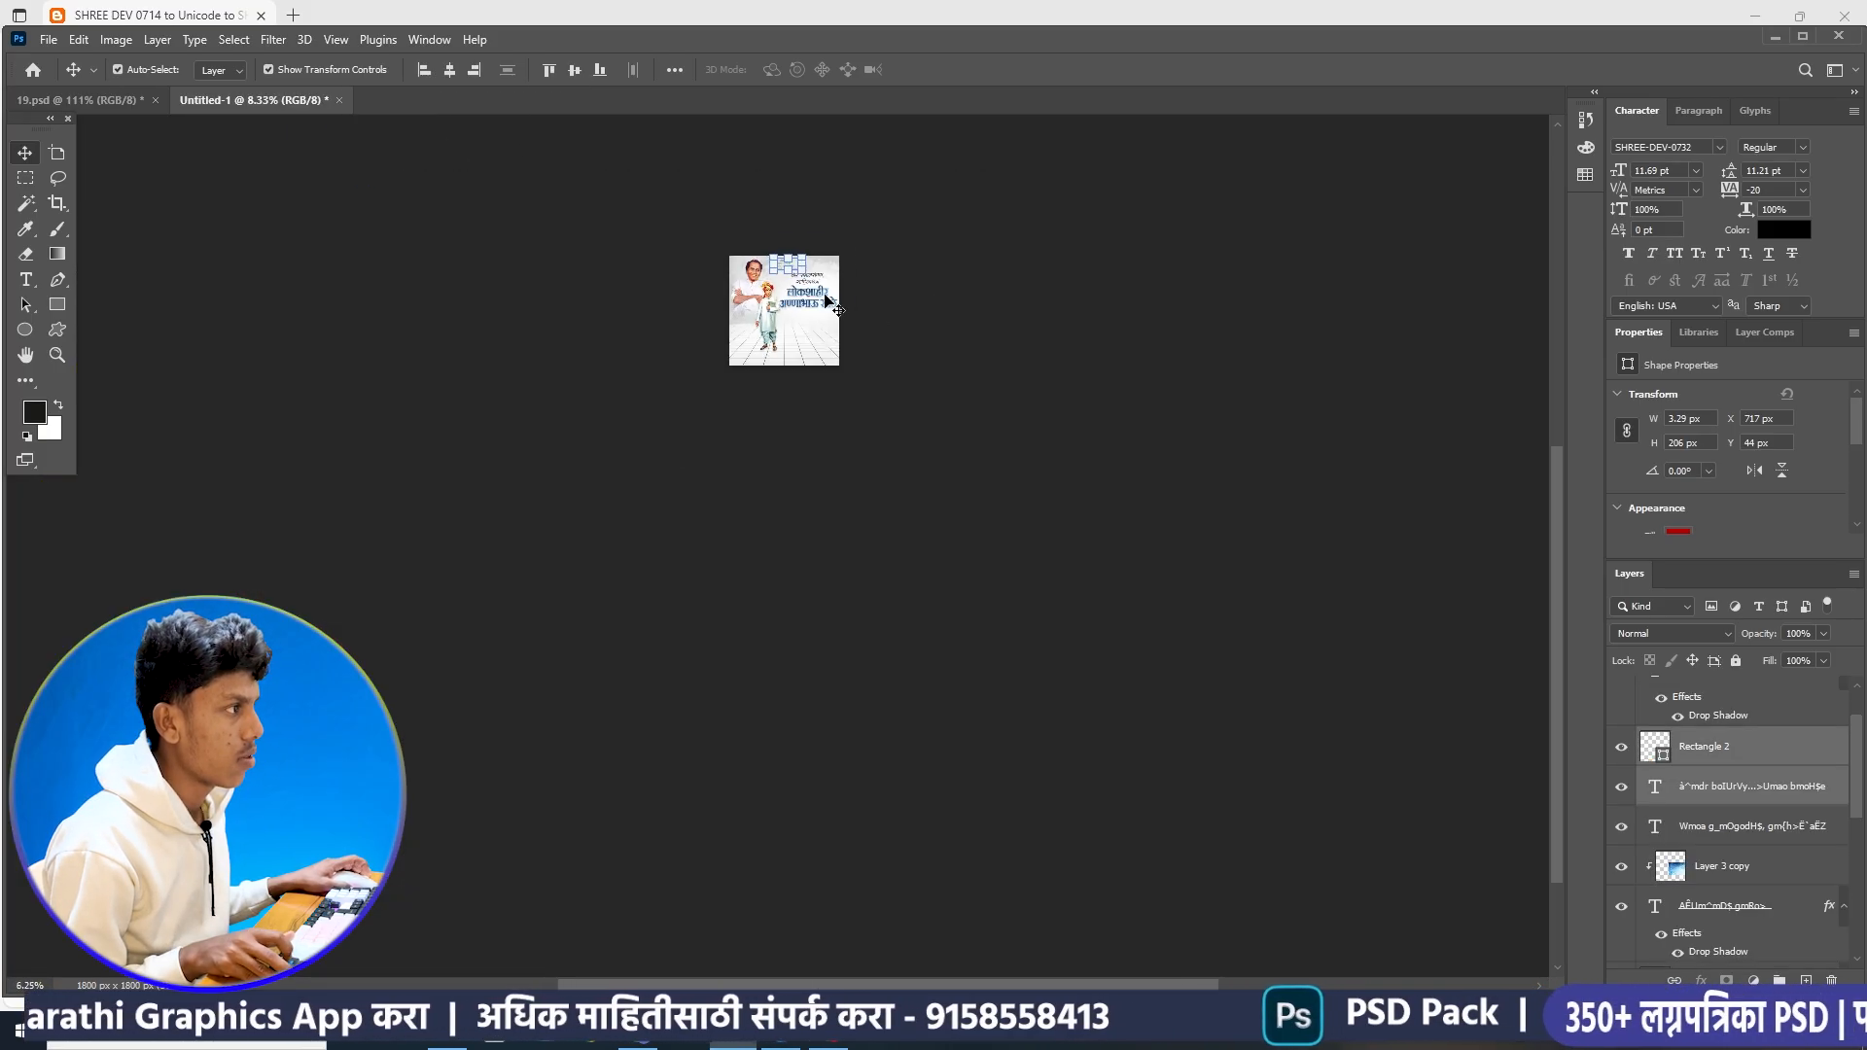
click(852, 293)
scroll(809, 255, up, 10)
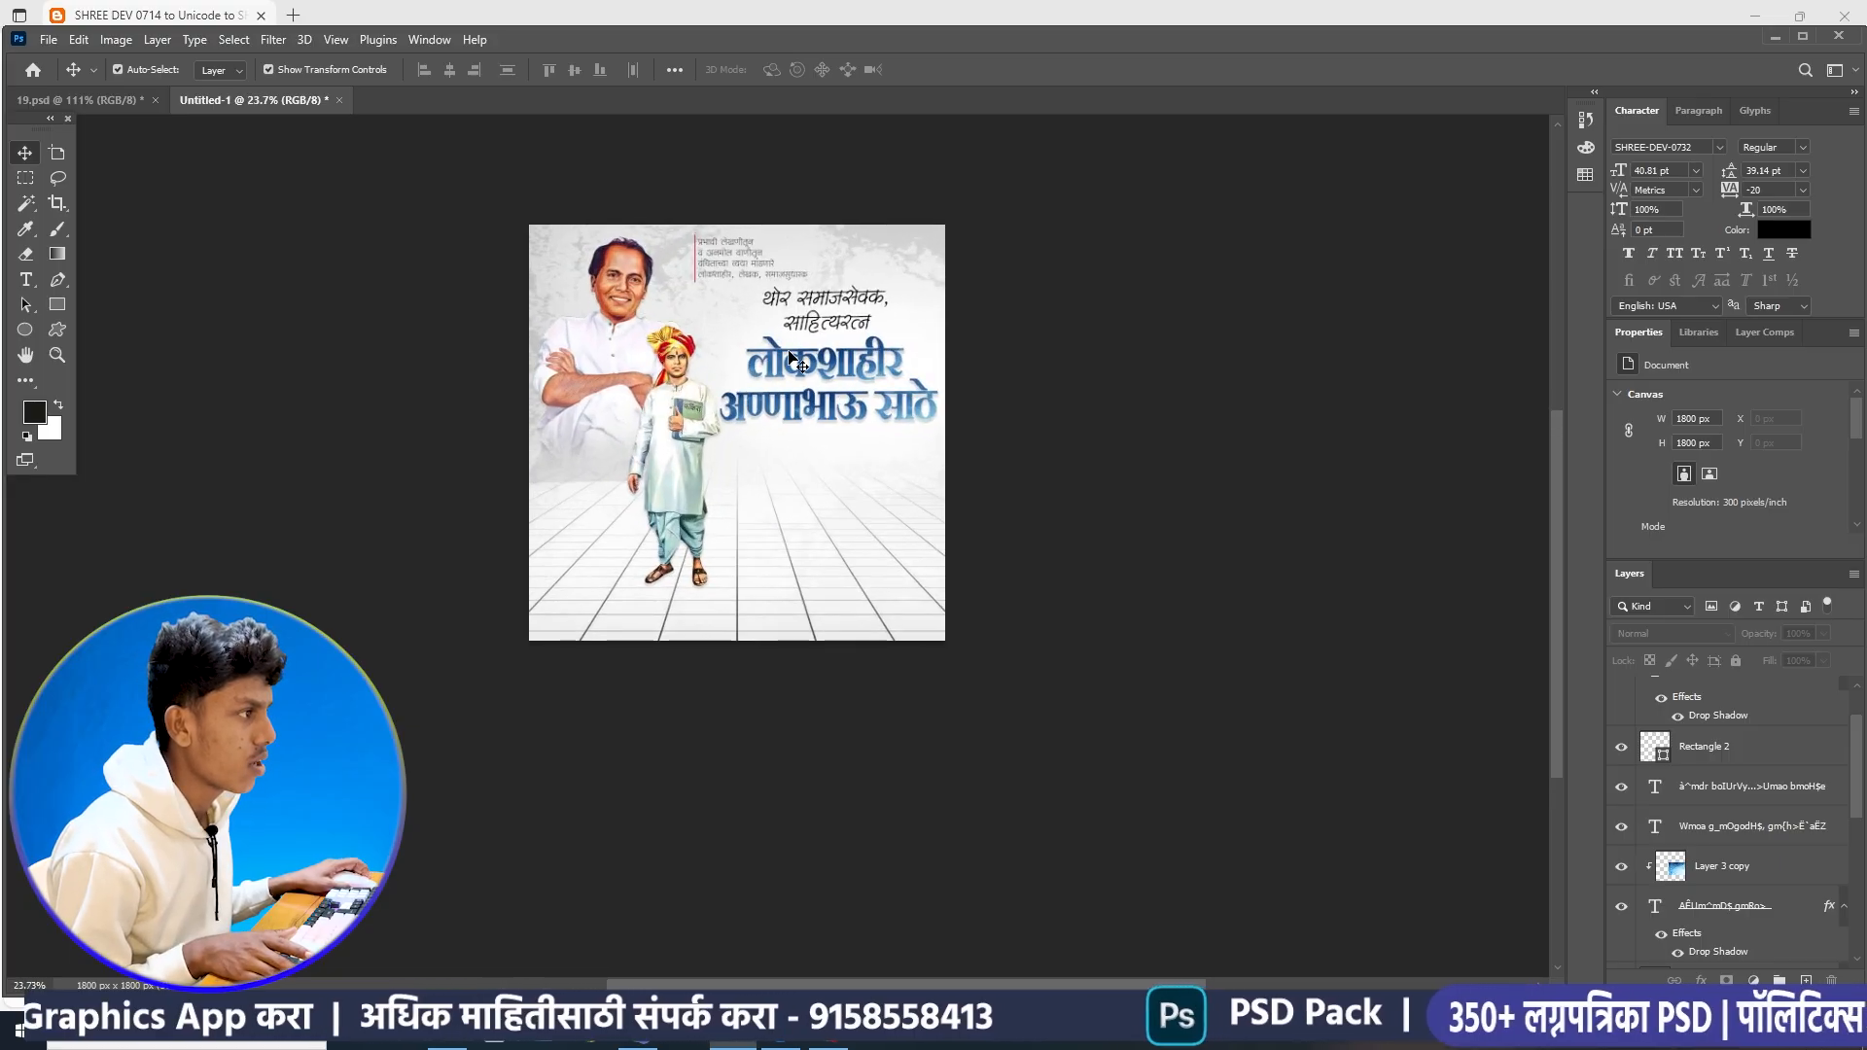
scroll(799, 364, up, 3)
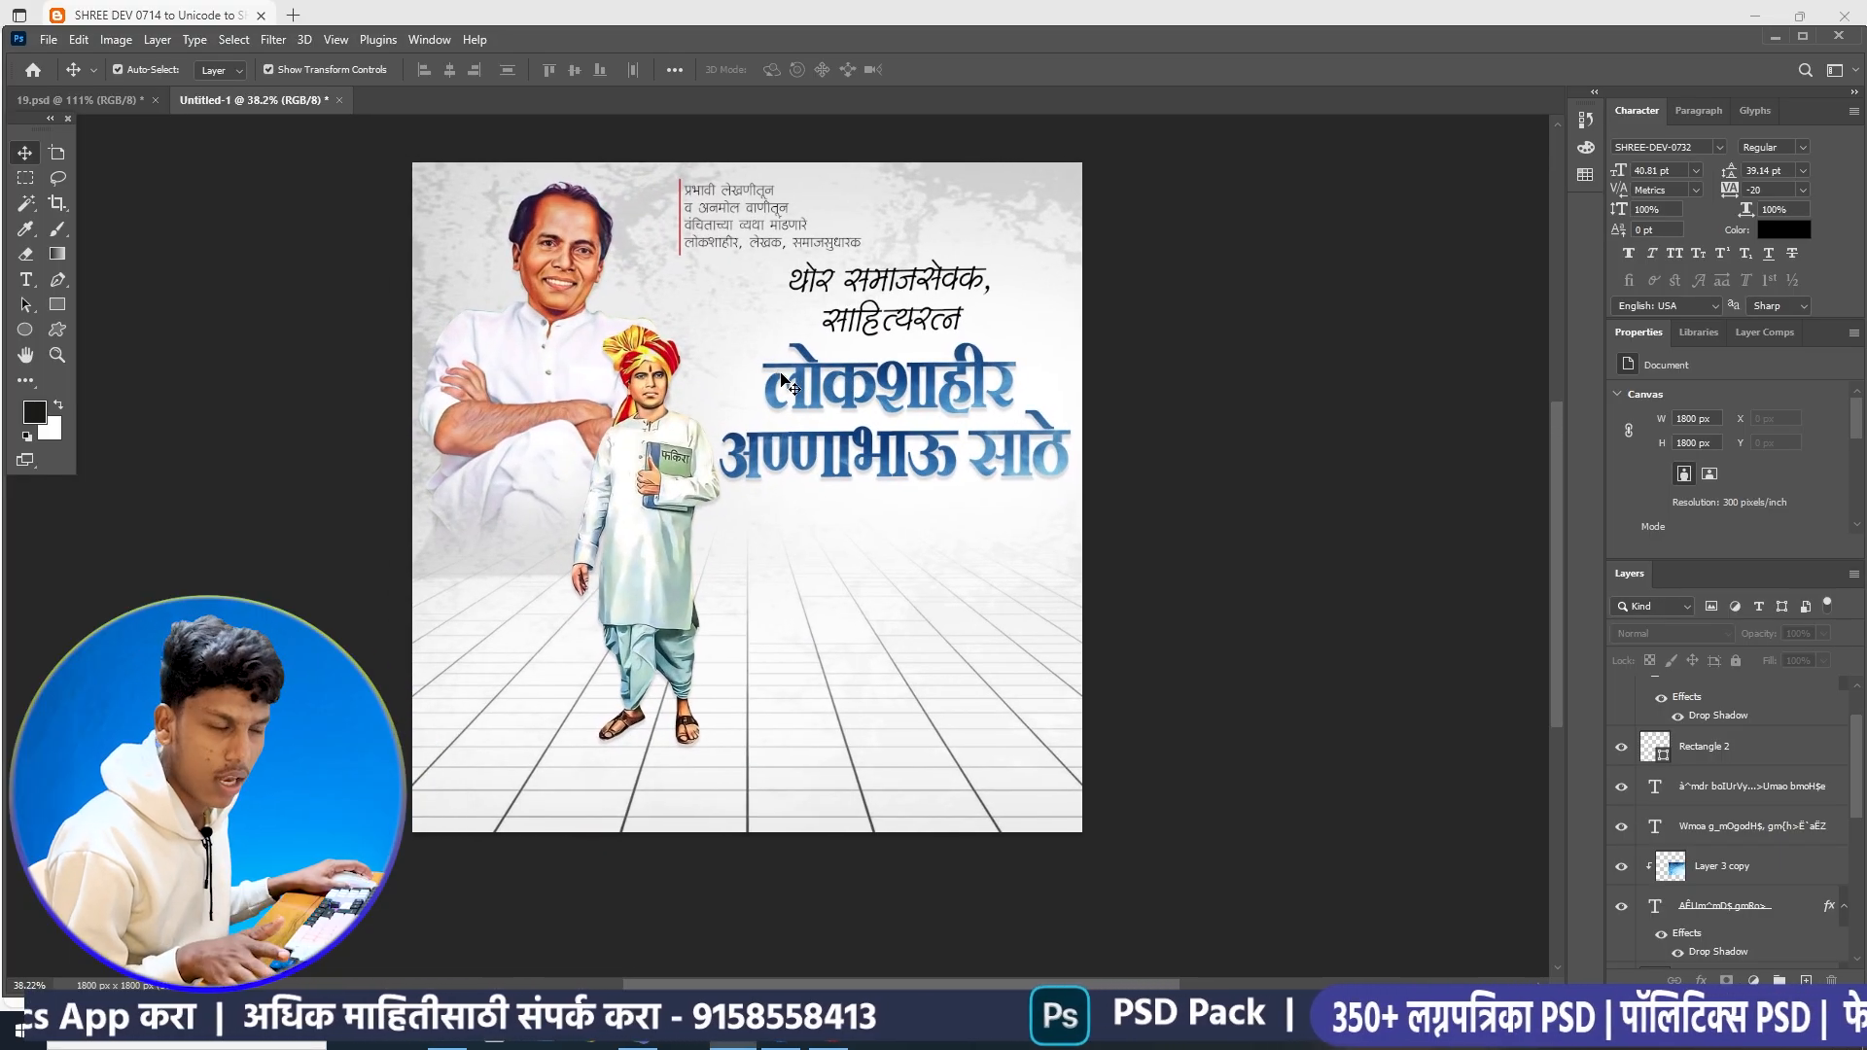
scroll(783, 380, up, 2)
drag(729, 419, 783, 434)
scroll(753, 432, down, 2)
scroll(383, 337, down, 1)
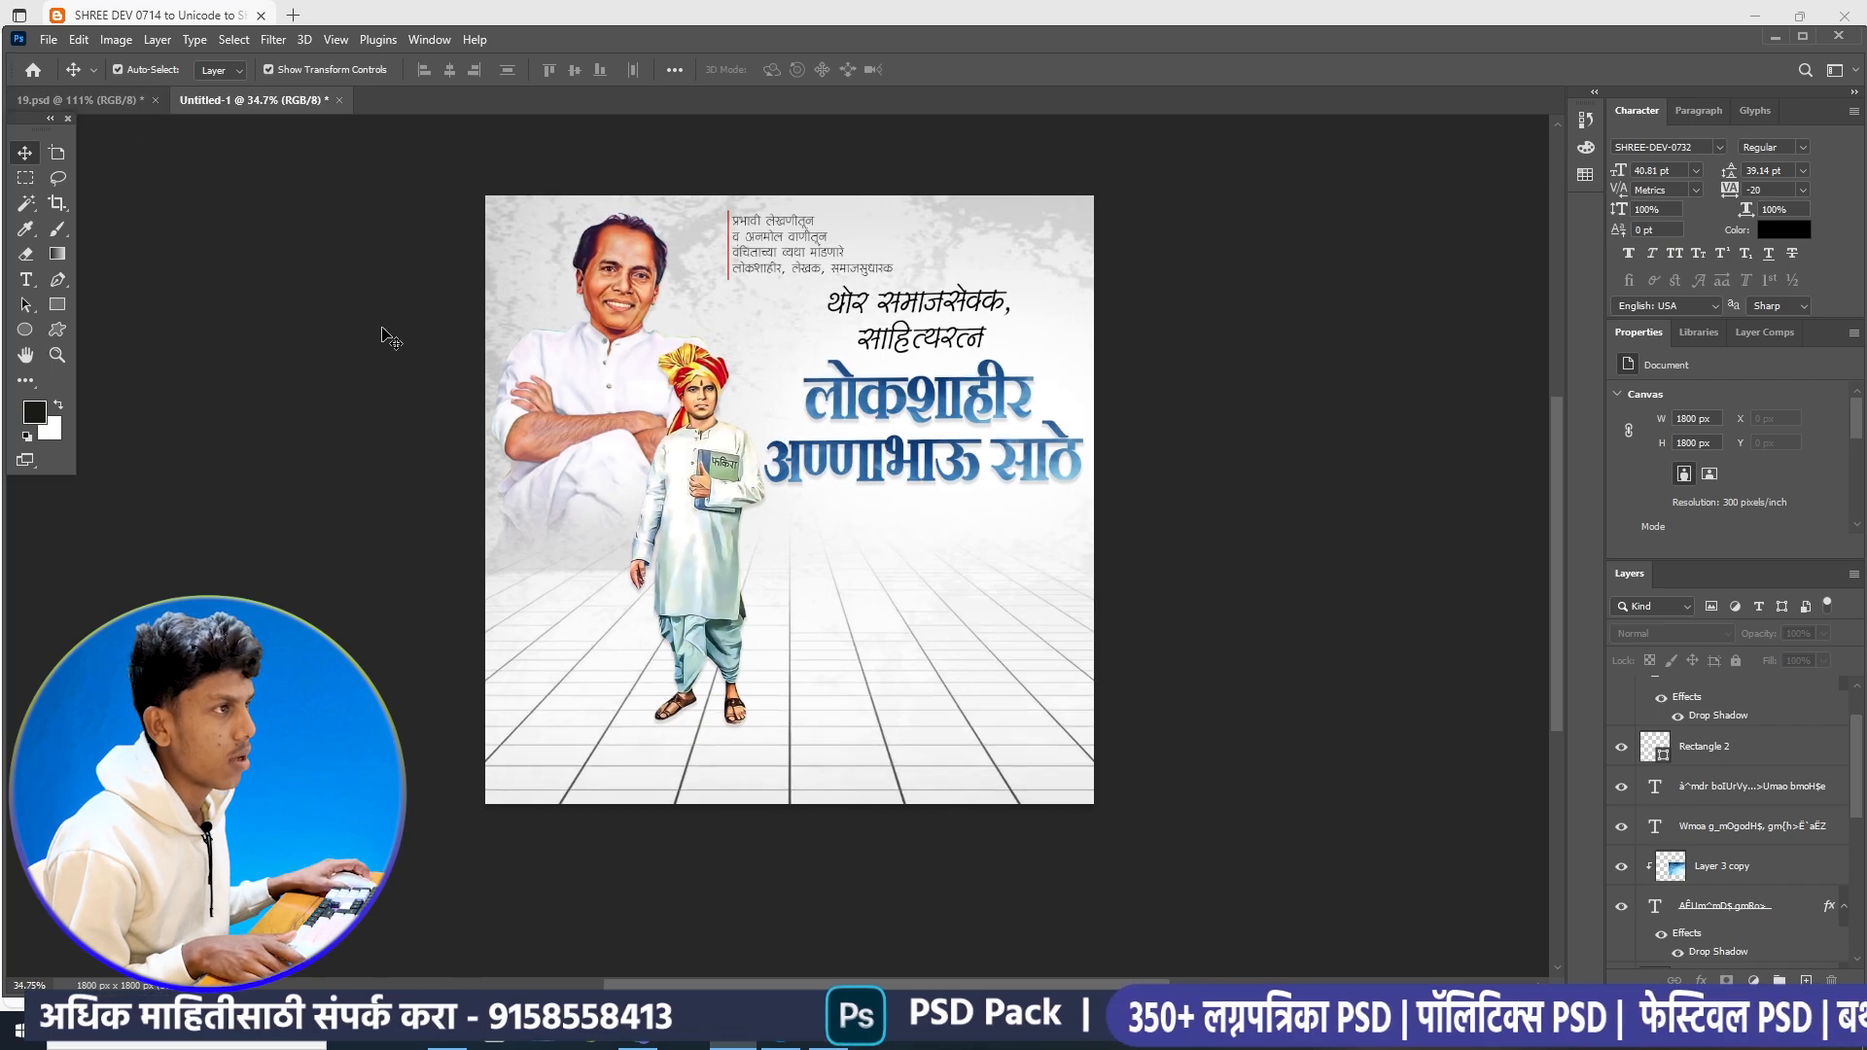
- Copy the red silk ribbon layer from 19.psd into Untitled-1, over the lower part of the portraits
click(98, 101)
scroll(517, 578, down, 8)
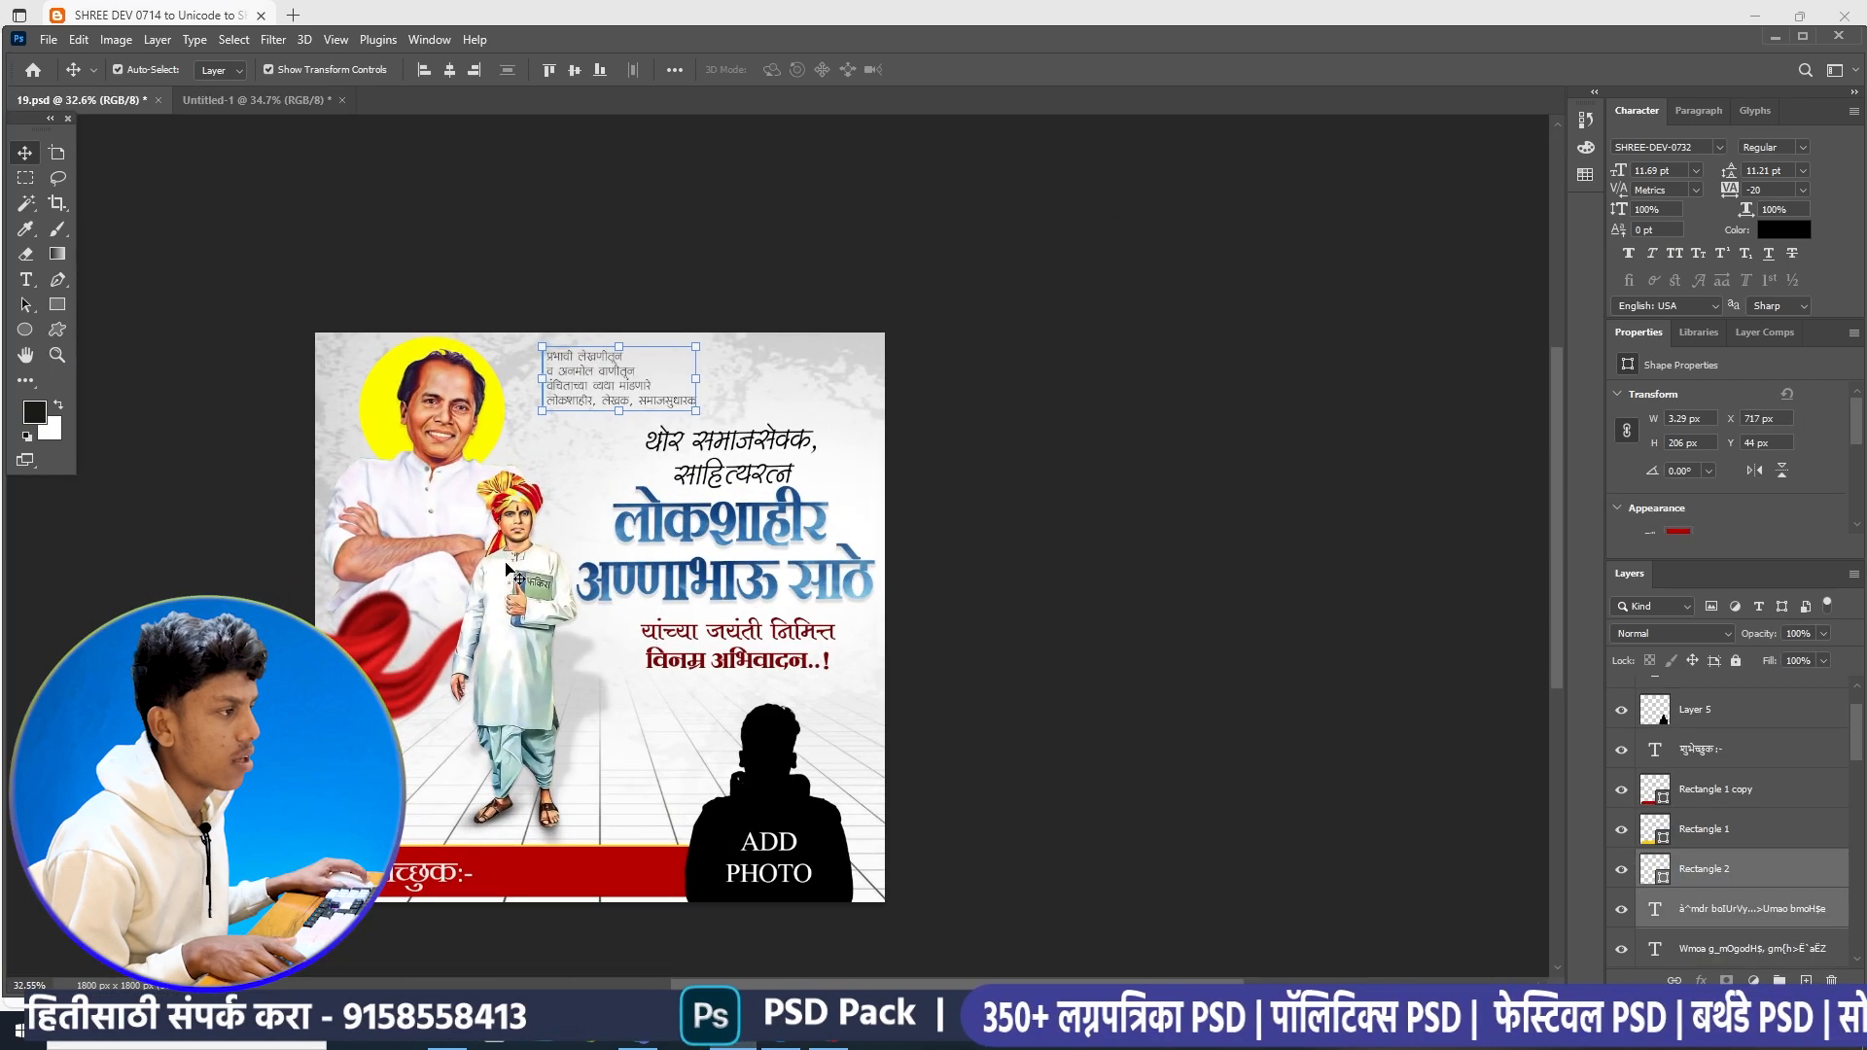
scroll(507, 570, up, 4)
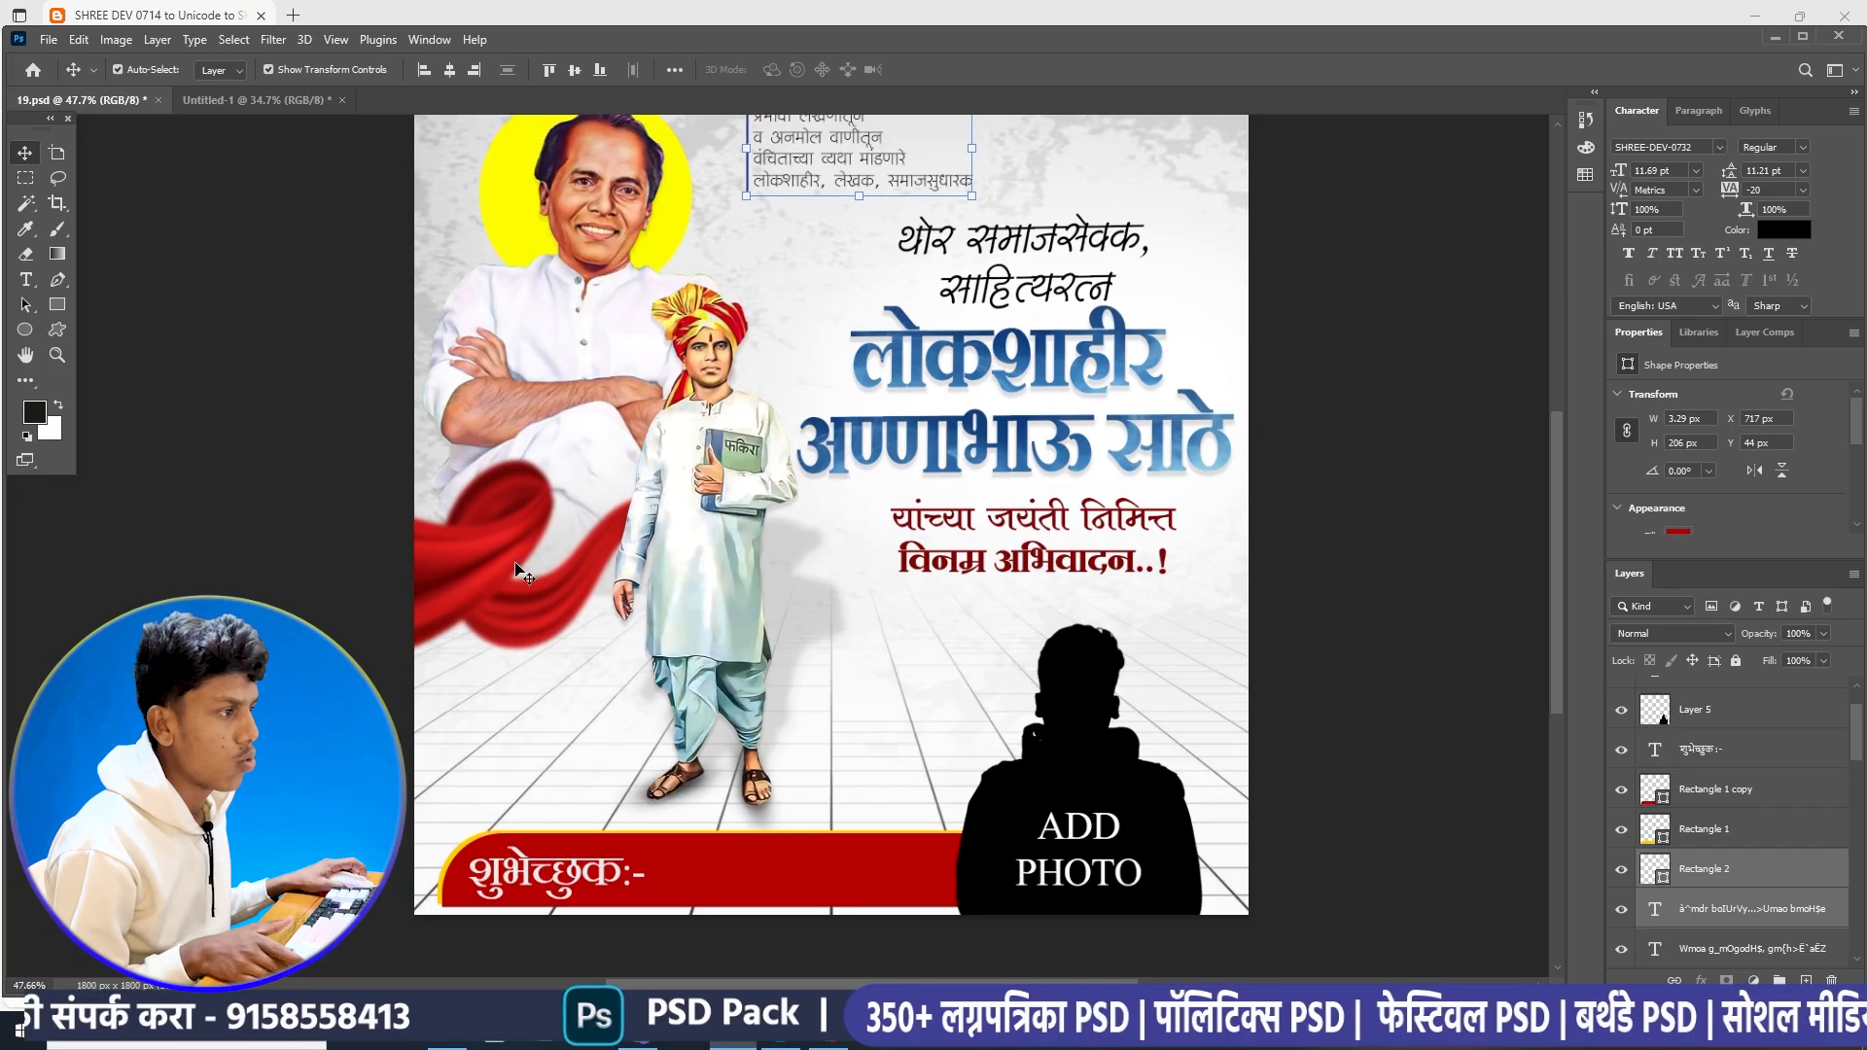
drag(515, 563, 564, 556)
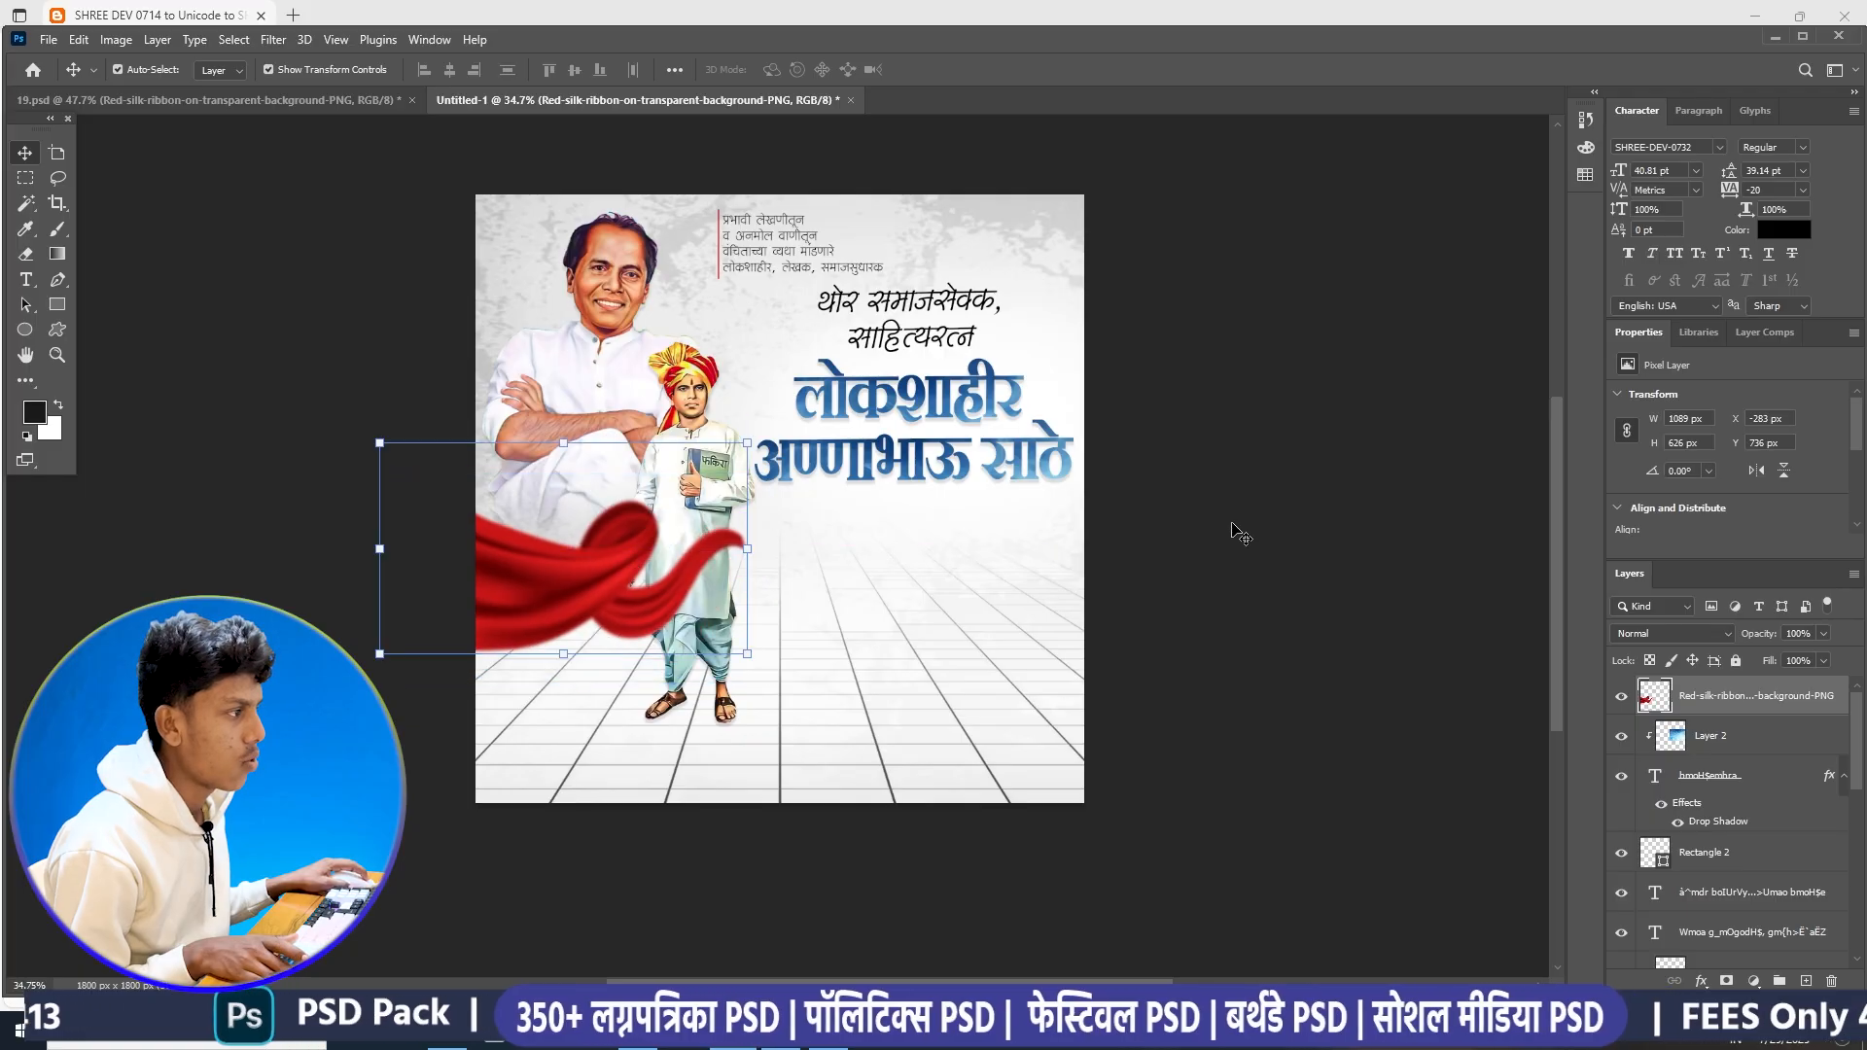
scroll(722, 561, up, 2)
drag(727, 573, 760, 460)
- Try the red ribbon layer directly beneath Layer 1 and shift it up and to the left on the canvas
click(696, 374)
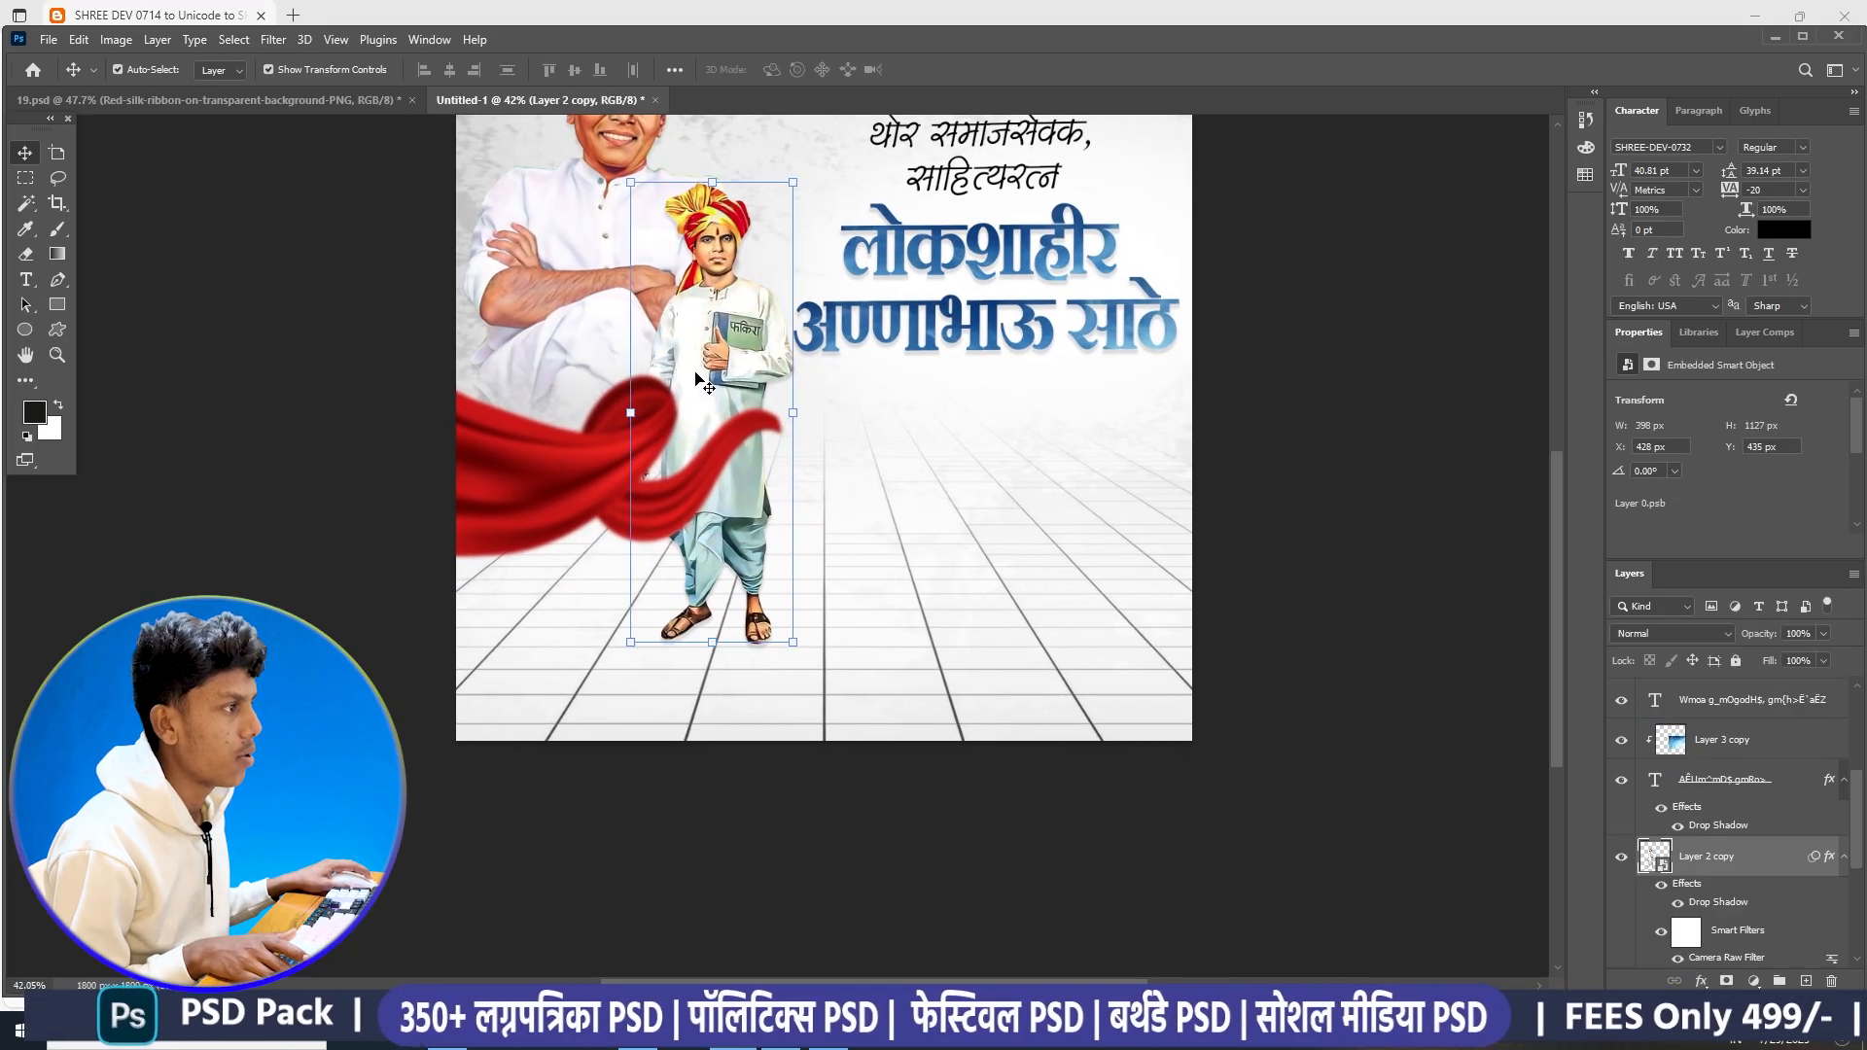
scroll(1708, 739, up, 3)
click(1709, 699)
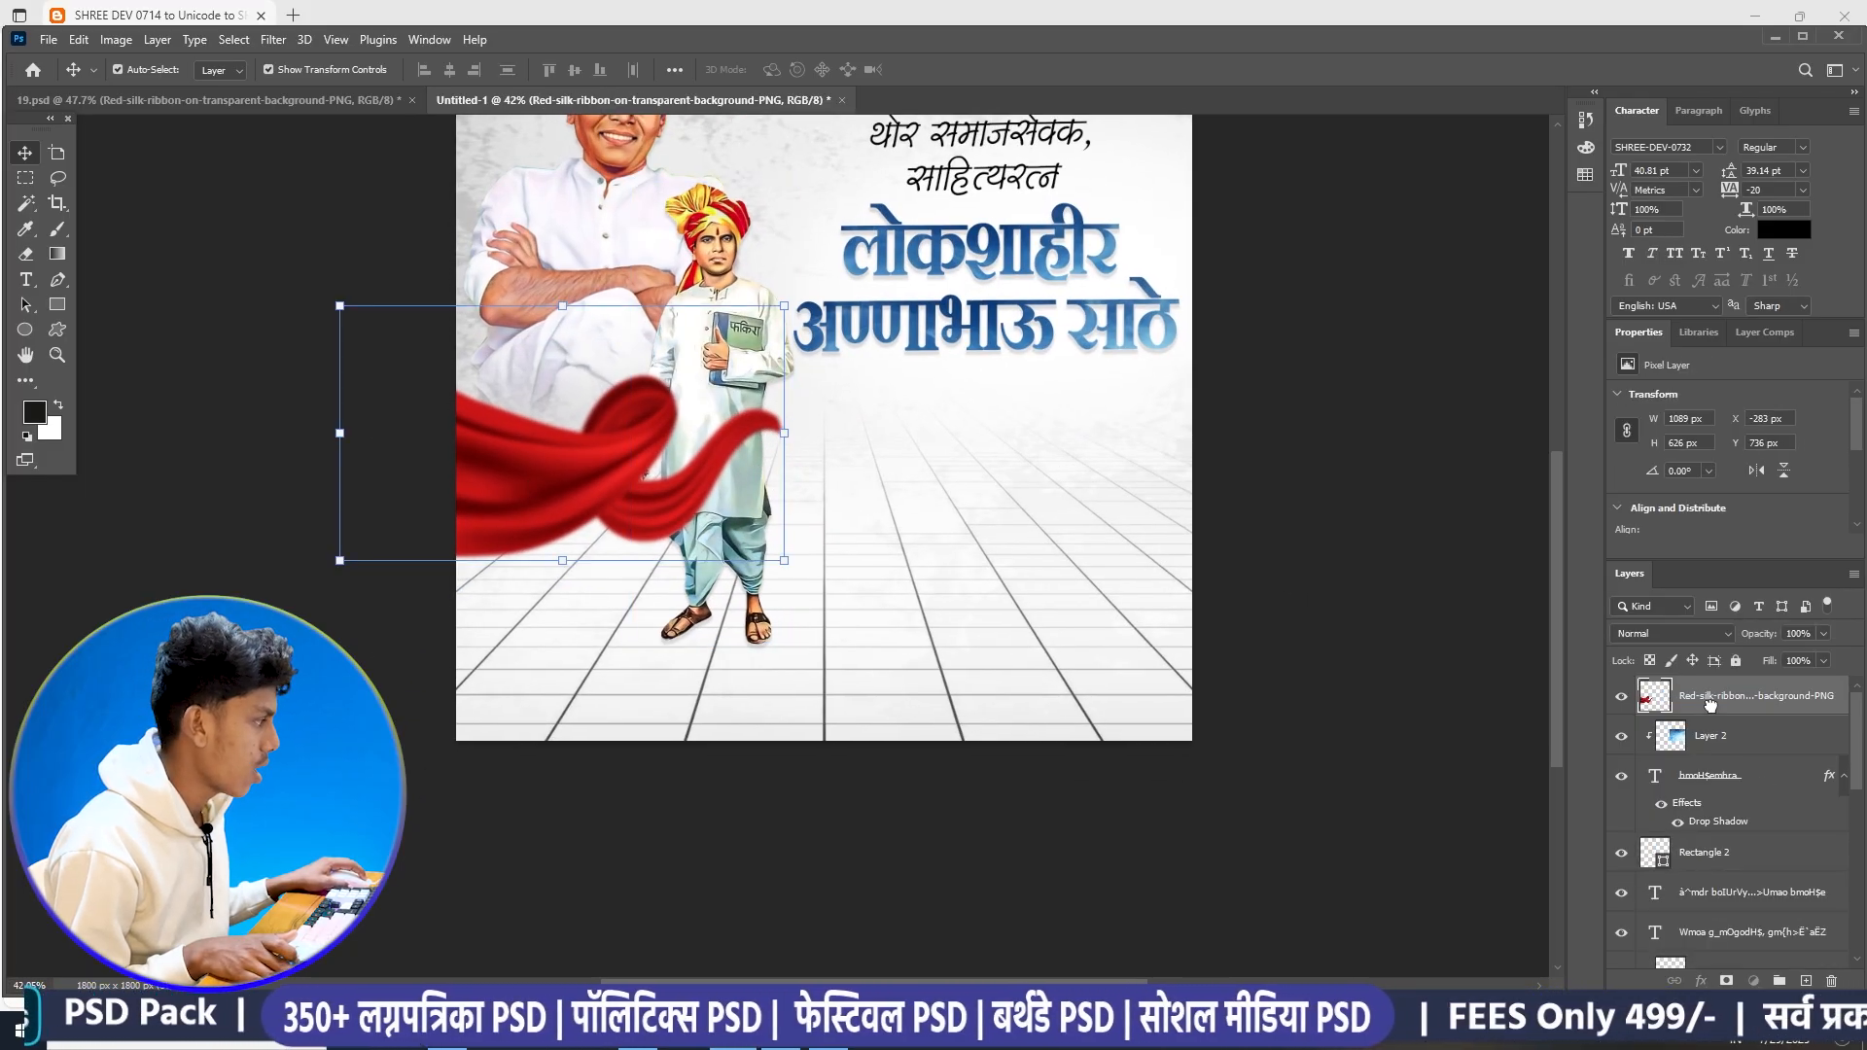
drag(1710, 703, 1716, 792)
scroll(1115, 630, down, 2)
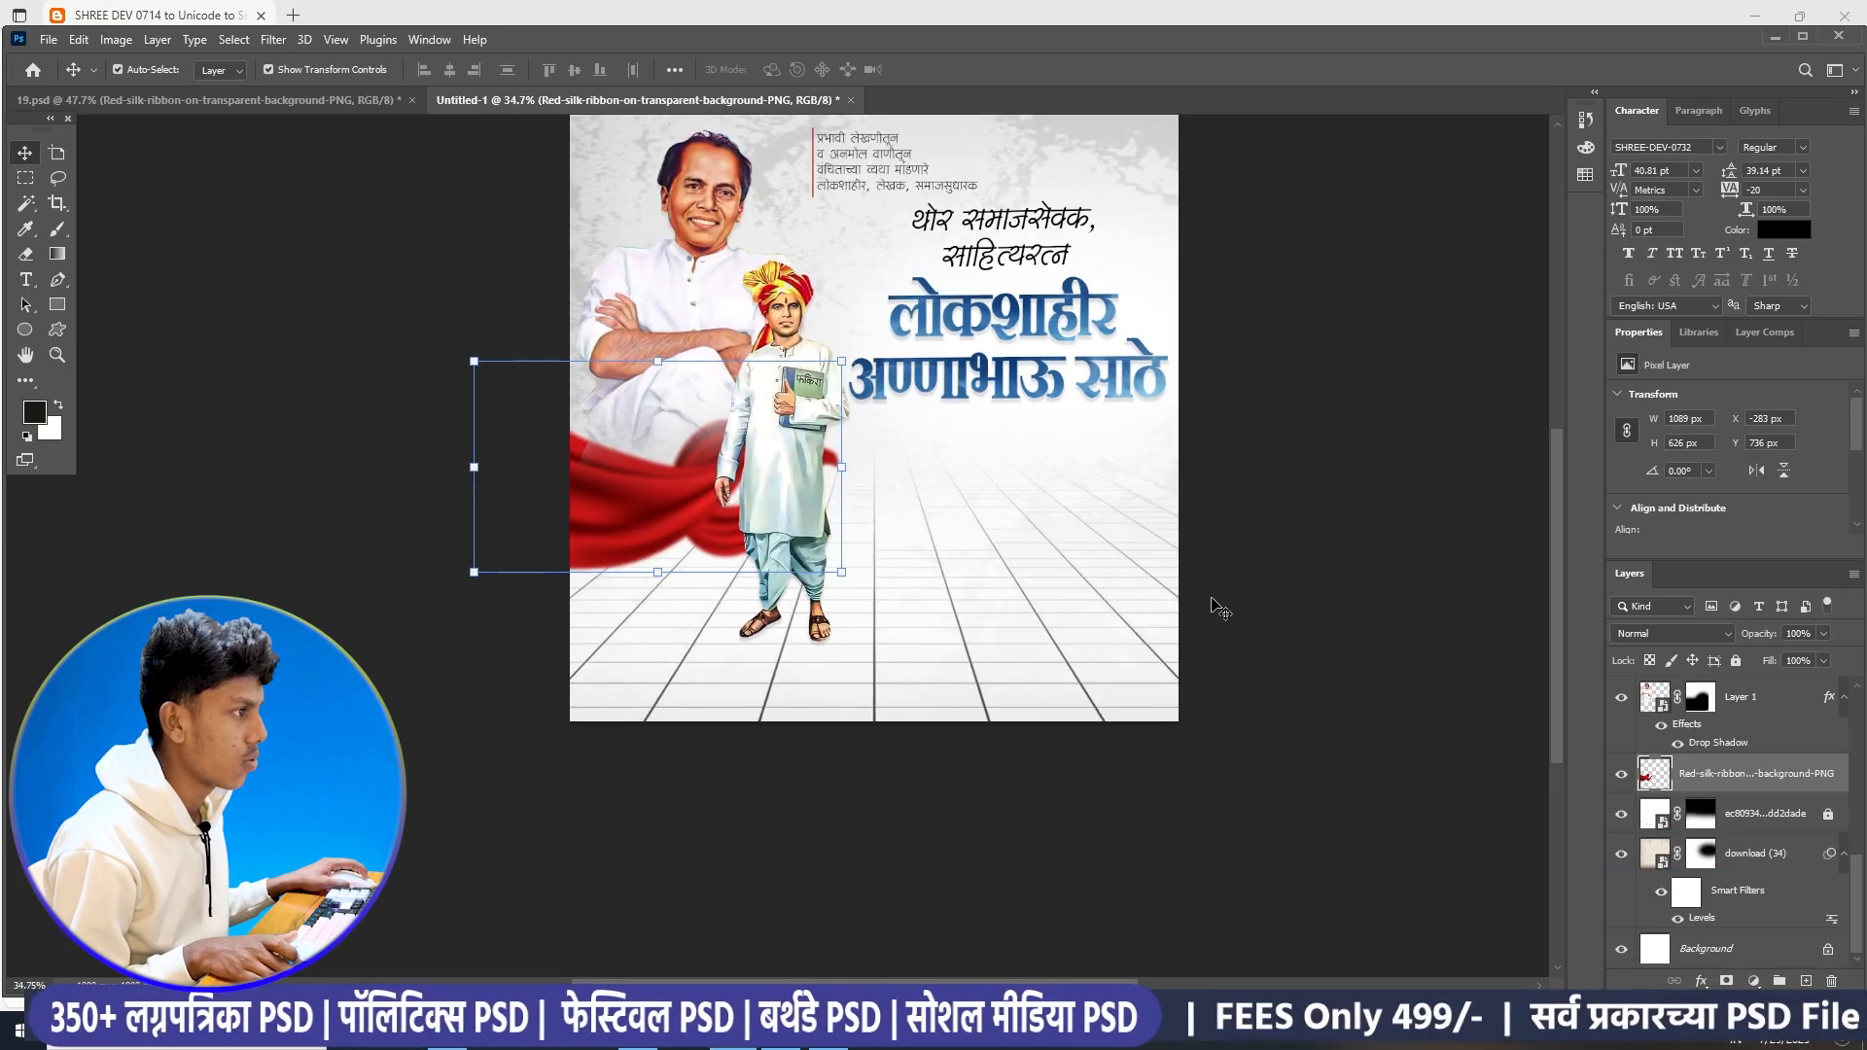
drag(695, 520, 669, 471)
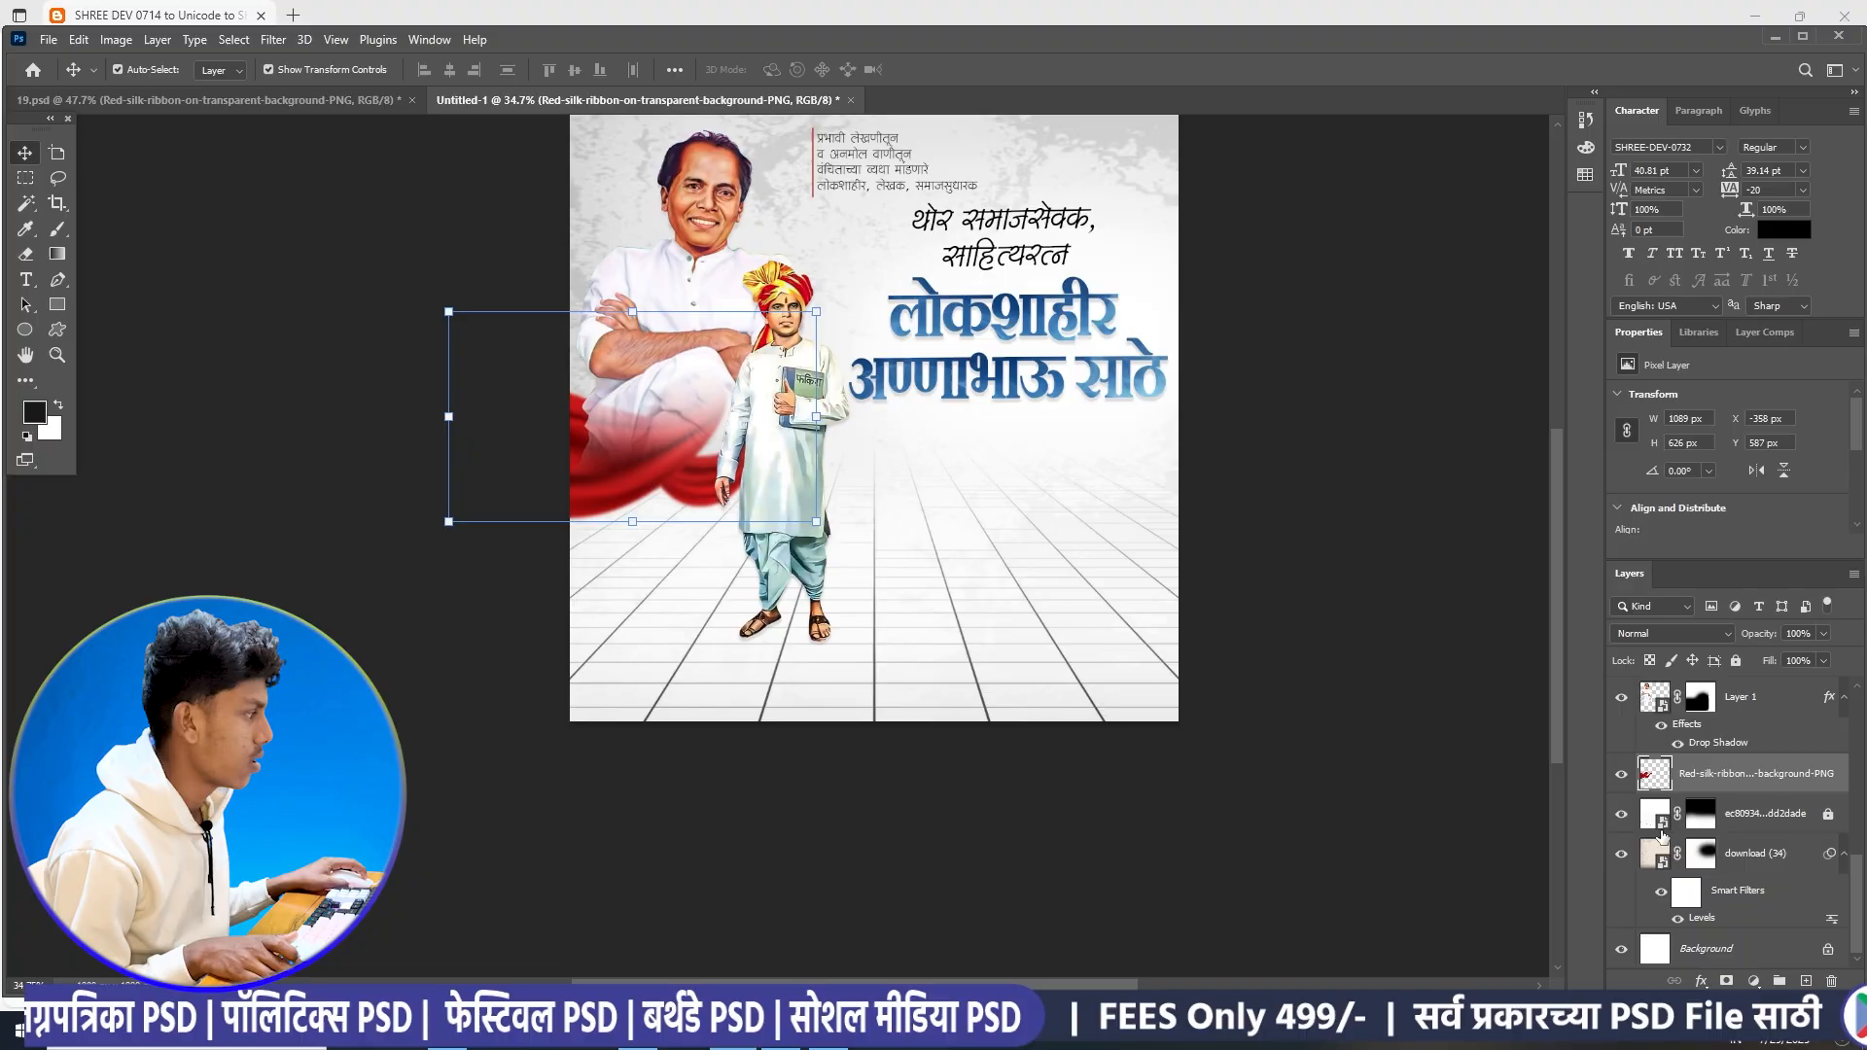
- Stack the red ribbon layer between Layer 2 copy and Layer 1 and reposition it over the large portrait's lower edge
scroll(1662, 837, up, 1)
drag(1716, 852, 1699, 764)
click(1416, 729)
scroll(797, 491, down, 1)
scroll(684, 471, up, 1)
drag(631, 465, 609, 499)
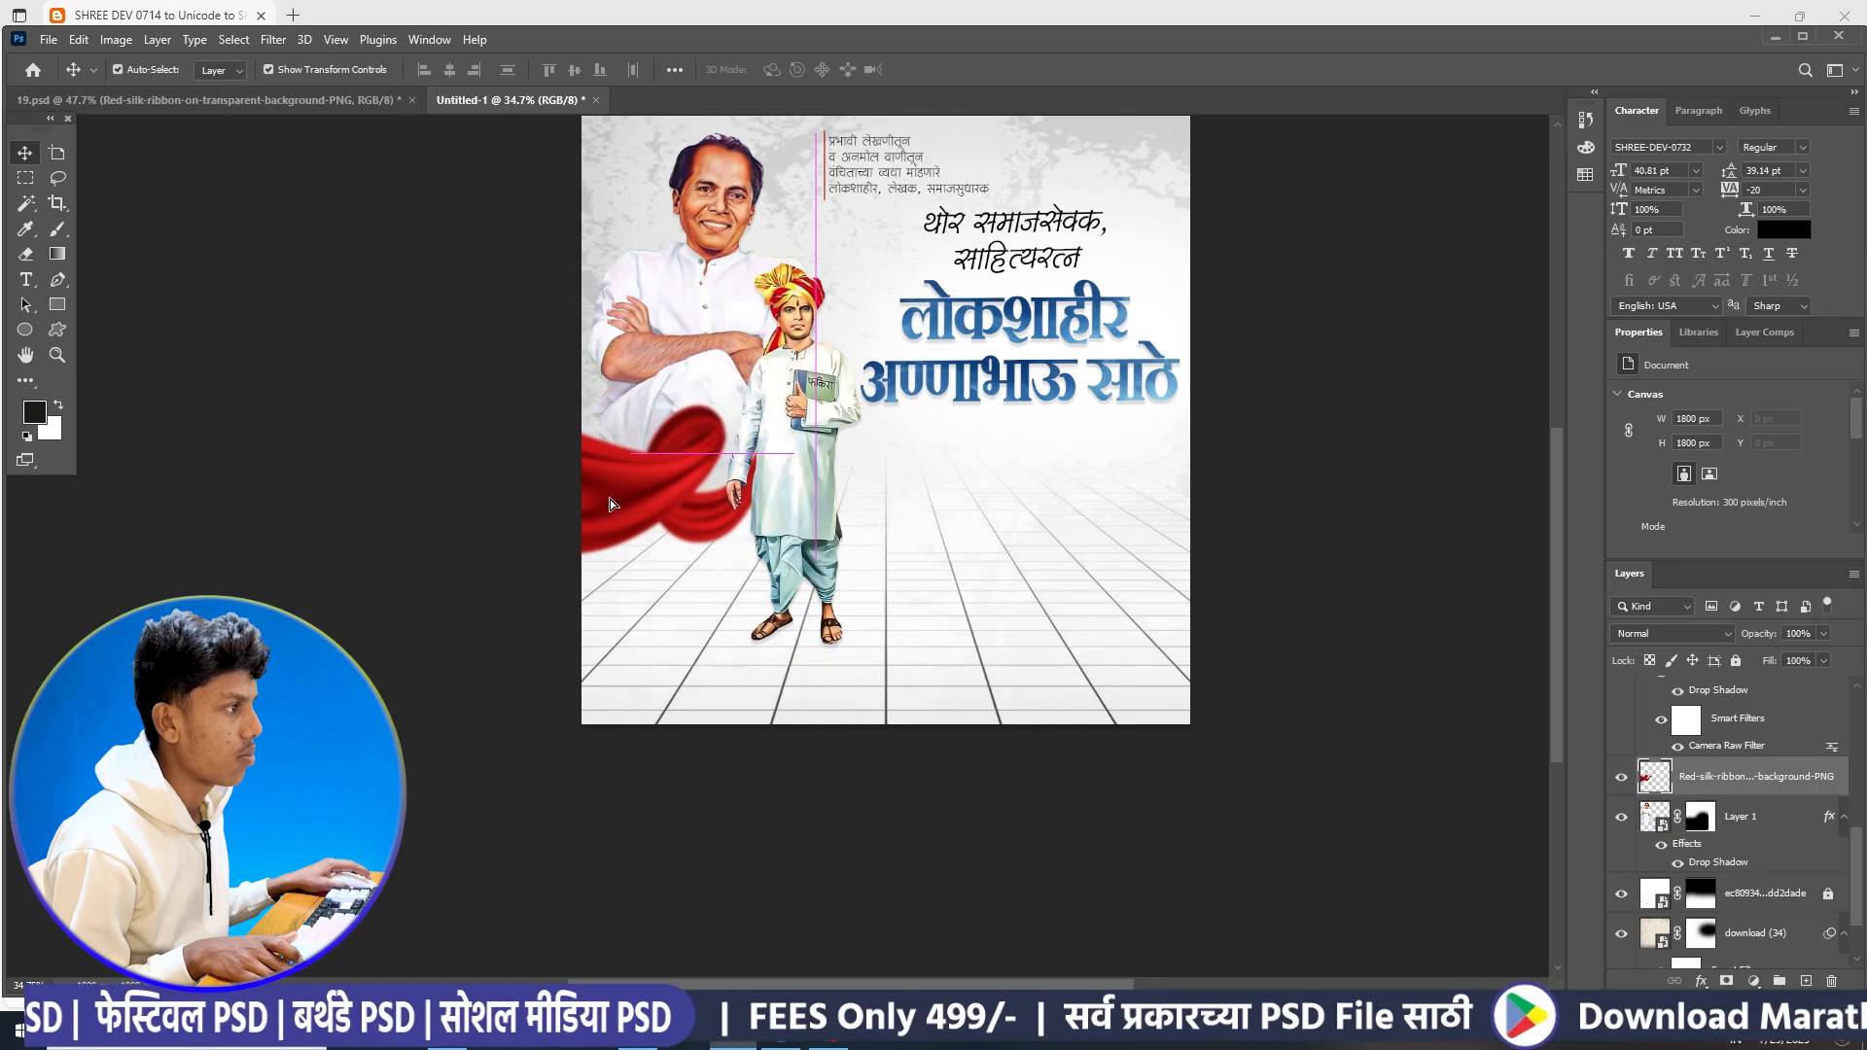
click(1422, 523)
- Examine the Untitled-1 banner, checking the ribbon's placement against both portraits and the titles
scroll(933, 434, up, 1)
drag(895, 481, 895, 455)
scroll(898, 467, down, 3)
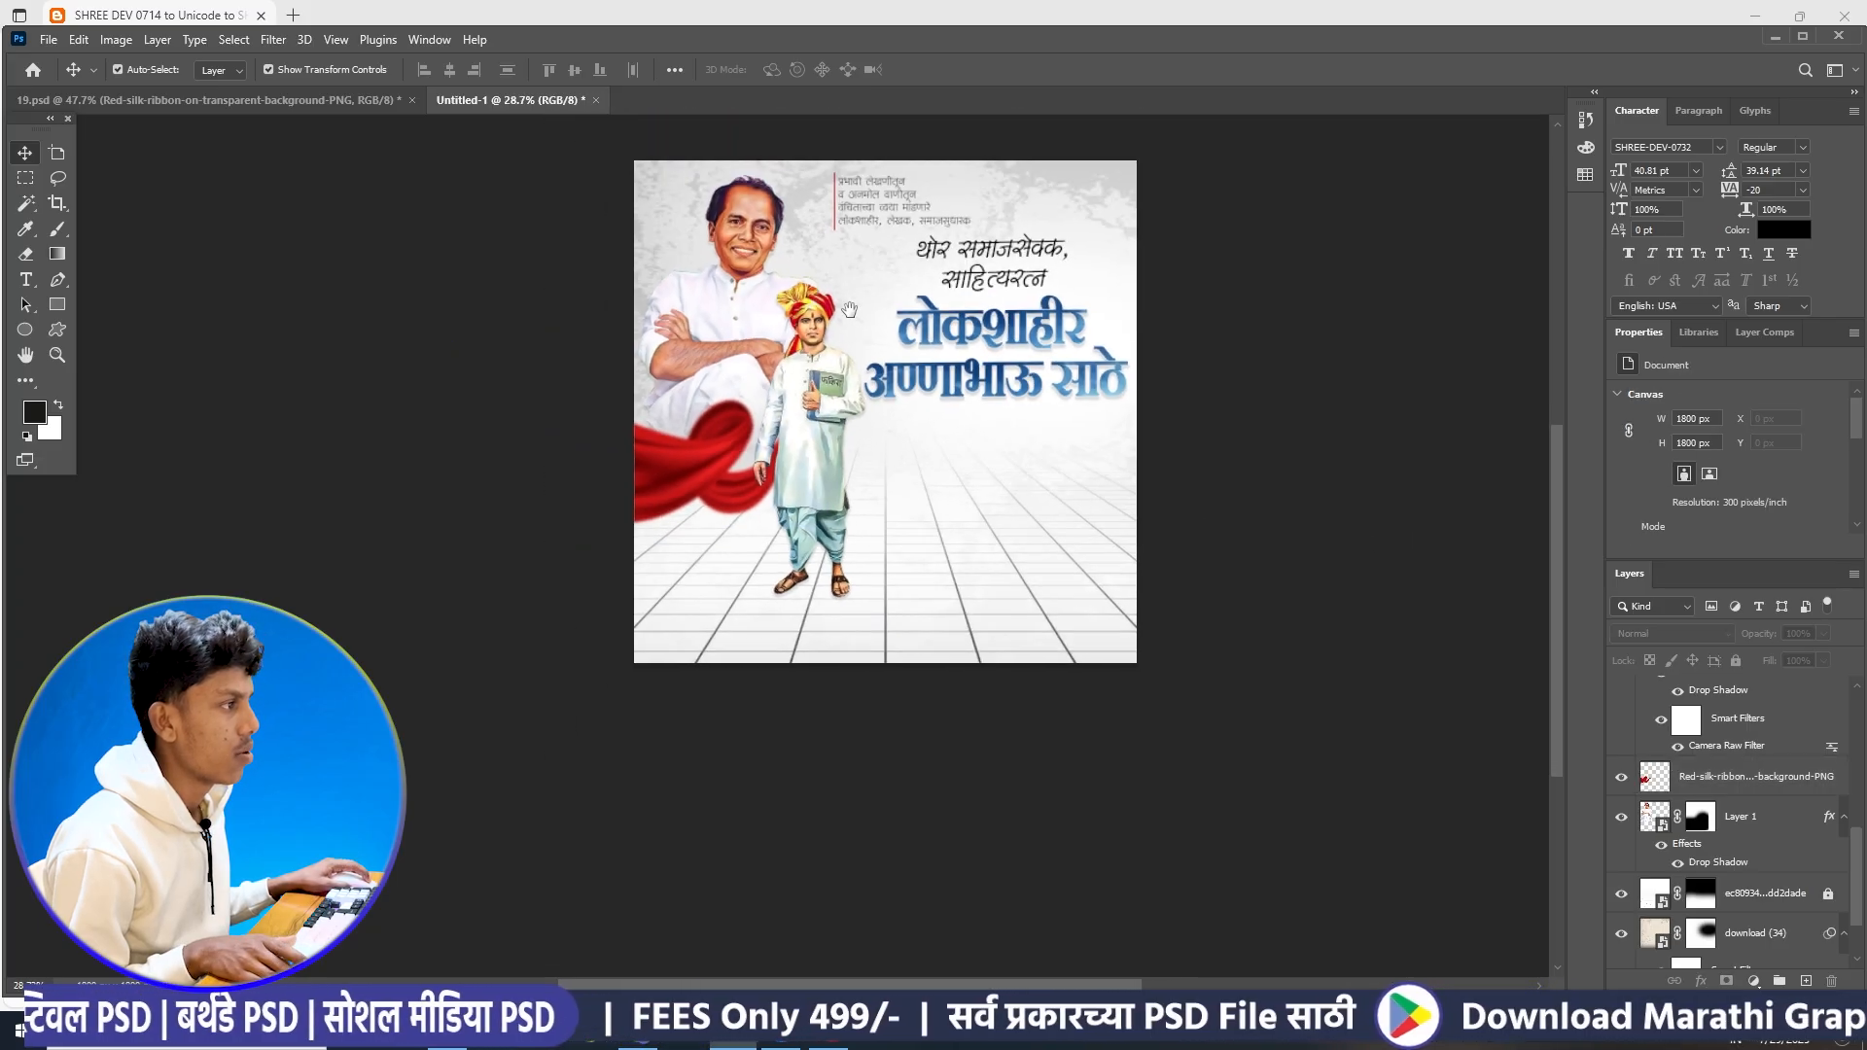
drag(849, 309, 843, 378)
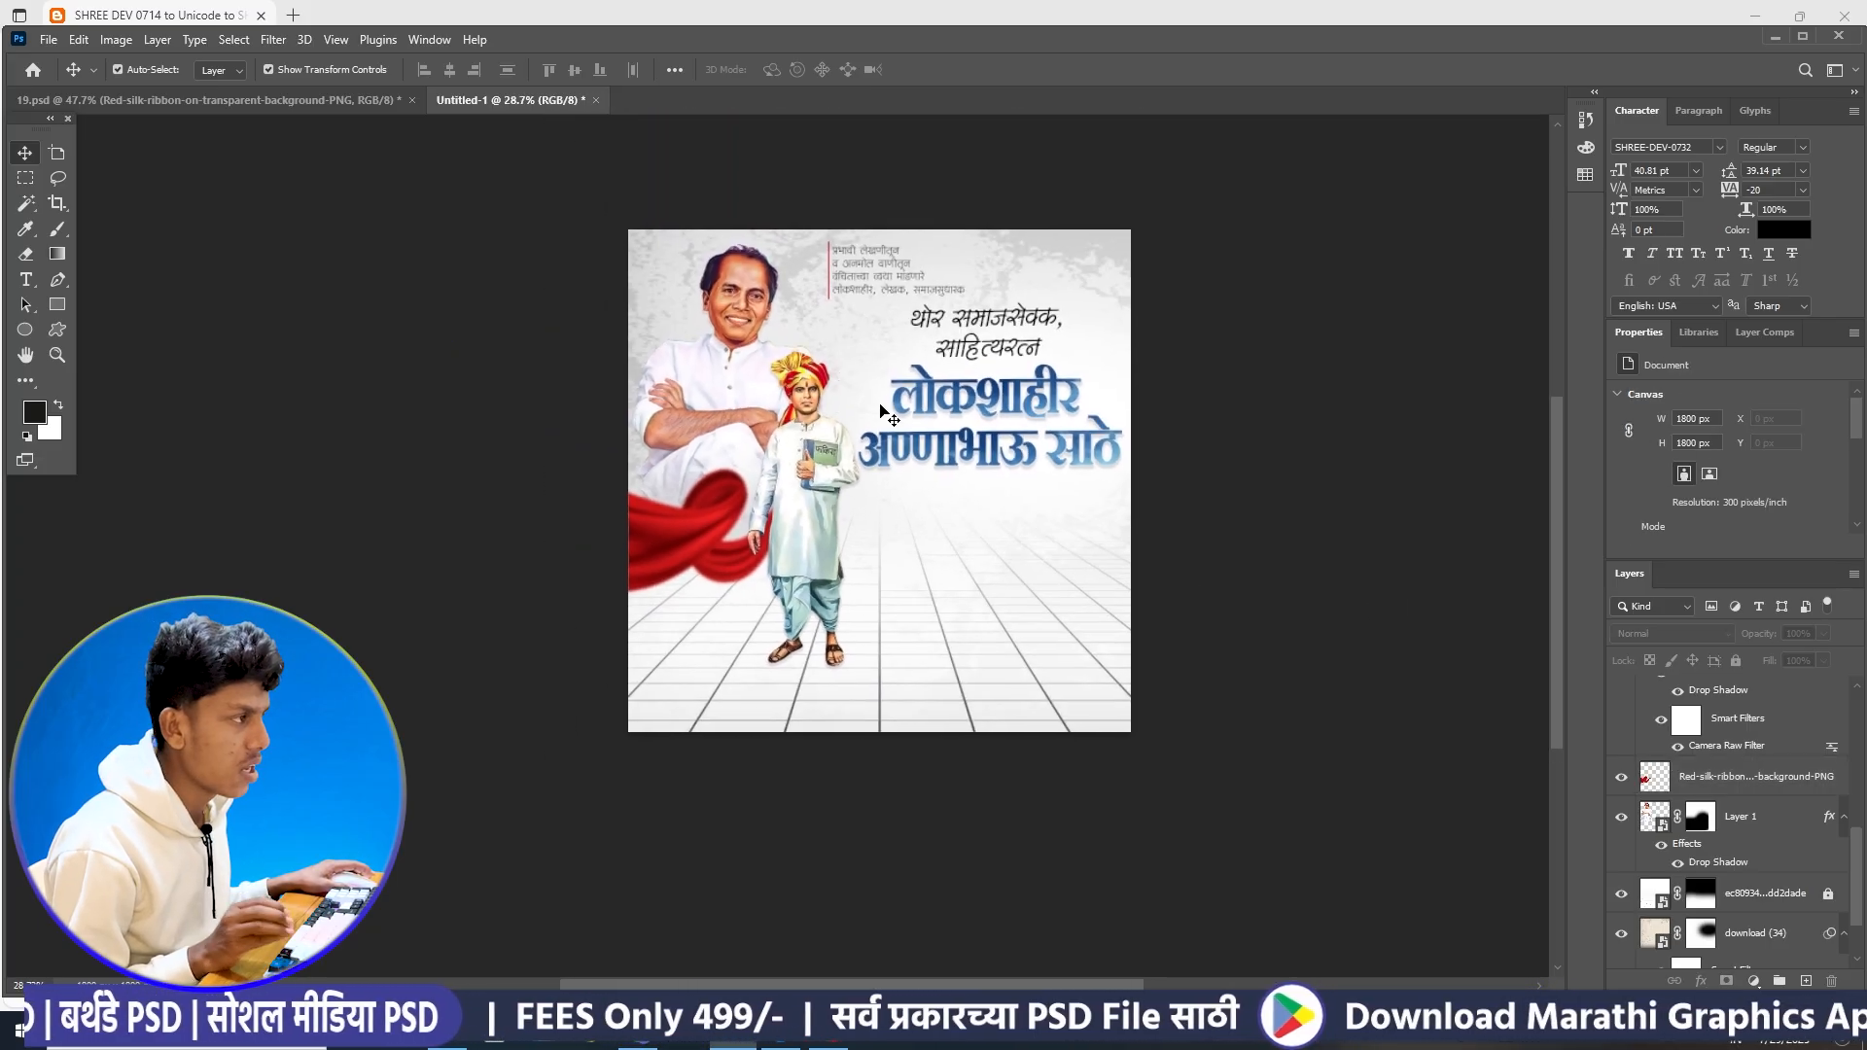
scroll(823, 404, up, 1)
drag(879, 446, 871, 429)
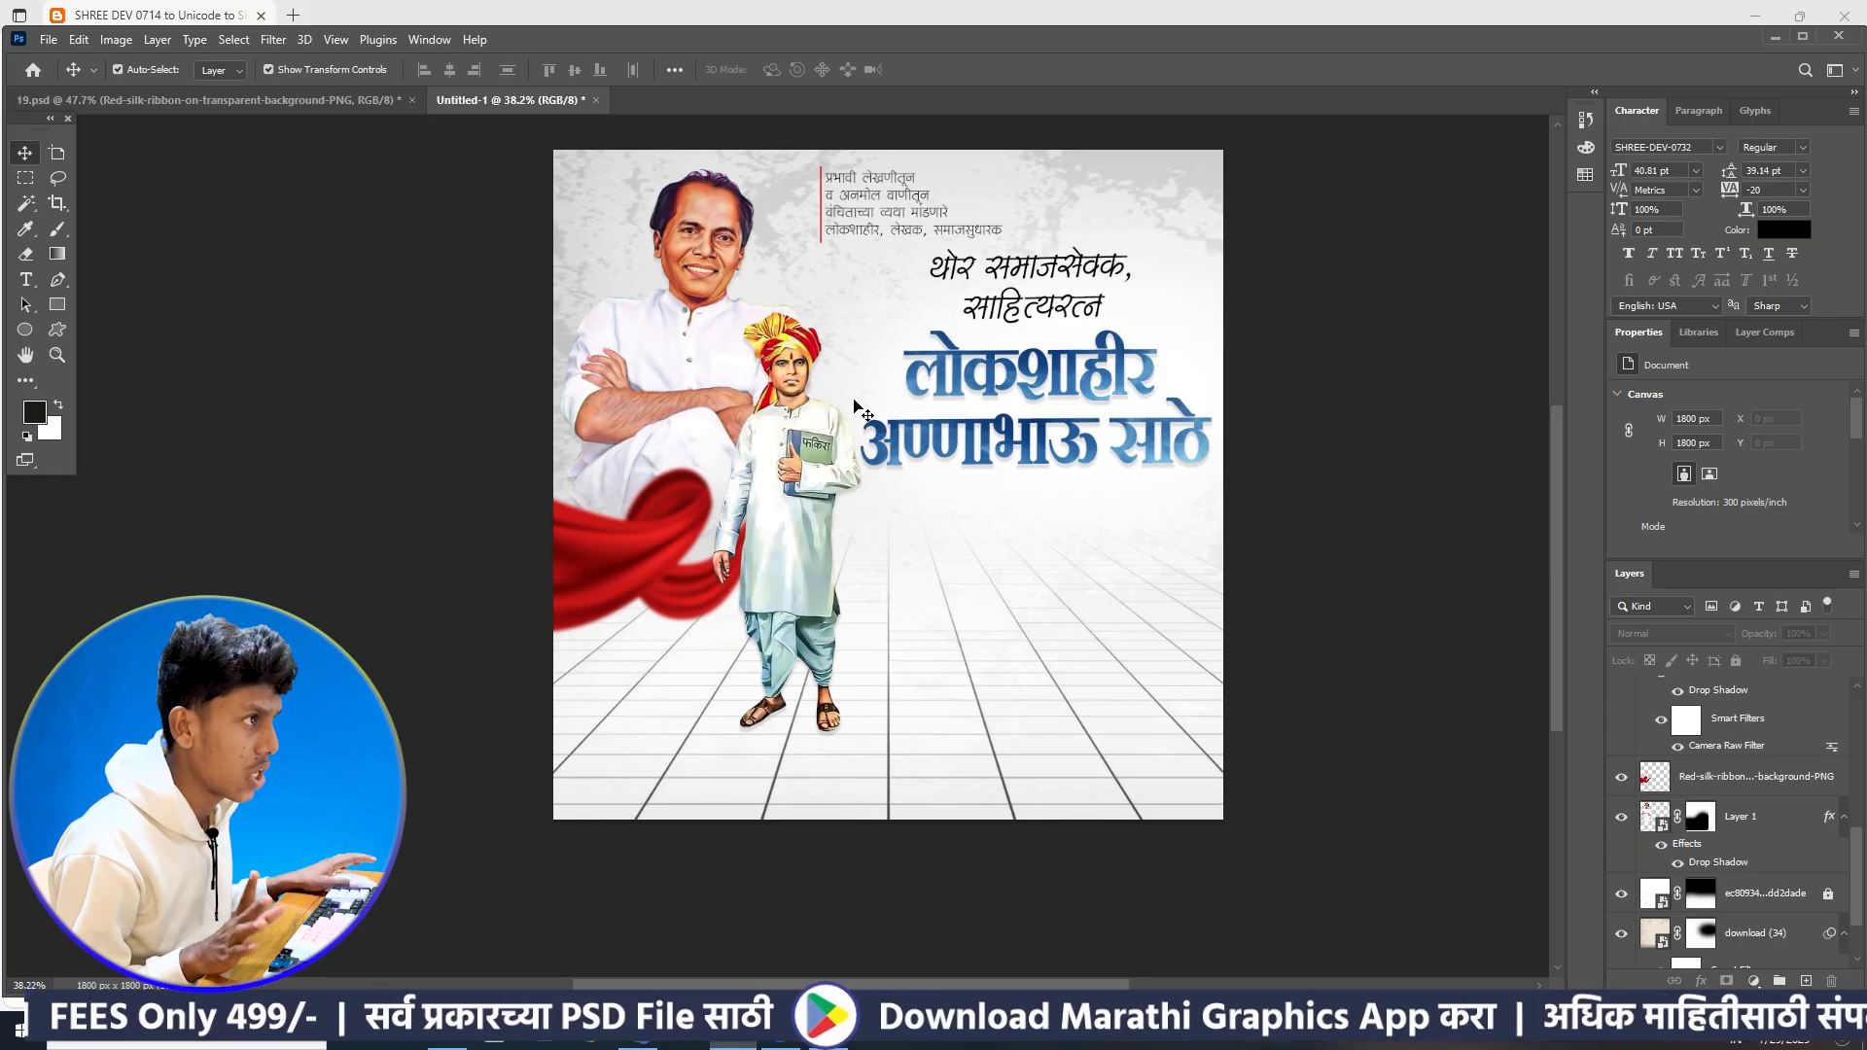
scroll(855, 399, down, 1)
scroll(908, 431, up, 1)
drag(895, 433, 893, 424)
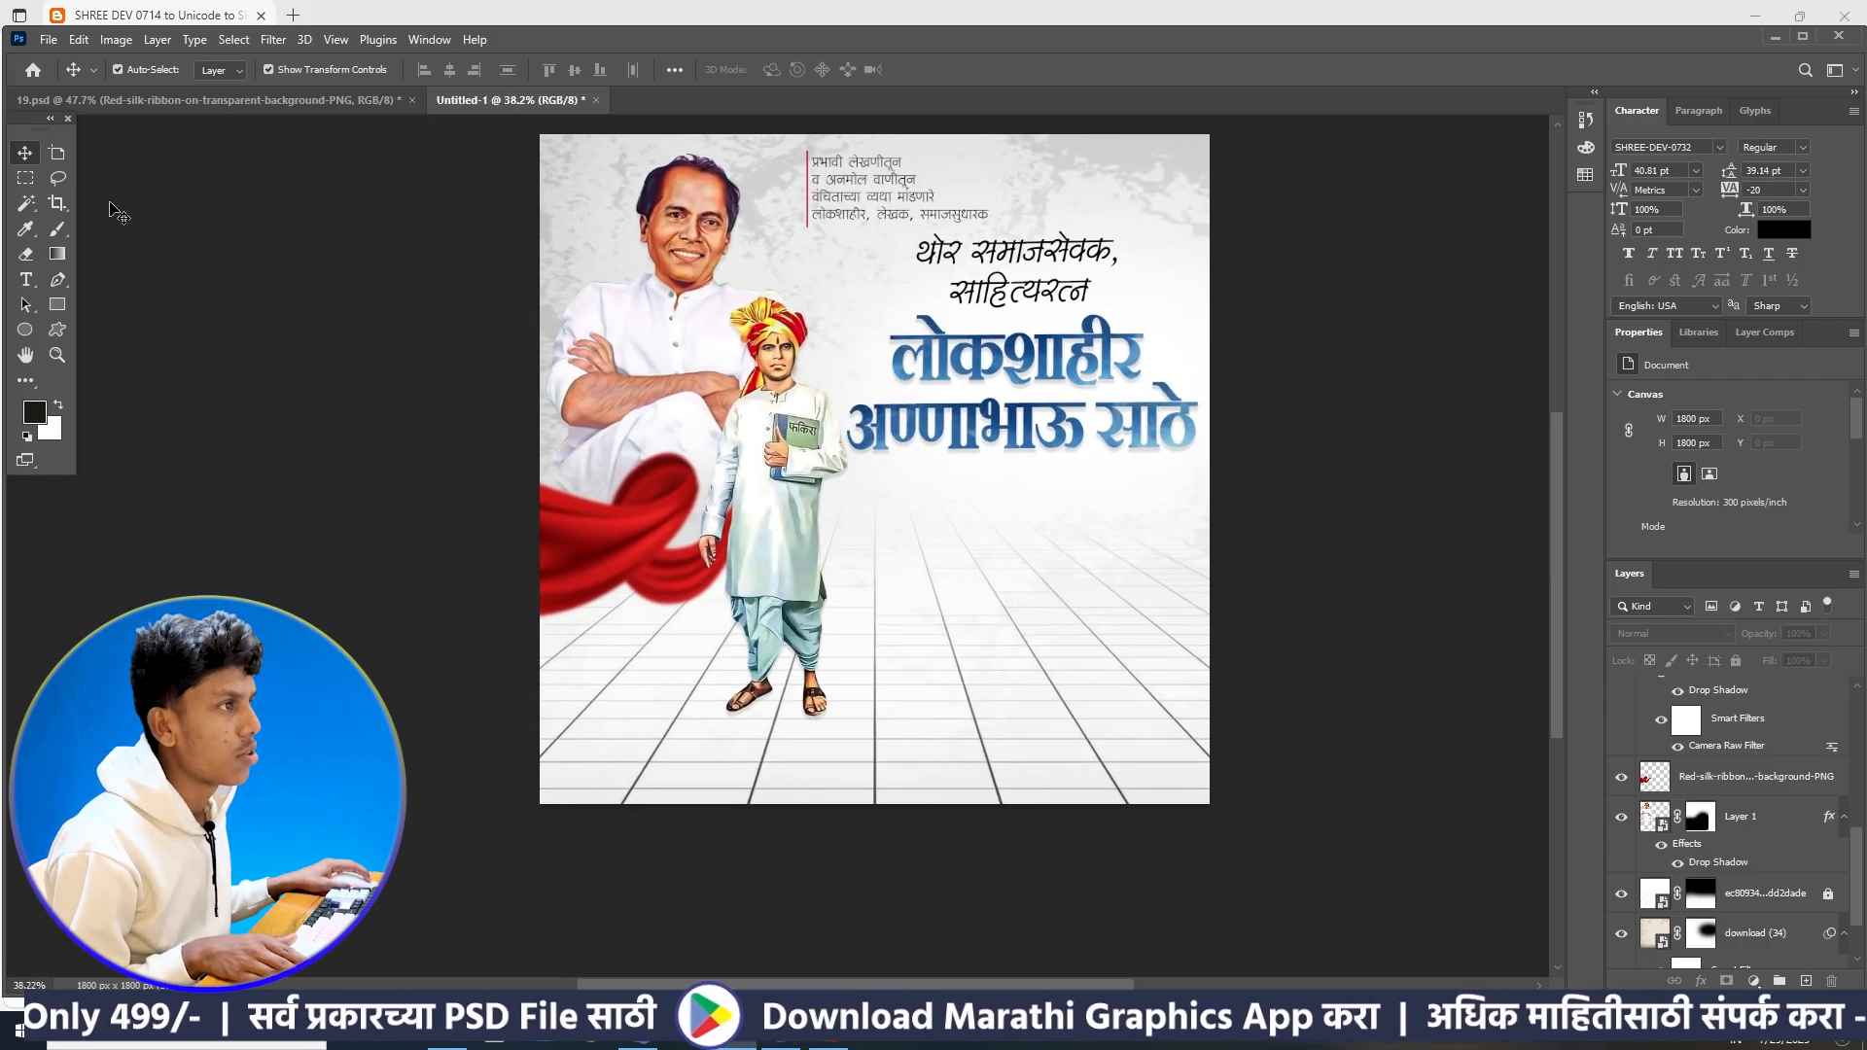
- Copy the red bottom bar, its yellow backing rectangle, the black silhouette and the ADD PHOTO text from 19.psd into Untitled-1
click(209, 102)
scroll(878, 595, up, 2)
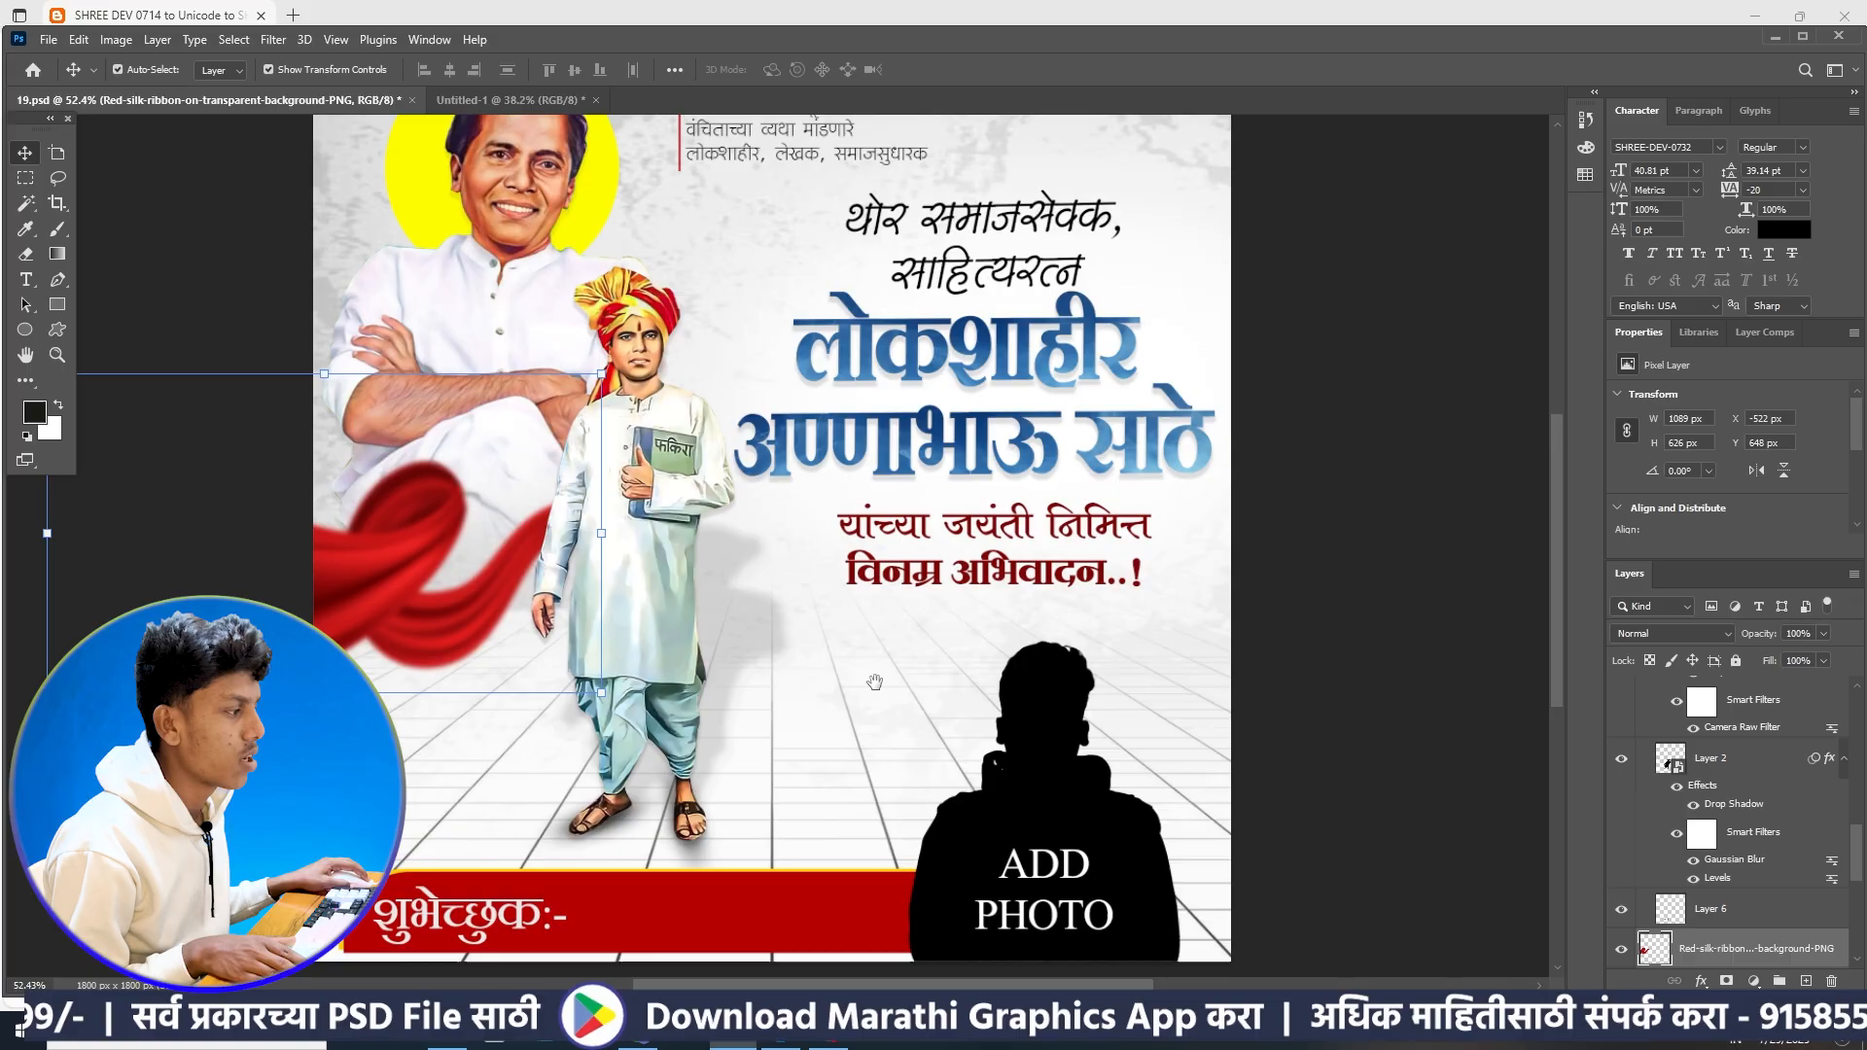
scroll(878, 596, down, 1)
drag(879, 595, 875, 543)
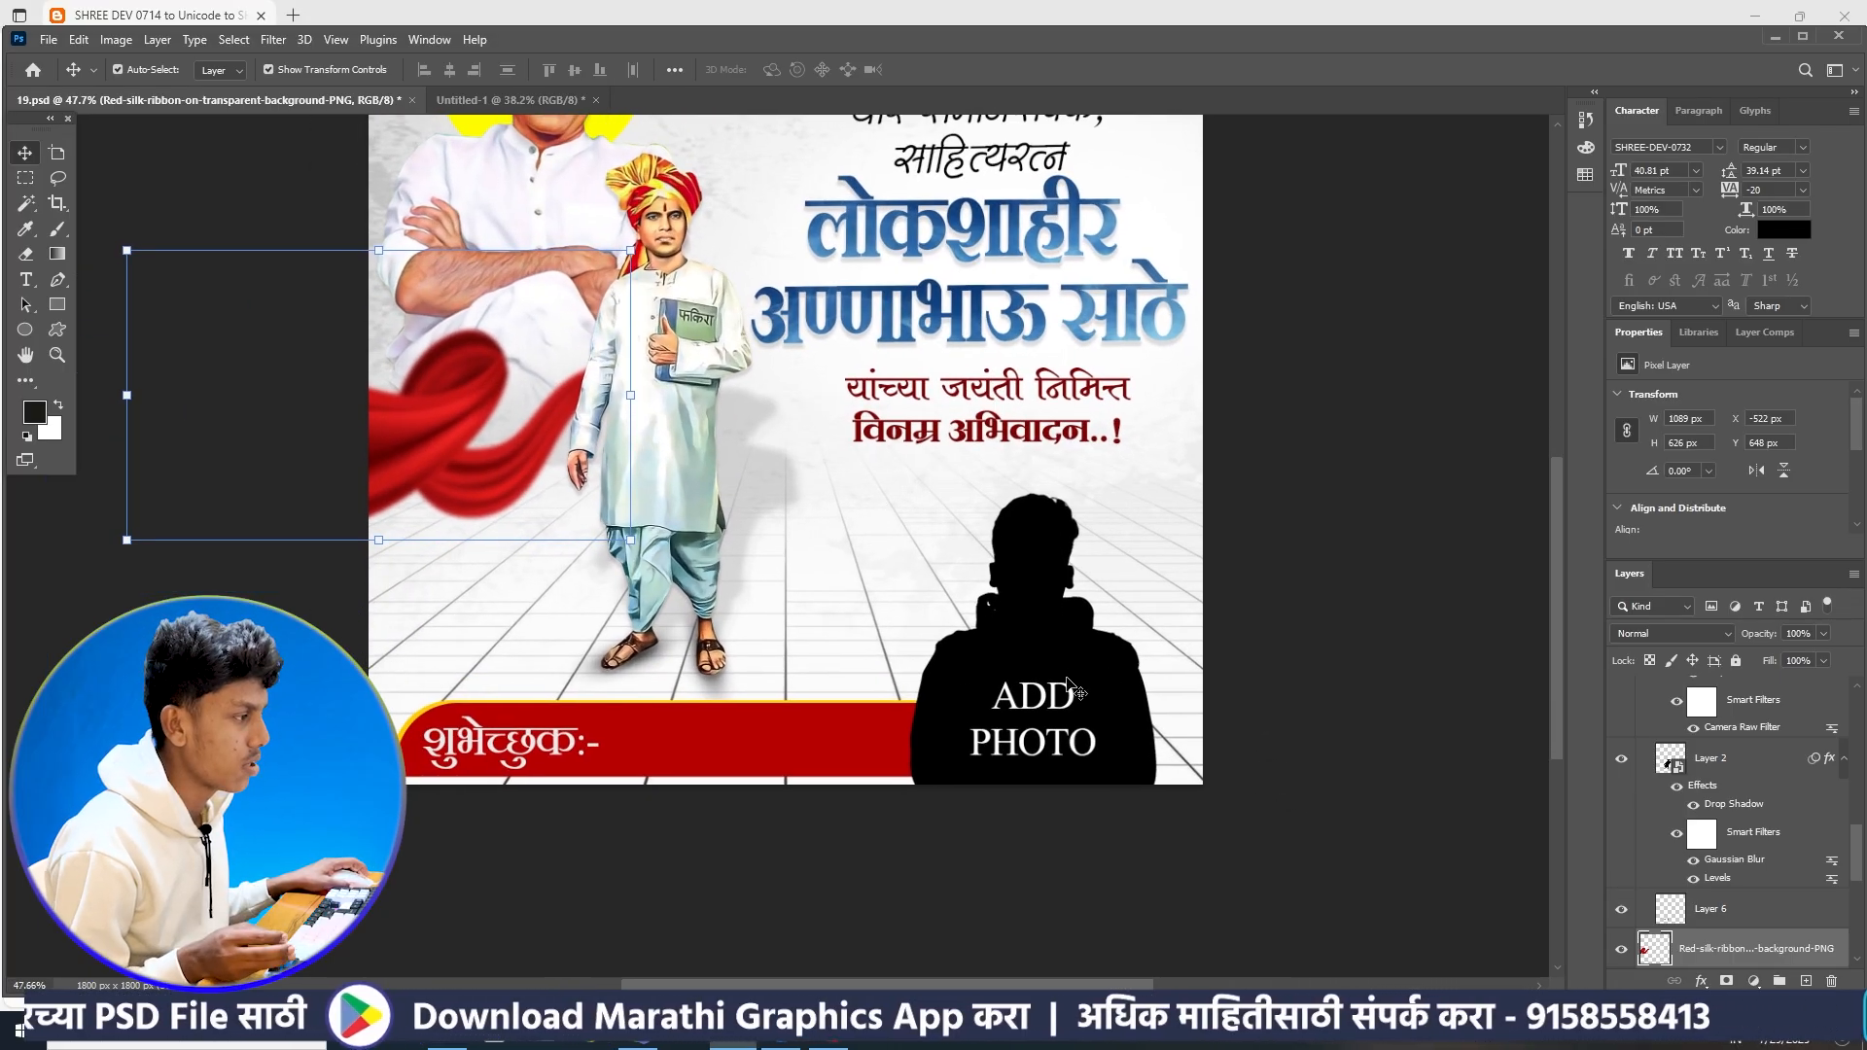
scroll(1033, 739, up, 3)
scroll(1056, 630, down, 3)
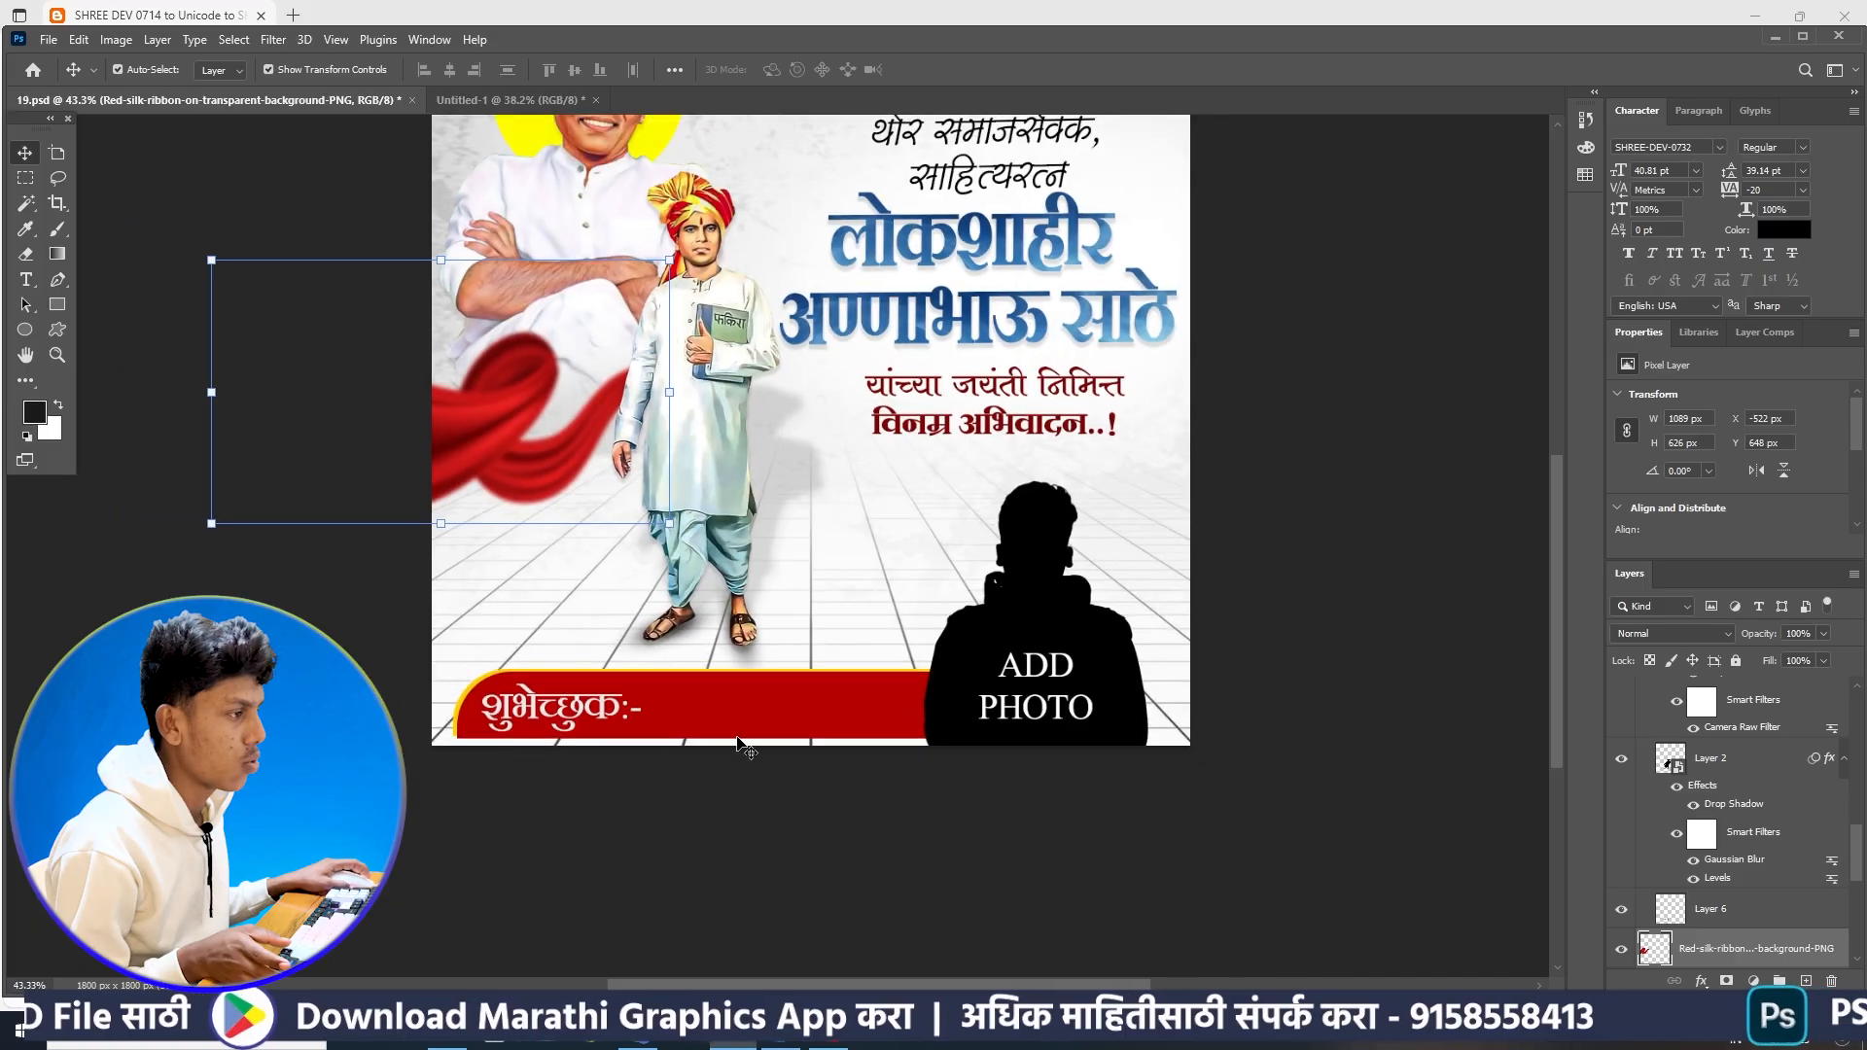
click(757, 704)
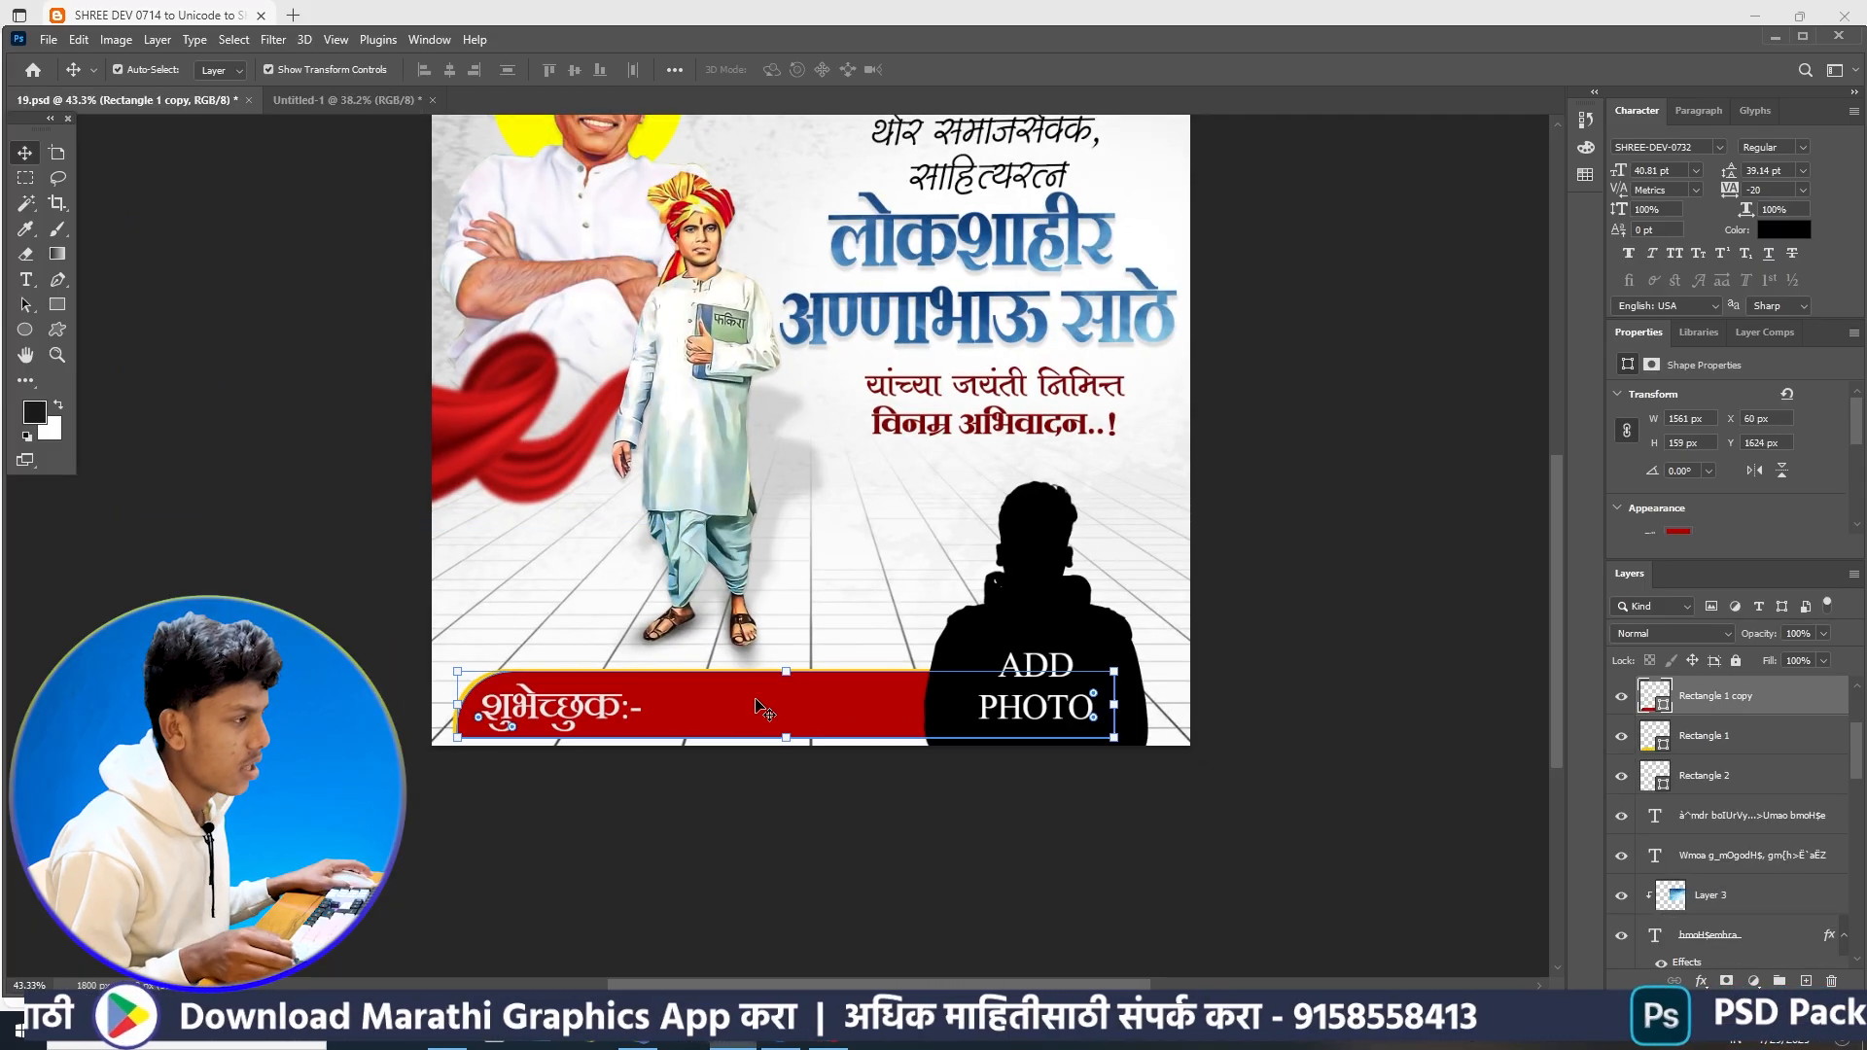
shift+click(1706, 743)
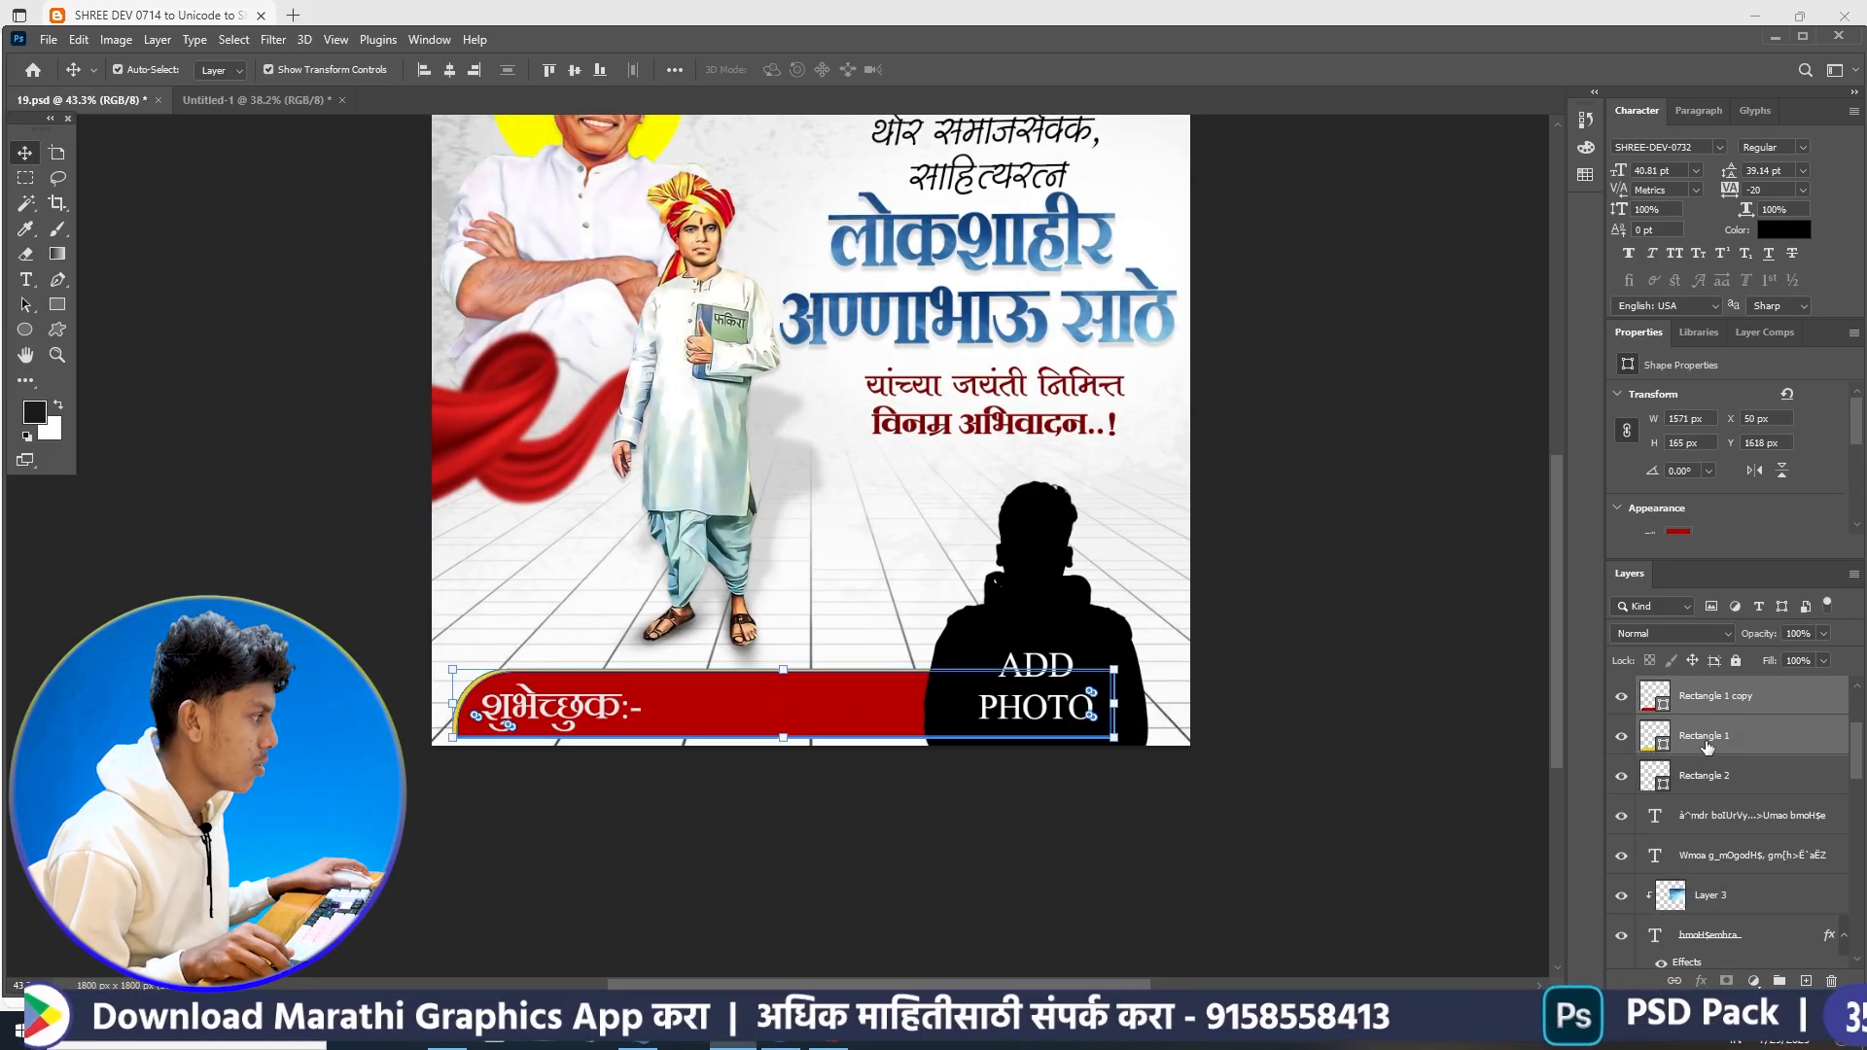
shift+click(1041, 707)
shift+click(1029, 598)
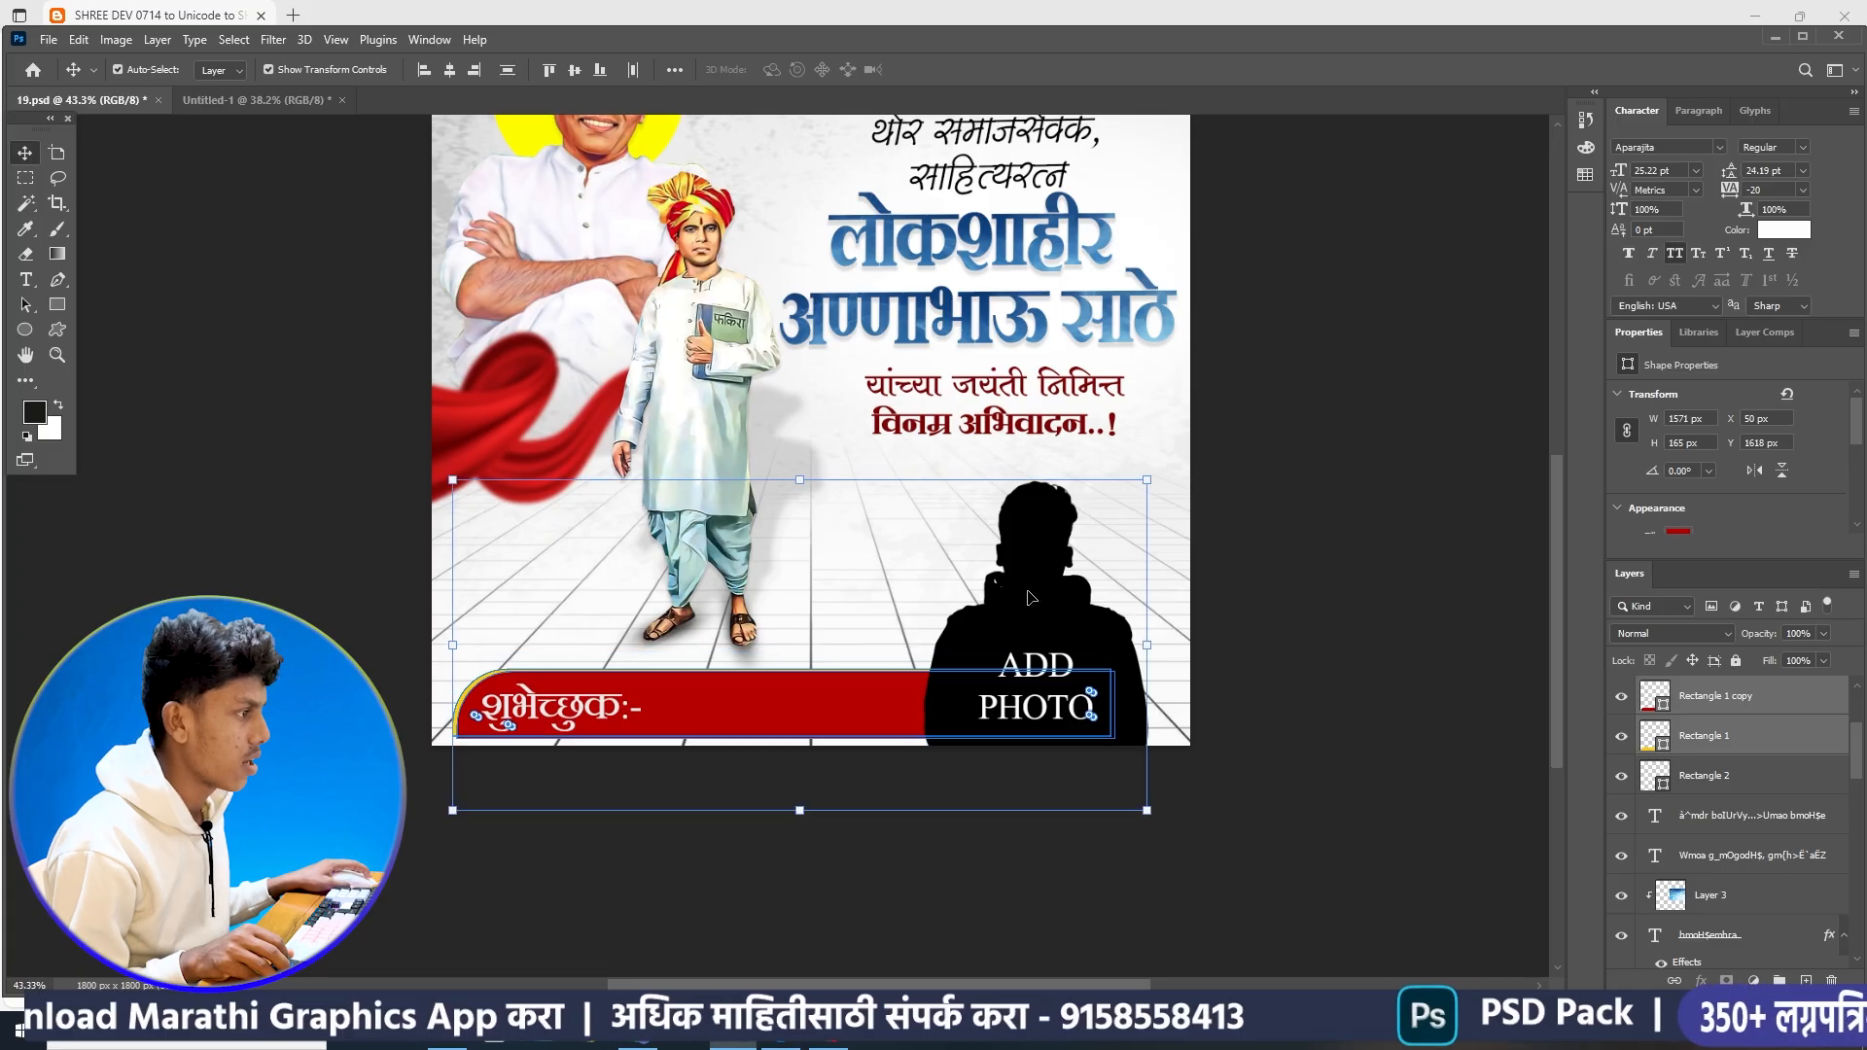
drag(1044, 595, 307, 91)
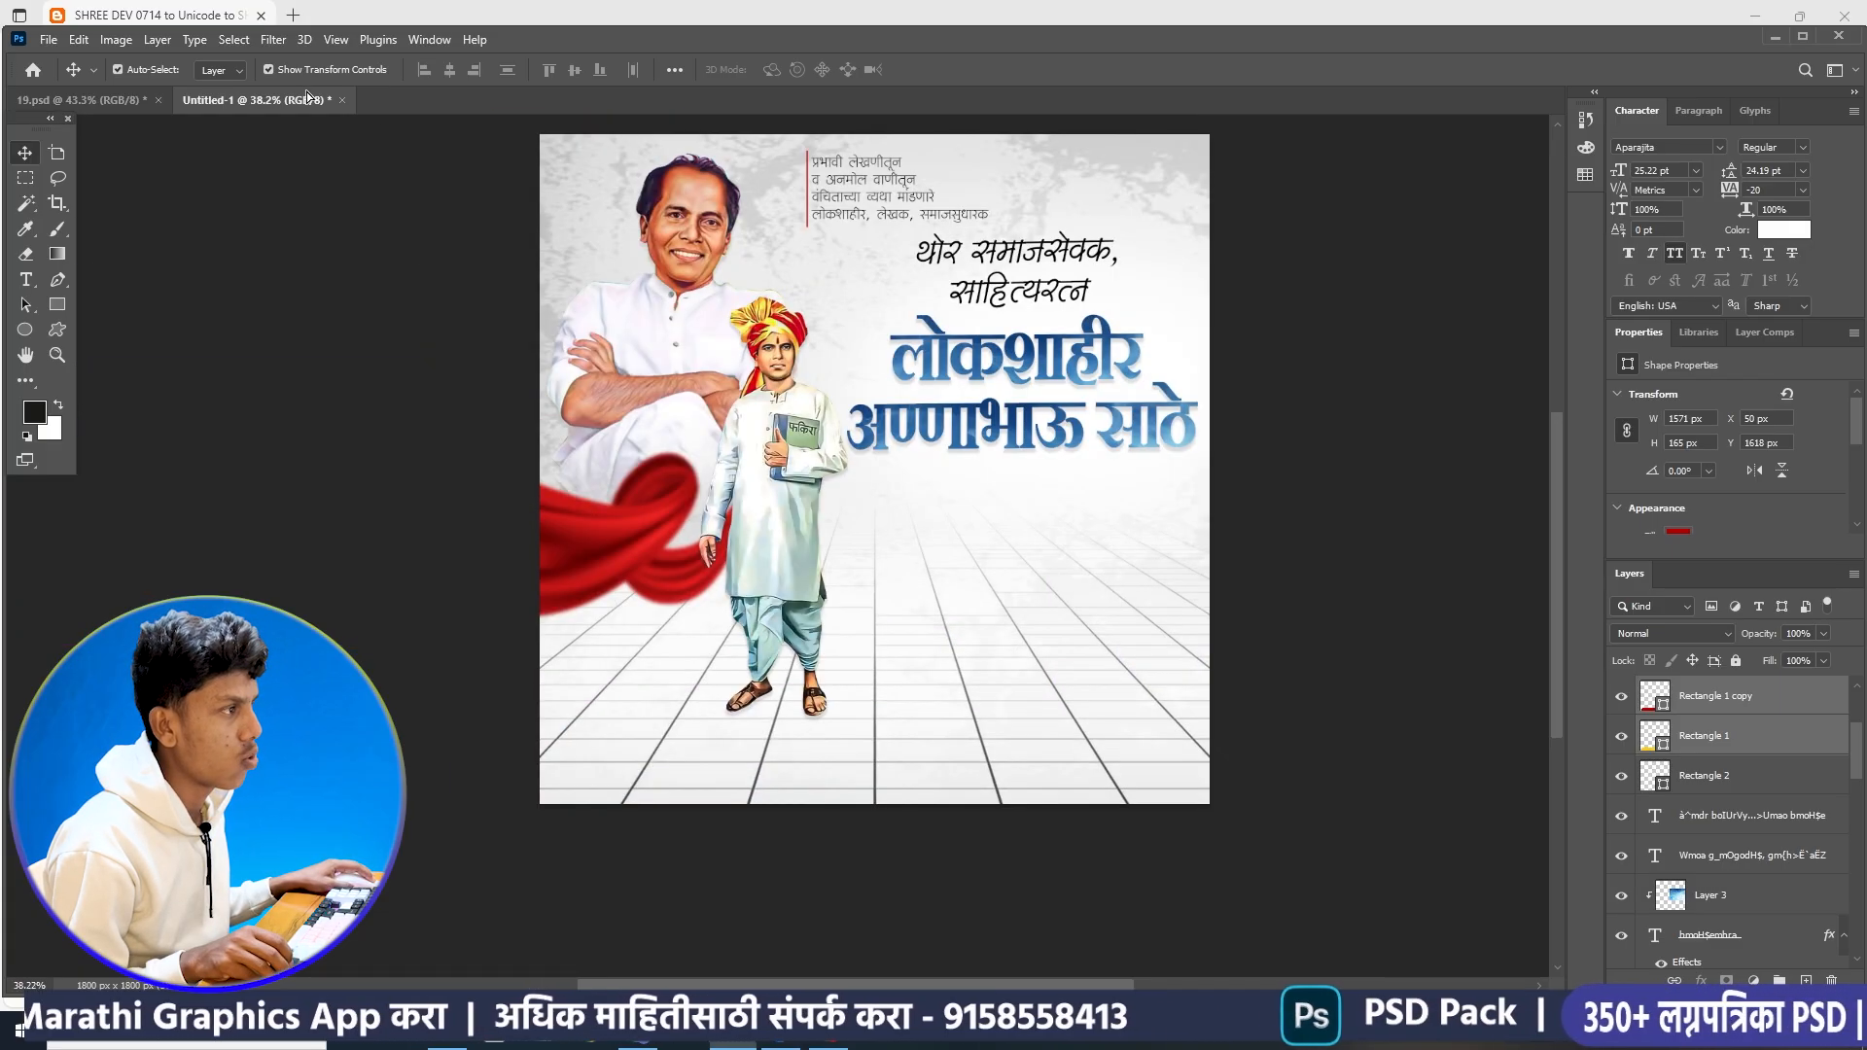
drag(1025, 725, 1026, 726)
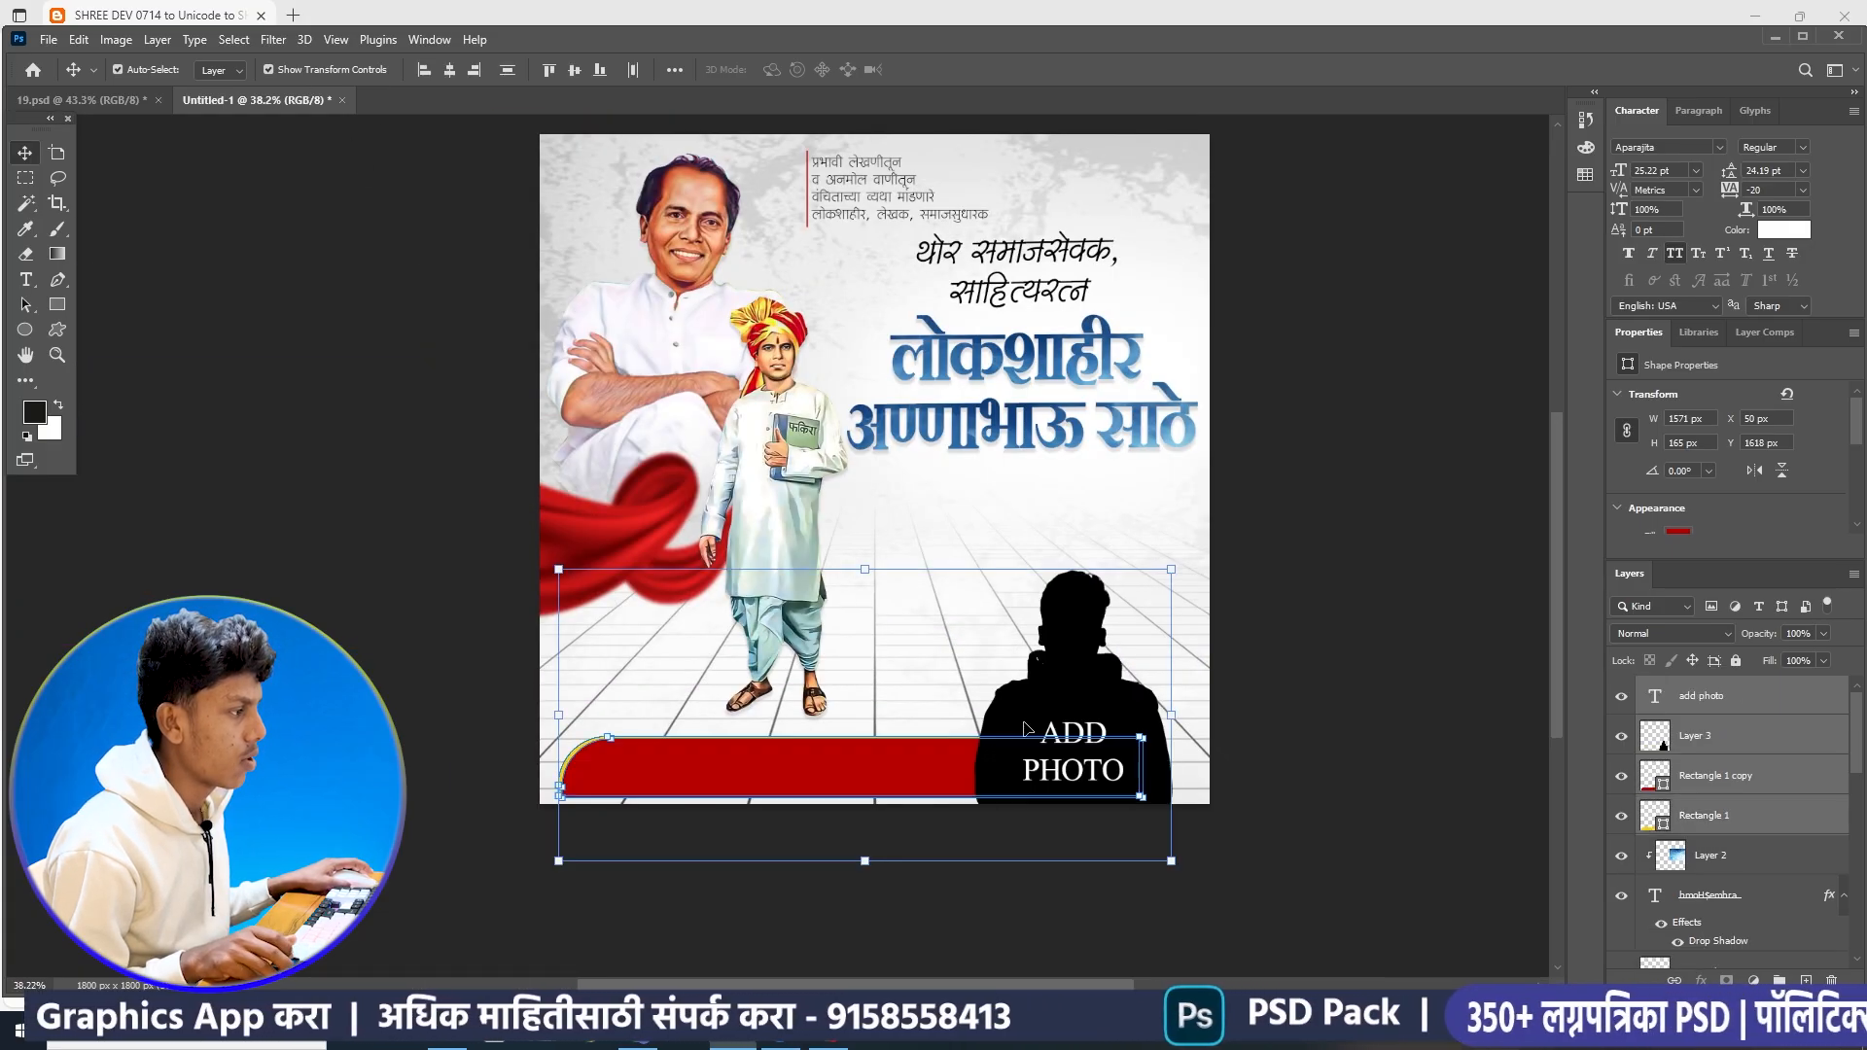
click(1300, 626)
- Add a new empty layer and place it between the standing figure's Layer 2 copy and the red ribbon layer
scroll(1056, 671, up, 1)
drag(986, 663, 994, 628)
scroll(945, 568, down, 2)
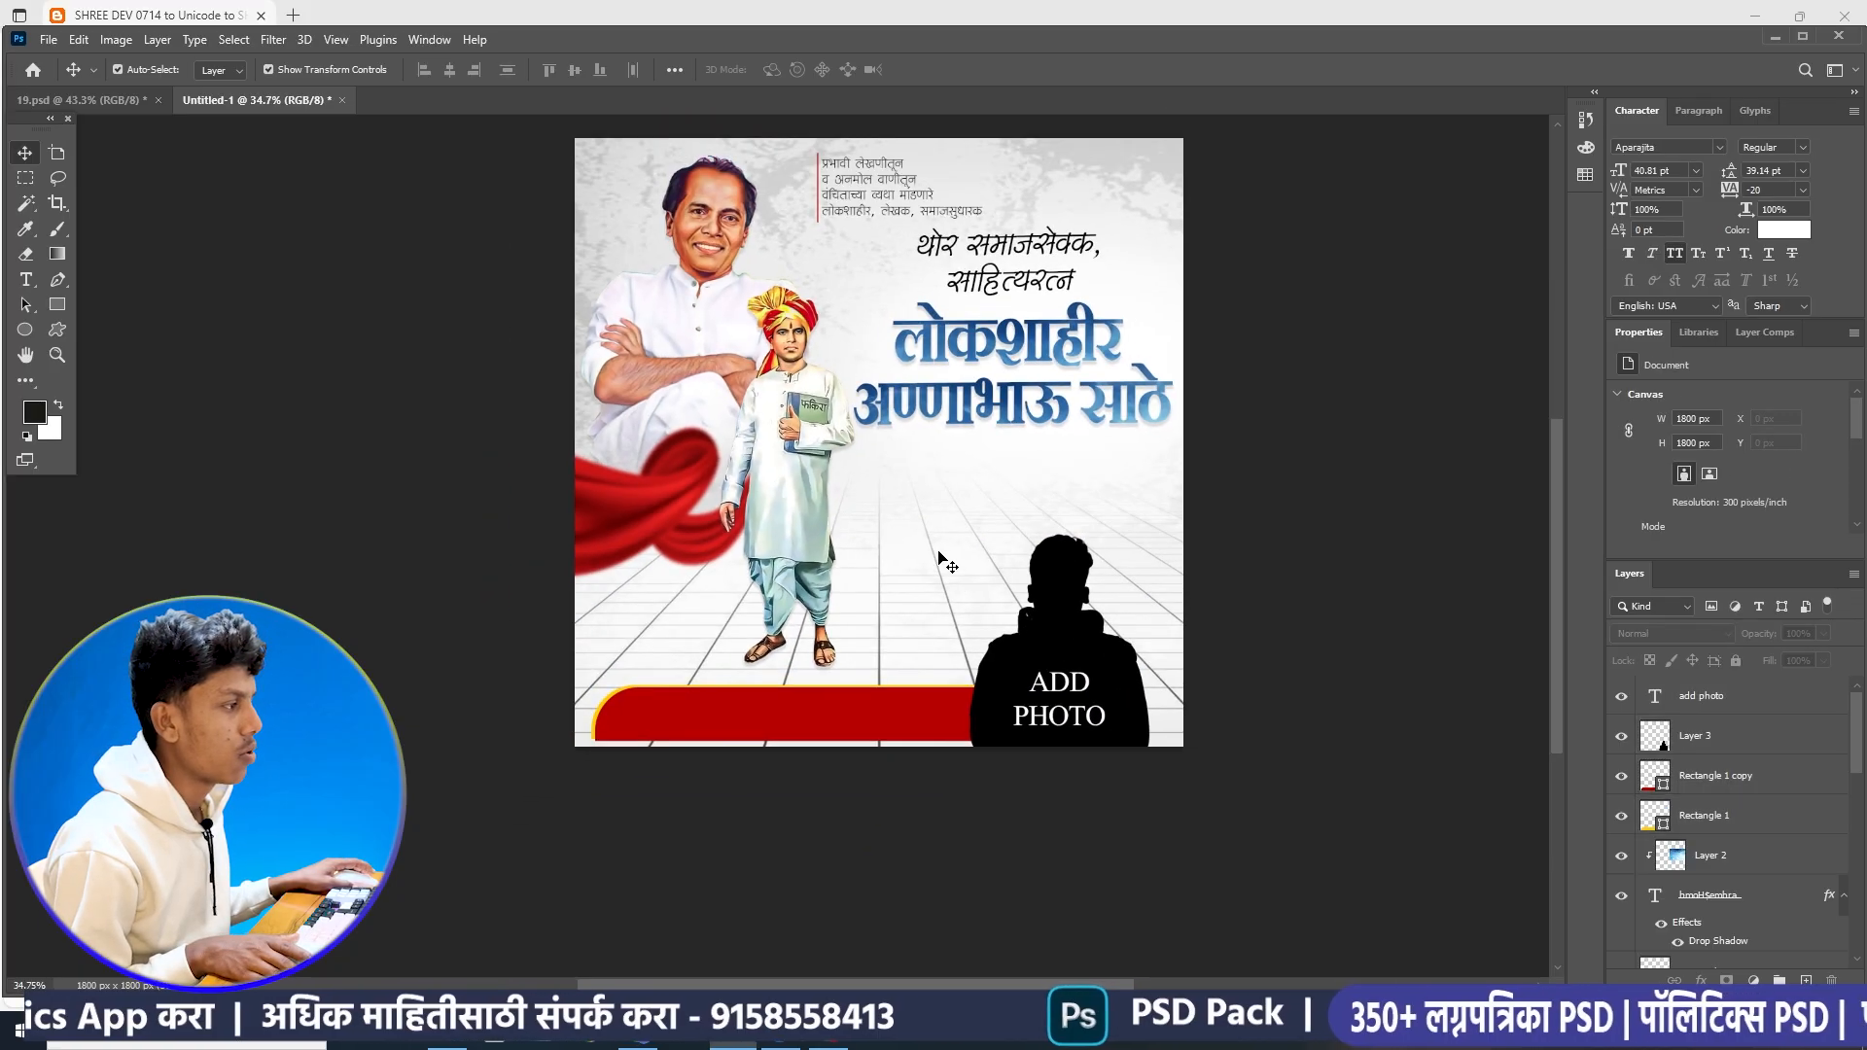
scroll(940, 559, up, 1)
click(745, 519)
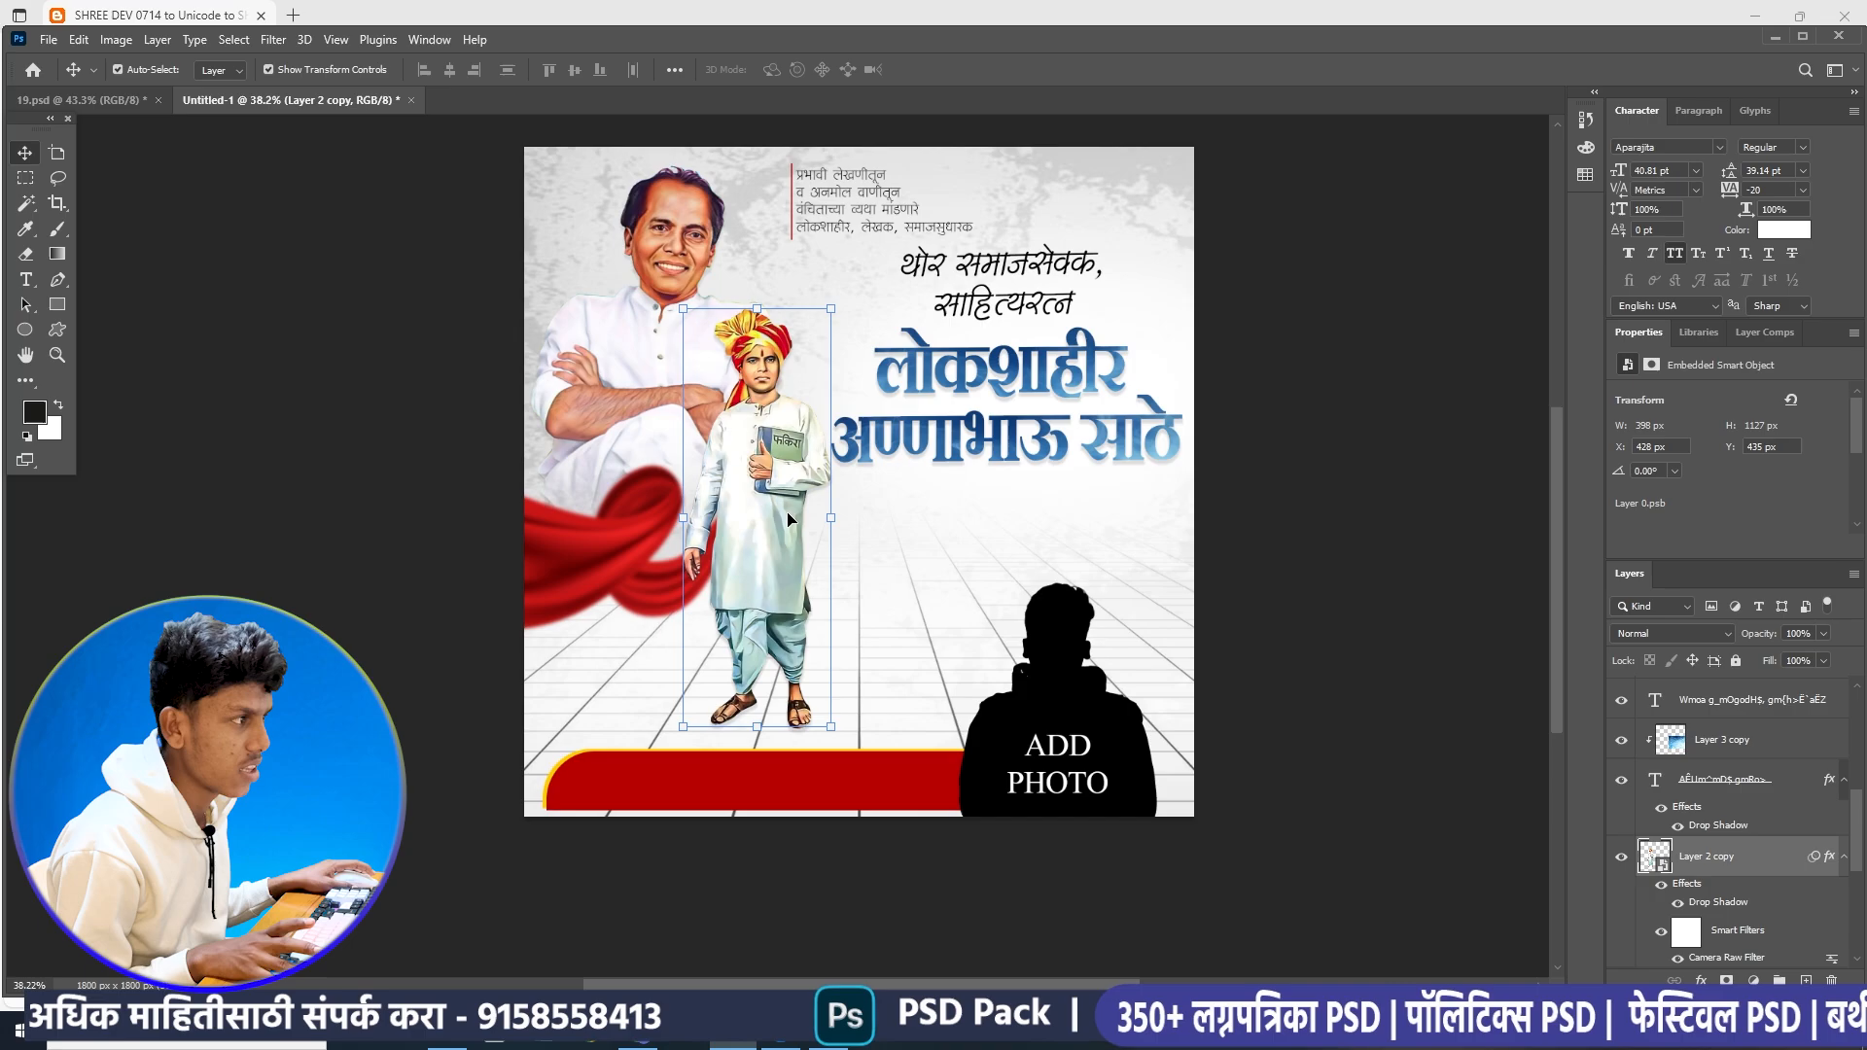
scroll(788, 654, up, 2)
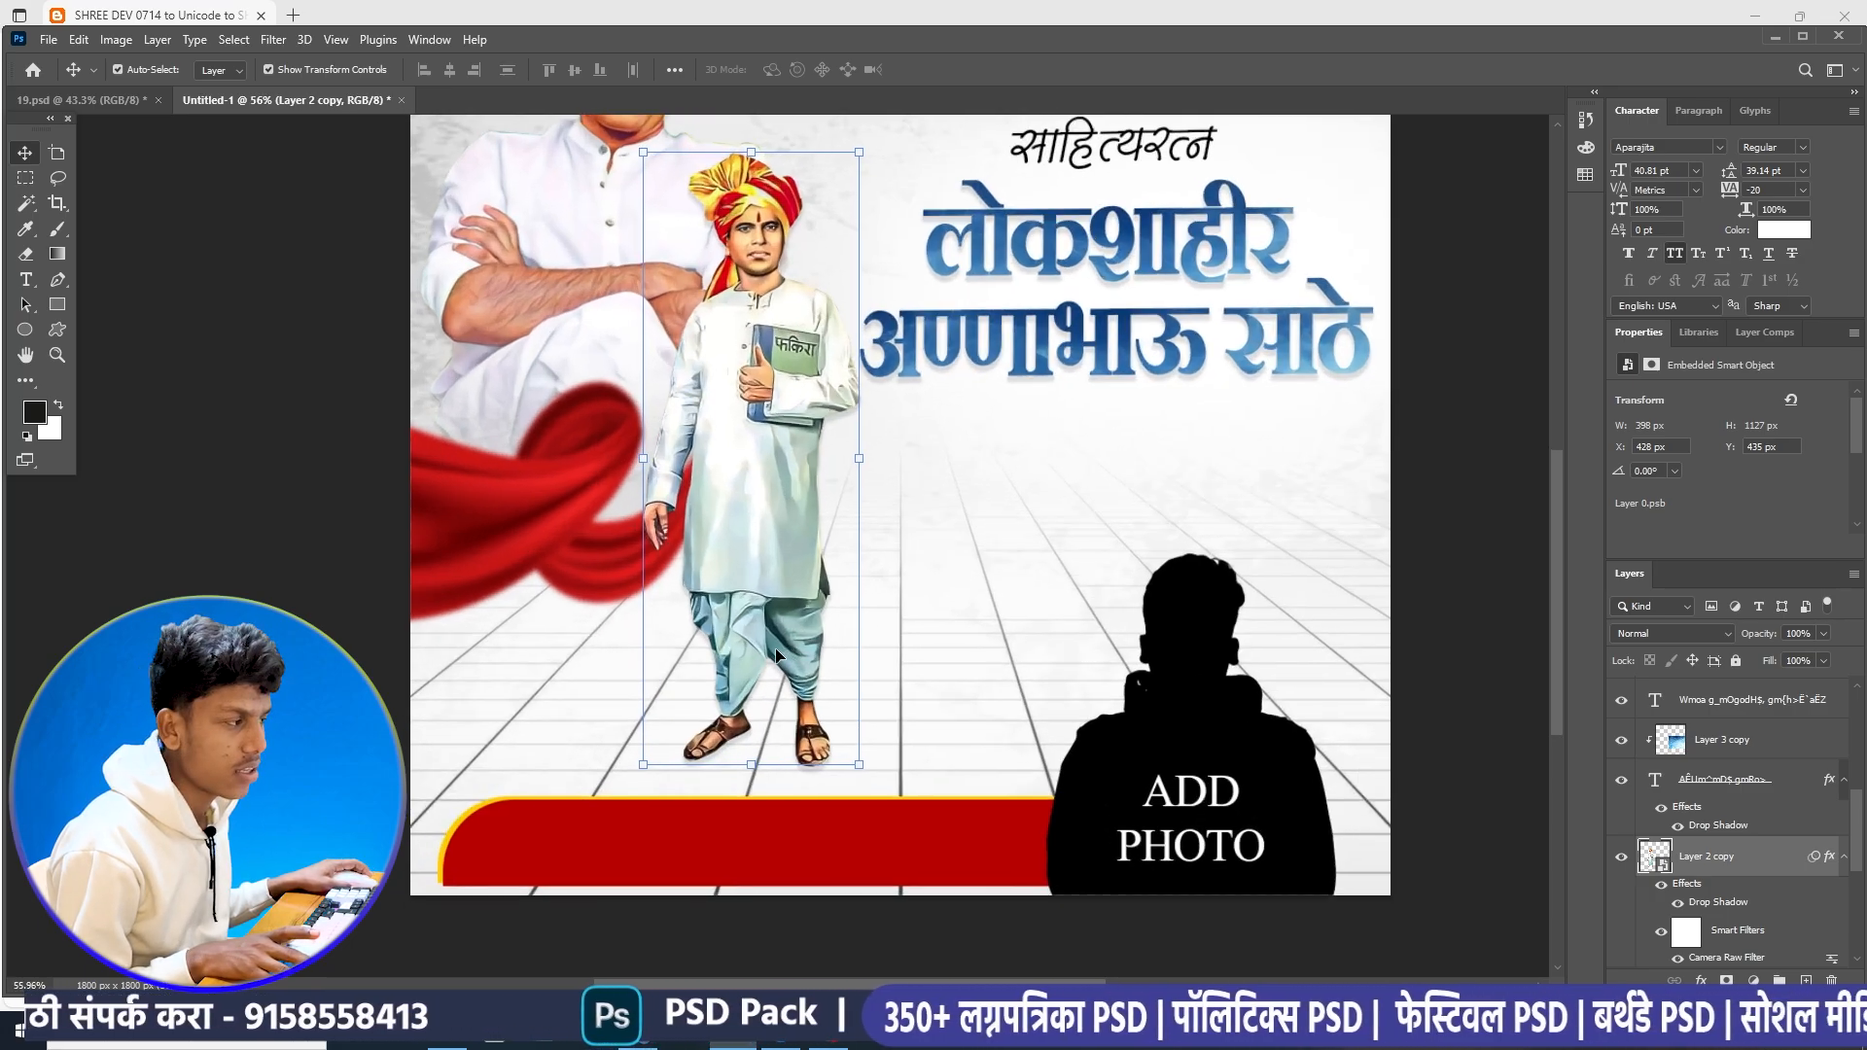
scroll(774, 632, down, 1)
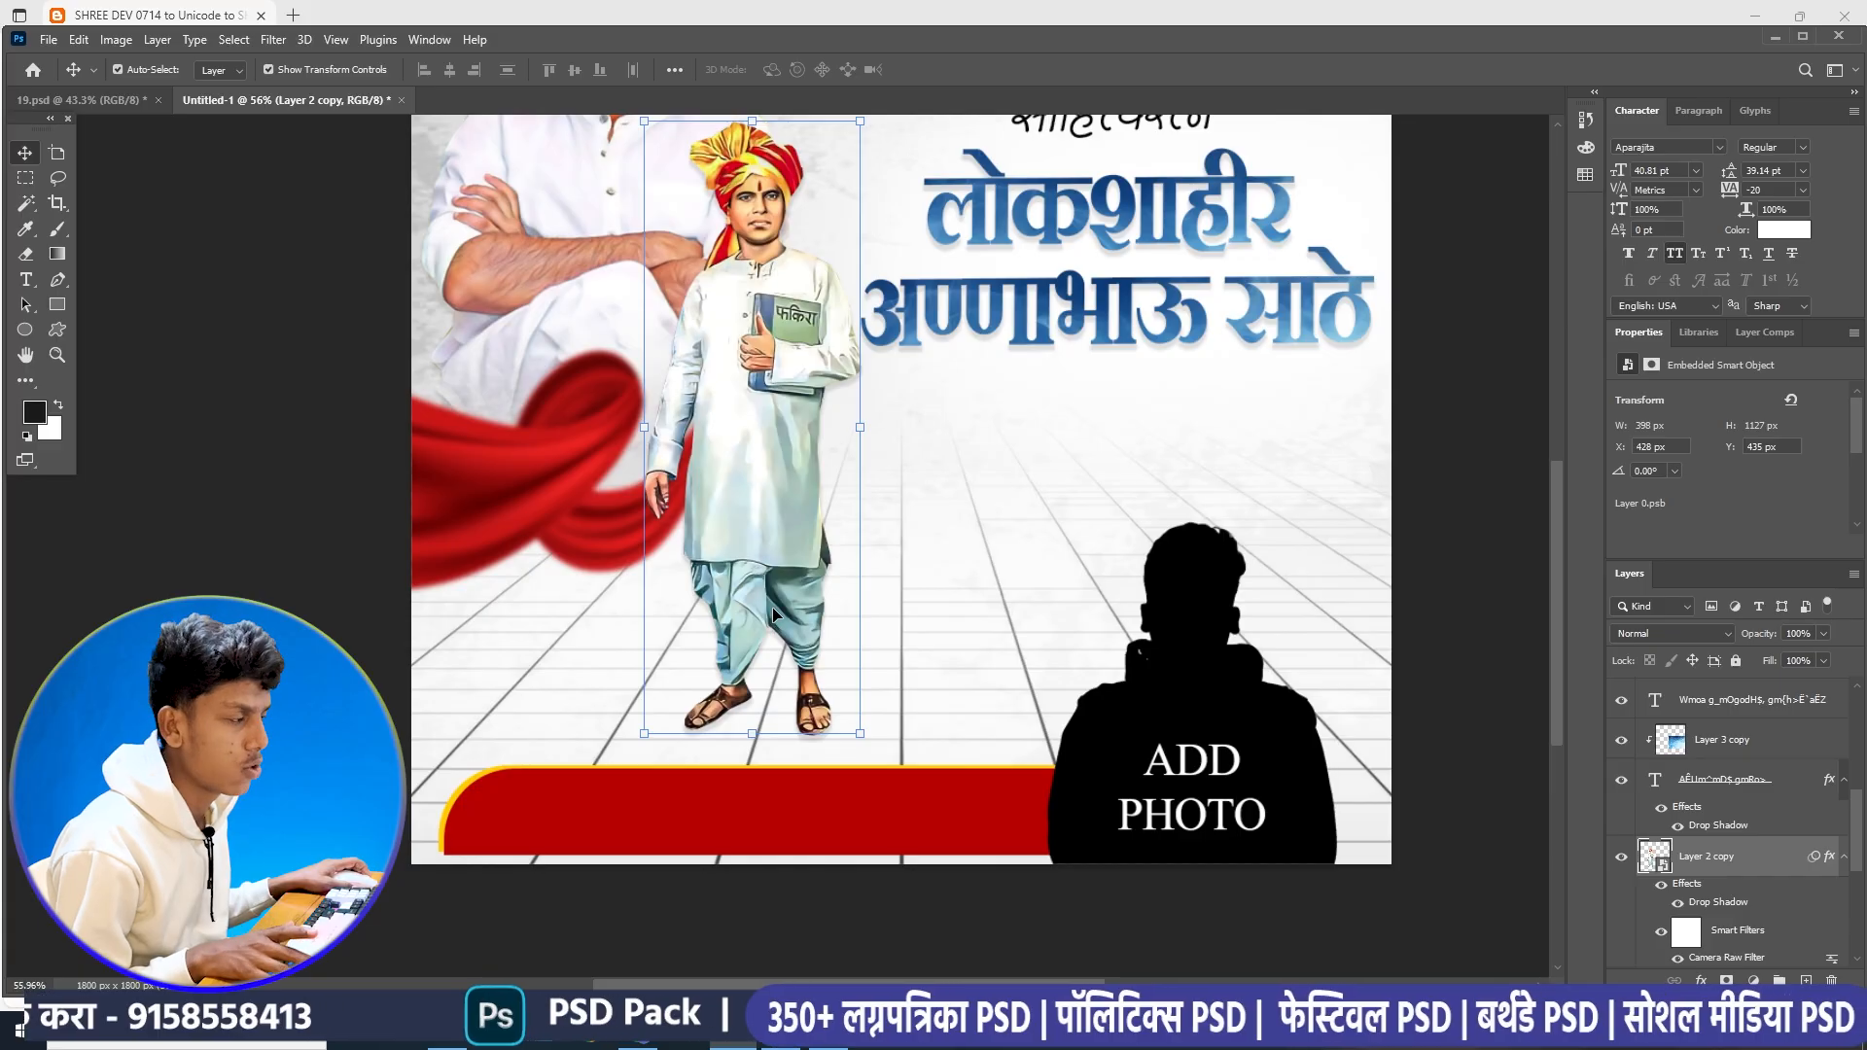
scroll(772, 606, down, 1)
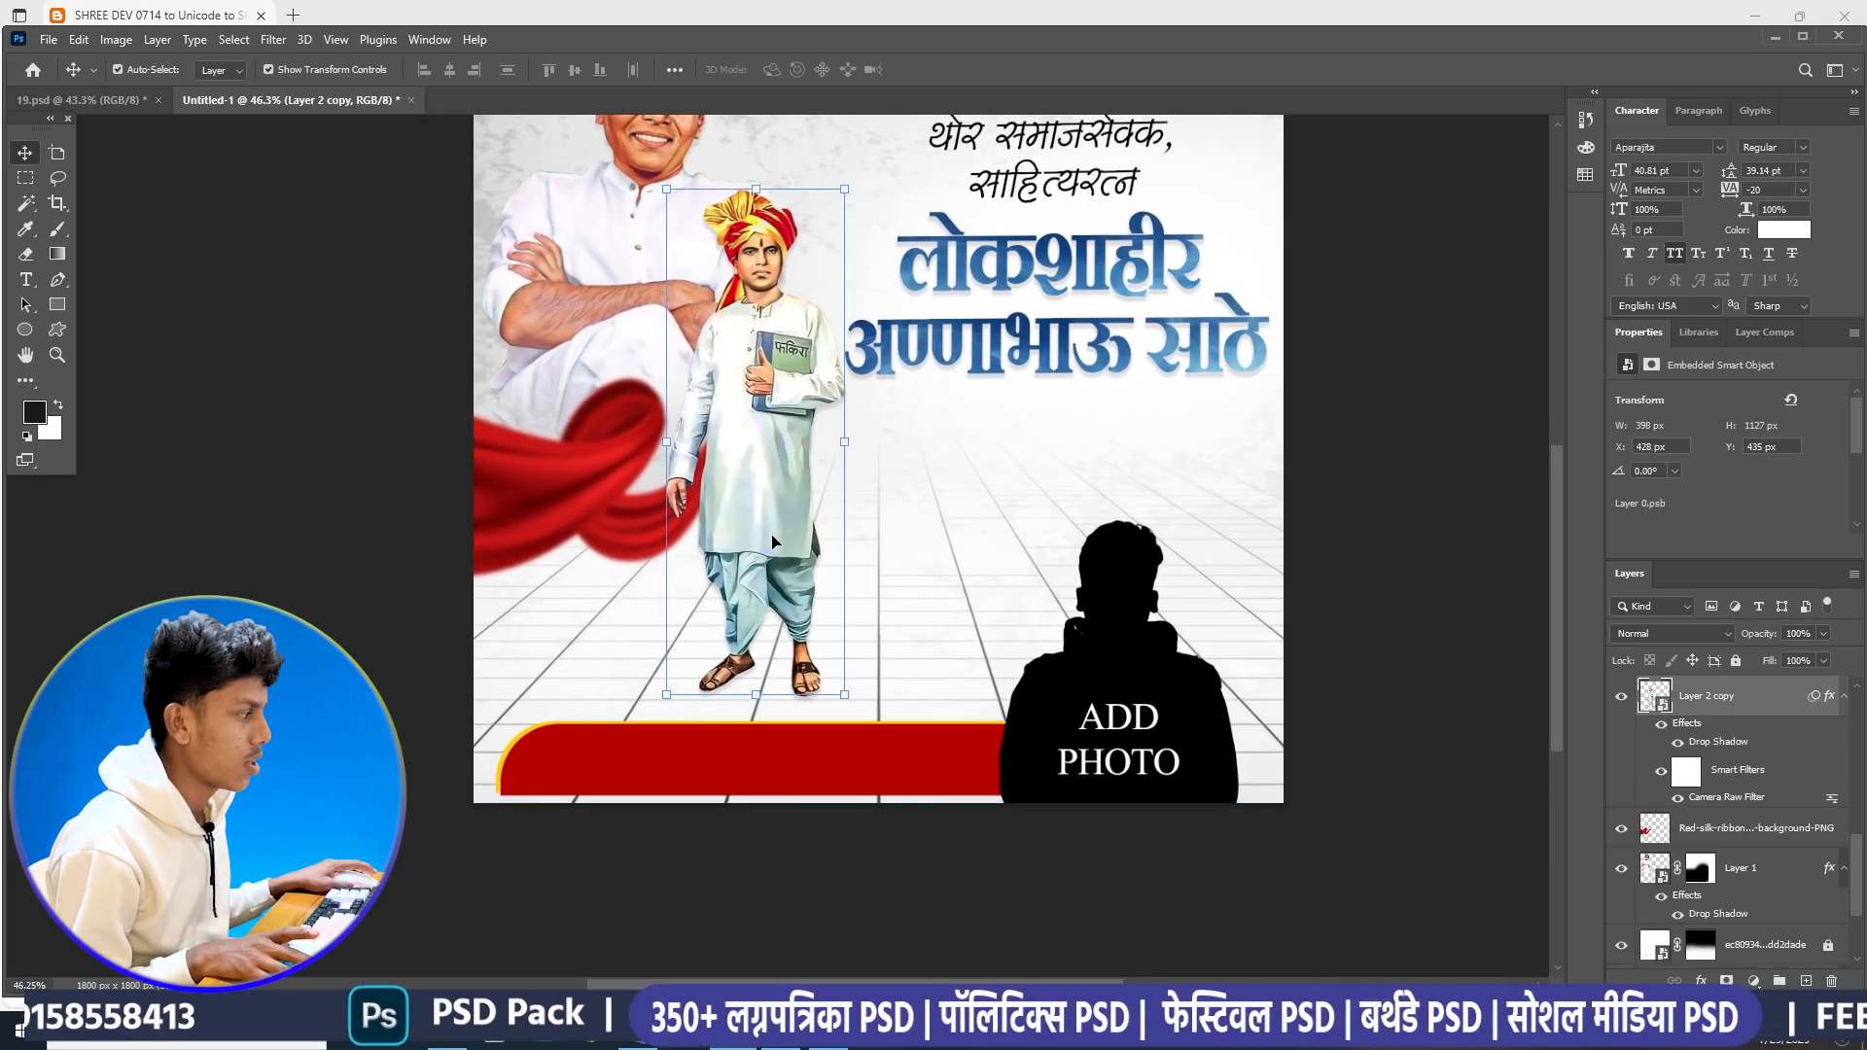
click(1806, 981)
drag(1718, 702, 1741, 844)
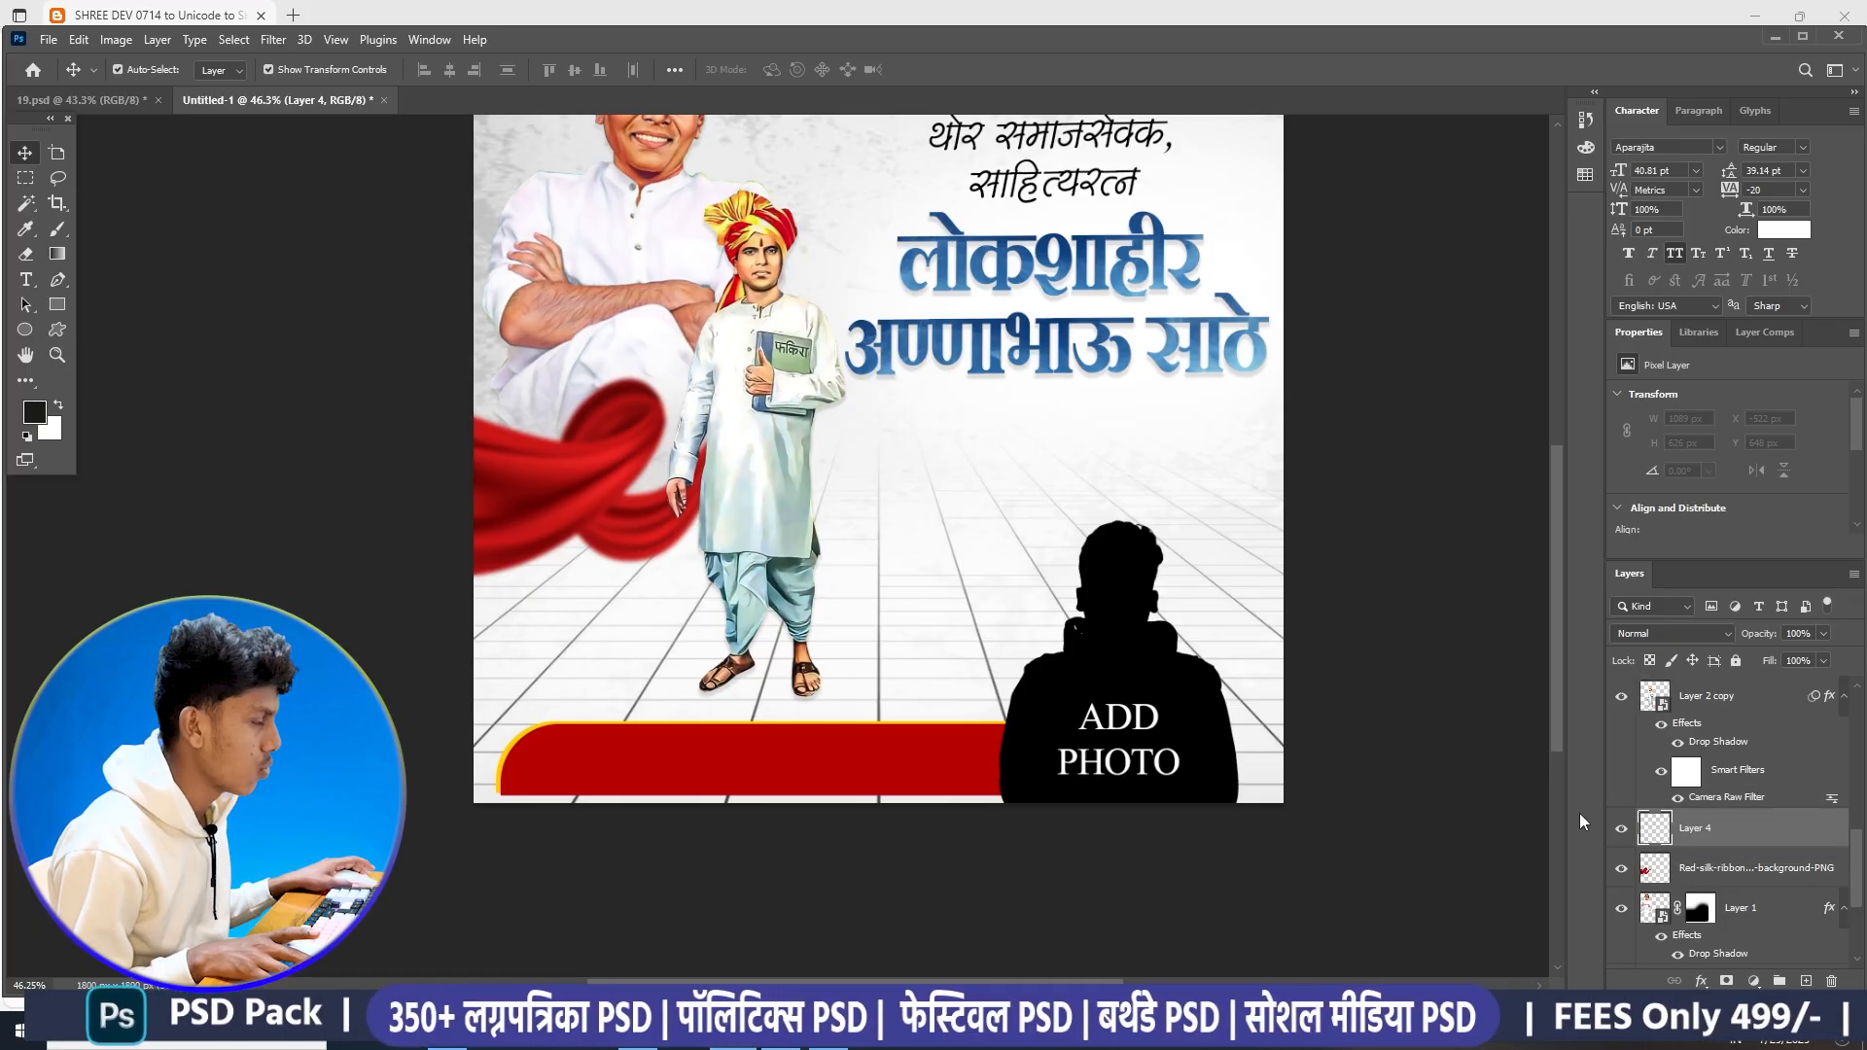
- Set the 200 px soft brush tip's angle to 25° and paint a black shadow on Layer 4 beneath the standing figure's left-hand sandal
click(58, 231)
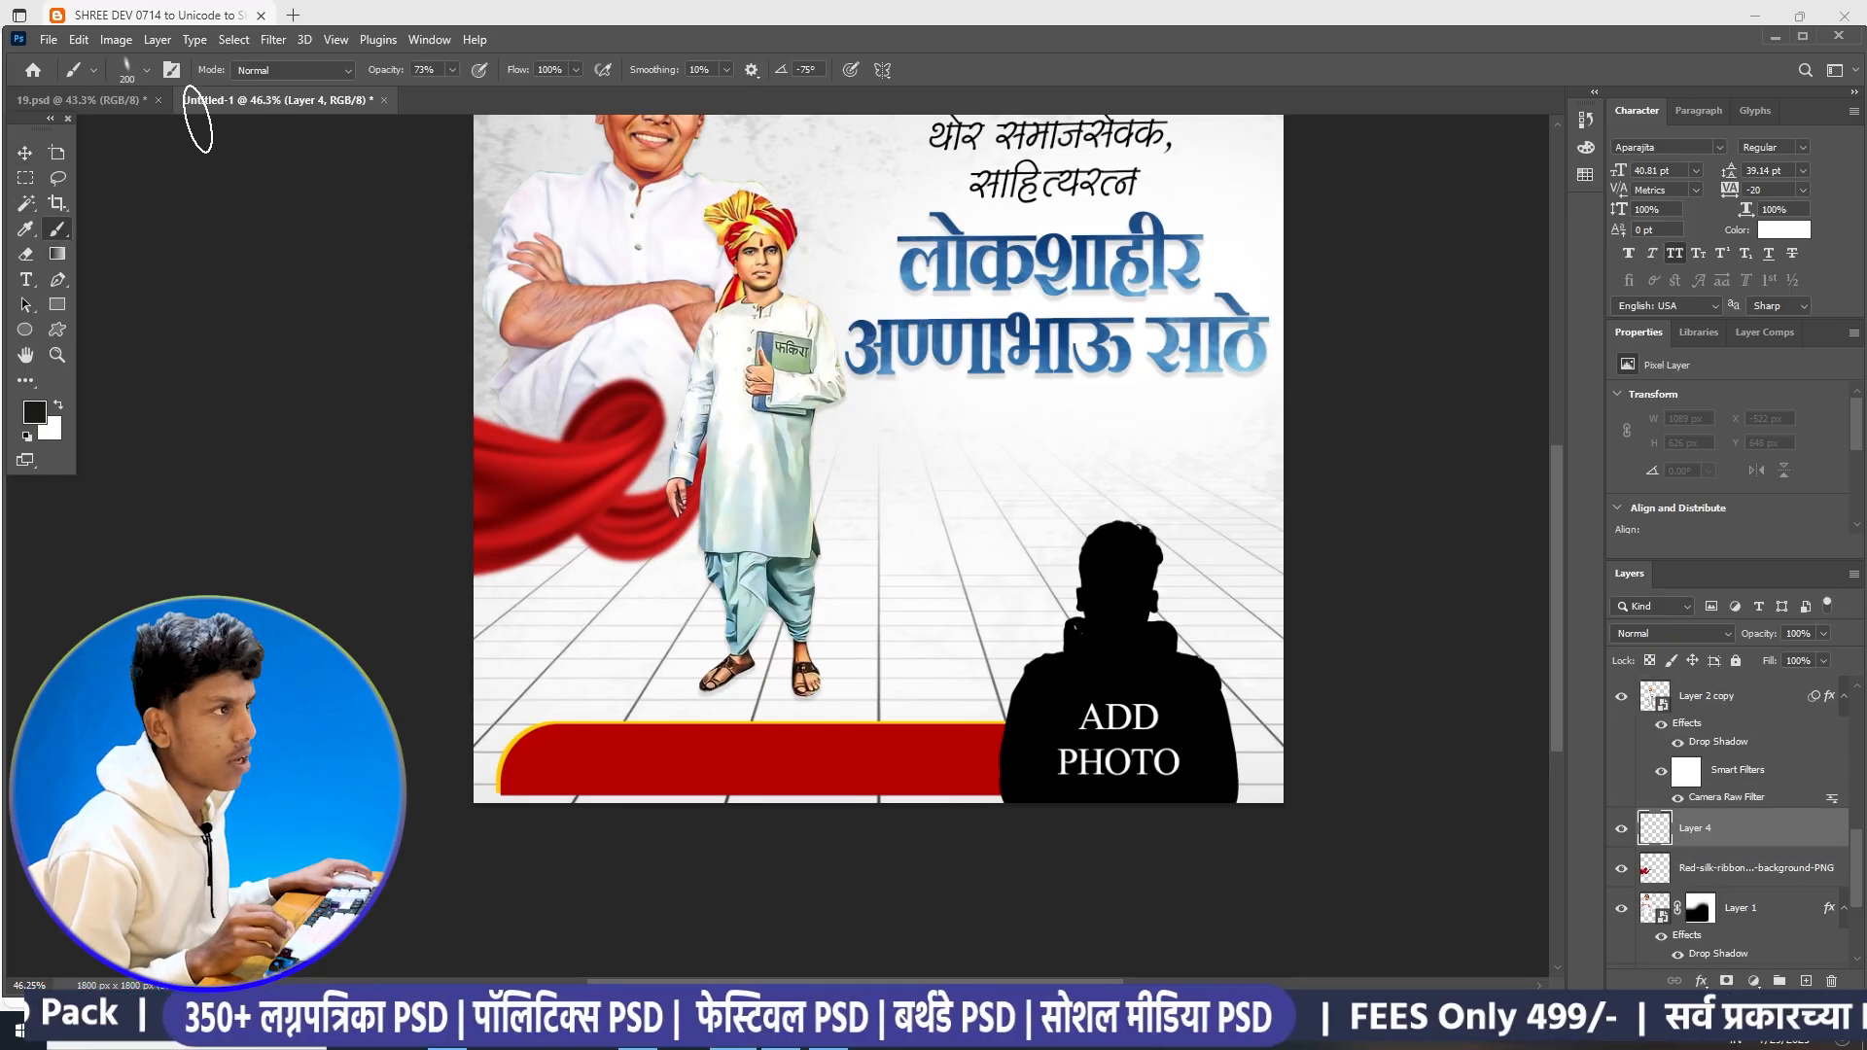
click(128, 73)
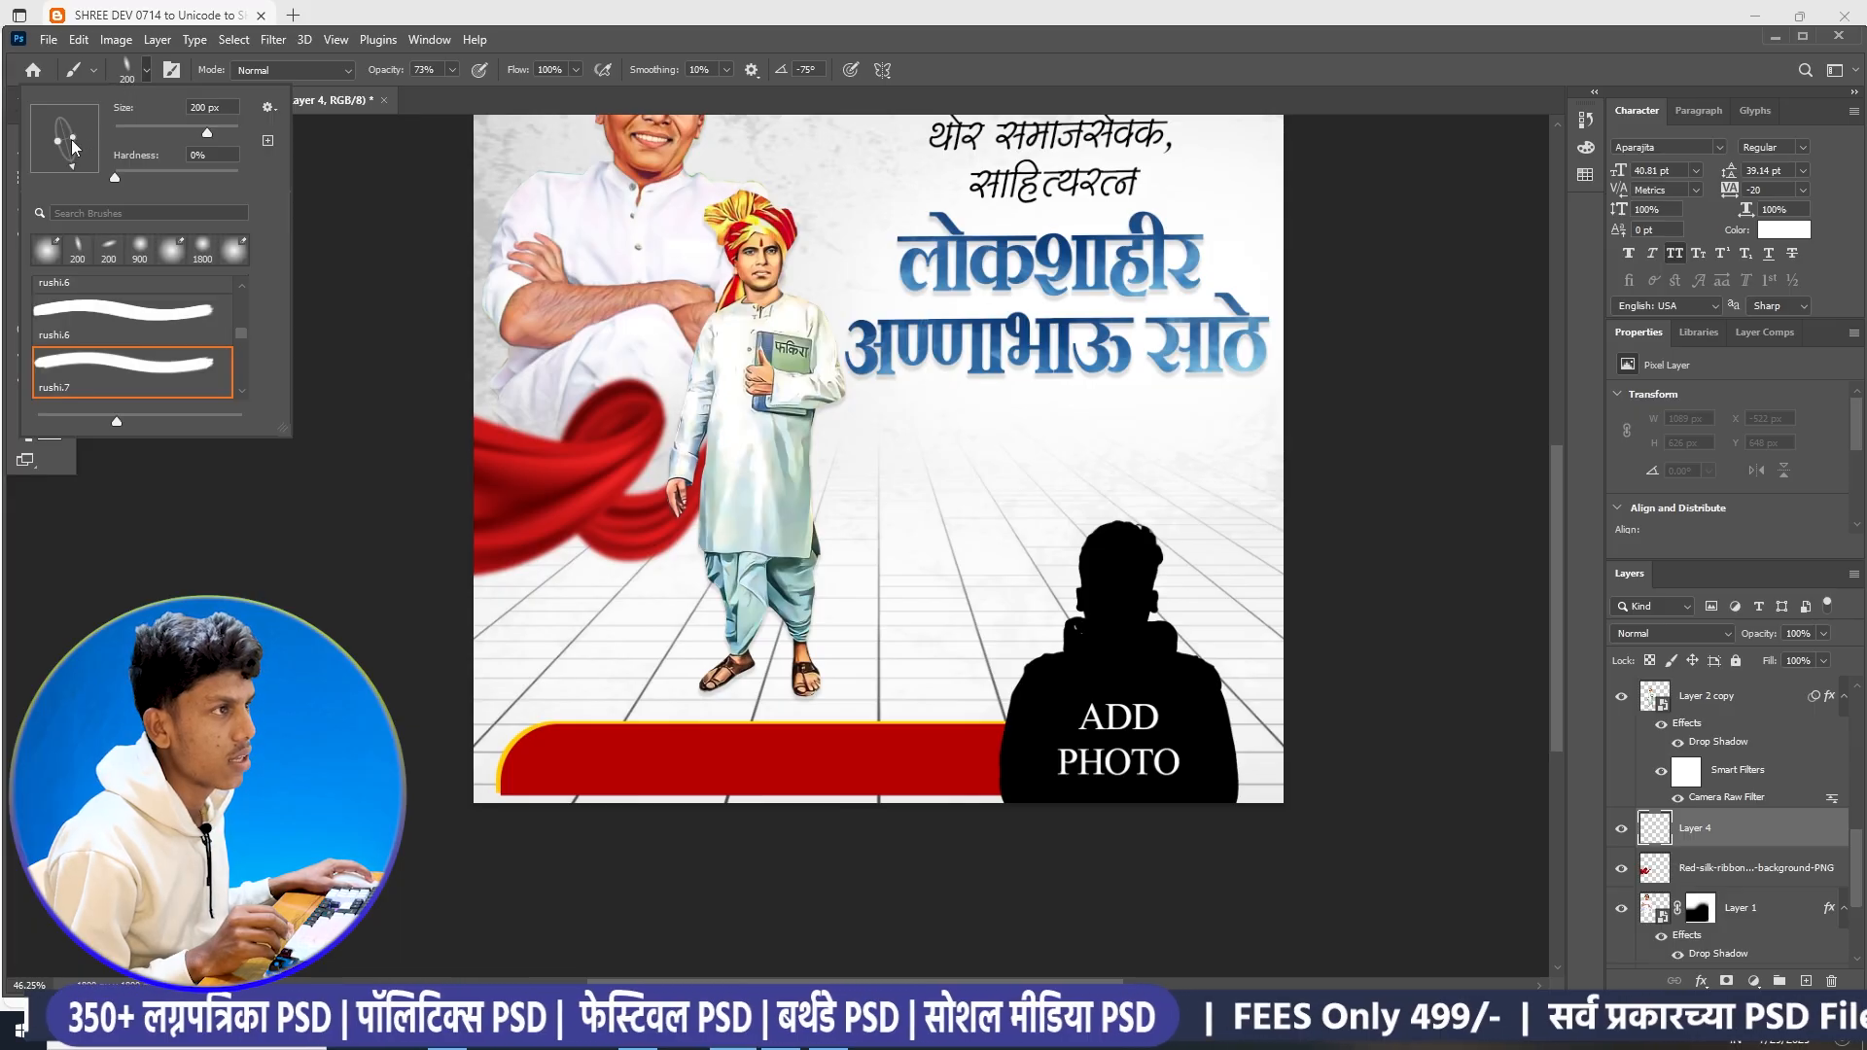
drag(71, 165, 94, 134)
scroll(755, 642, up, 2)
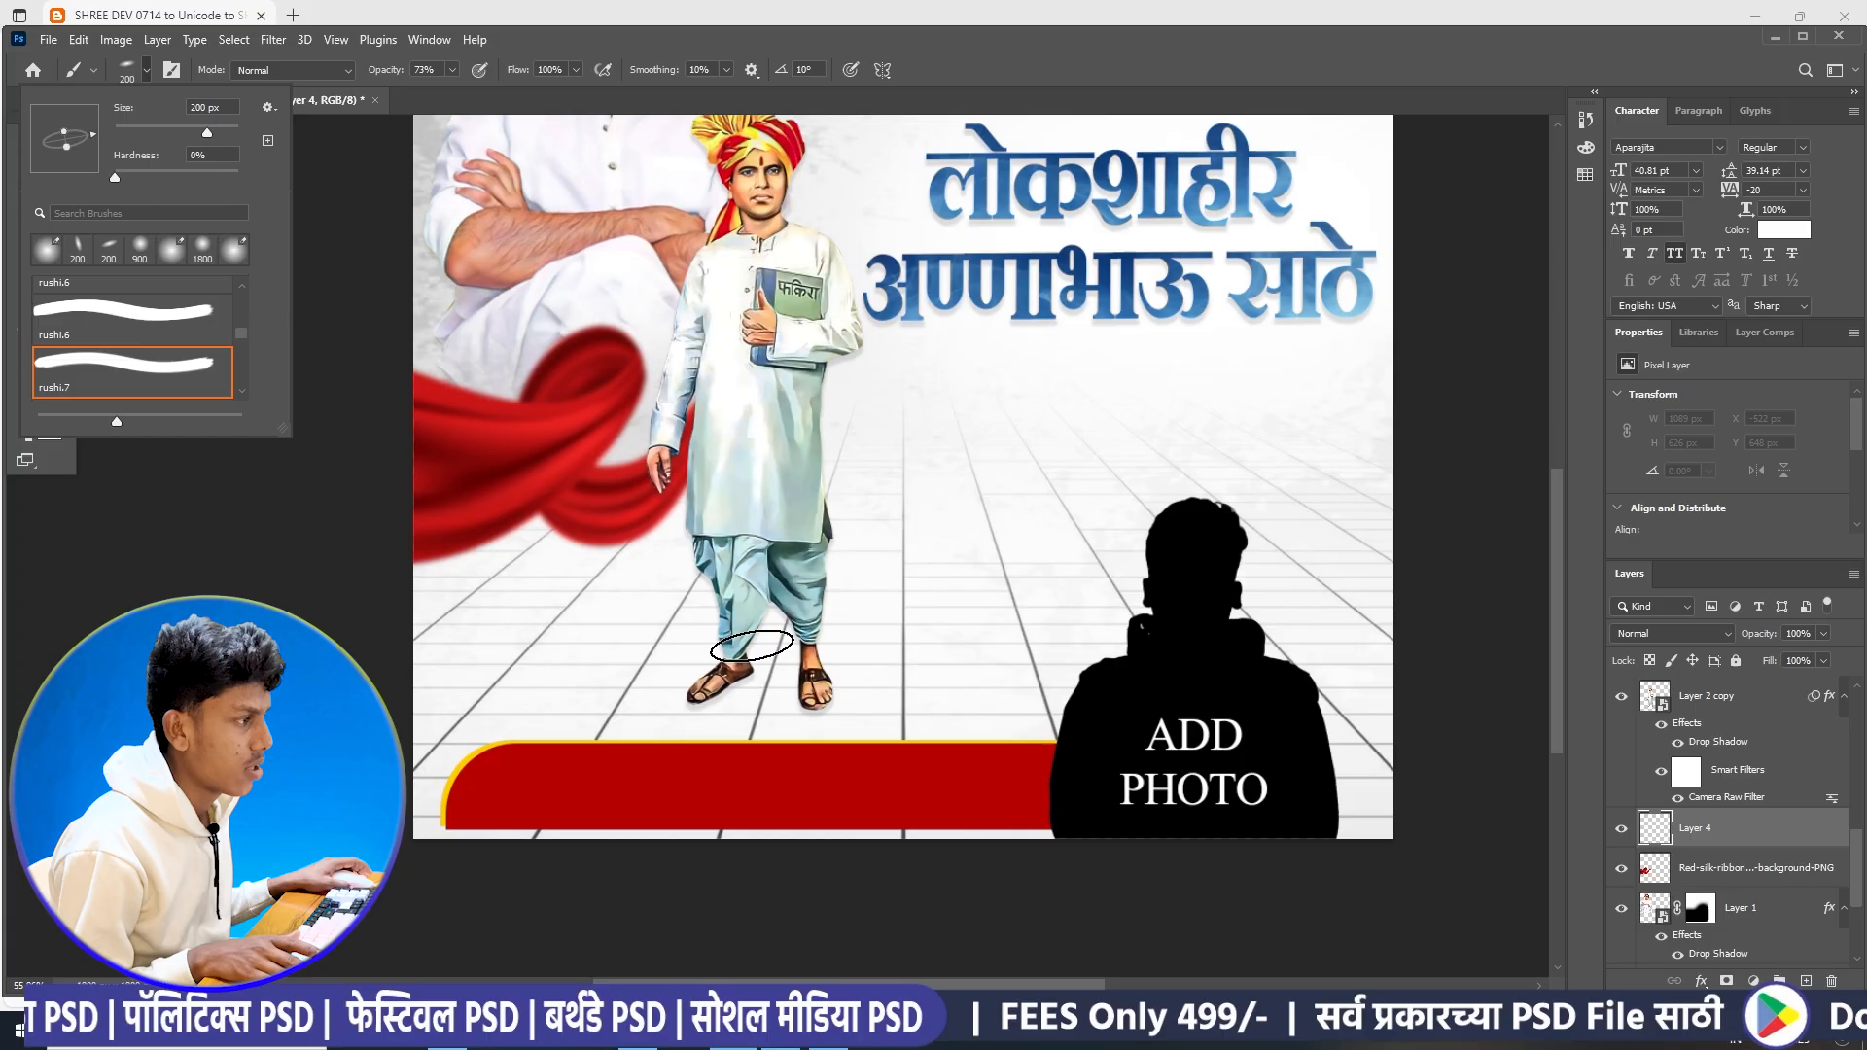
scroll(752, 645, up, 3)
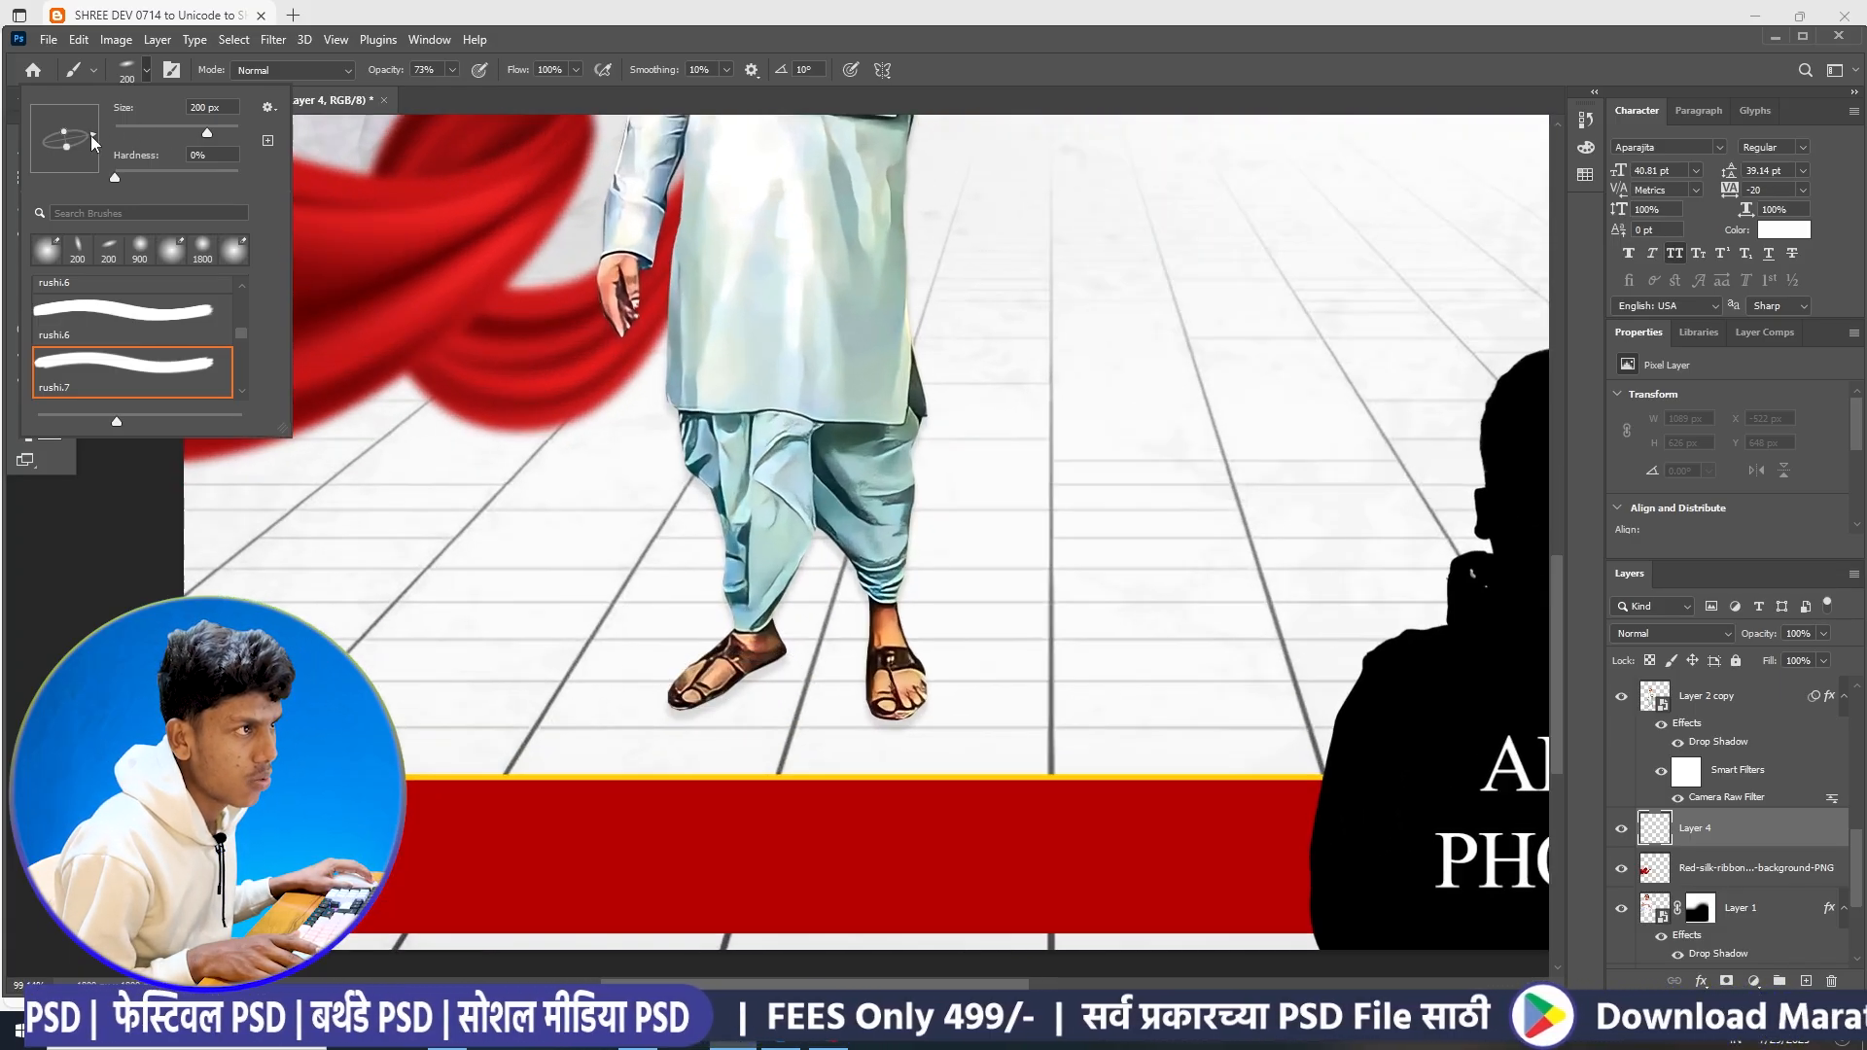
drag(95, 141, 91, 127)
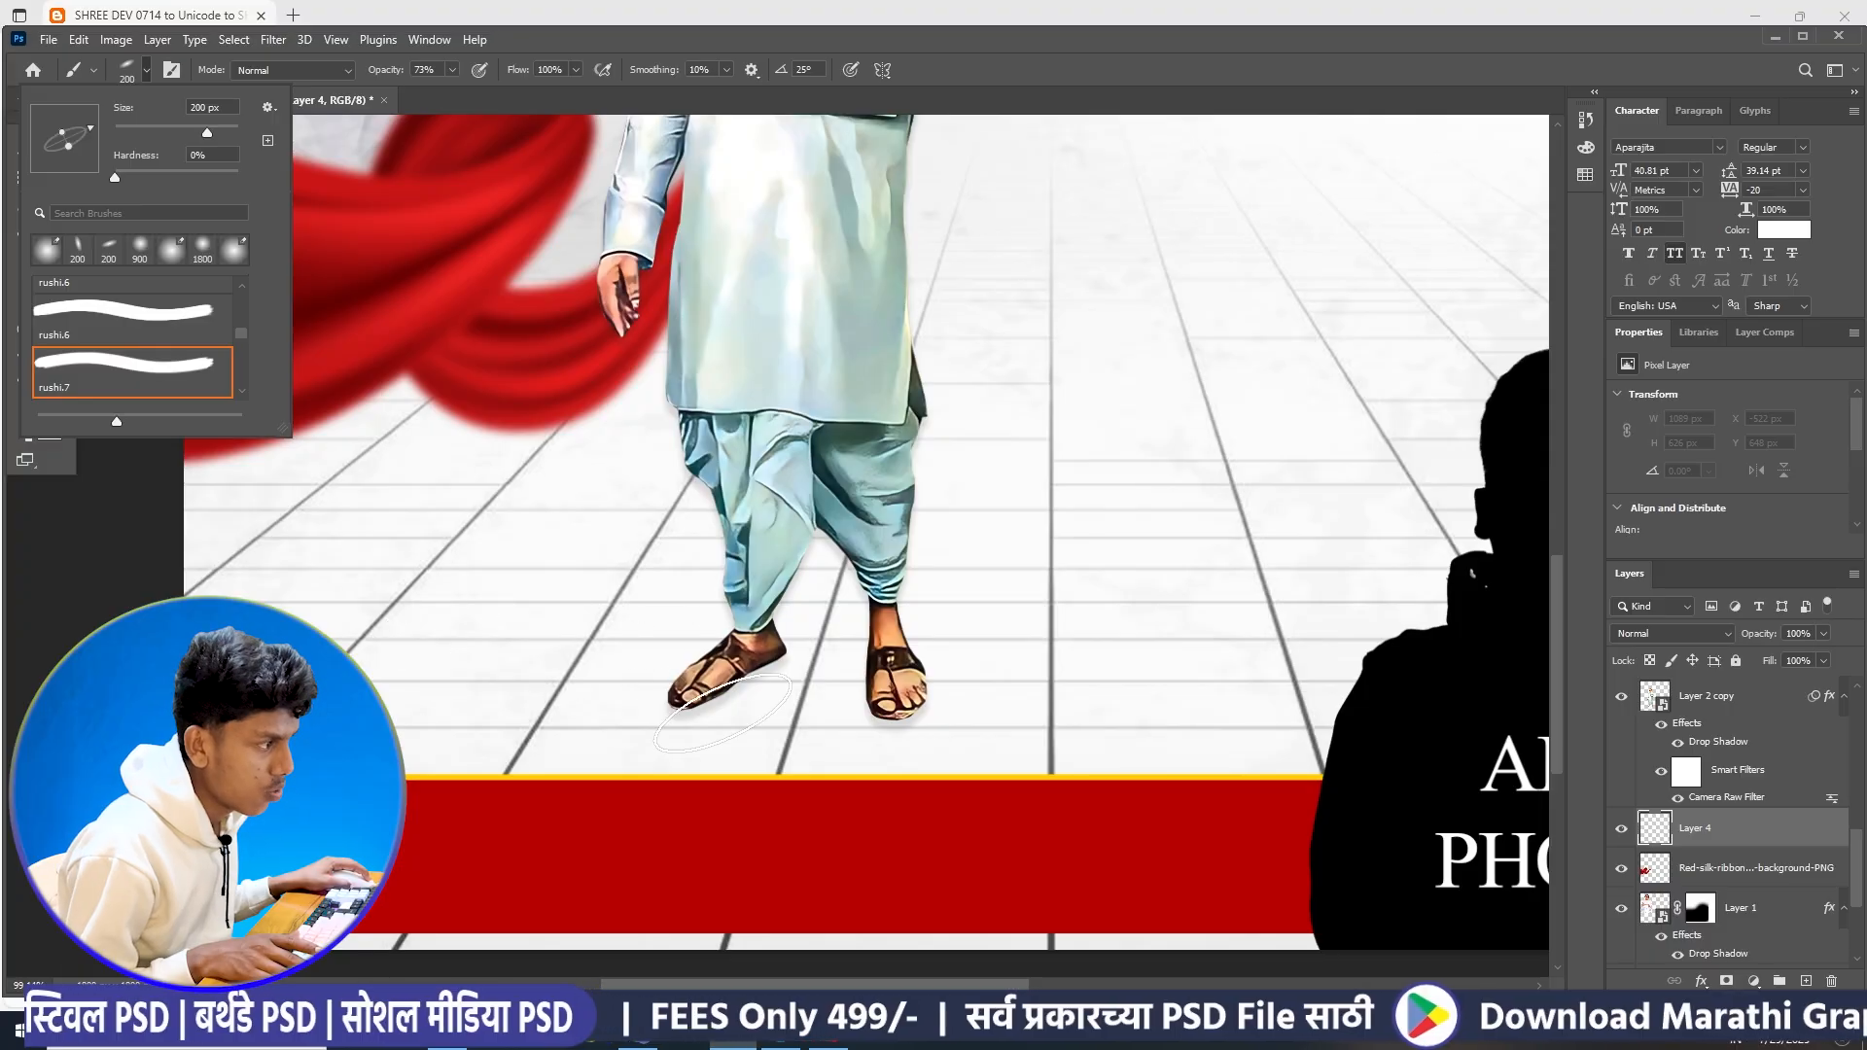
click(1016, 42)
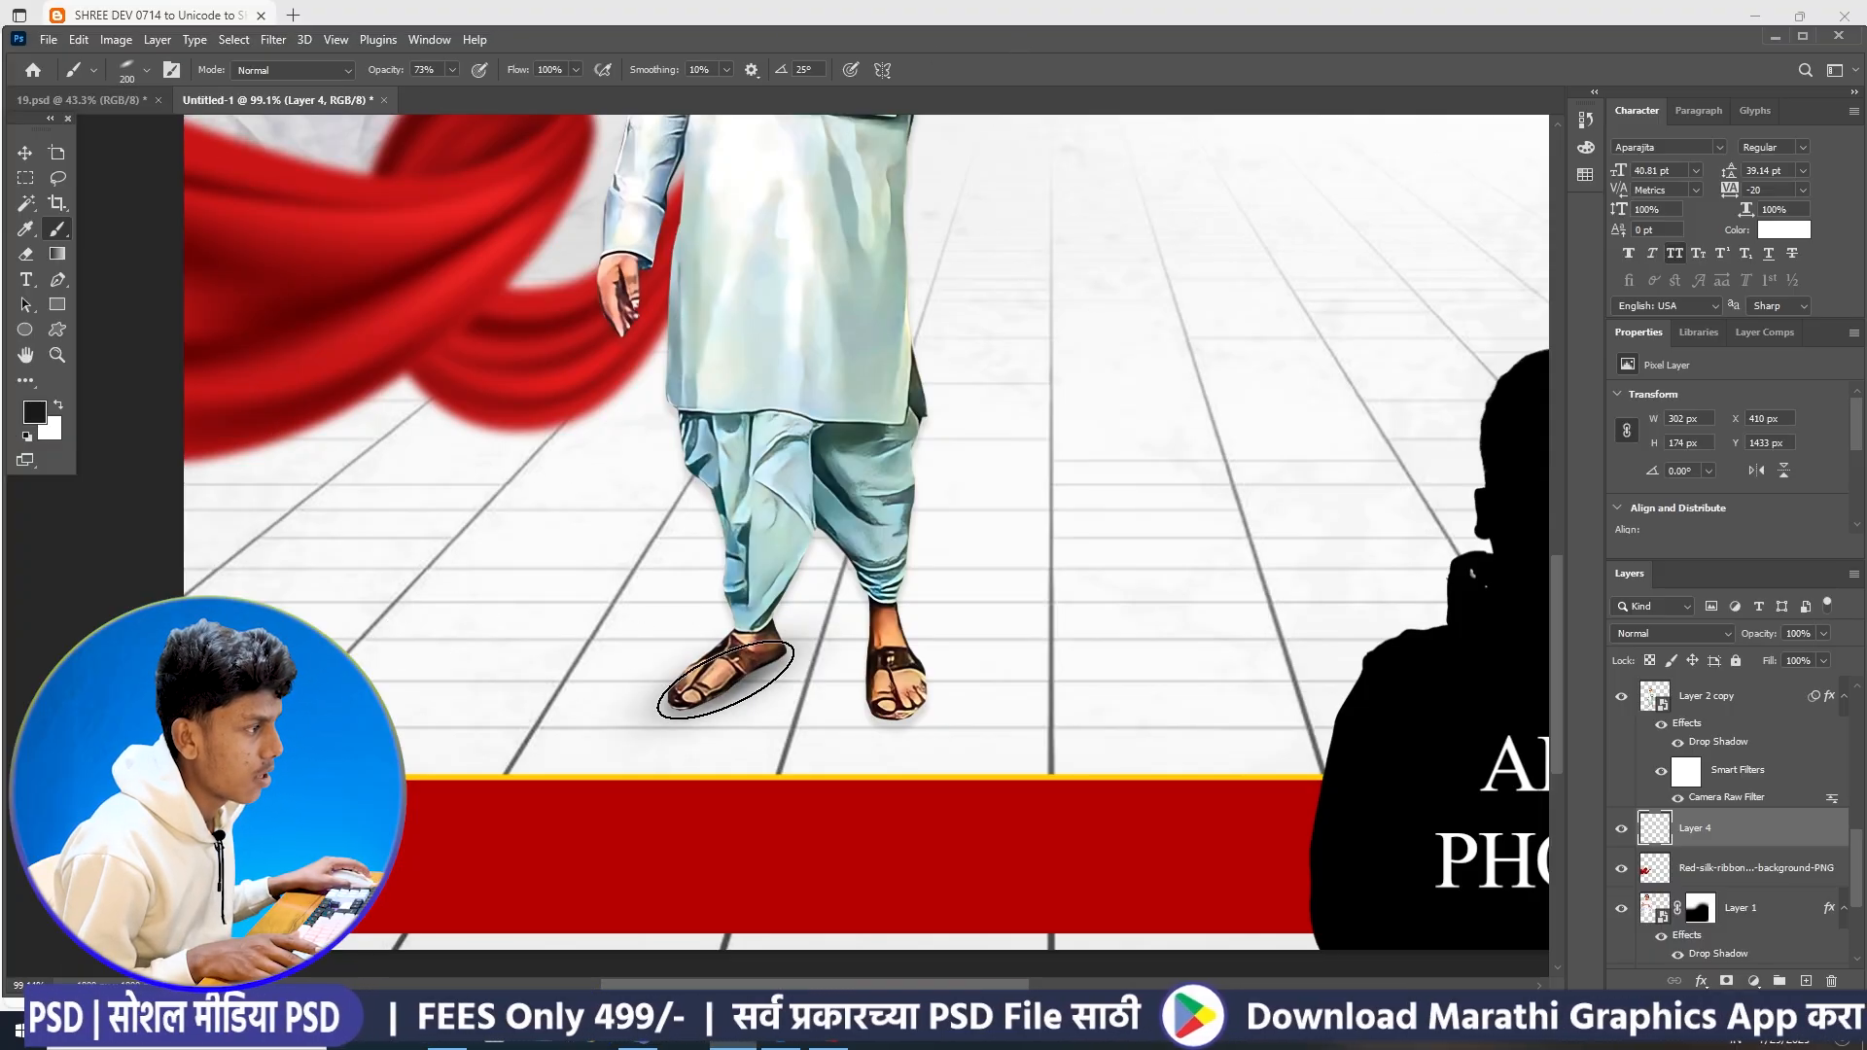
- Set the brush tip's angle to -80° and paint a shadow on Layer 4 beneath the standing figure's other sandal
scroll(725, 680, down, 4)
scroll(846, 718, up, 1)
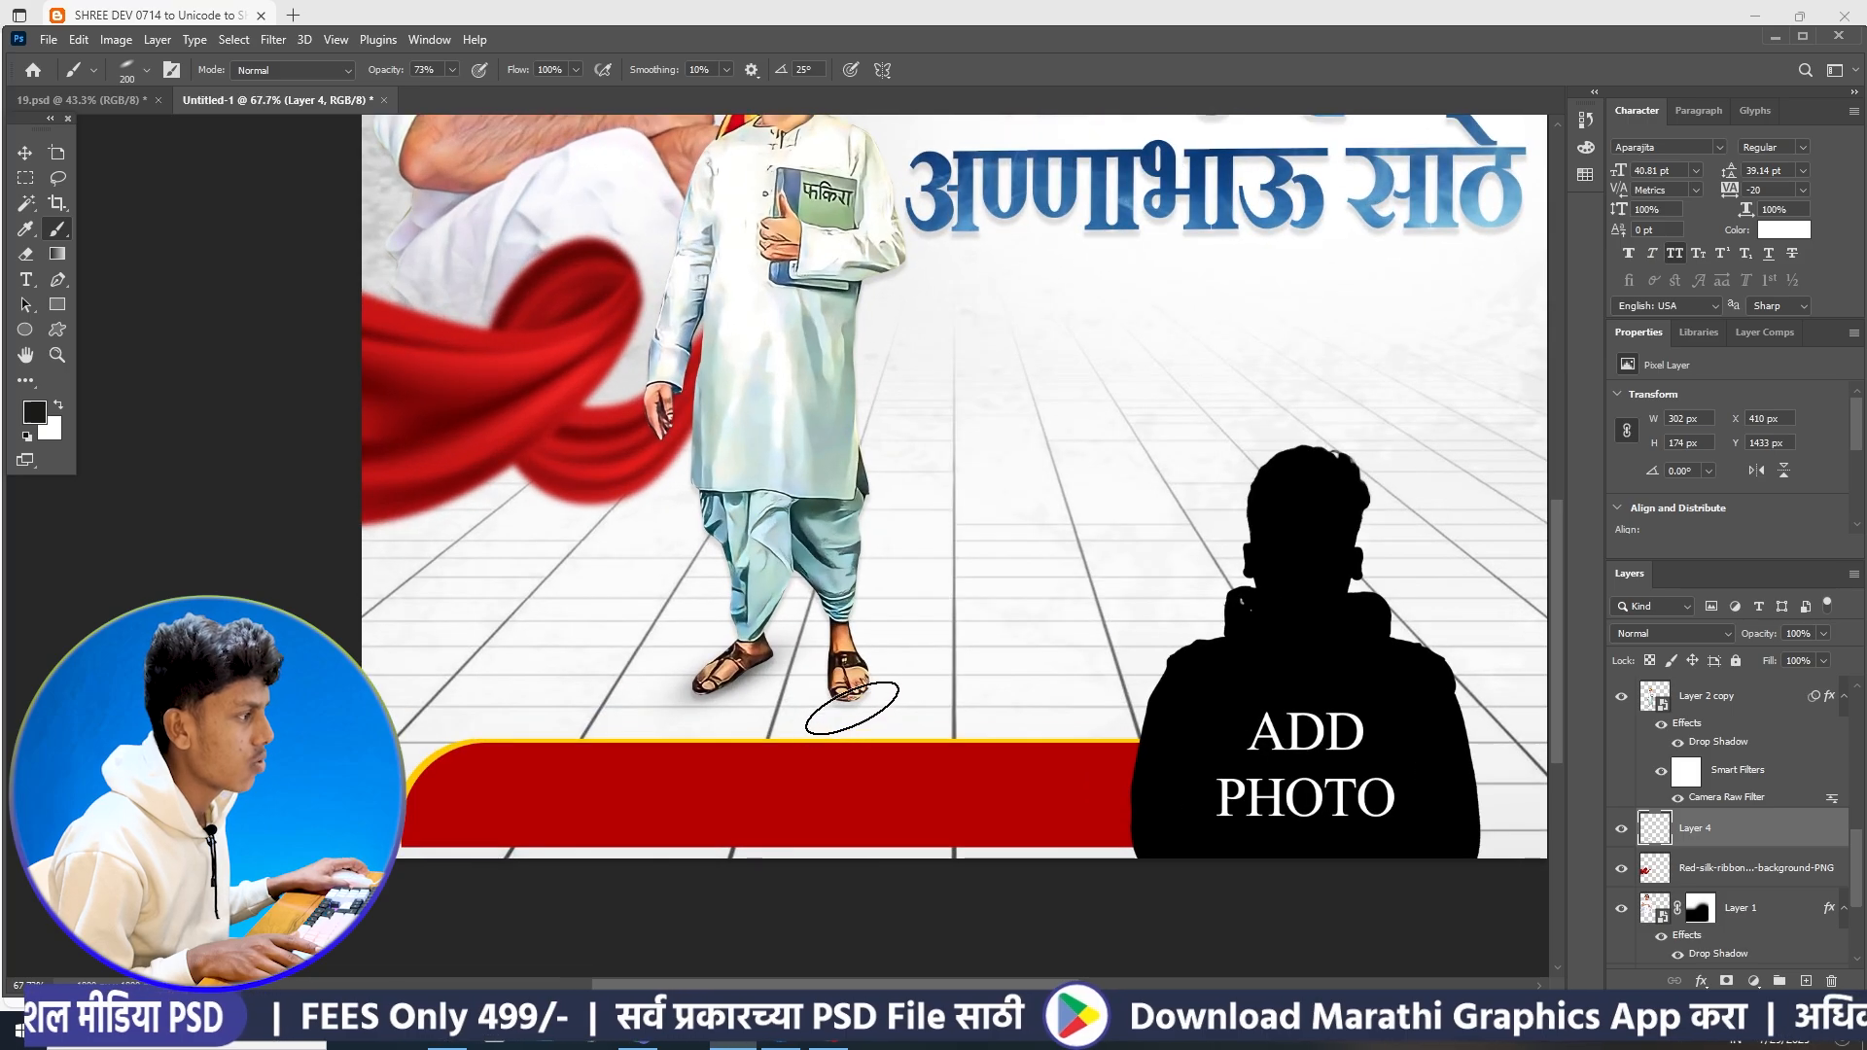
scroll(854, 667, down, 2)
scroll(637, 494, up, 2)
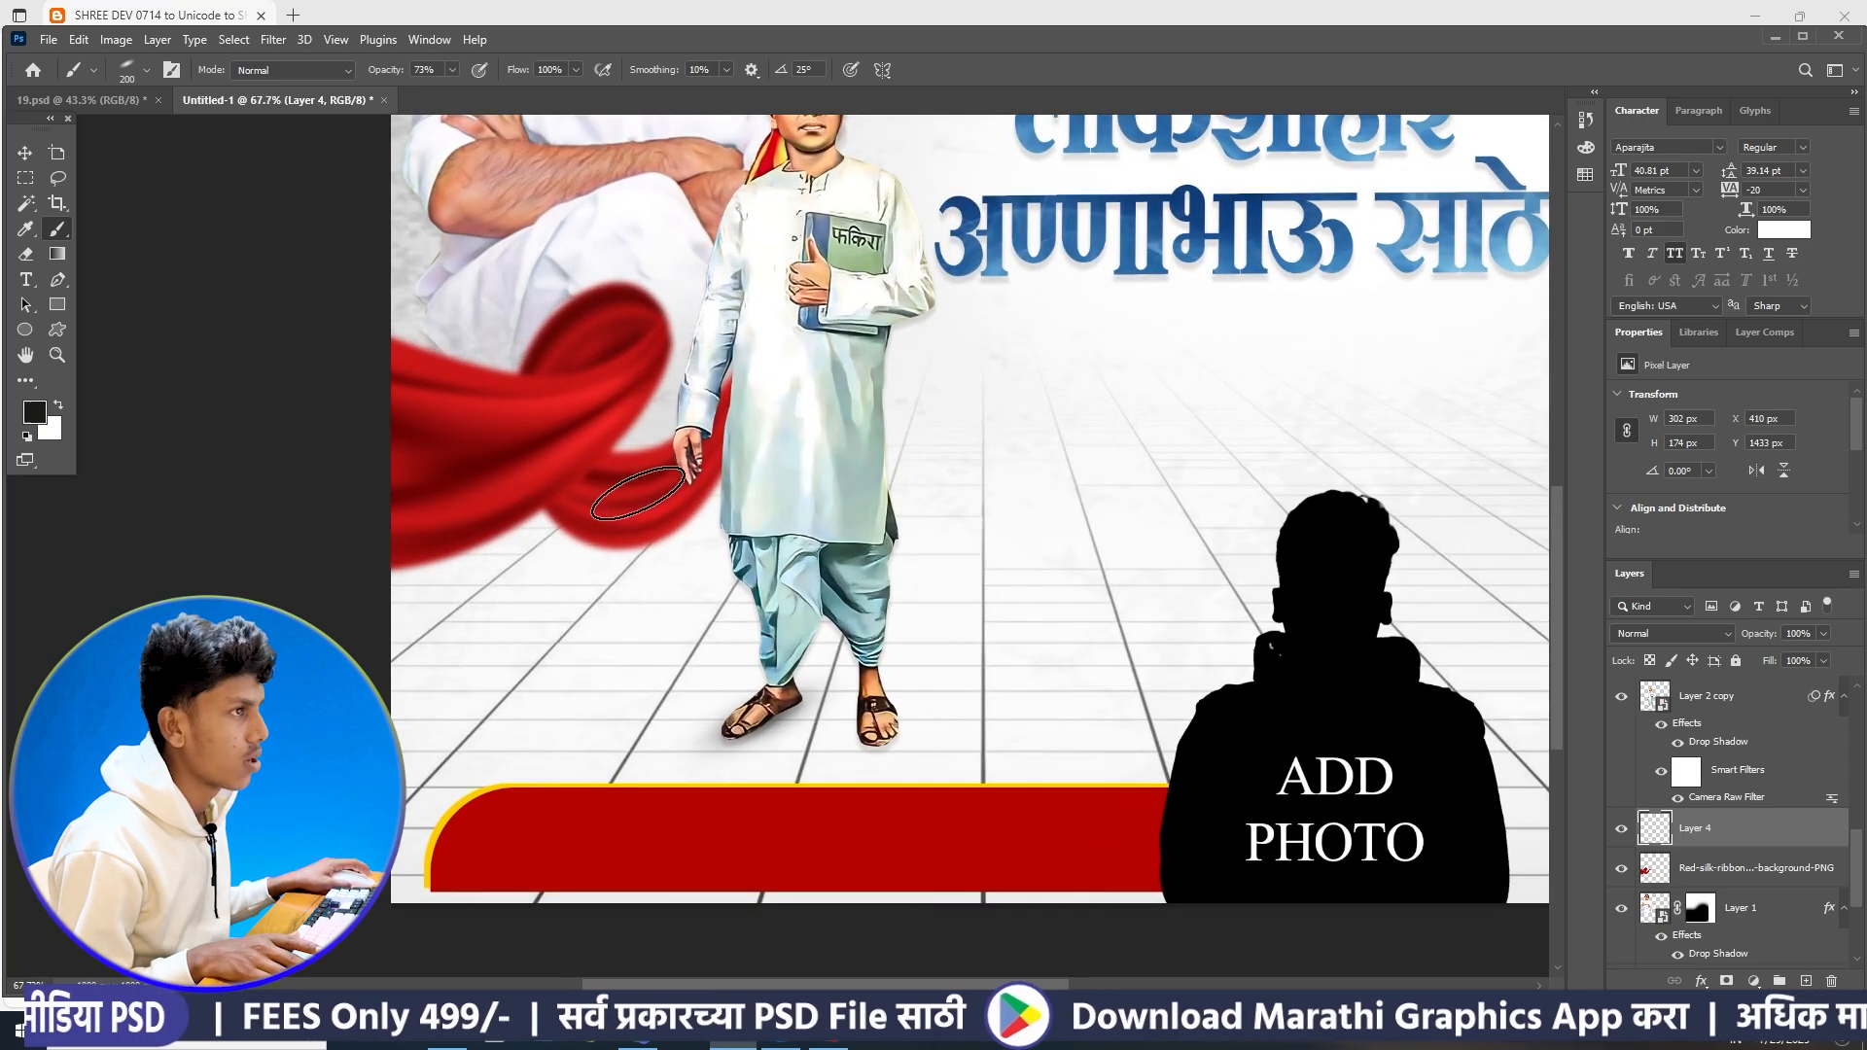
click(130, 67)
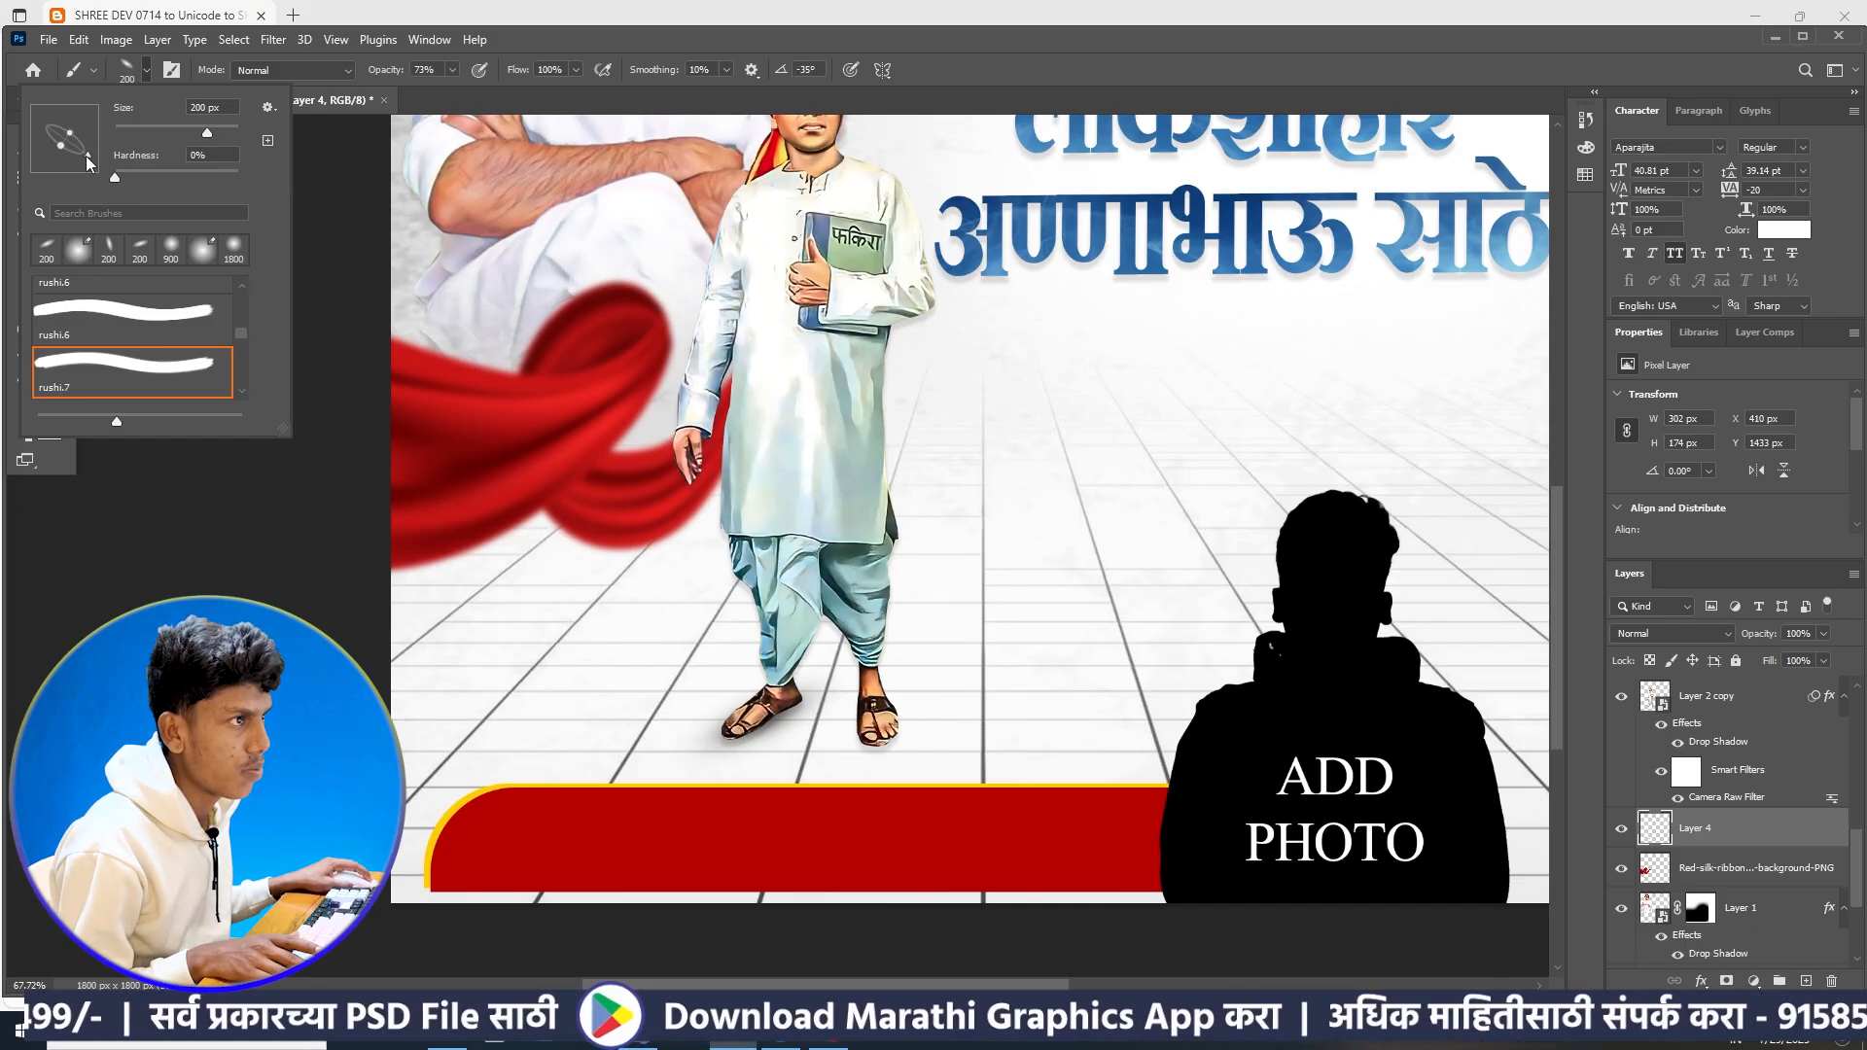
drag(83, 170, 70, 175)
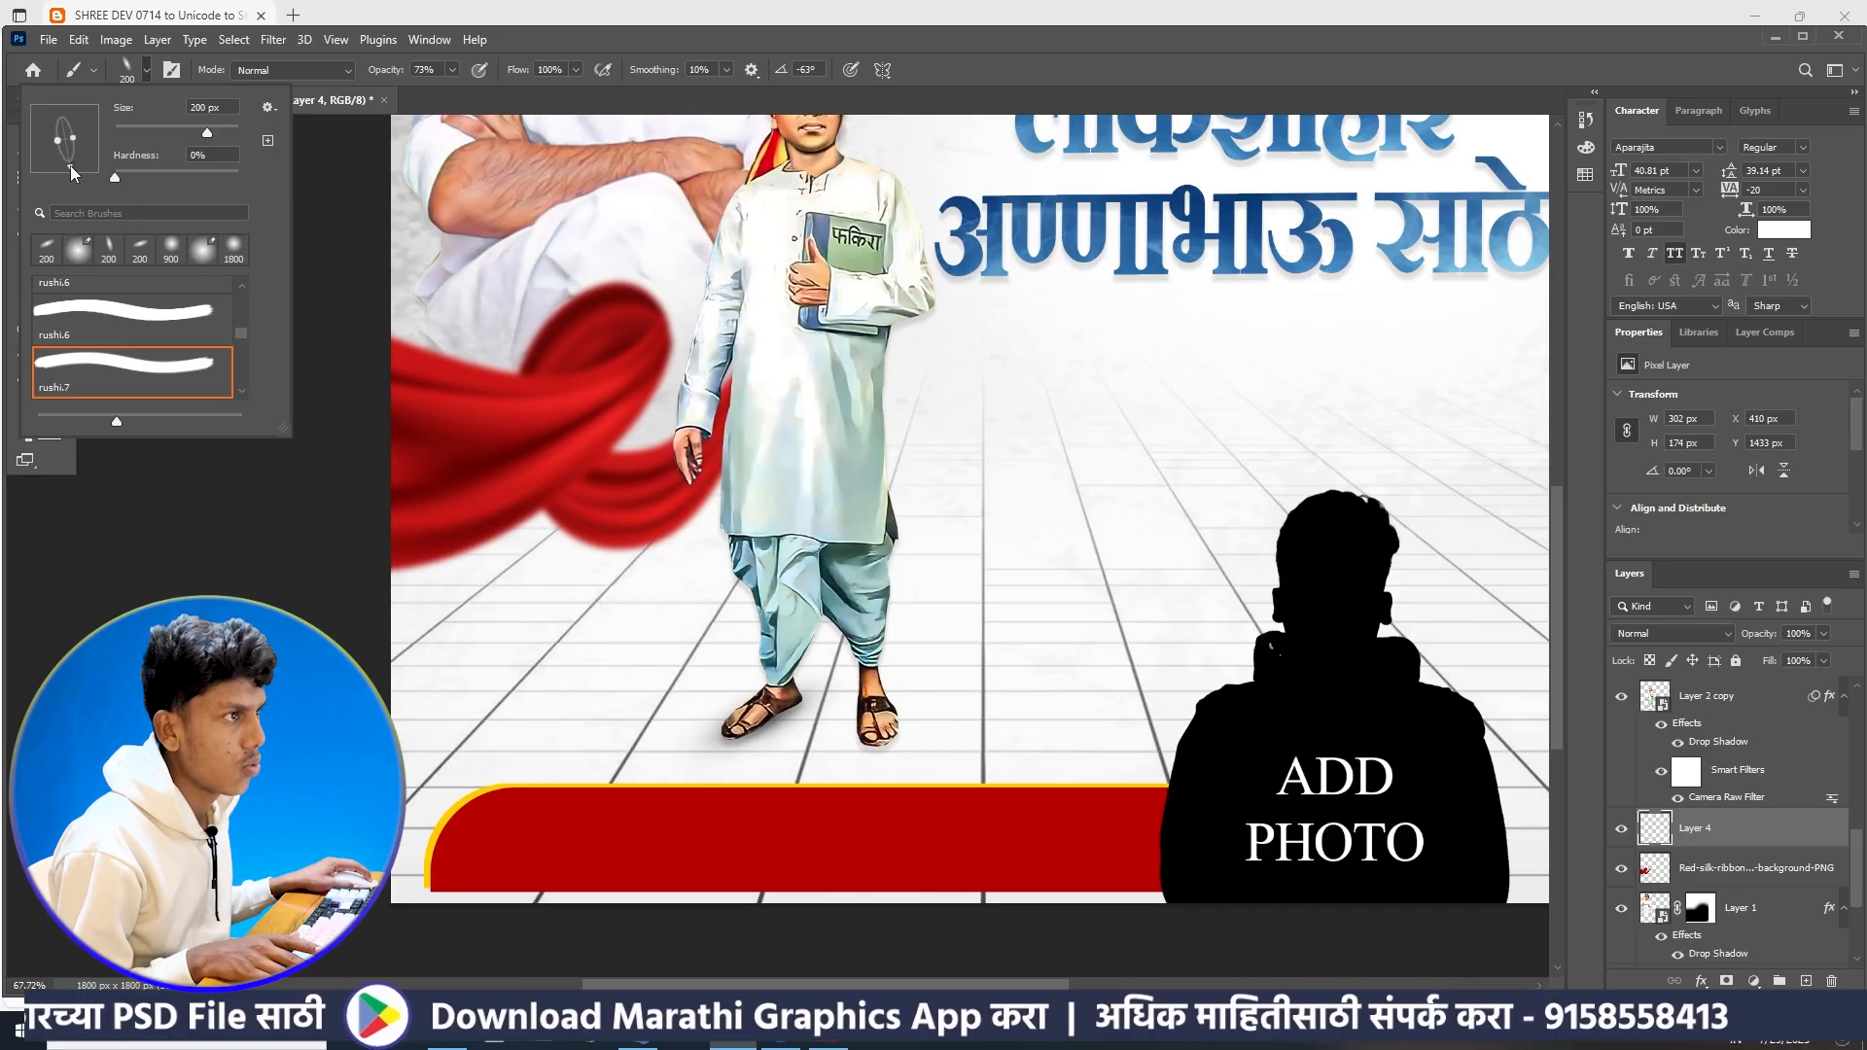
click(874, 718)
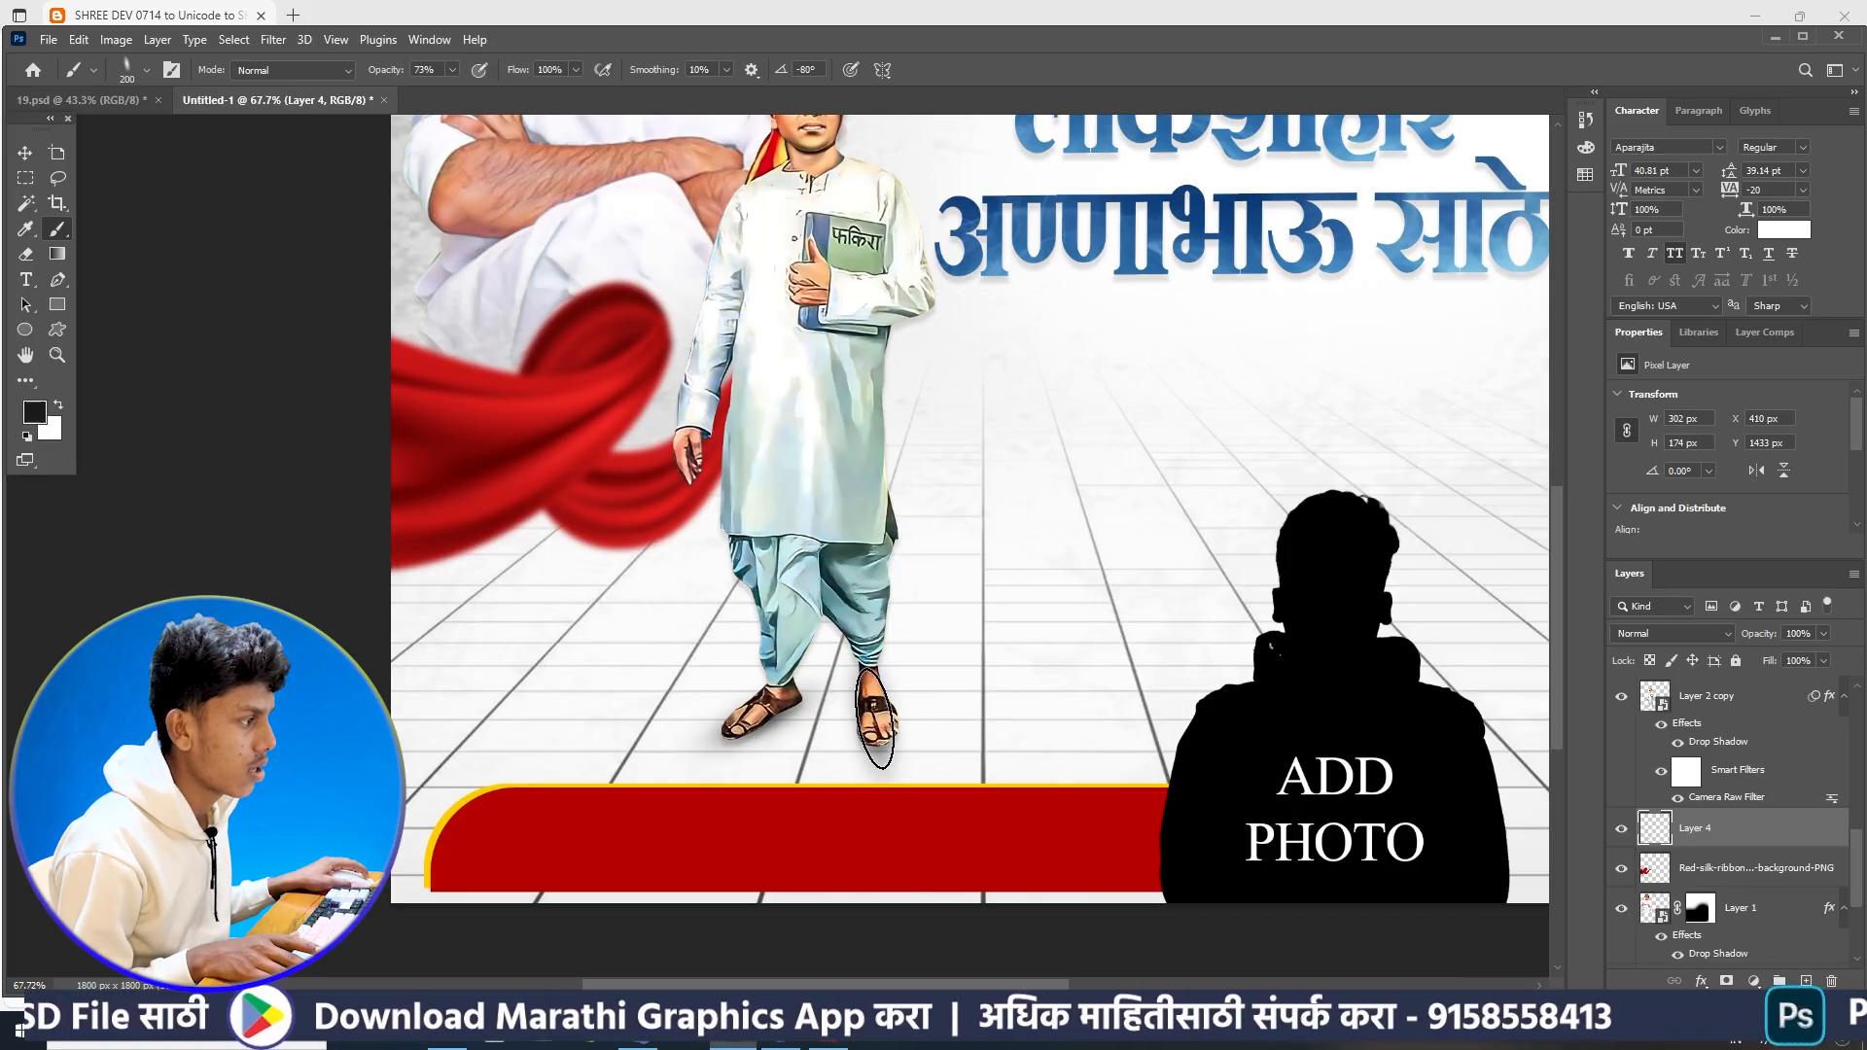
click(26, 154)
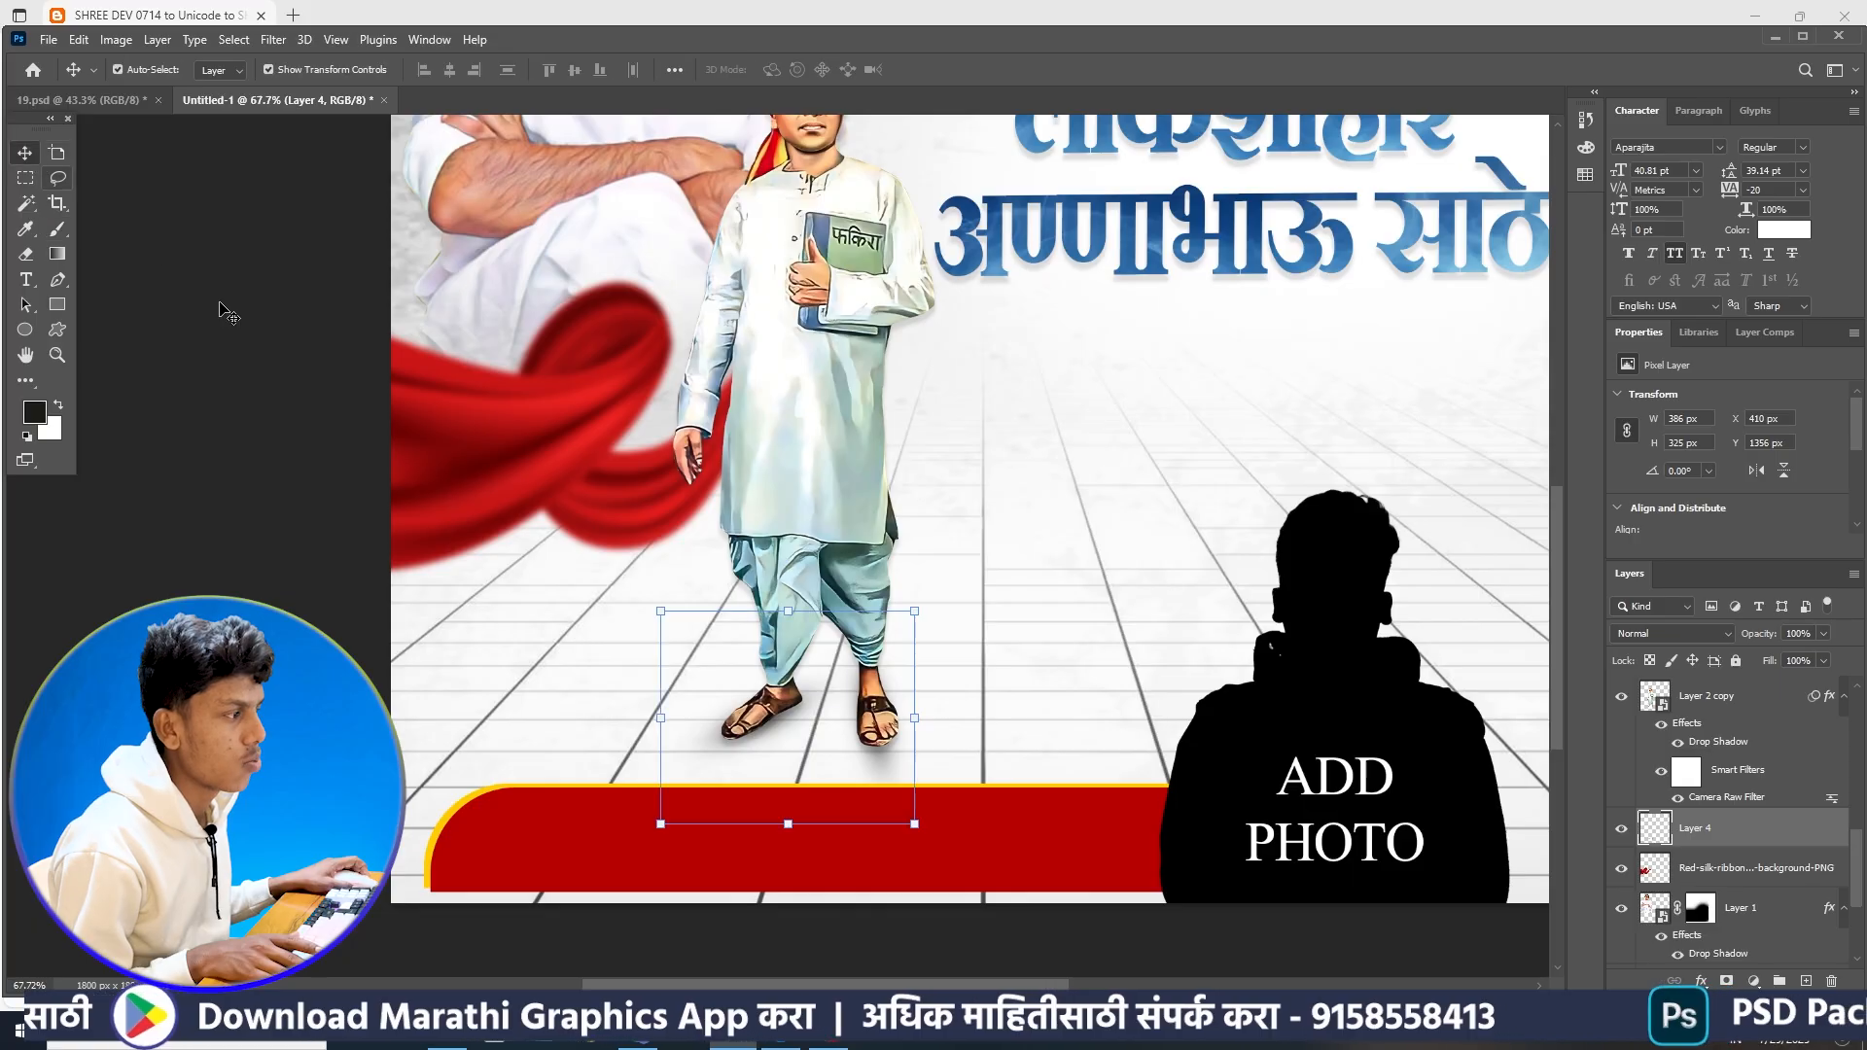
- Examine the banner at several magnifications, checking the shadows under the standing figure's feet against the floor grid
scroll(313, 421, down, 5)
click(783, 731)
scroll(783, 731, up, 3)
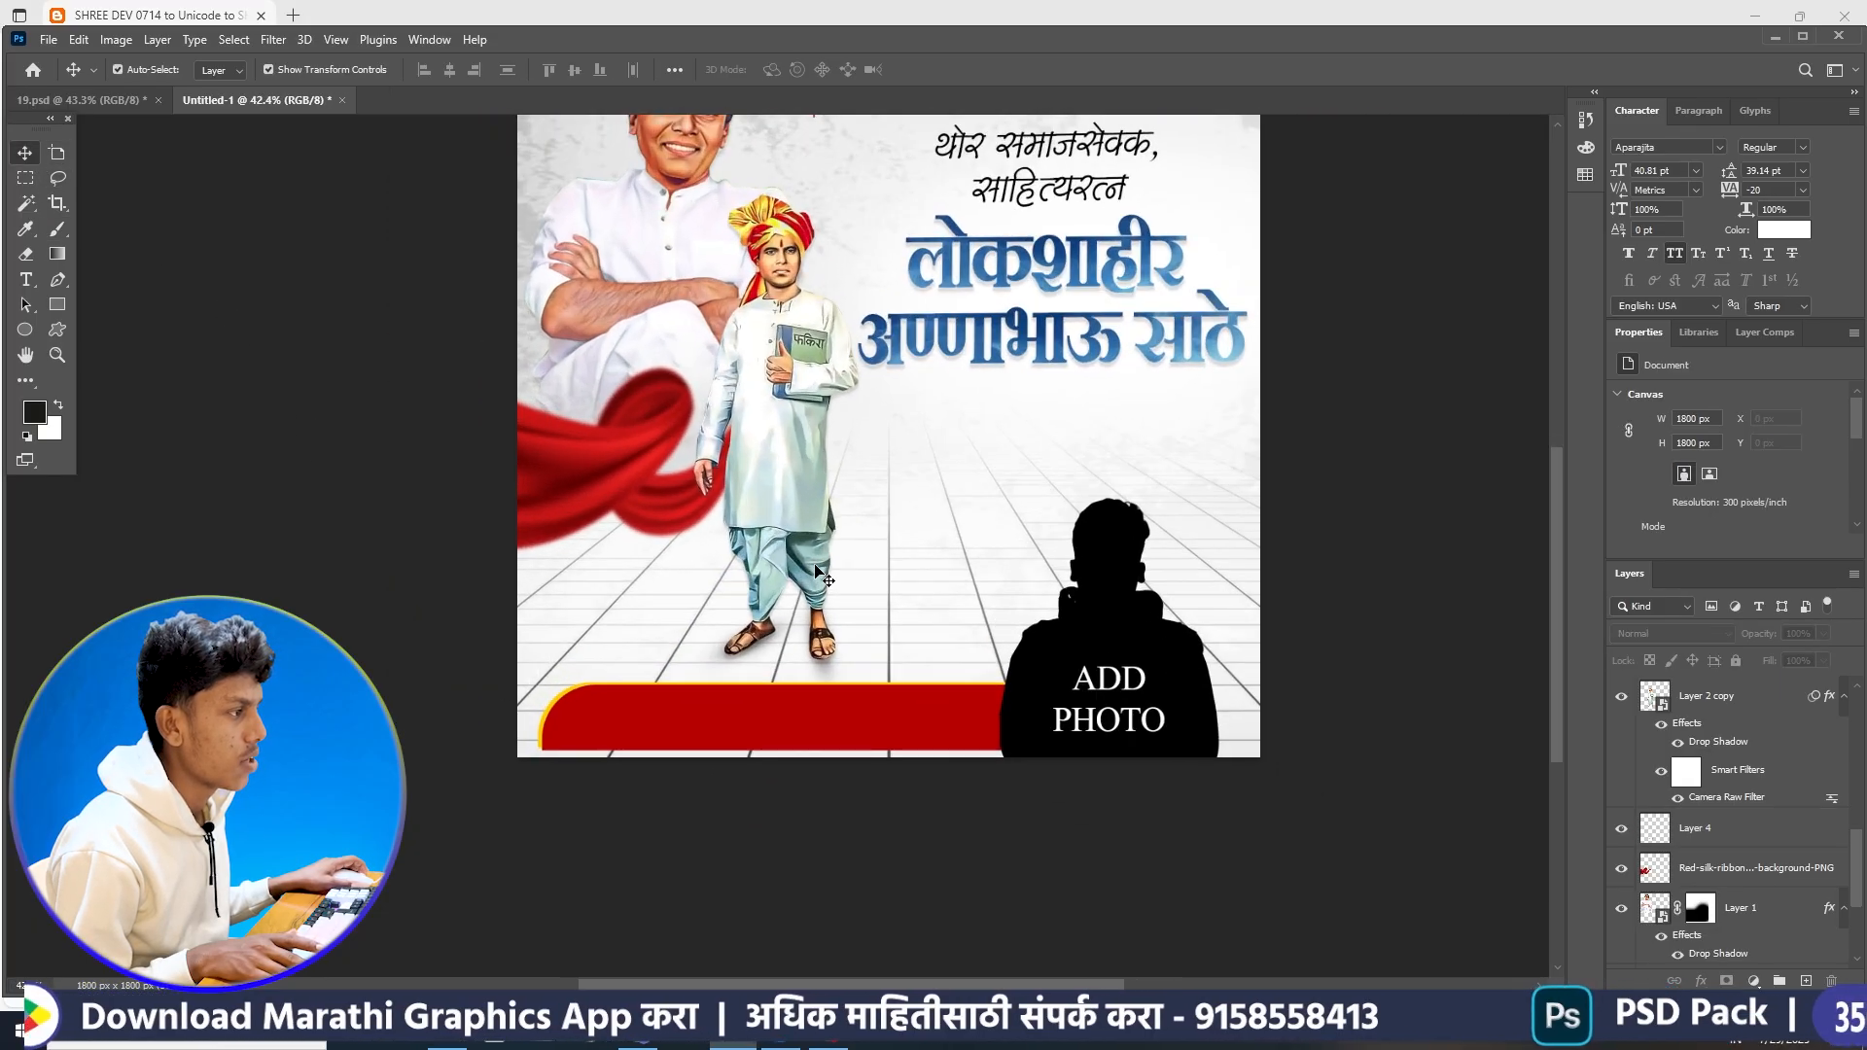
scroll(778, 500, down, 5)
scroll(784, 504, up, 5)
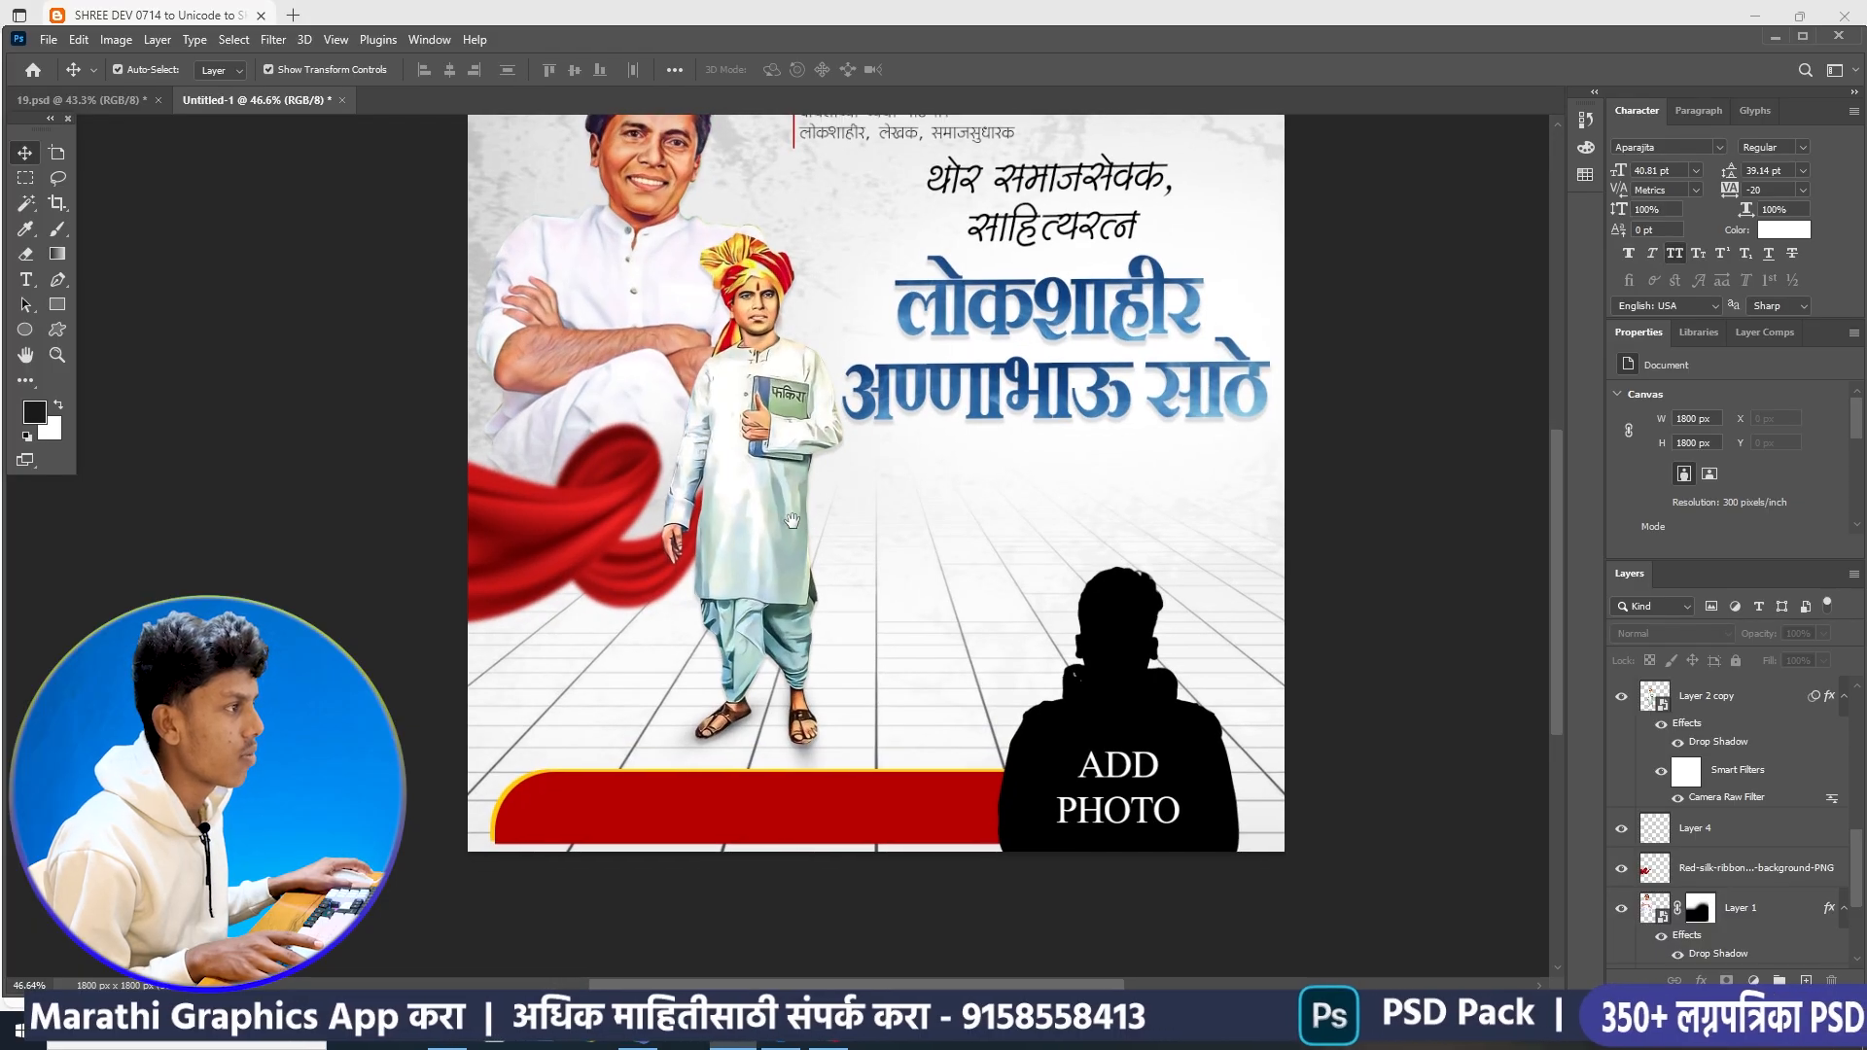
scroll(805, 530, down, 3)
scroll(784, 505, up, 4)
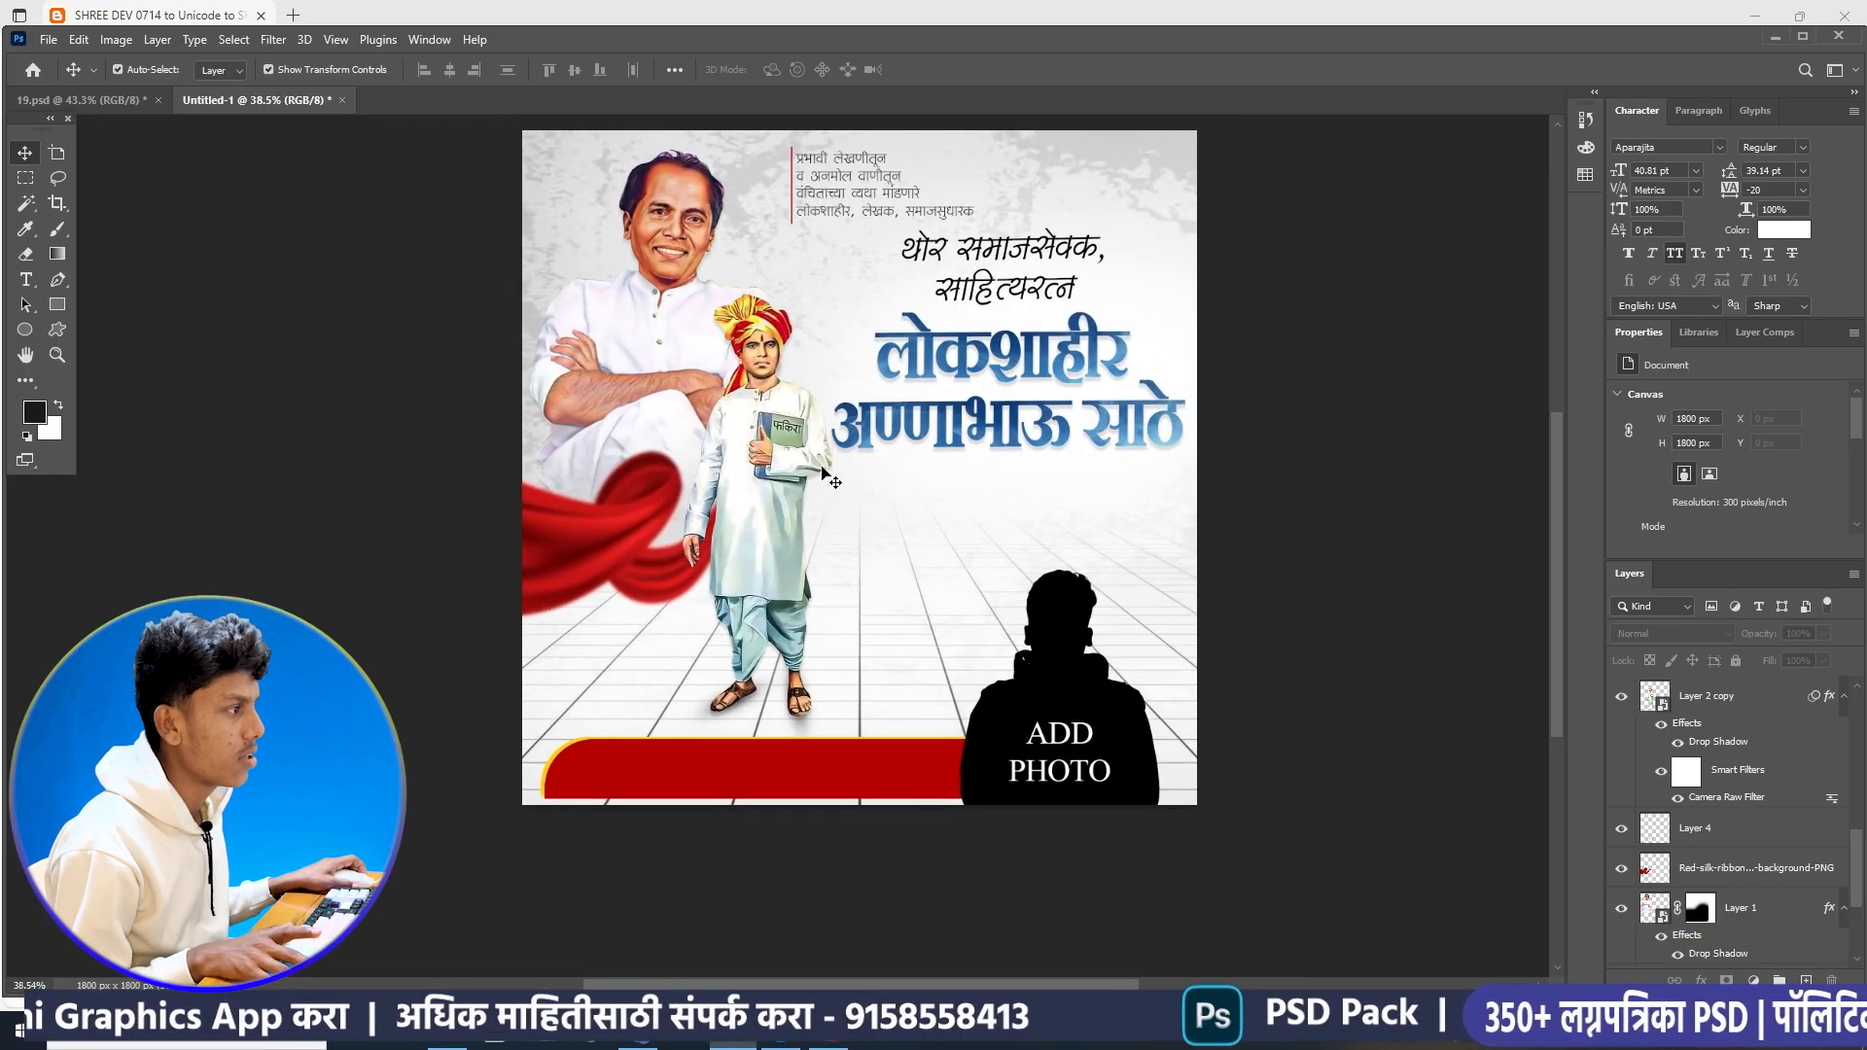
scroll(678, 435, down, 2)
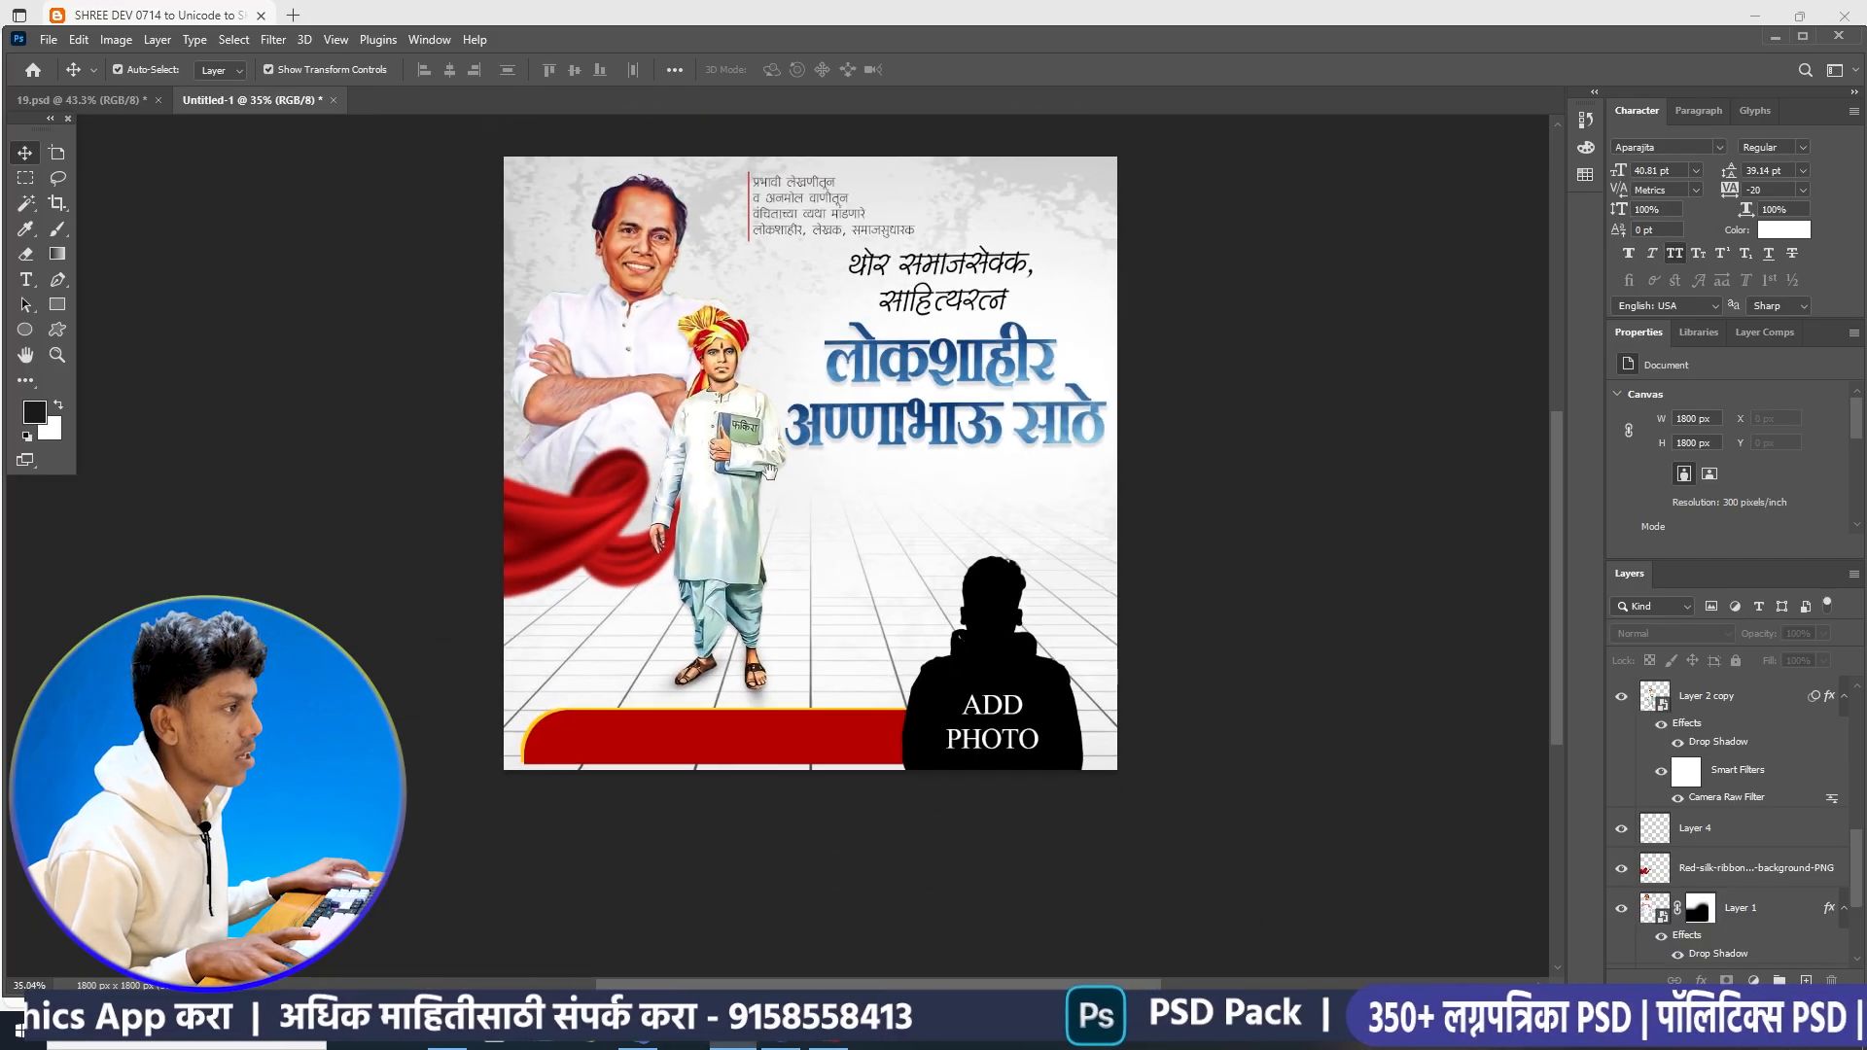
scroll(712, 483, up, 2)
scroll(715, 494, down, 1)
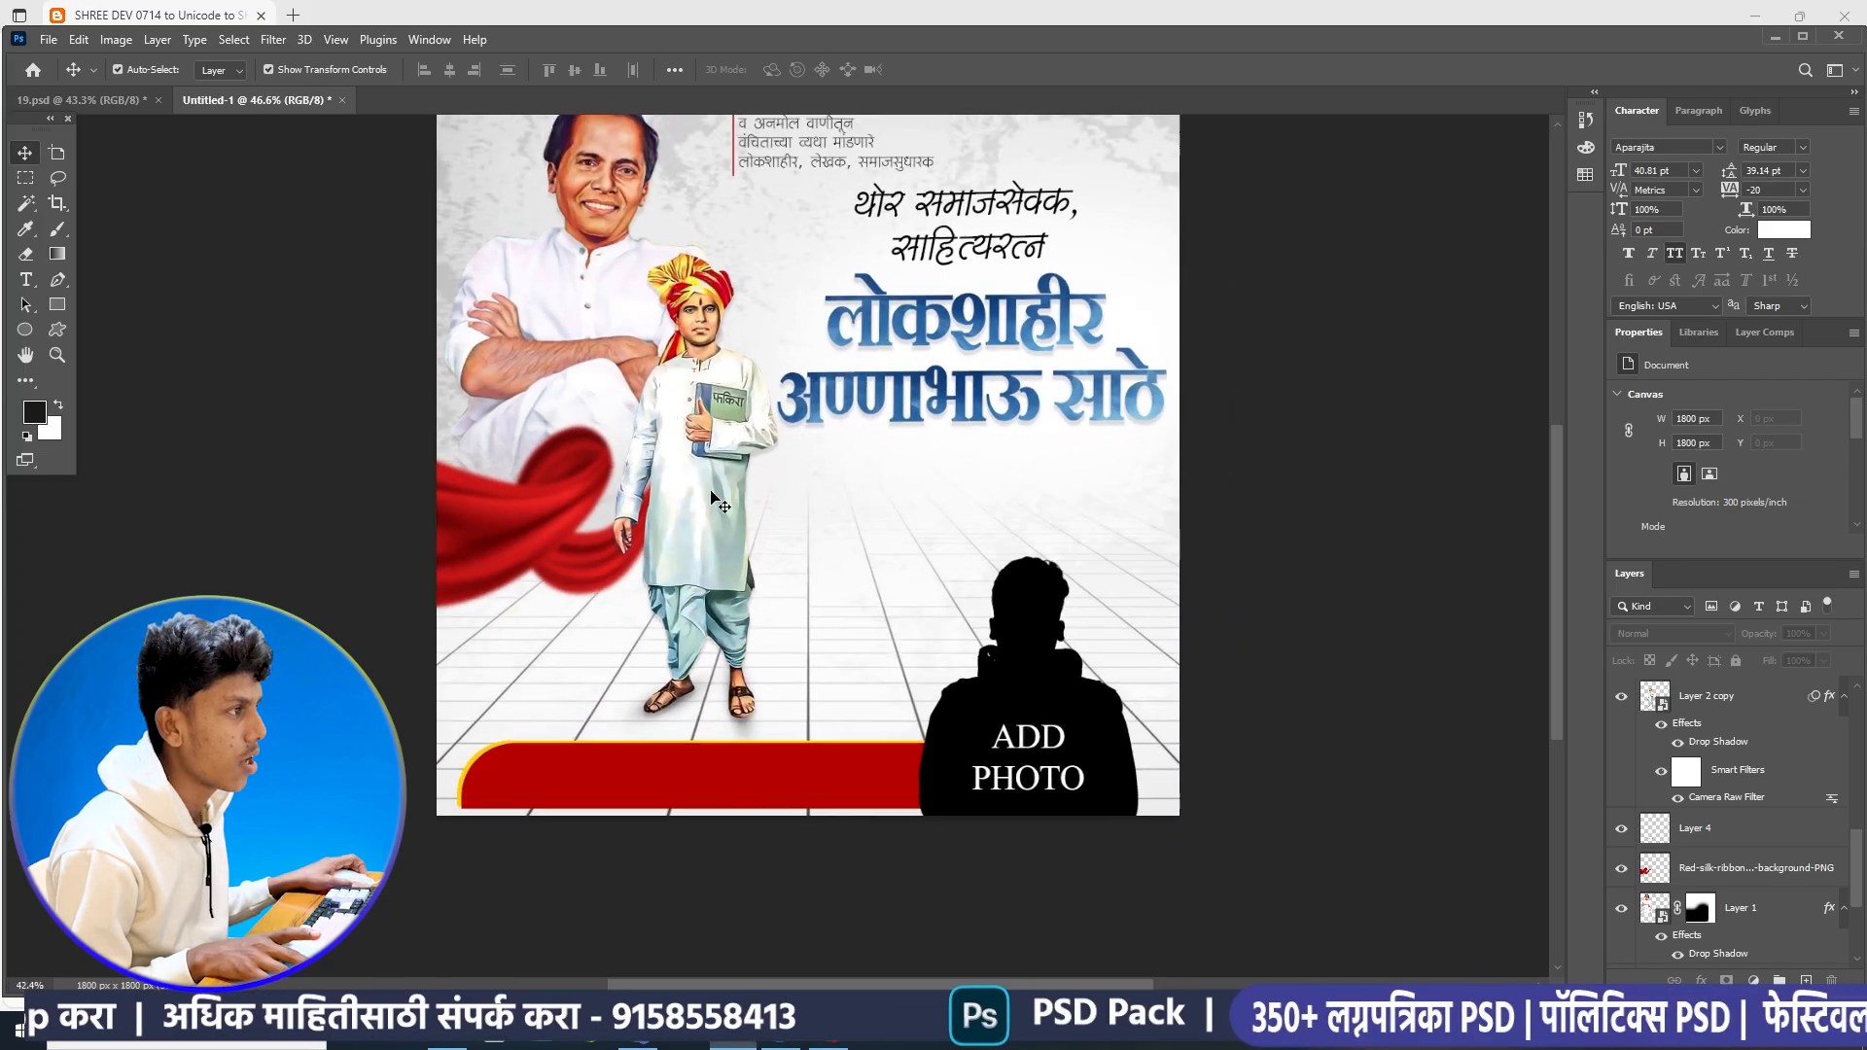
- Duplicate the standing figure's Layer 2 copy and select the original below the duplicate
click(711, 493)
scroll(710, 492, down, 1)
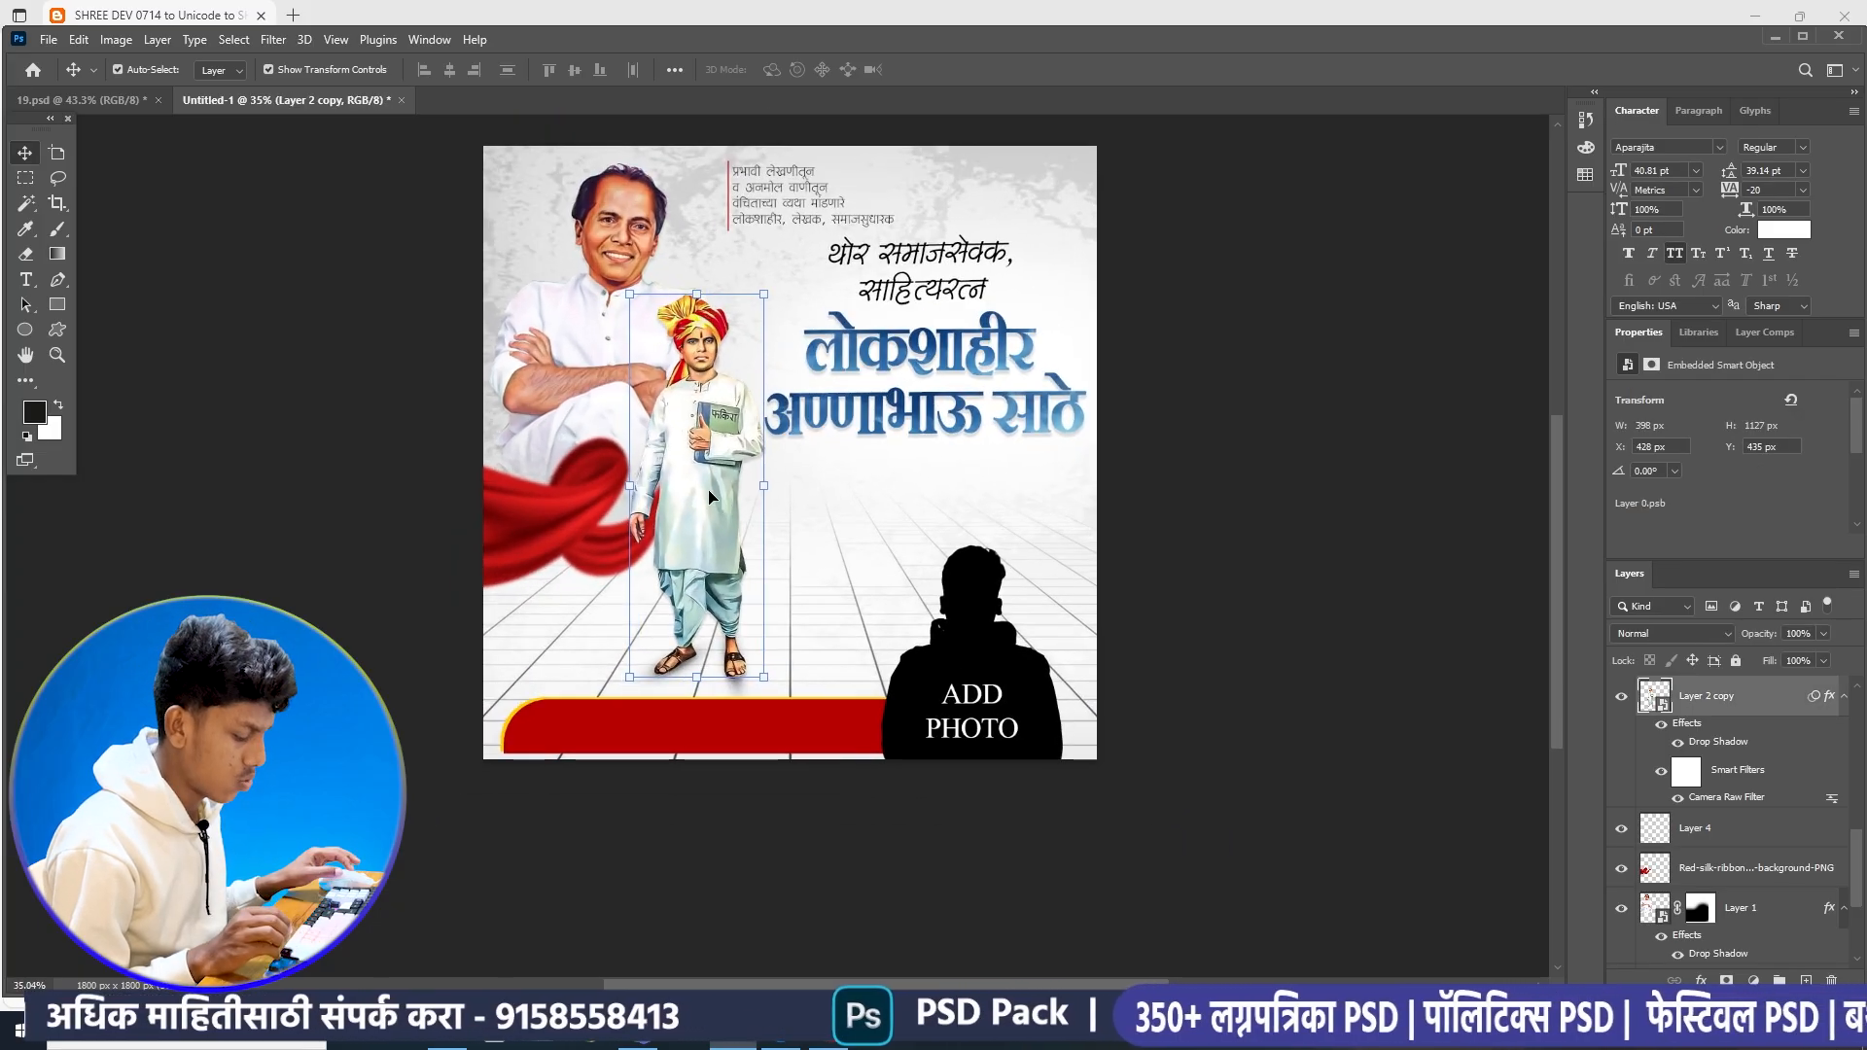
key(ctrl+j)
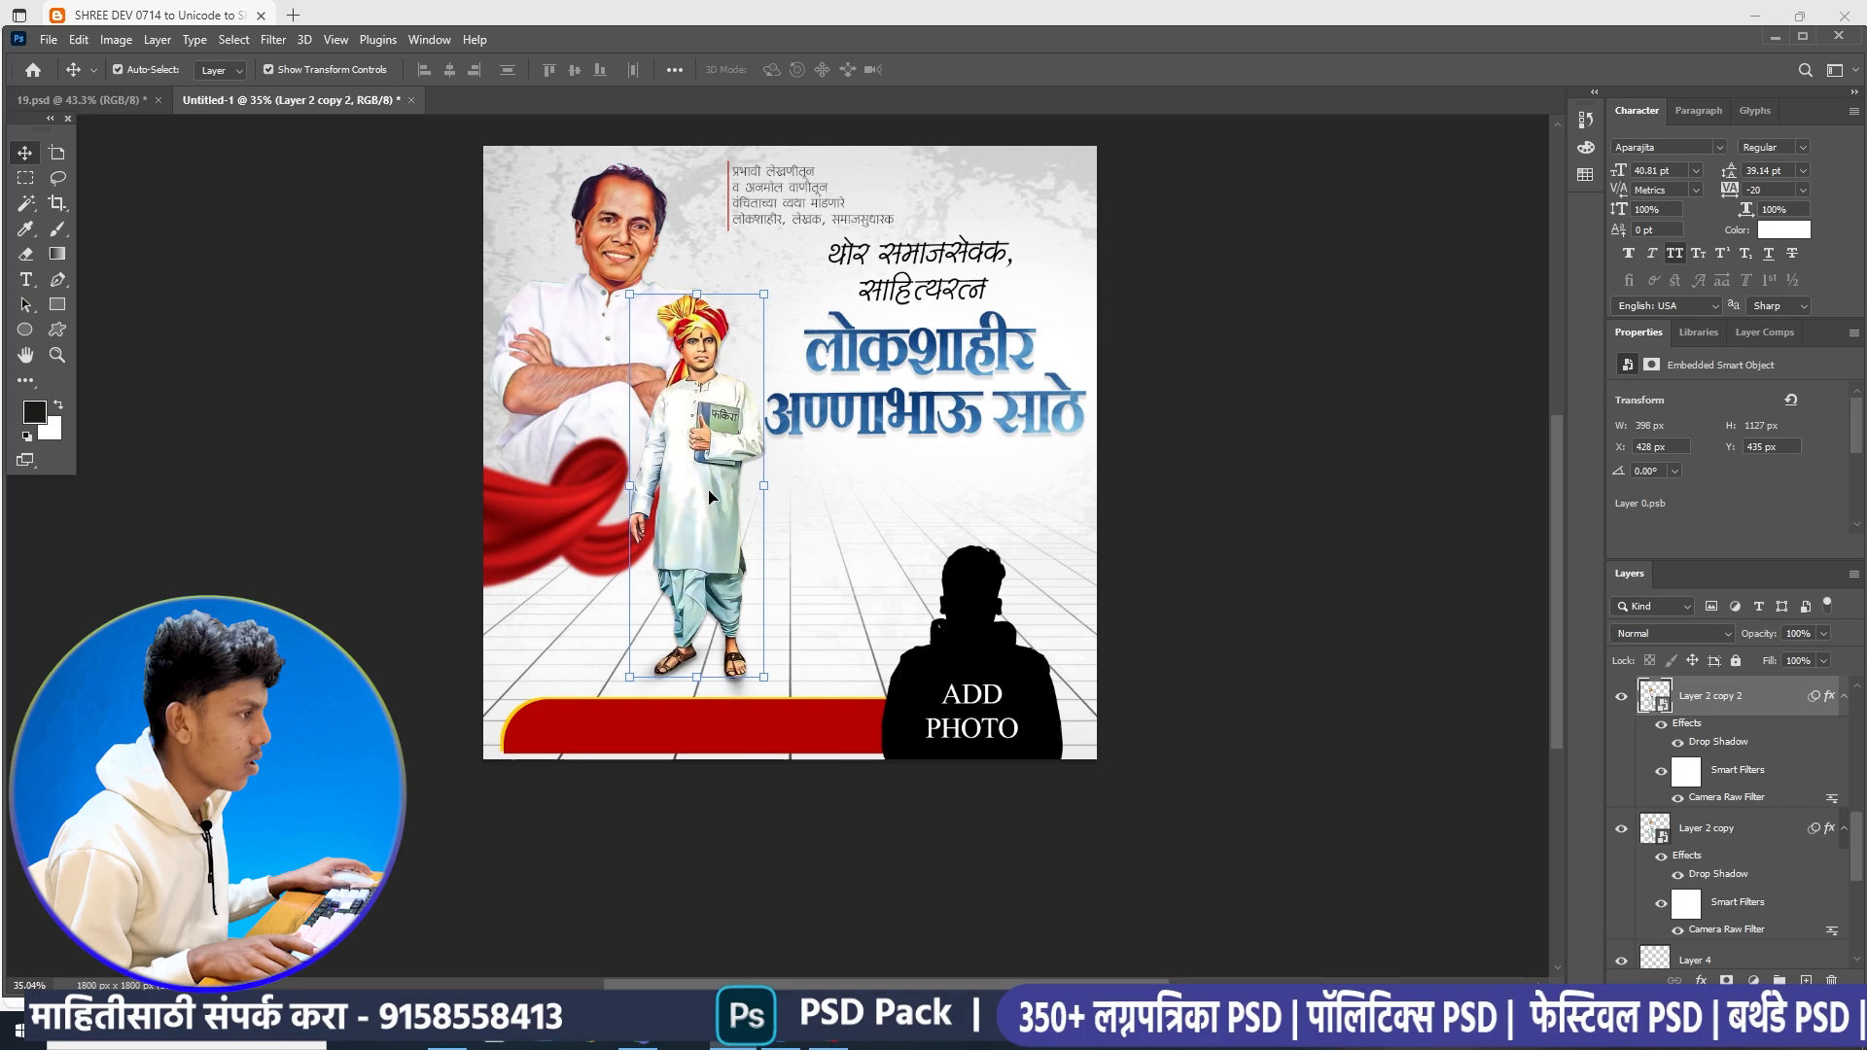
scroll(709, 497, up, 4)
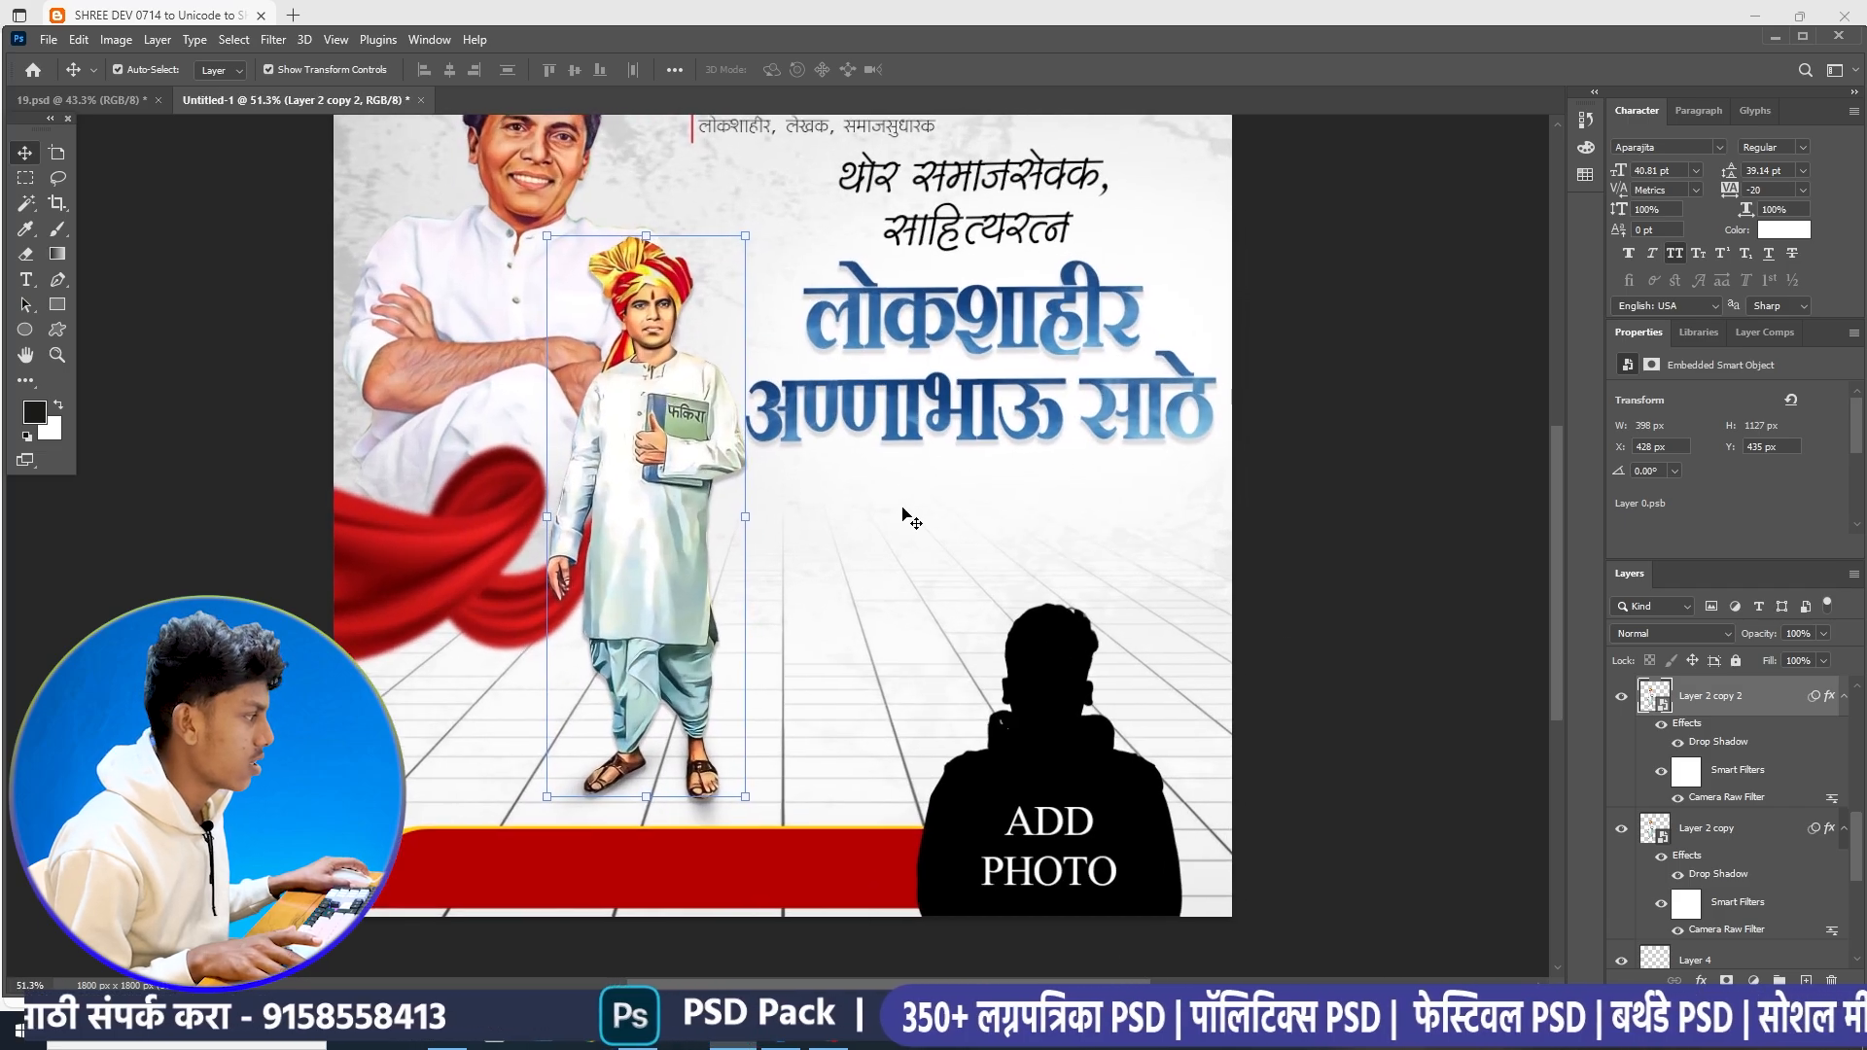
click(1732, 836)
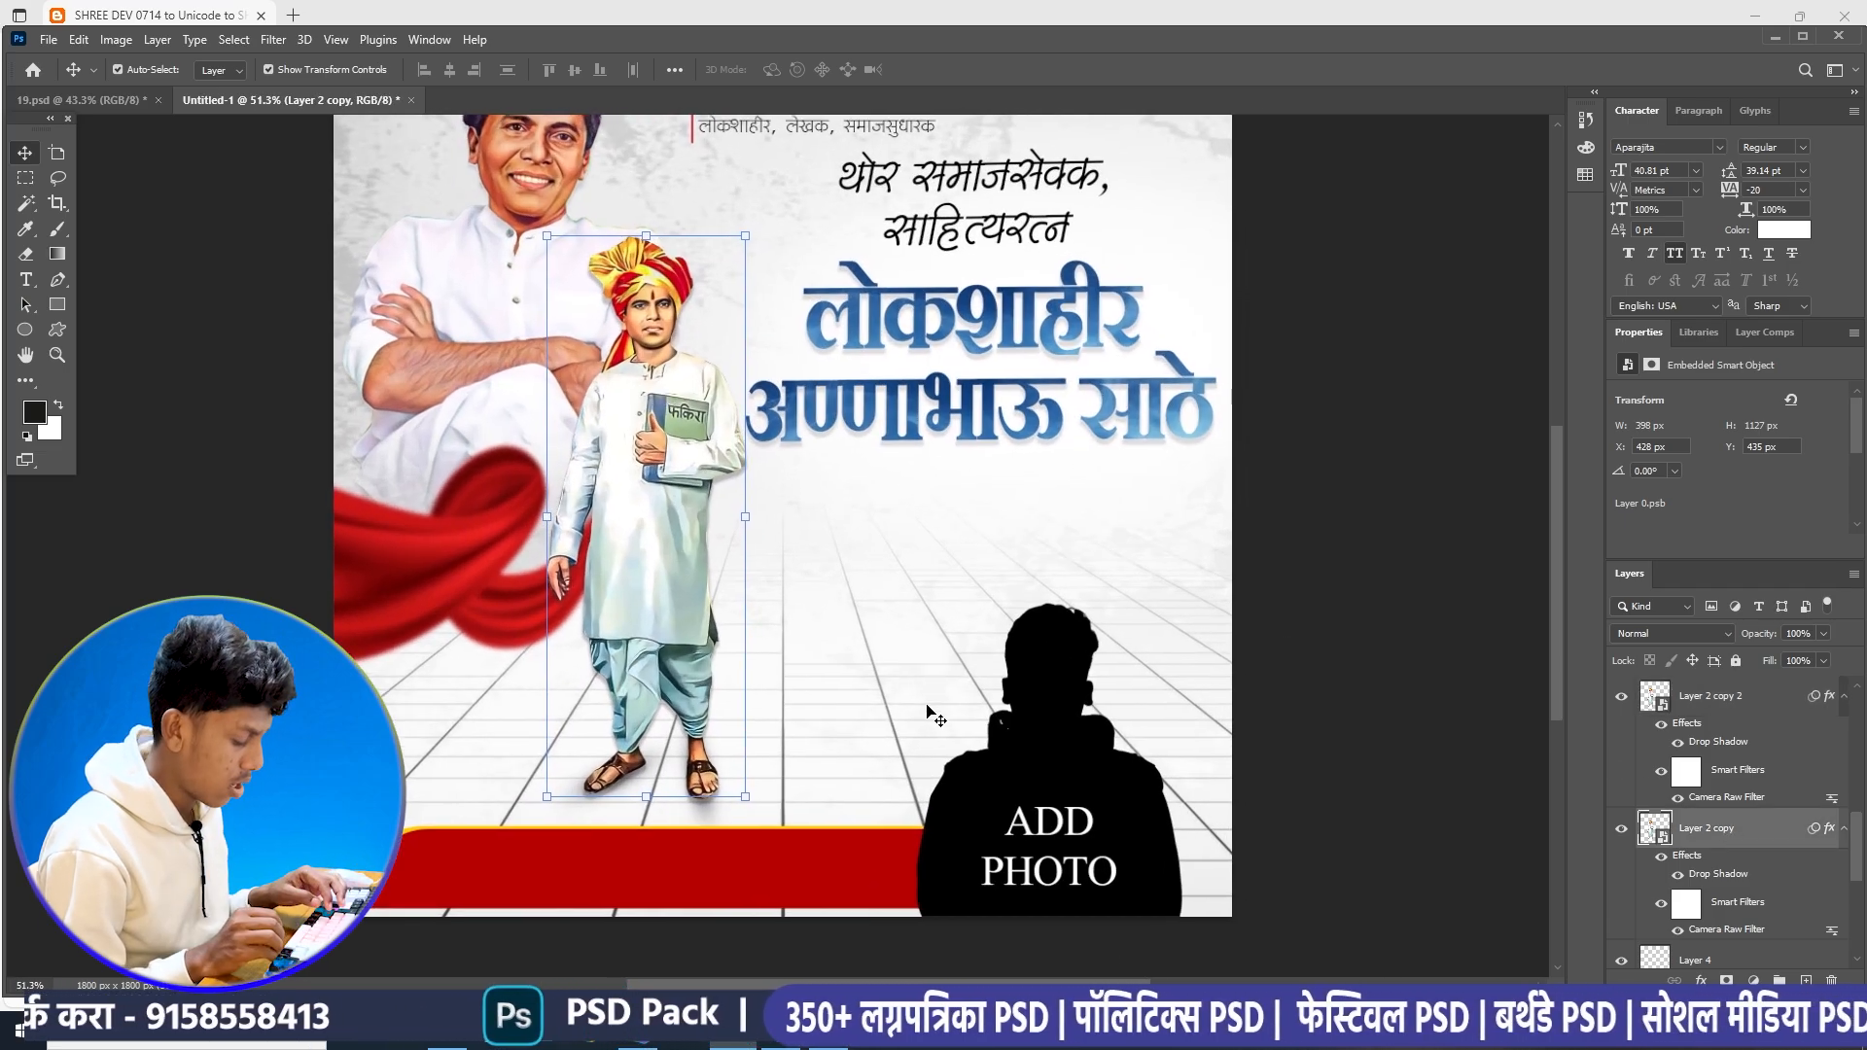
- Apply a Levels adjustment with output levels 0 to 255 to the lower standing figure layer
key(ctrl+l)
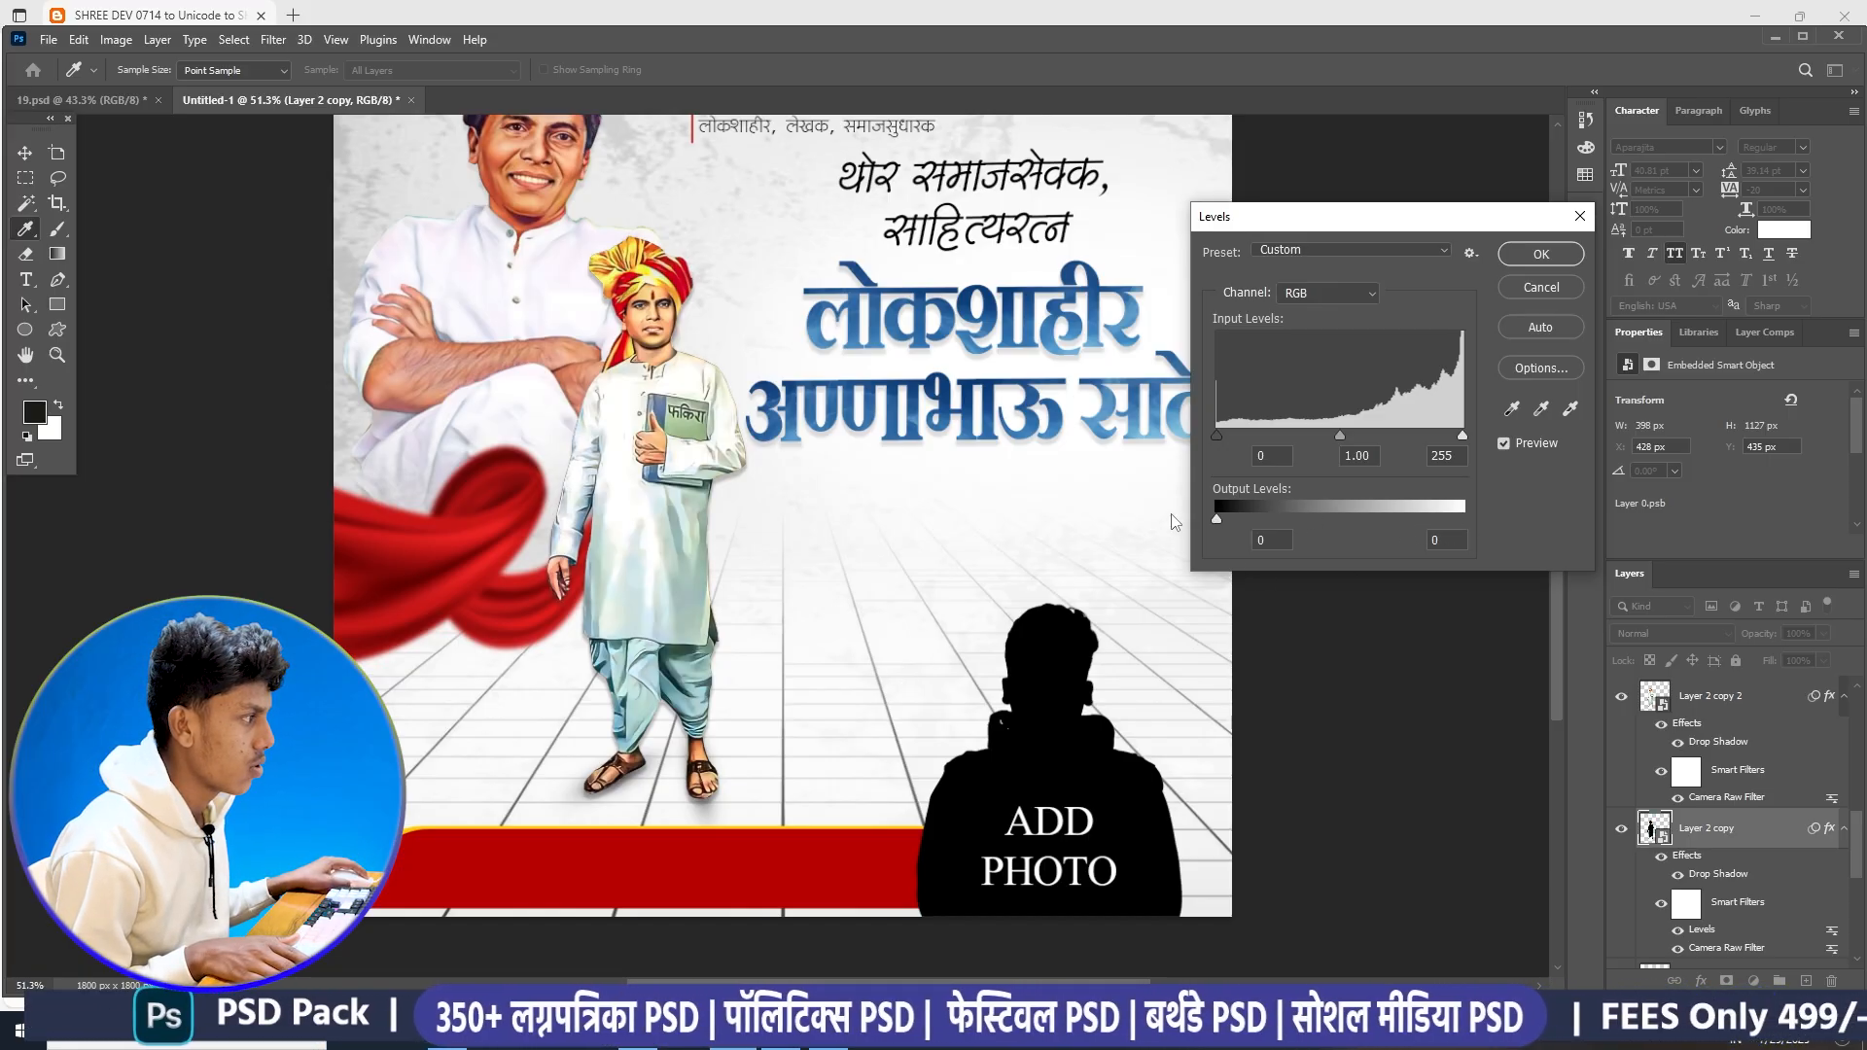
drag(1216, 520, 1462, 545)
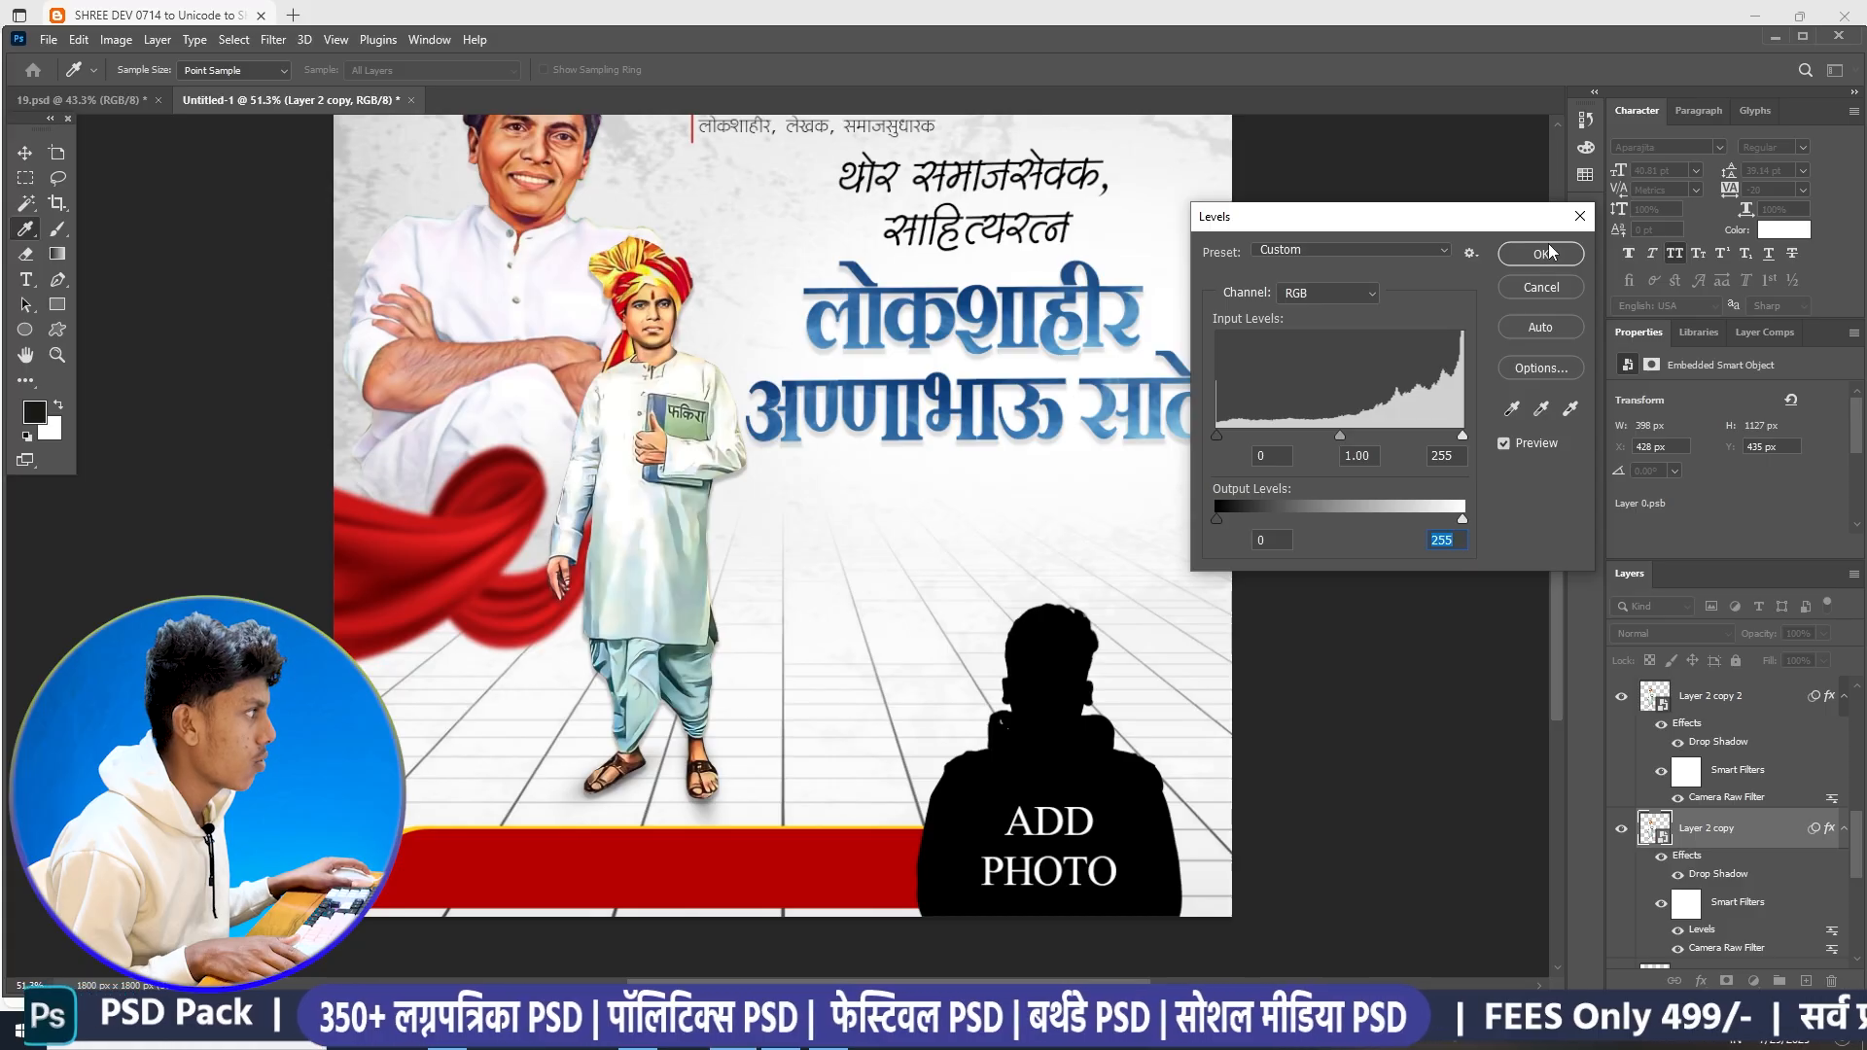
key(Return)
key(v)
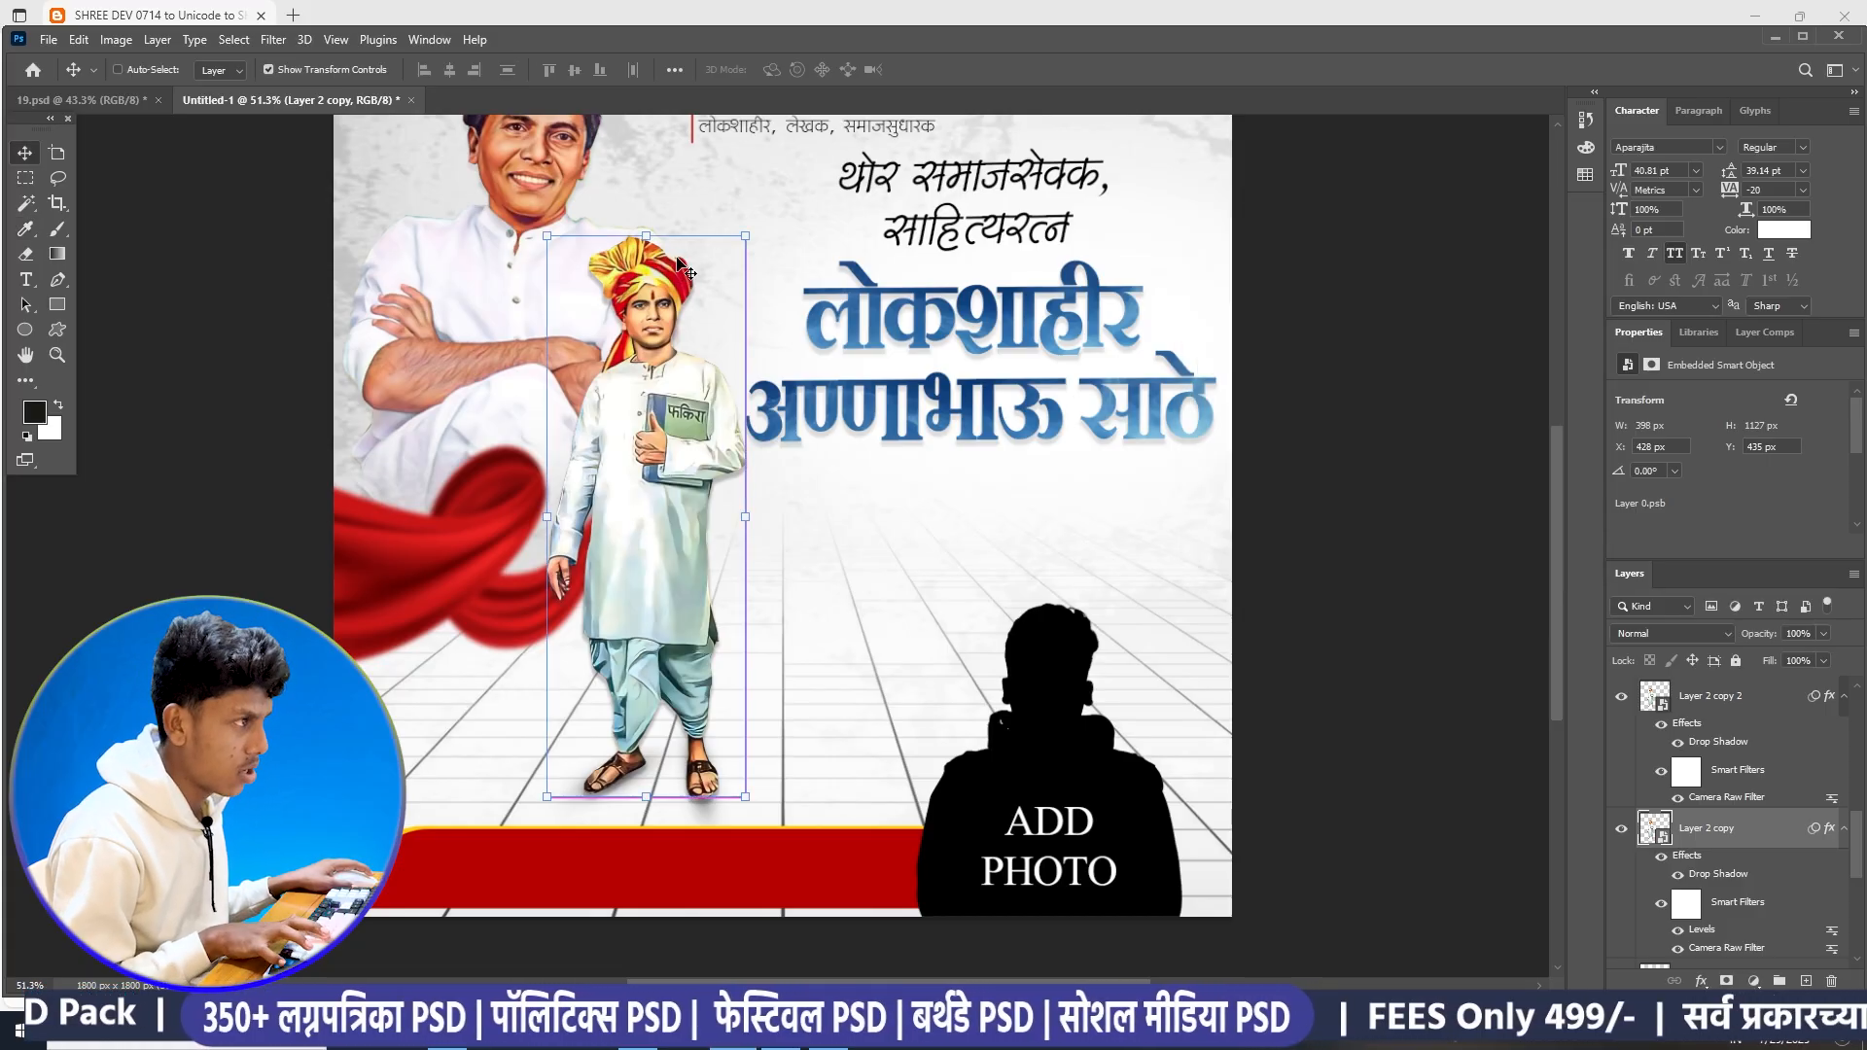
- Shorten and skew Layer 2 copy to about 435 × 621 px so it leans out from behind the standing figure
key(ctrl+t)
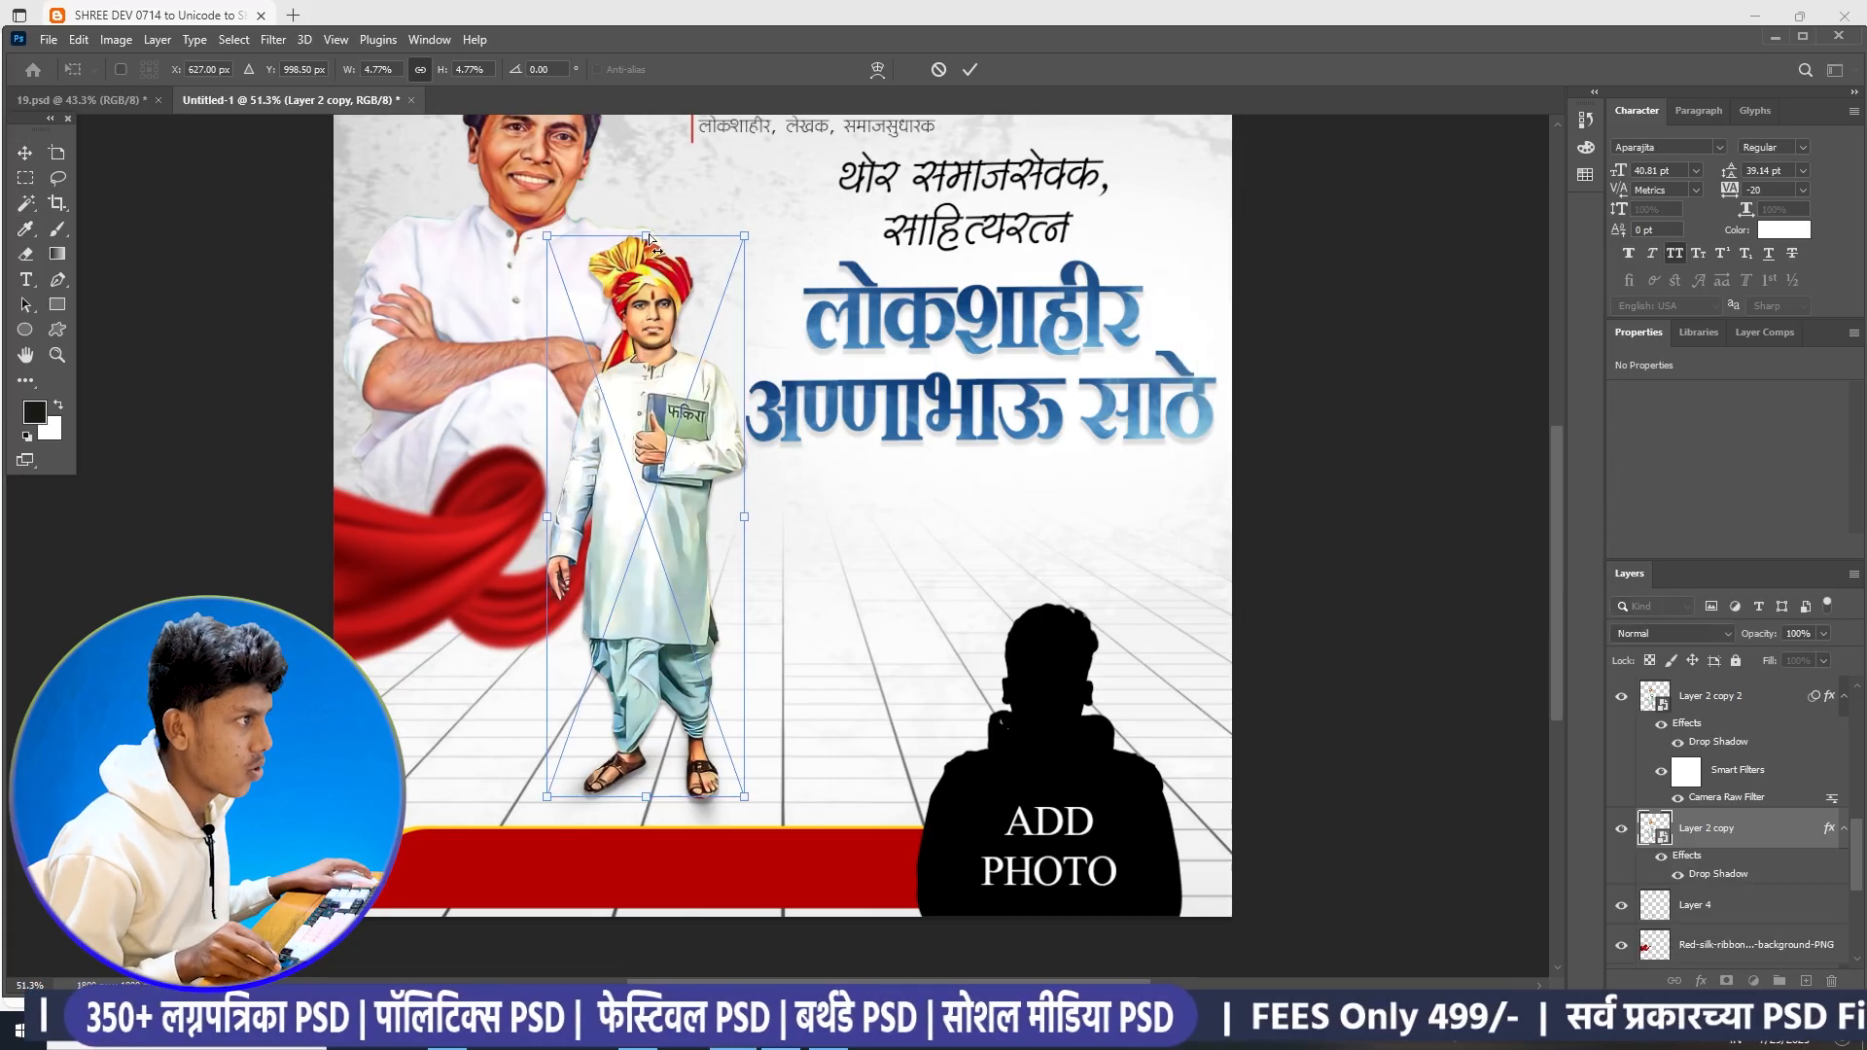
drag(650, 238, 735, 495)
key(Escape)
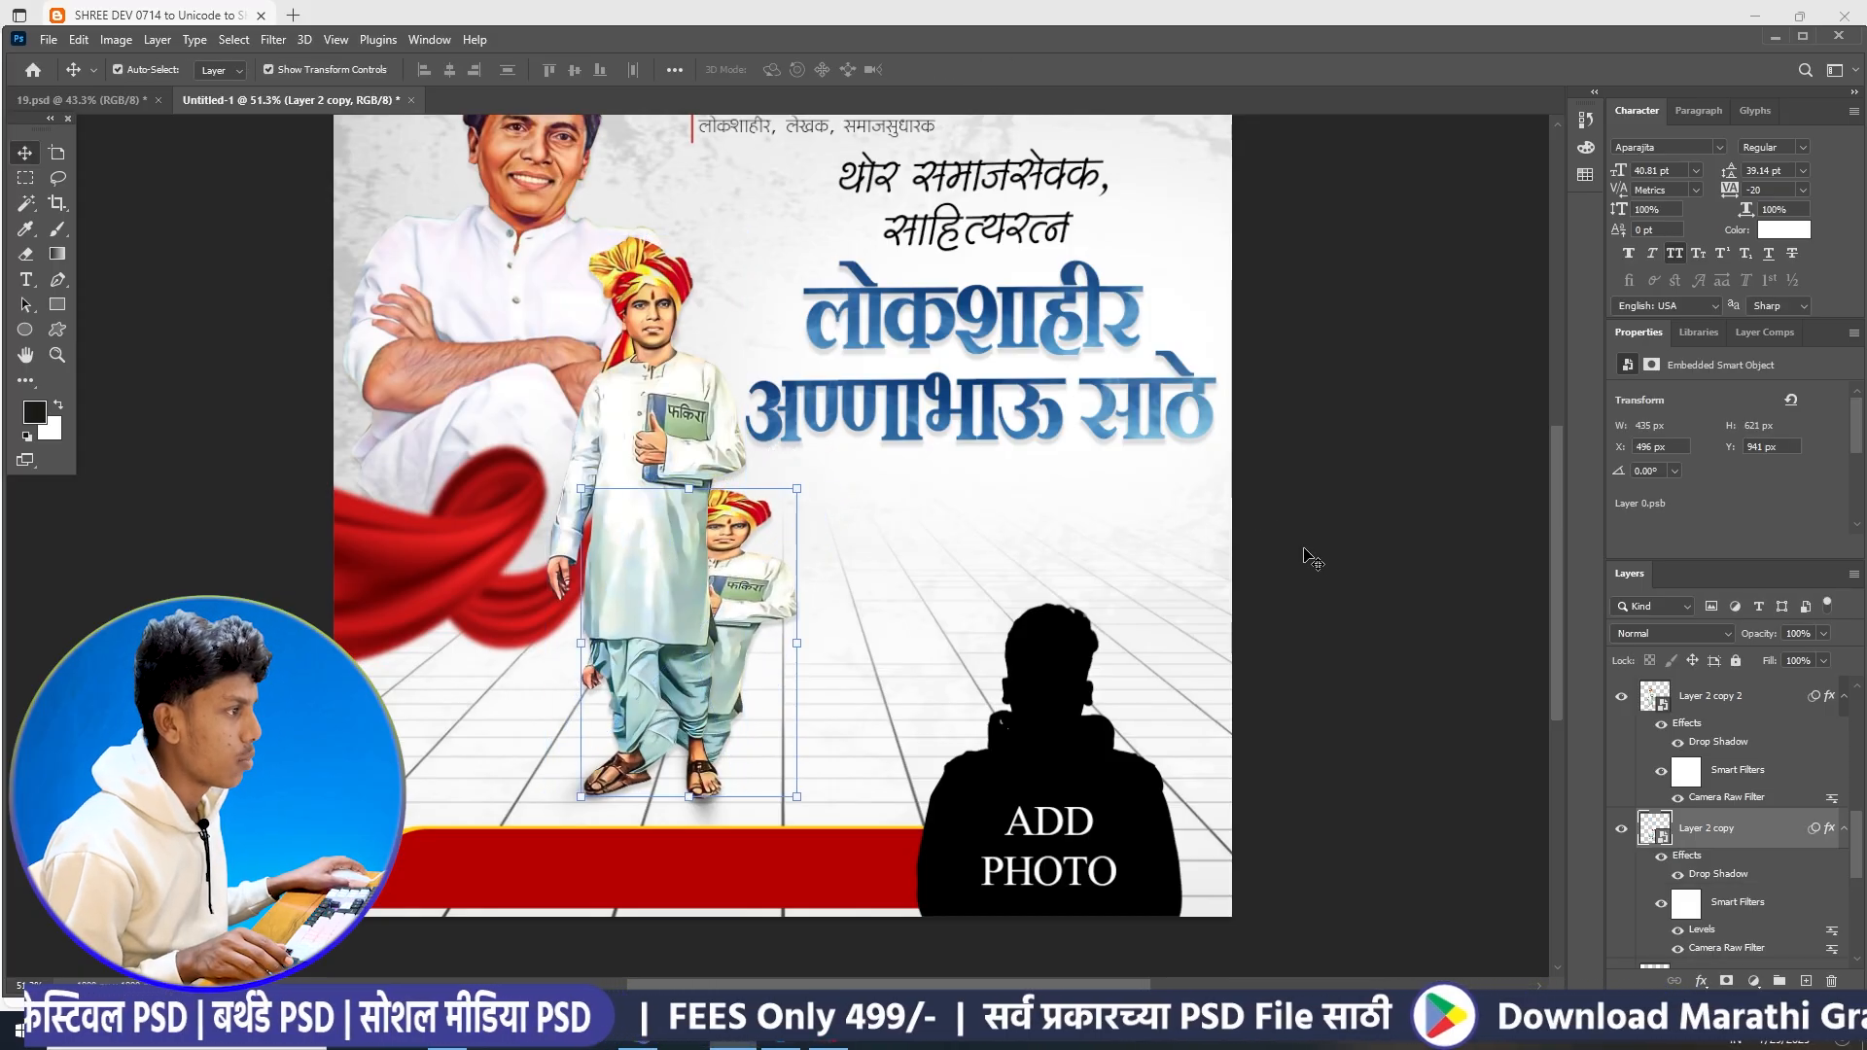
- Turn the skewed figure copy solid black using Levels with the white output level at 0, then deselect it
scroll(1303, 549, up, 1)
key(ctrl+l)
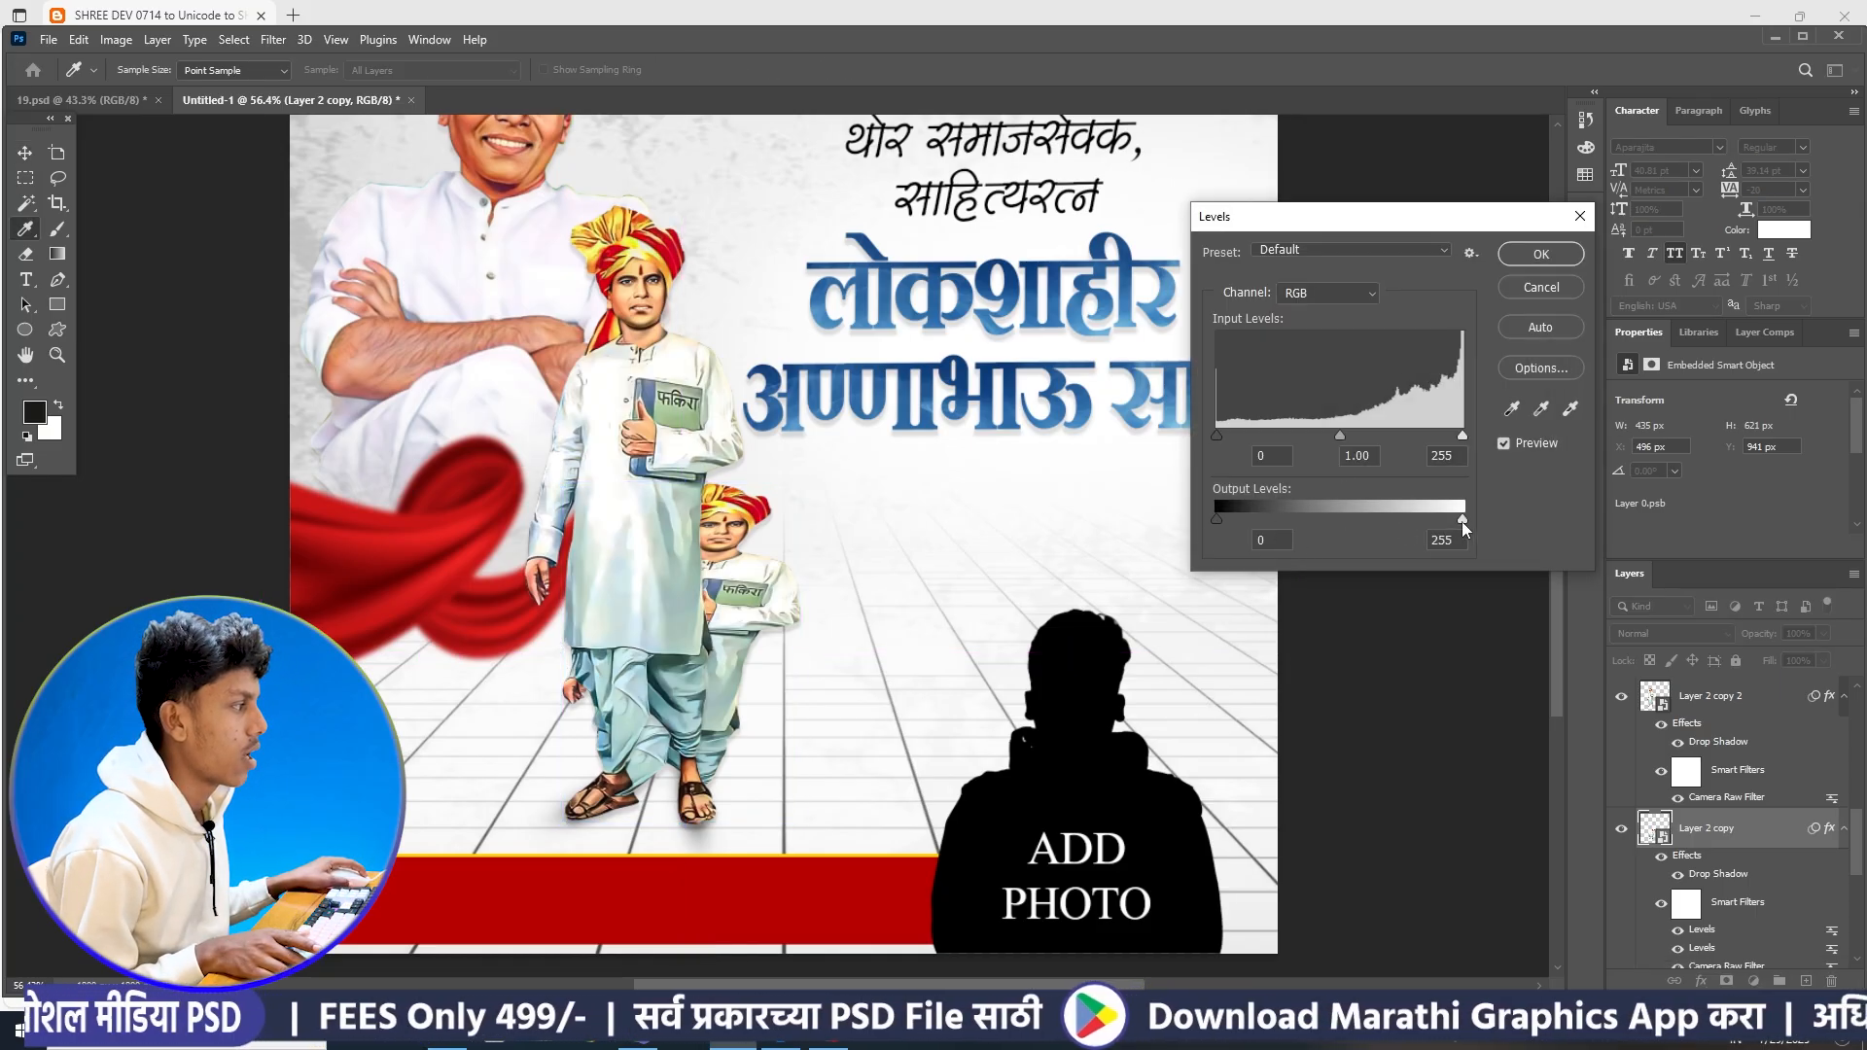
drag(1461, 522, 1213, 585)
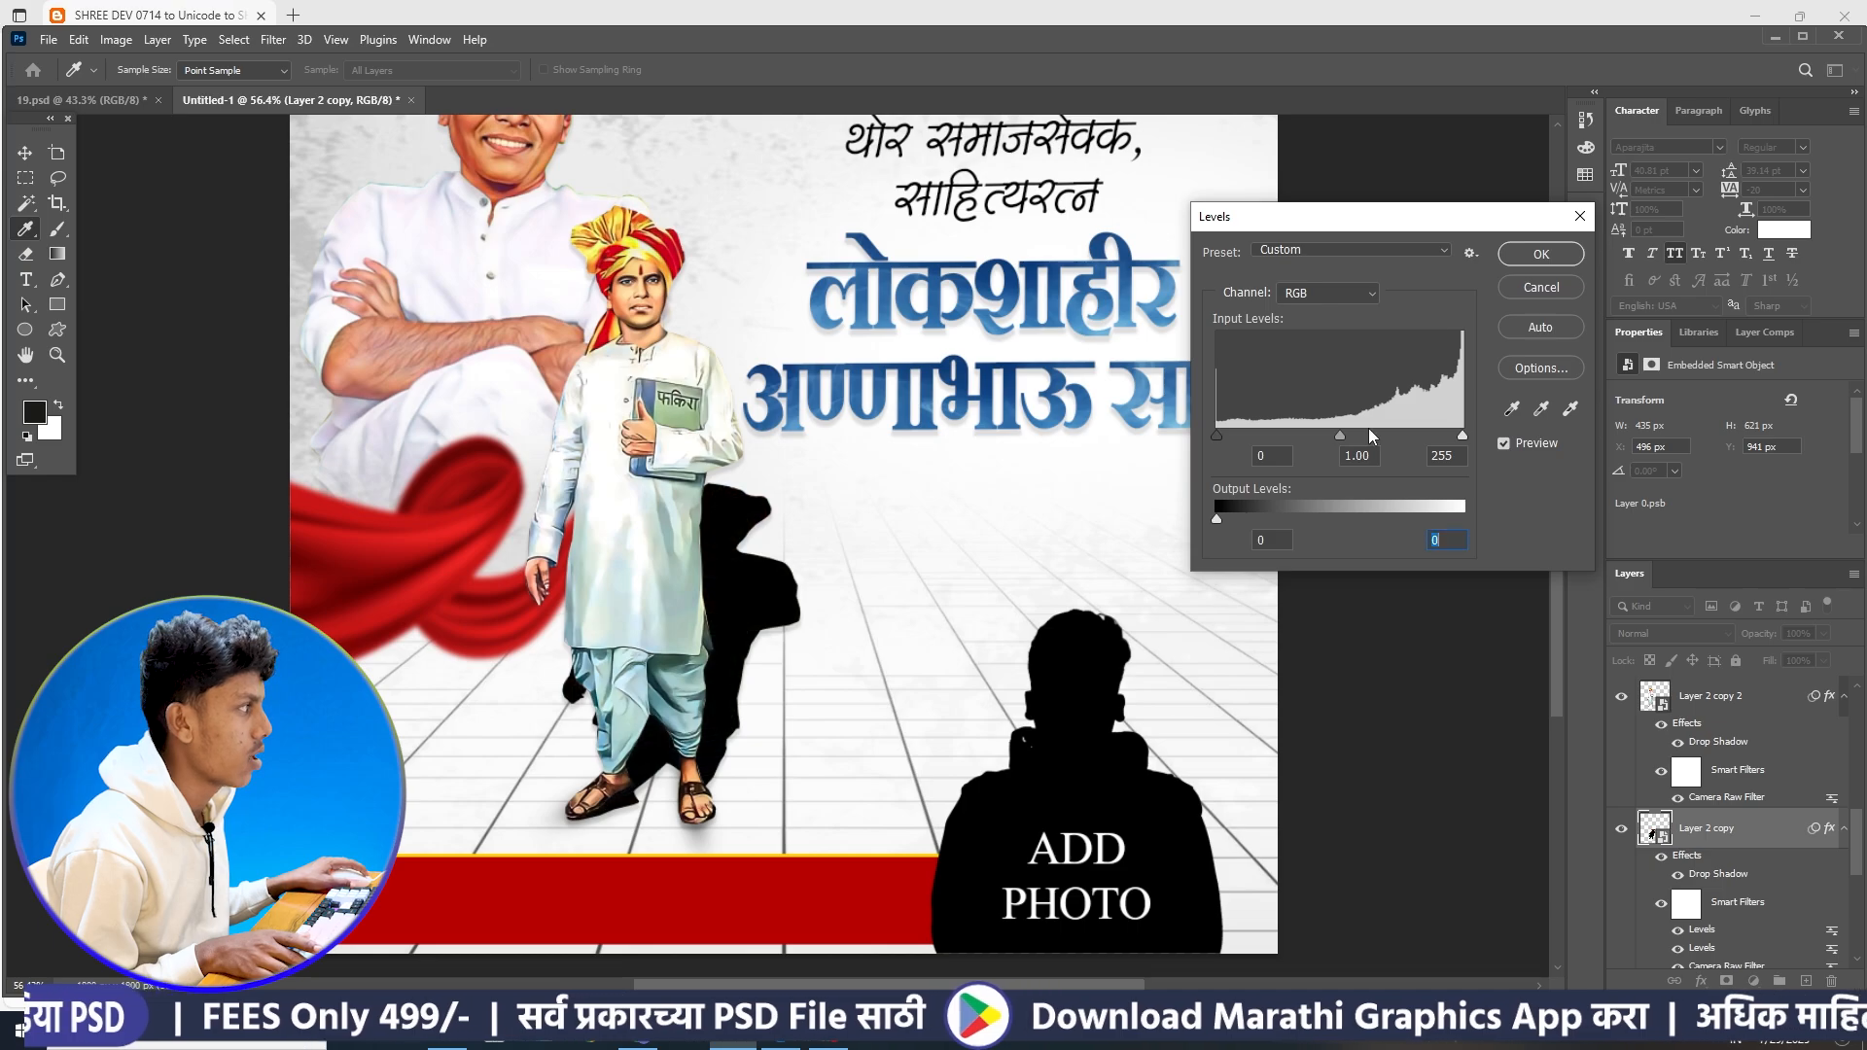
click(1540, 254)
scroll(1200, 421, down, 5)
click(1332, 445)
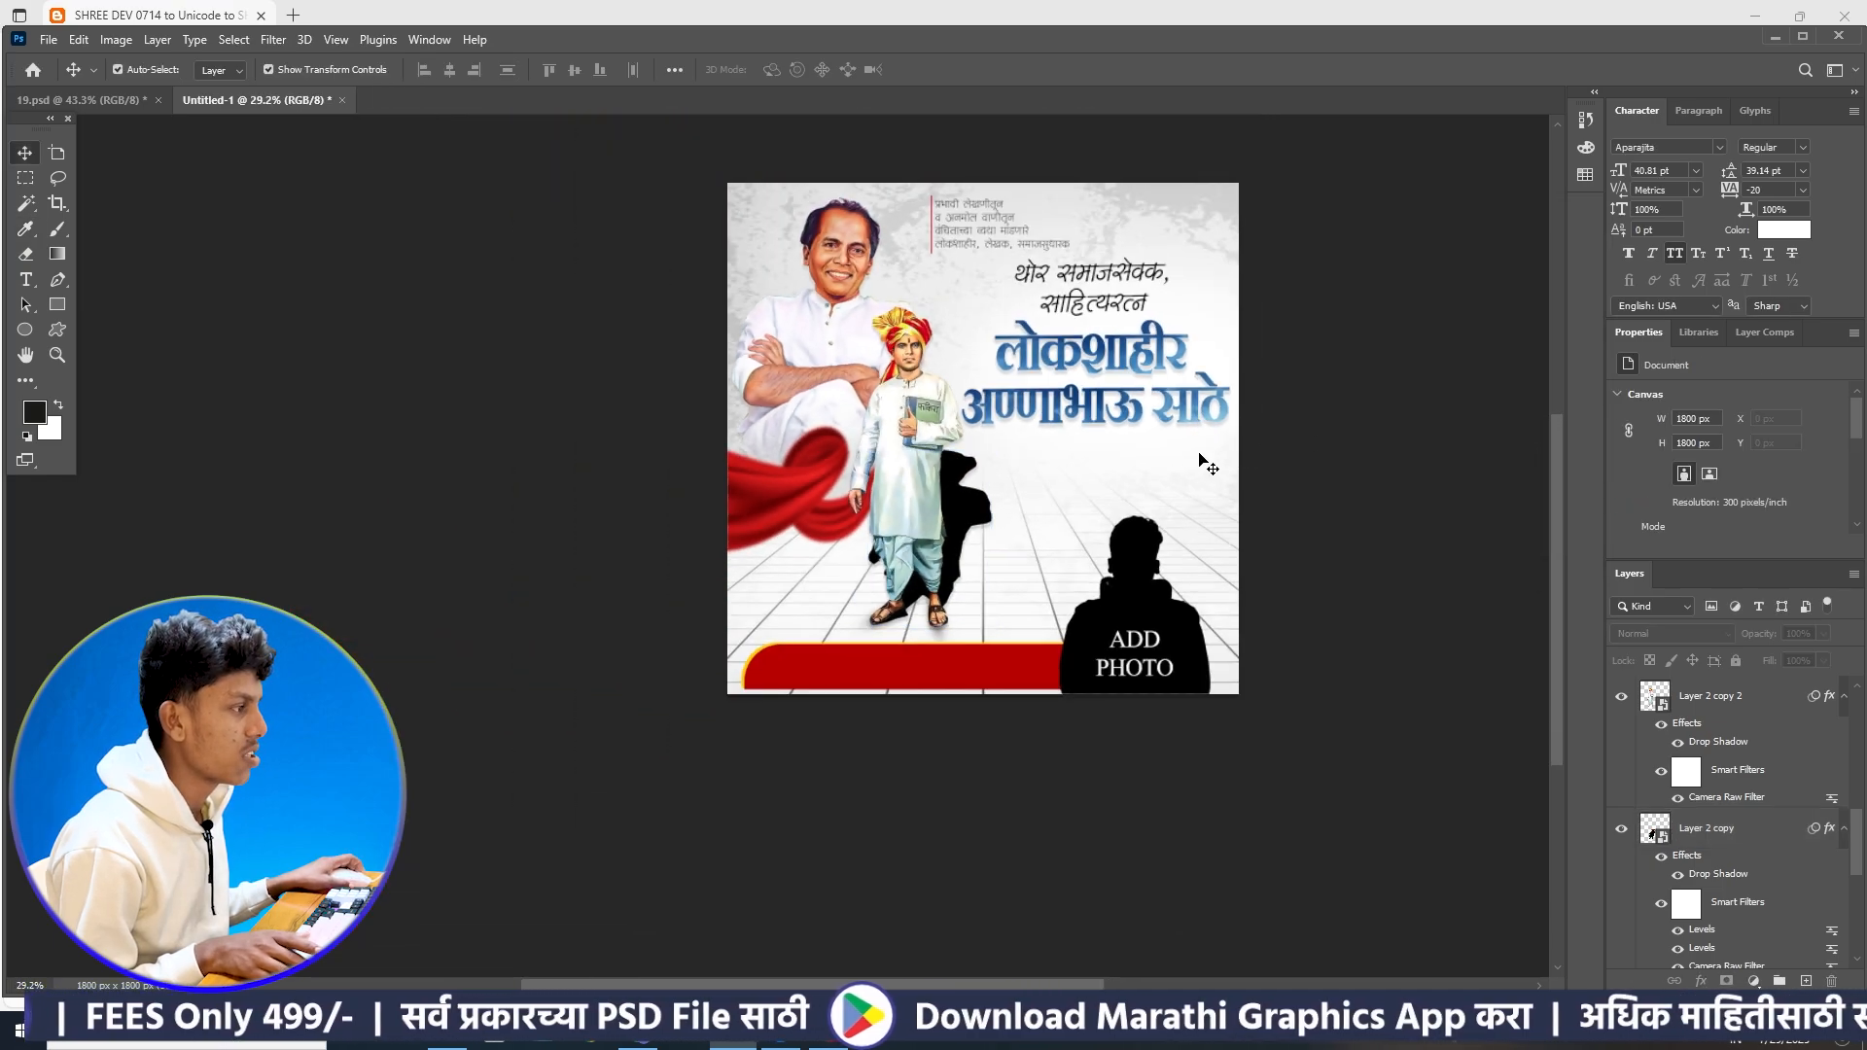
- Reduce the opacity of the black skewed figure layer to 40%
scroll(963, 467, up, 5)
drag(952, 458, 932, 432)
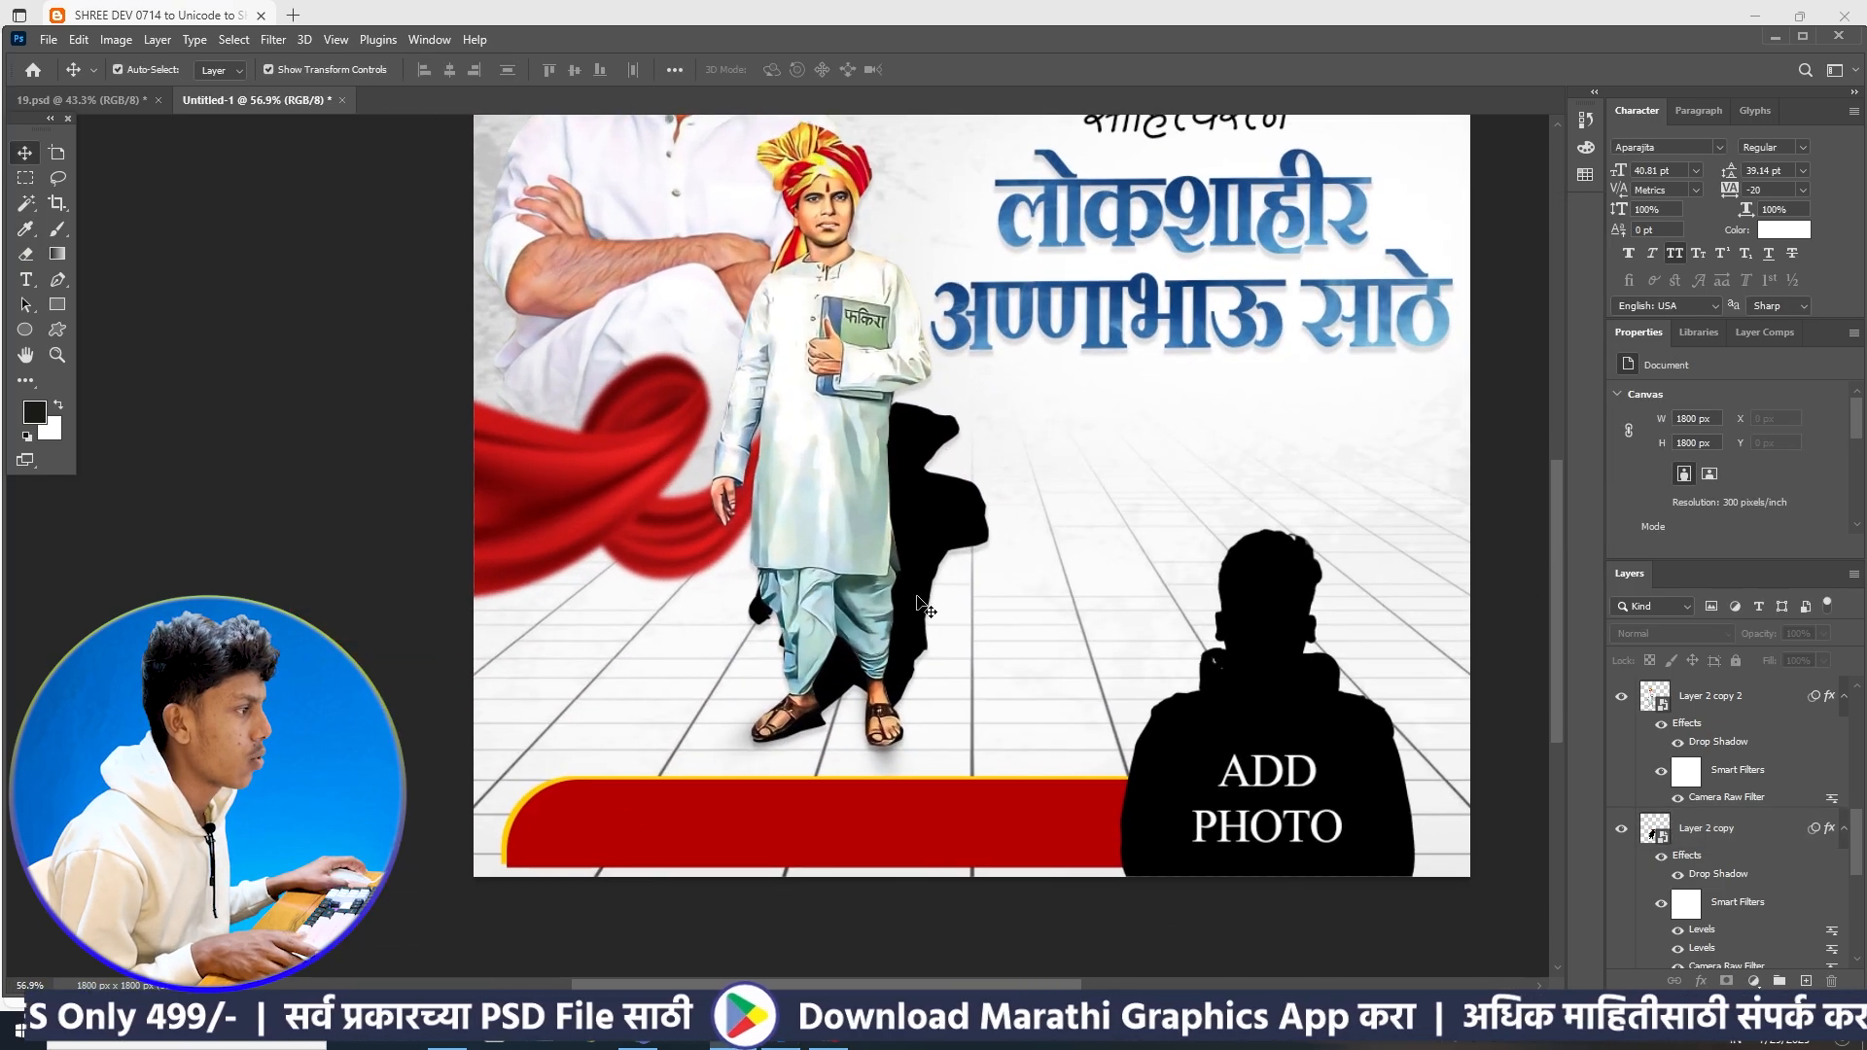
click(954, 548)
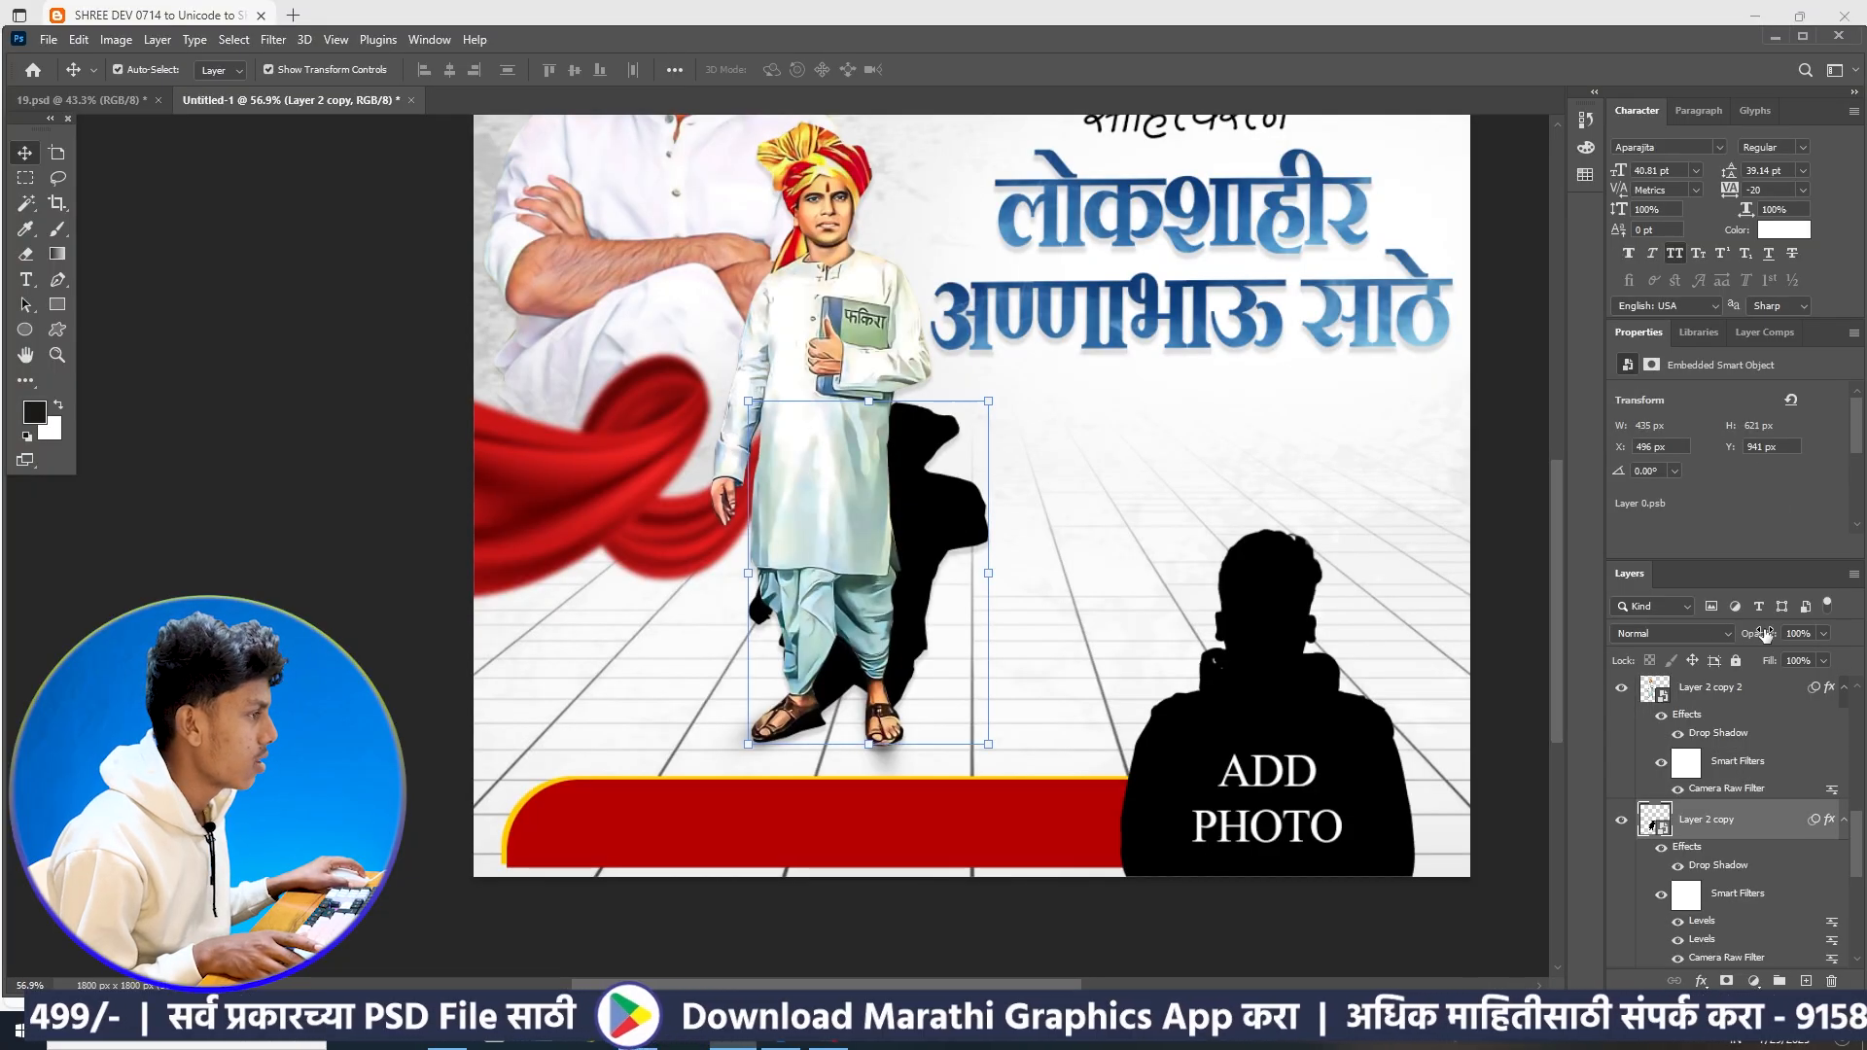
drag(1770, 634, 1705, 654)
scroll(788, 542, down, 1)
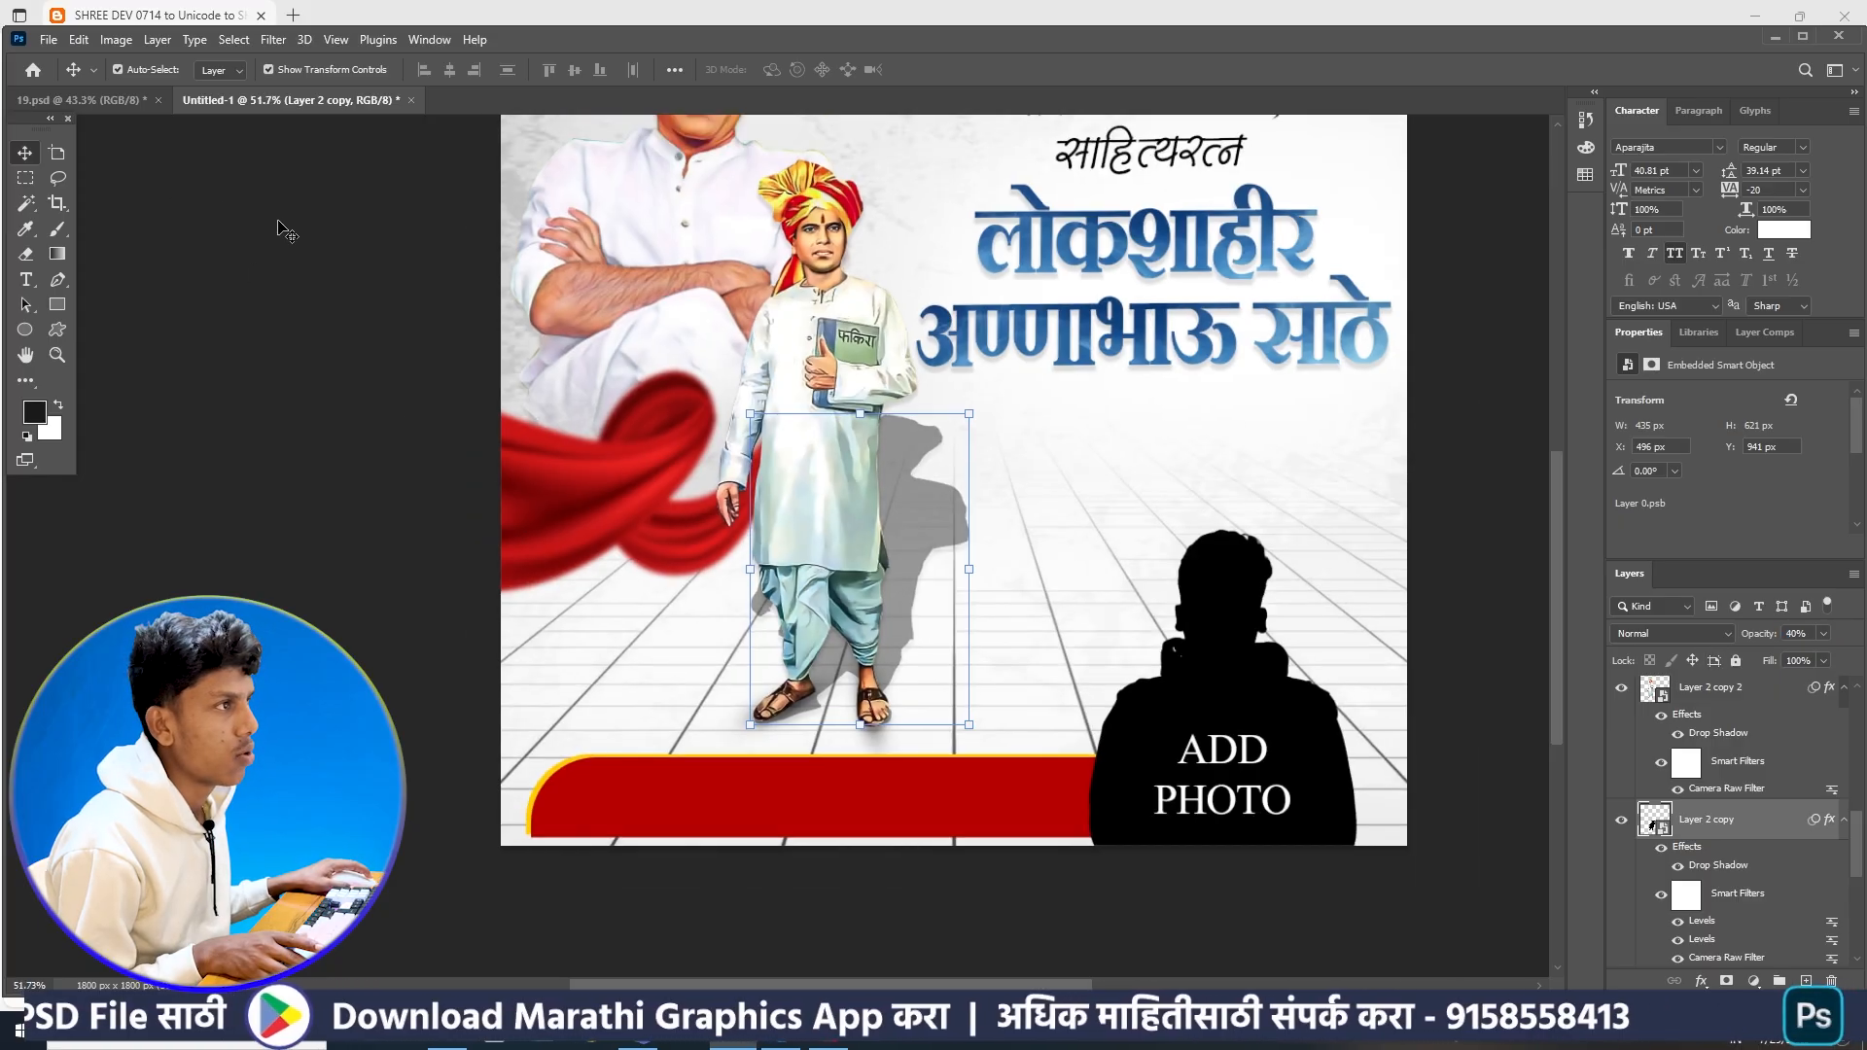
- Apply a Gaussian Blur with a radius of 7.6 pixels to the black skewed figure layer, Layer 2 copy
click(270, 40)
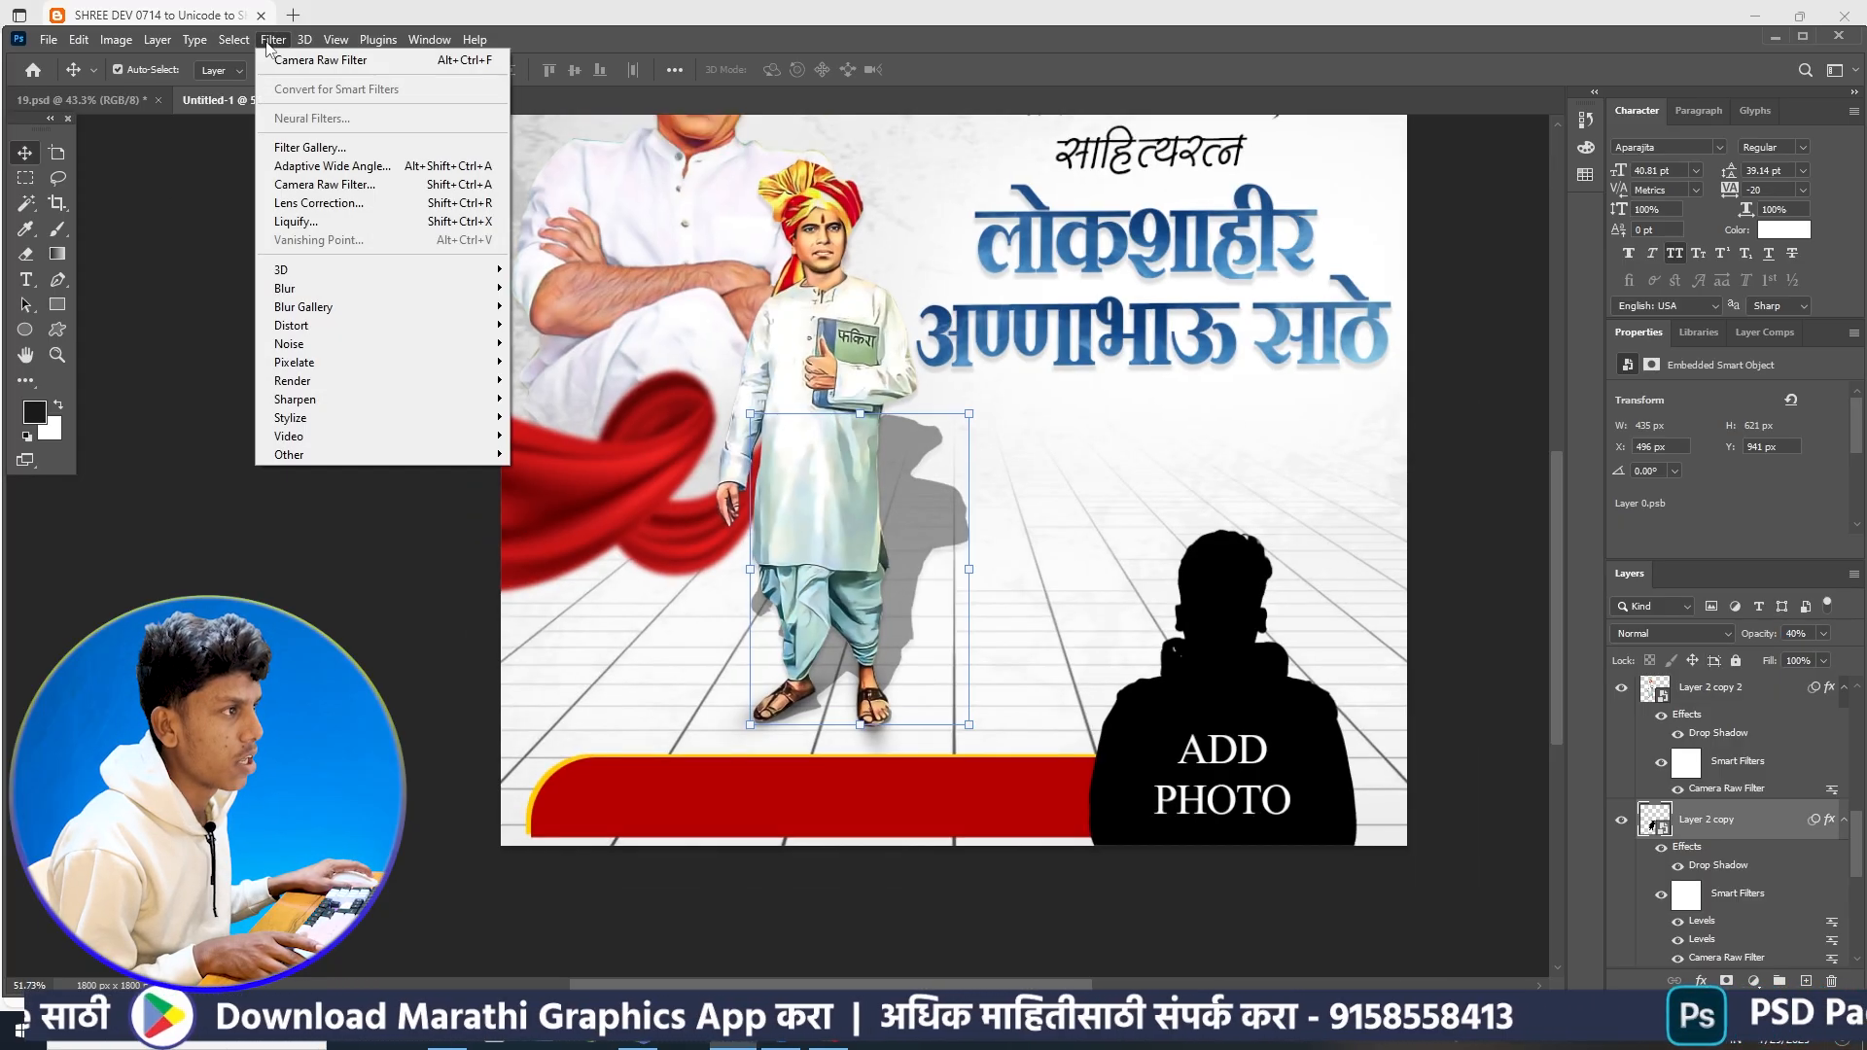
mouse_move(345, 294)
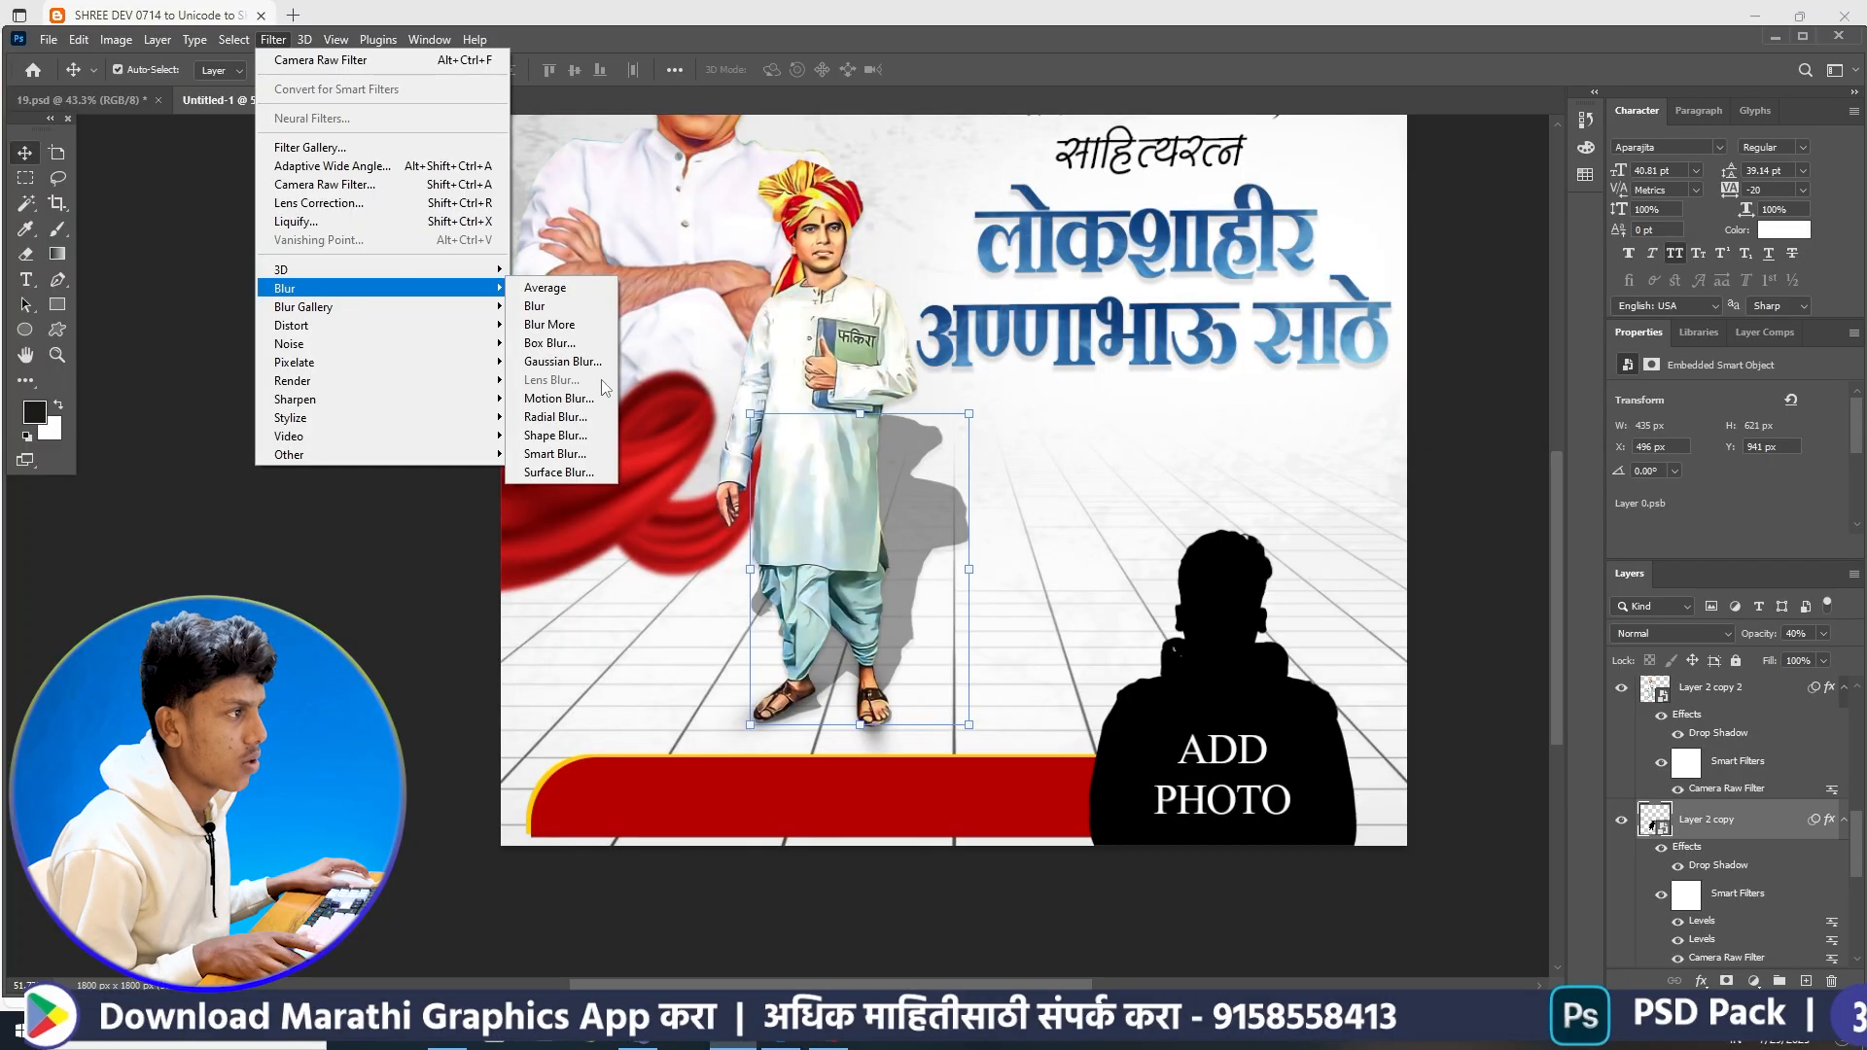
click(574, 361)
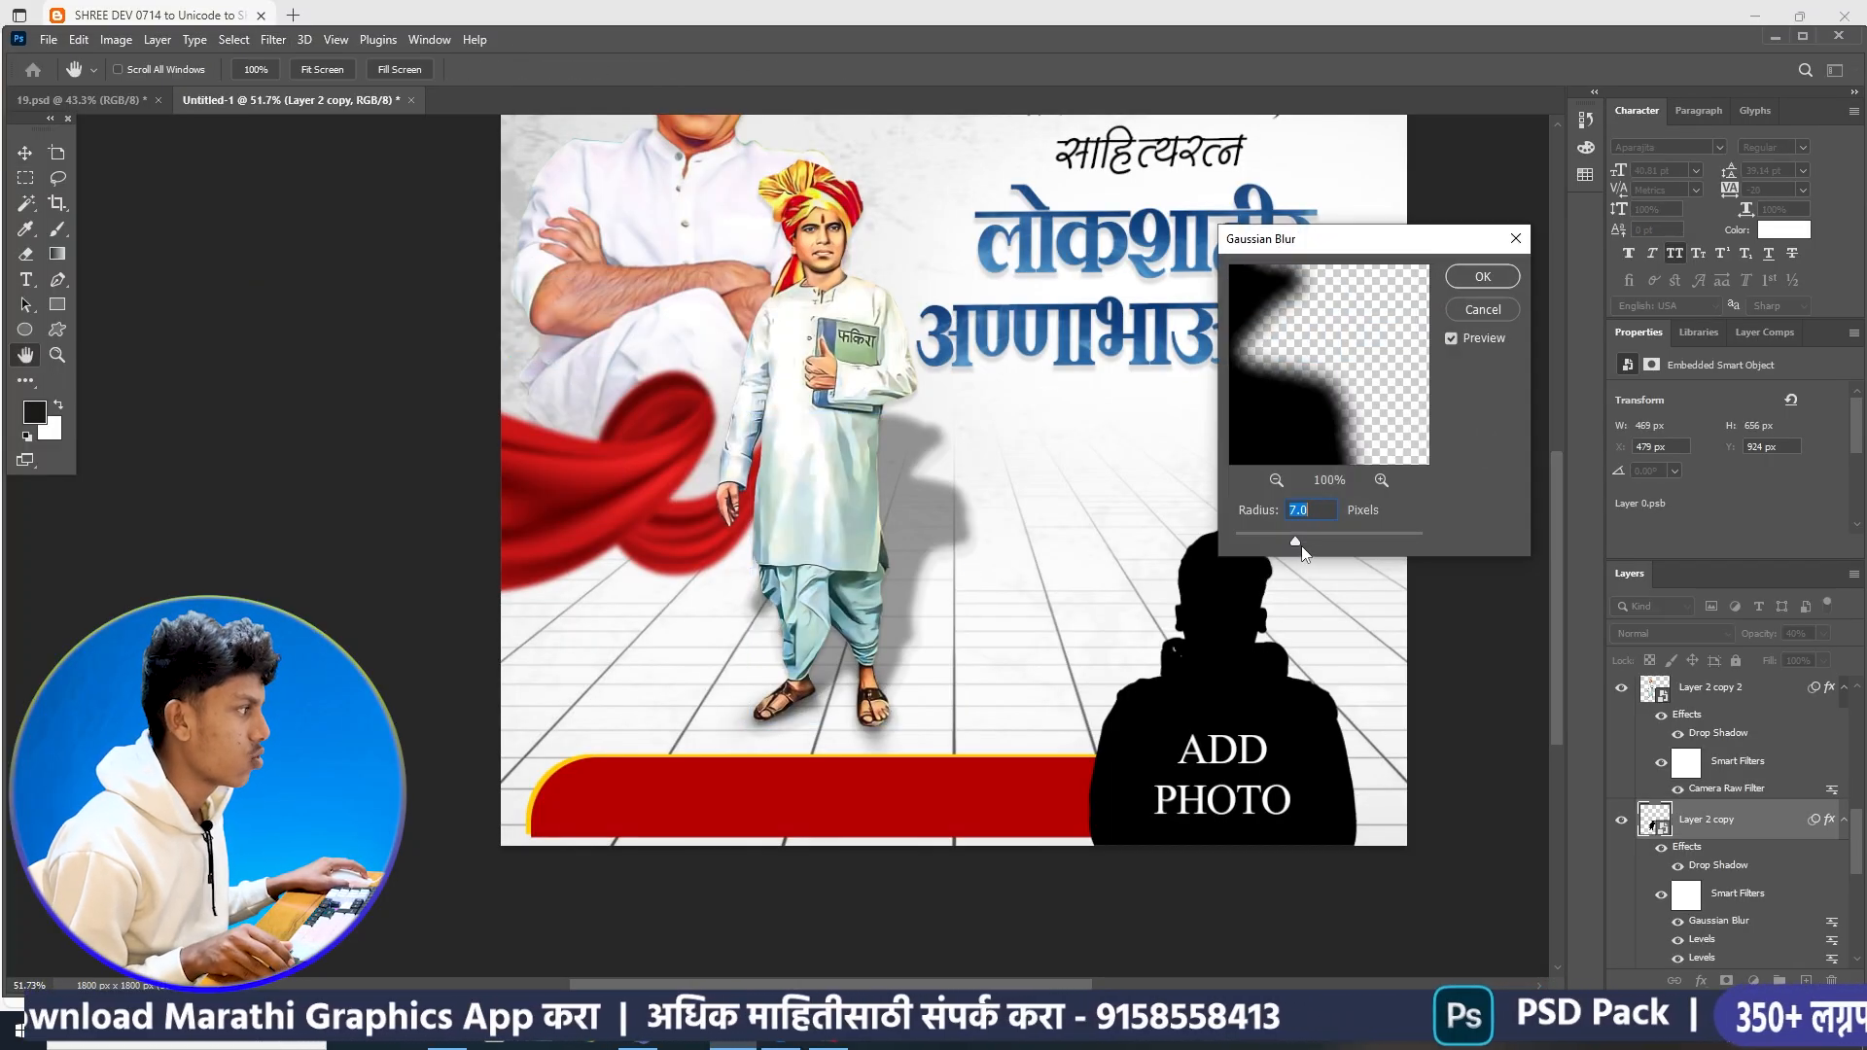
drag(1297, 536, 1299, 535)
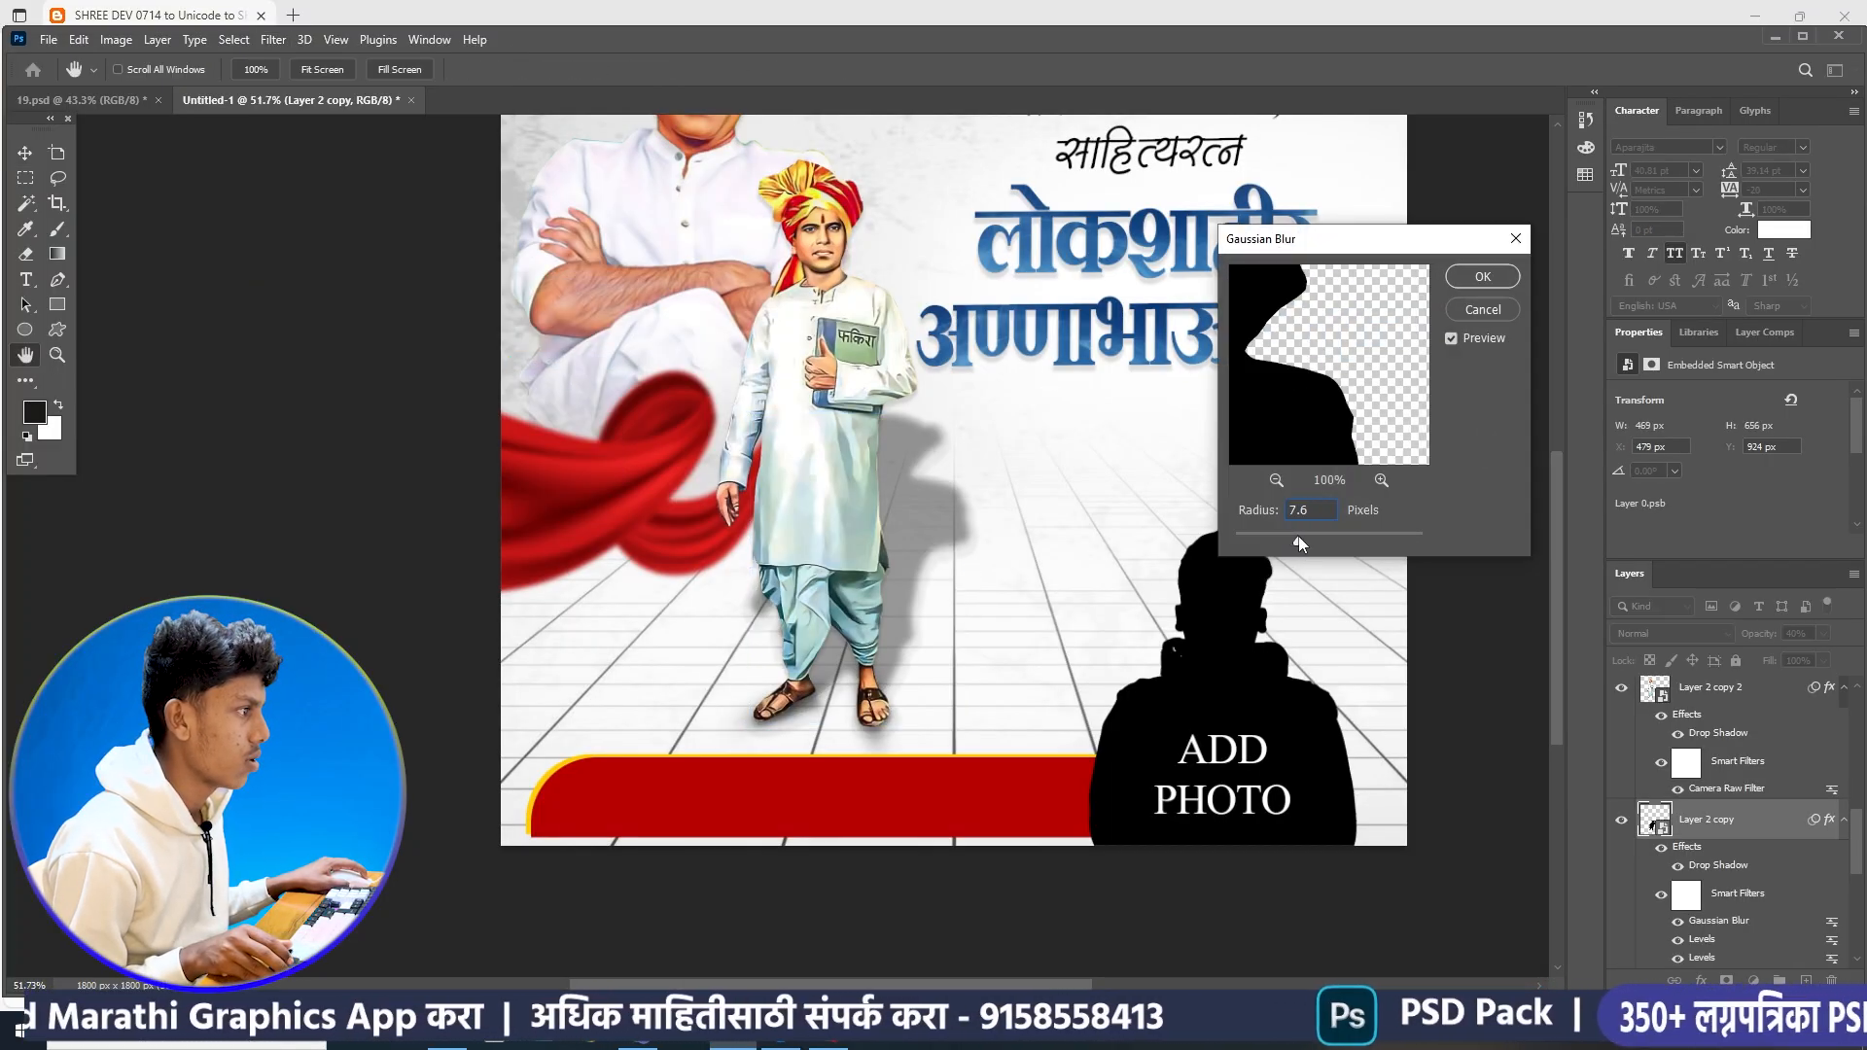
click(1483, 277)
scroll(1100, 419, down, 4)
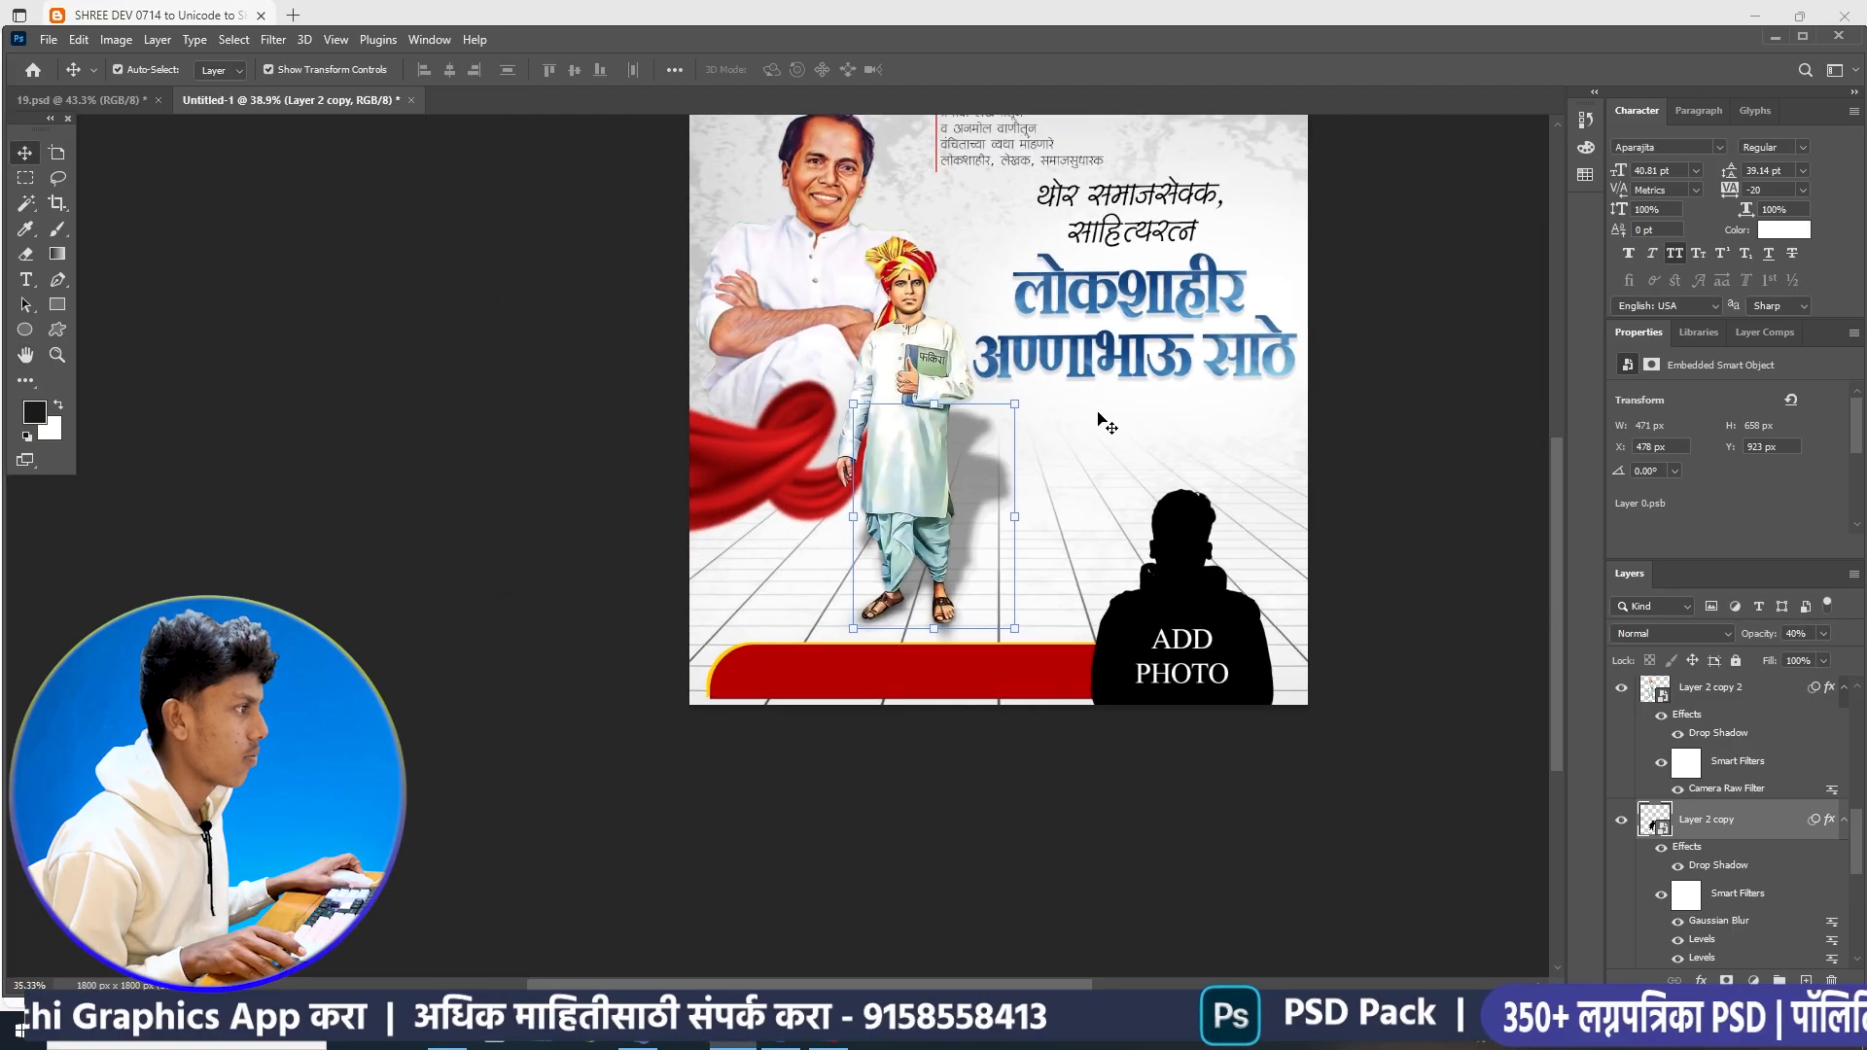
- Reduce the opacity of the blurred cast shadow layer to 25%, then deselect it
click(1359, 496)
scroll(1043, 463, up, 1)
click(968, 473)
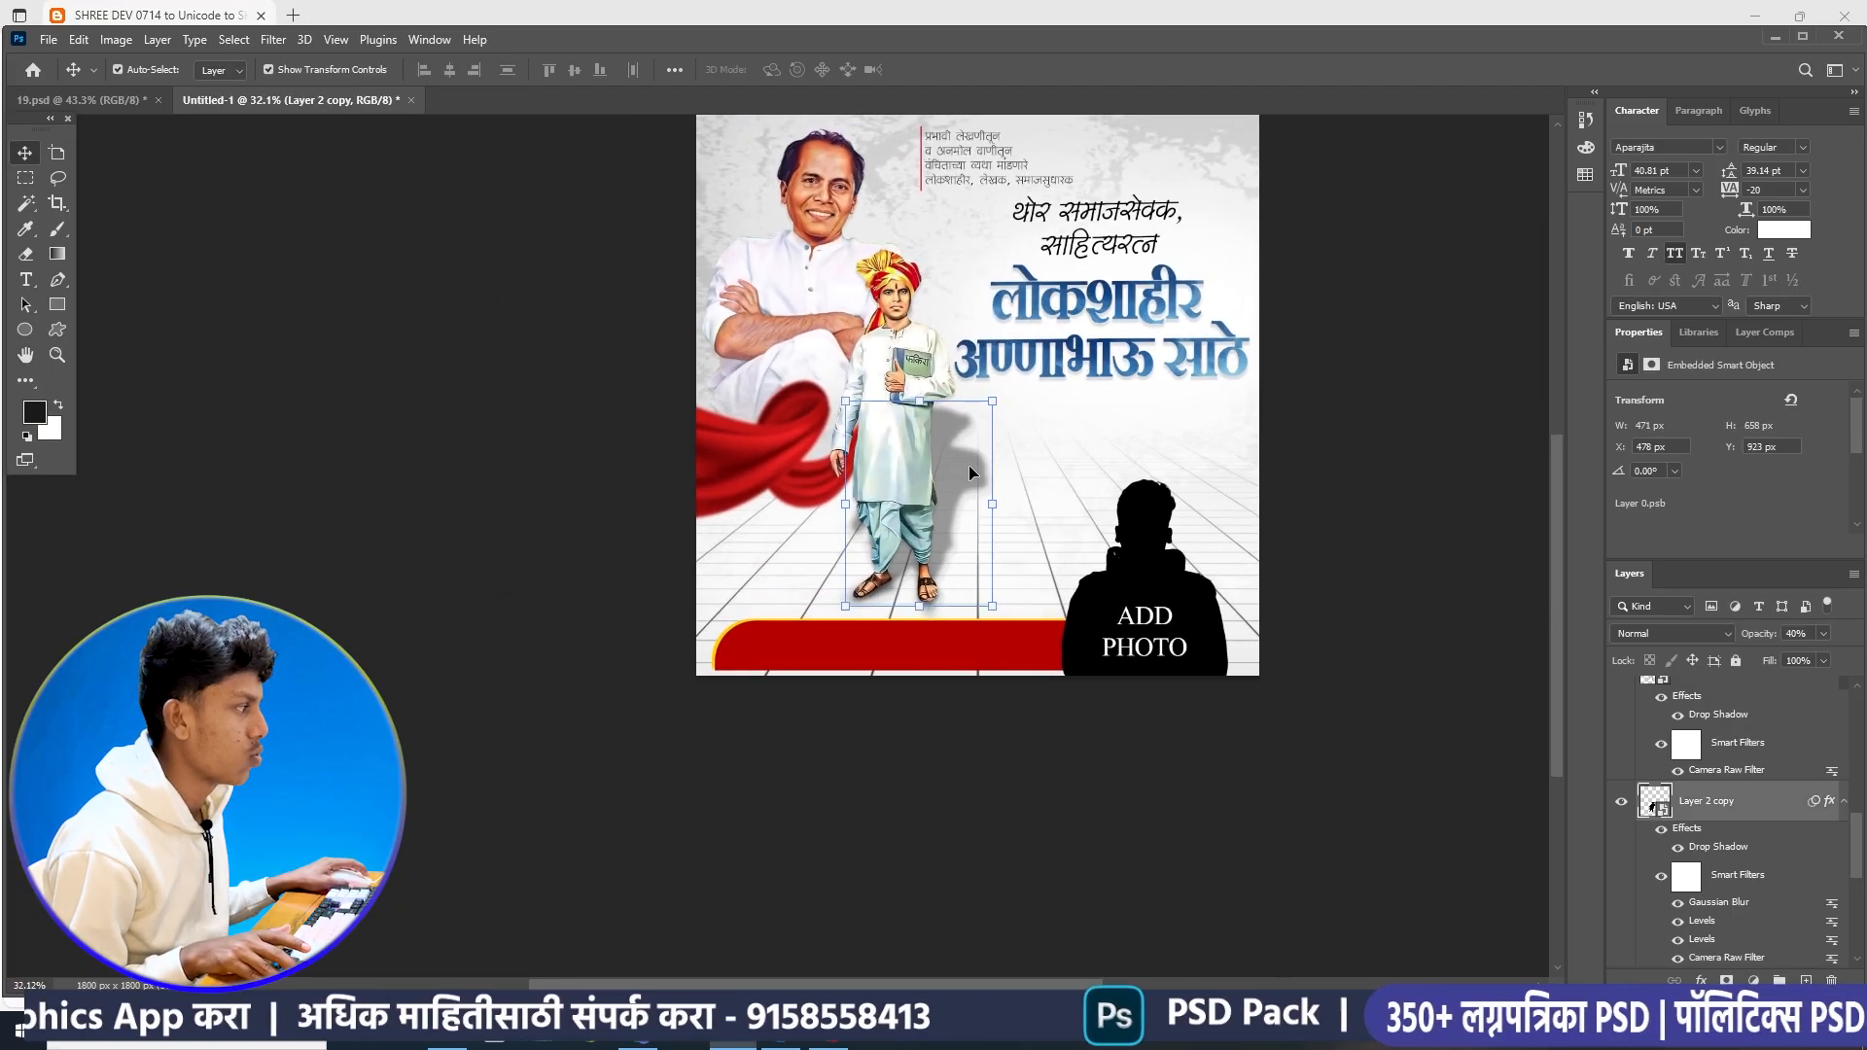
drag(1748, 641, 1748, 643)
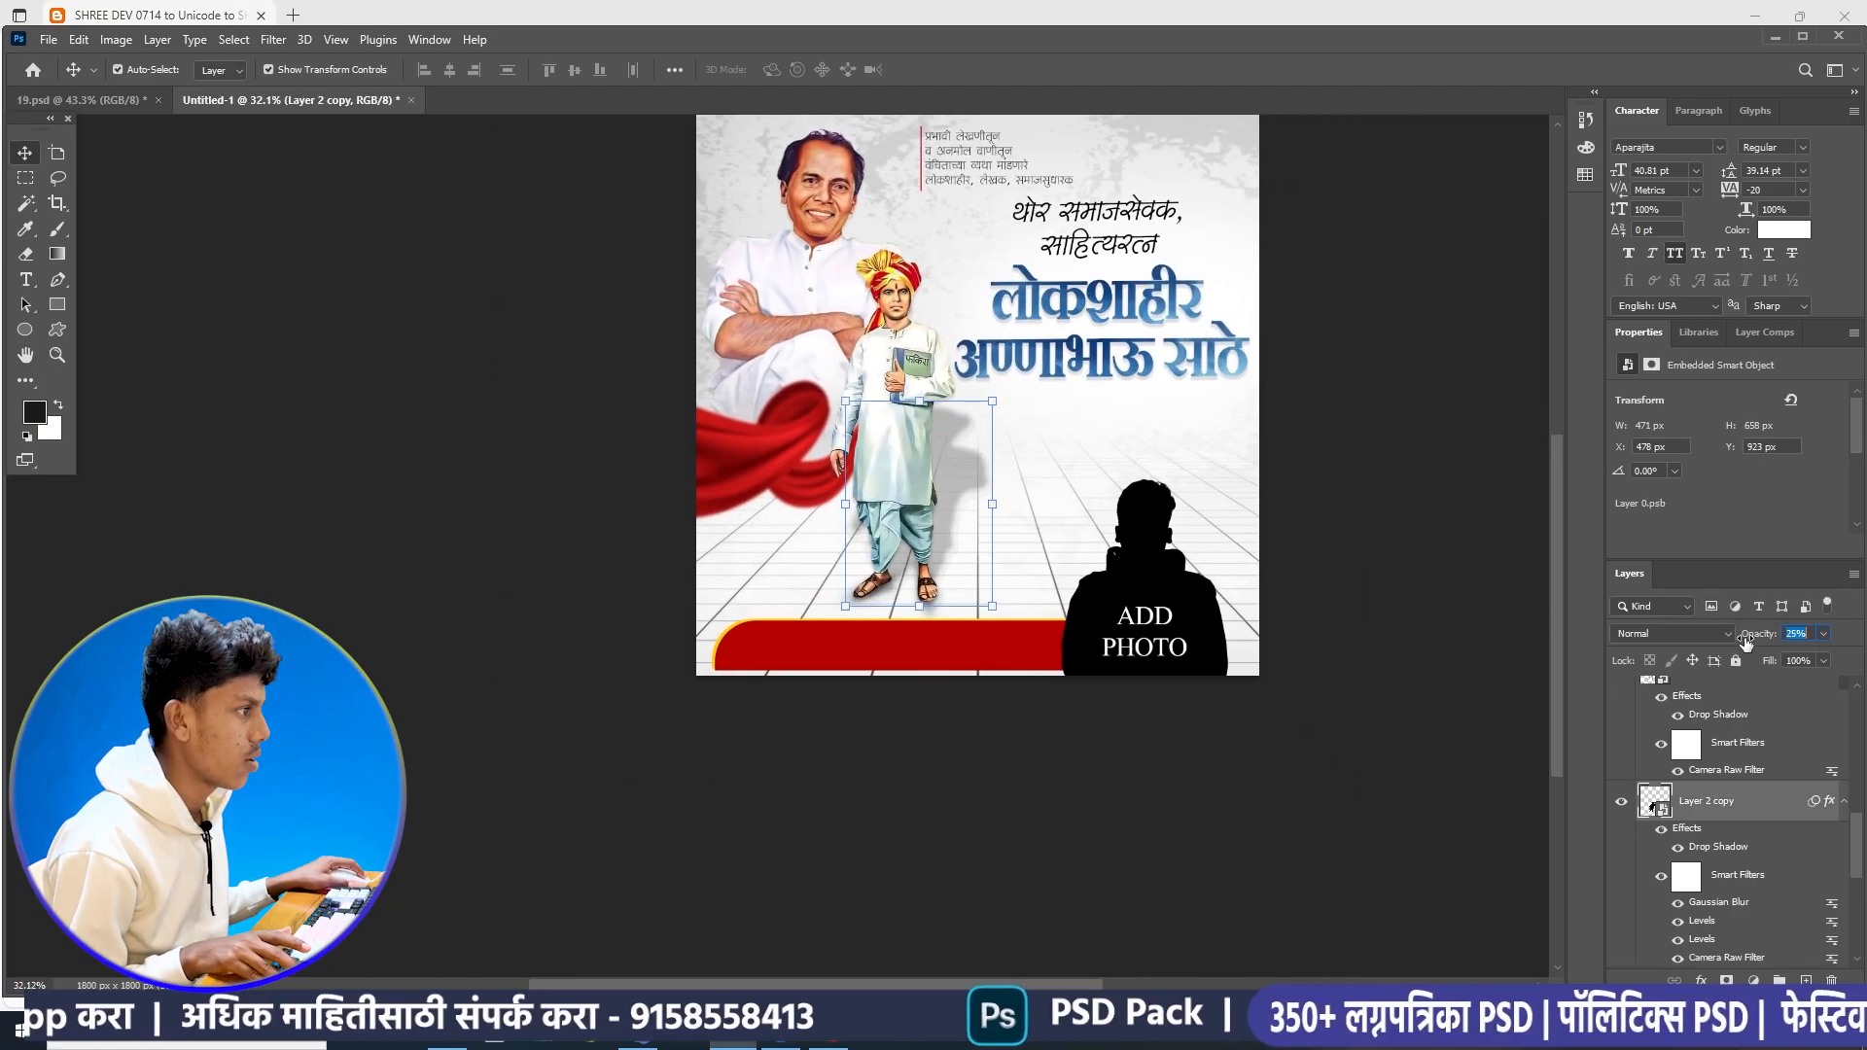
click(1355, 627)
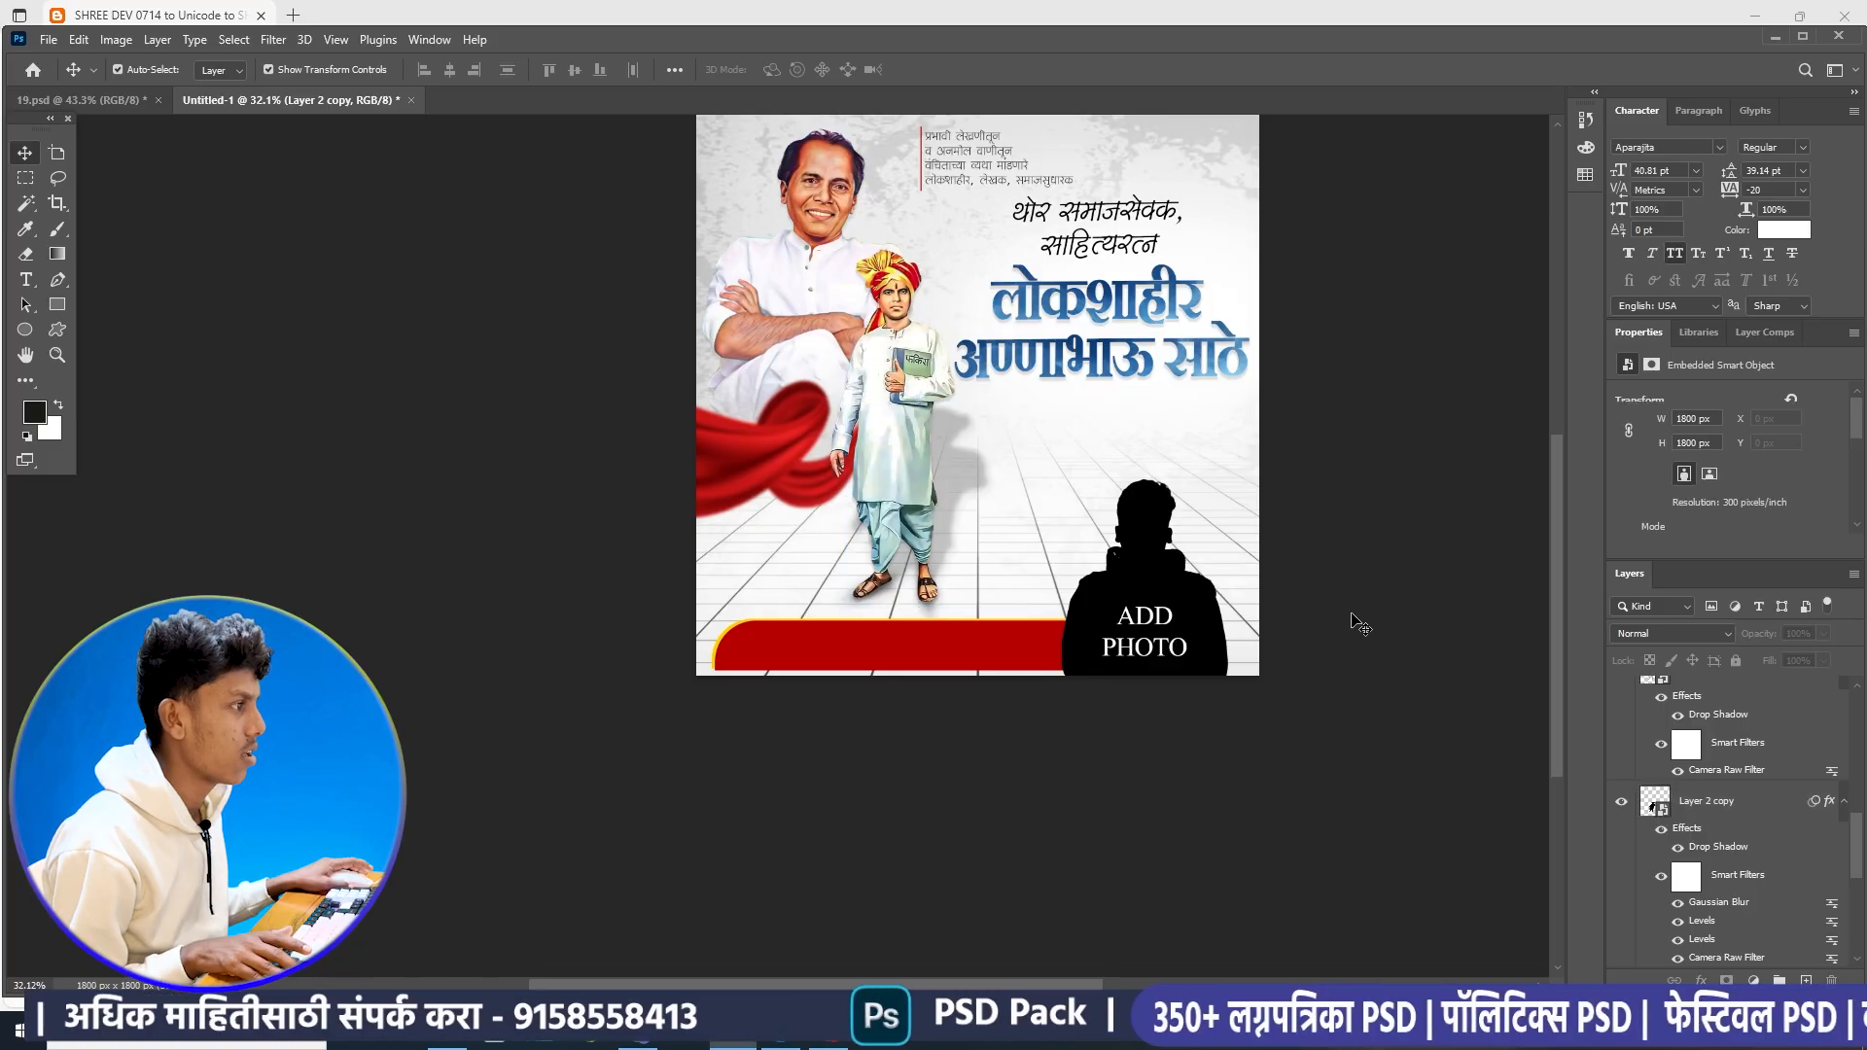
- Copy the two-line dark red greeting text from 19.psd into Untitled-1 beneath the large blue title, then deselect it
scroll(973, 462, down, 2)
scroll(943, 467, up, 3)
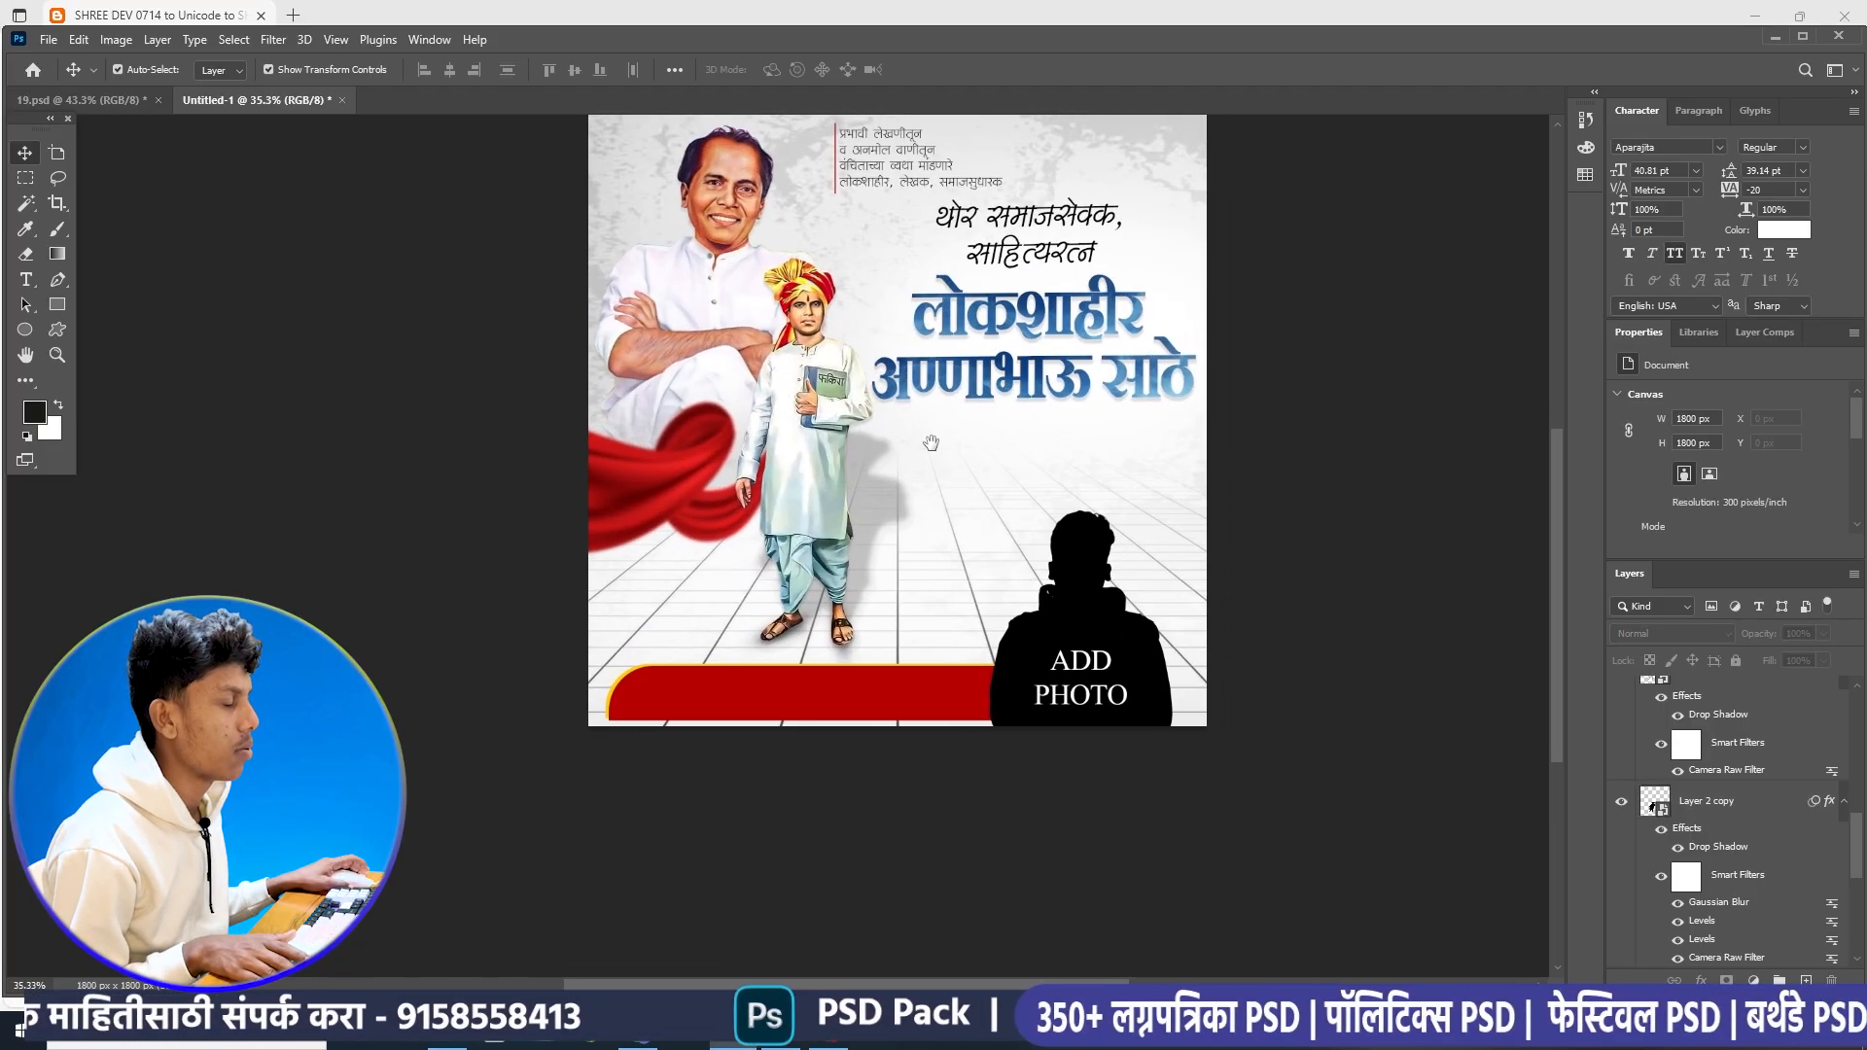
scroll(891, 481, down, 3)
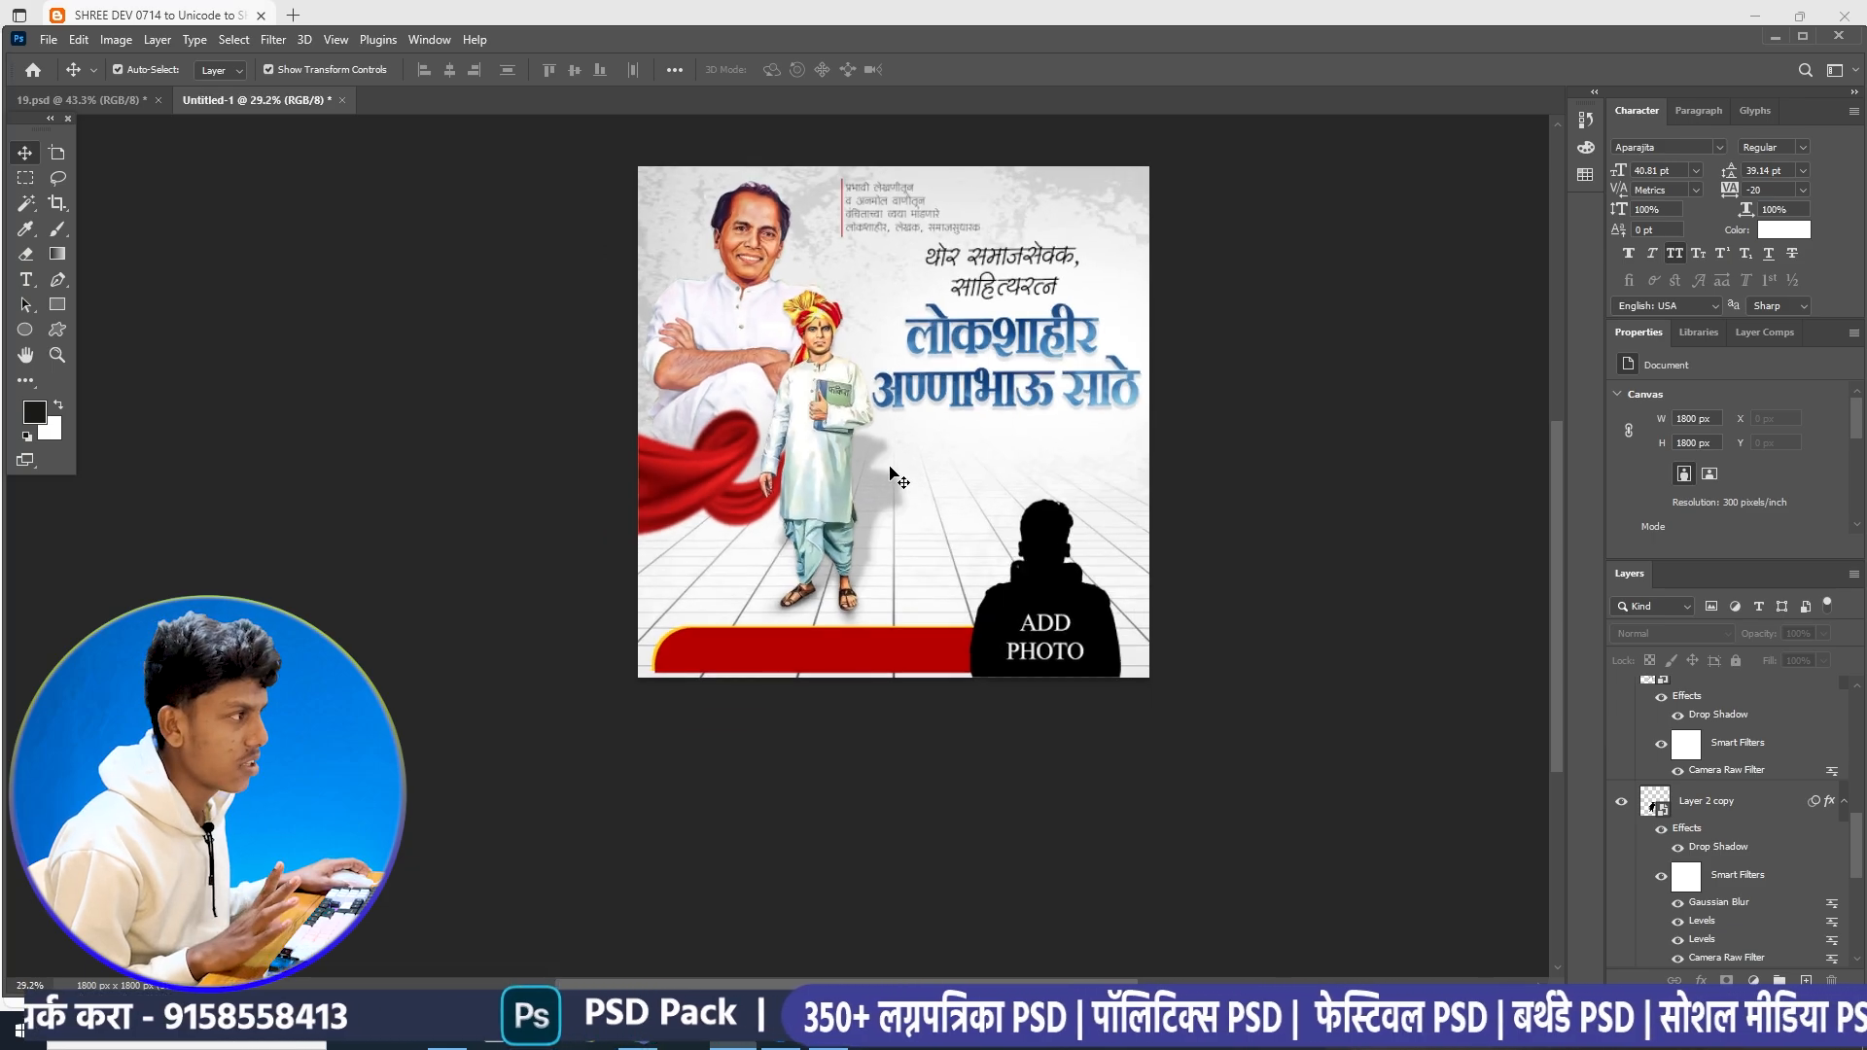
scroll(875, 384, up, 2)
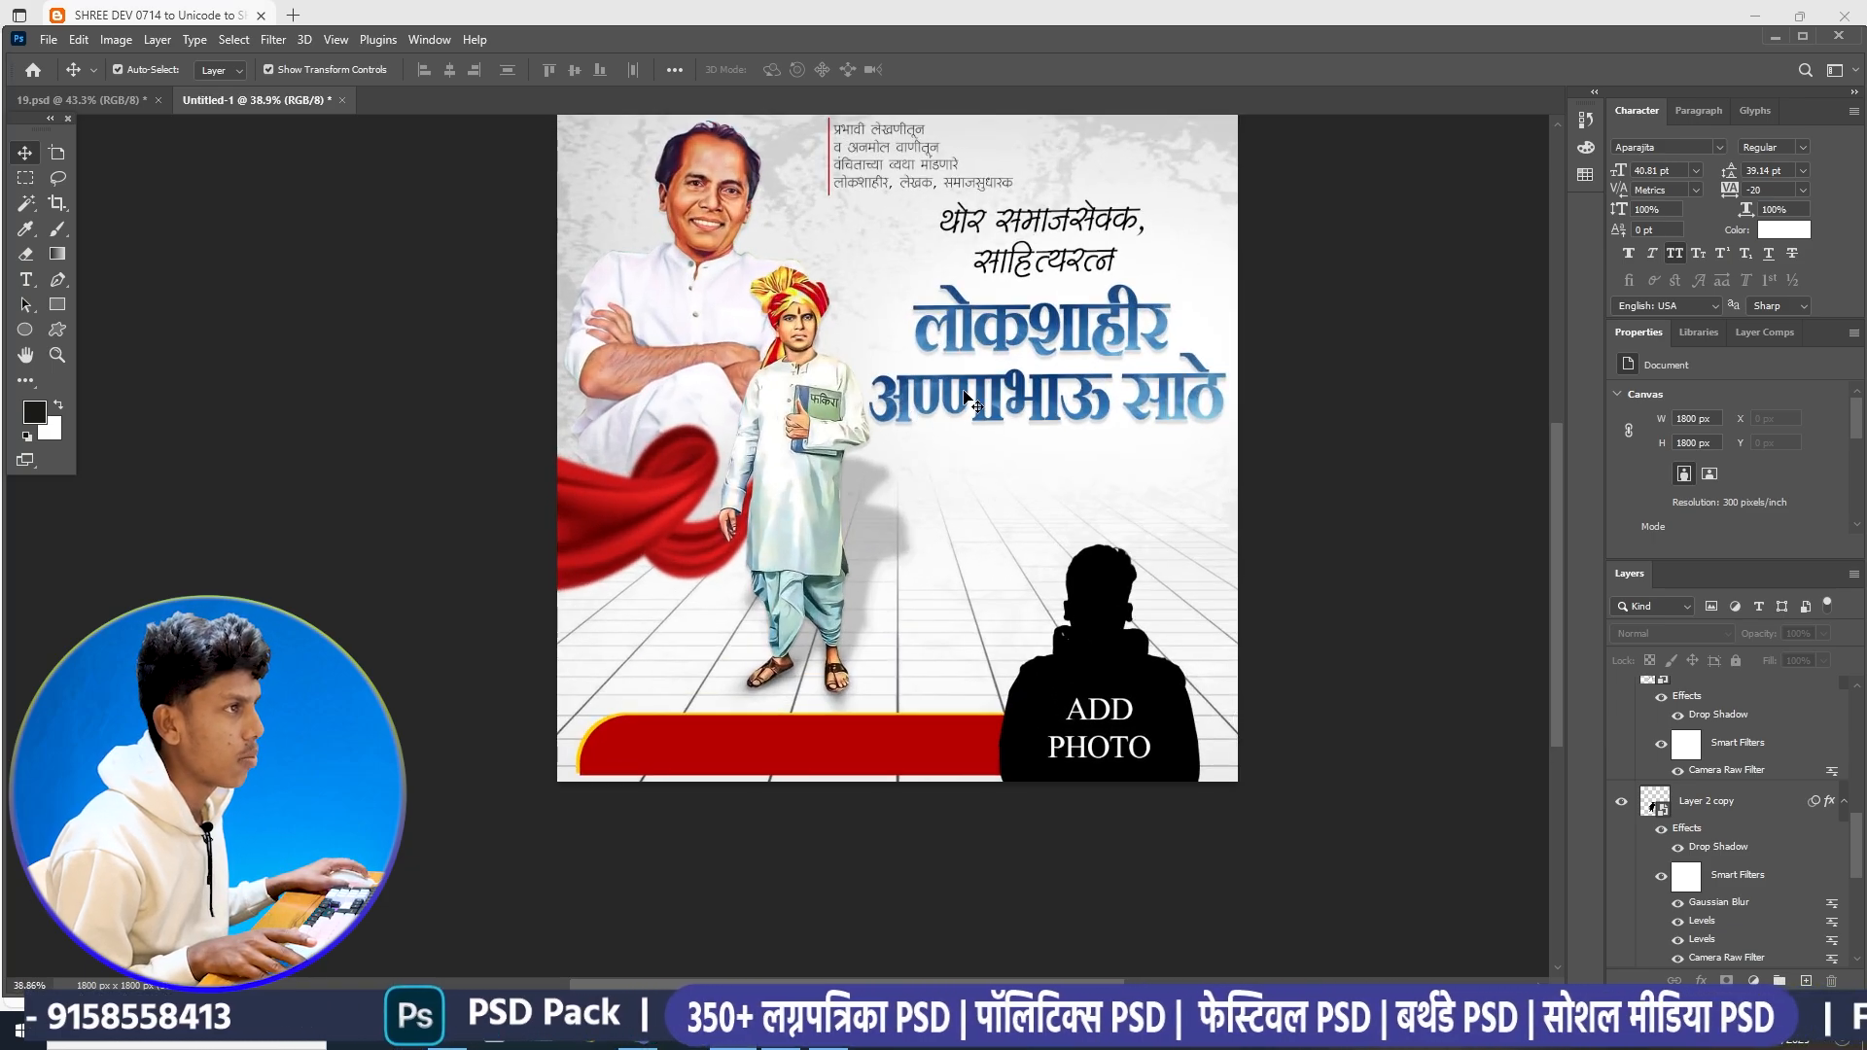
click(83, 99)
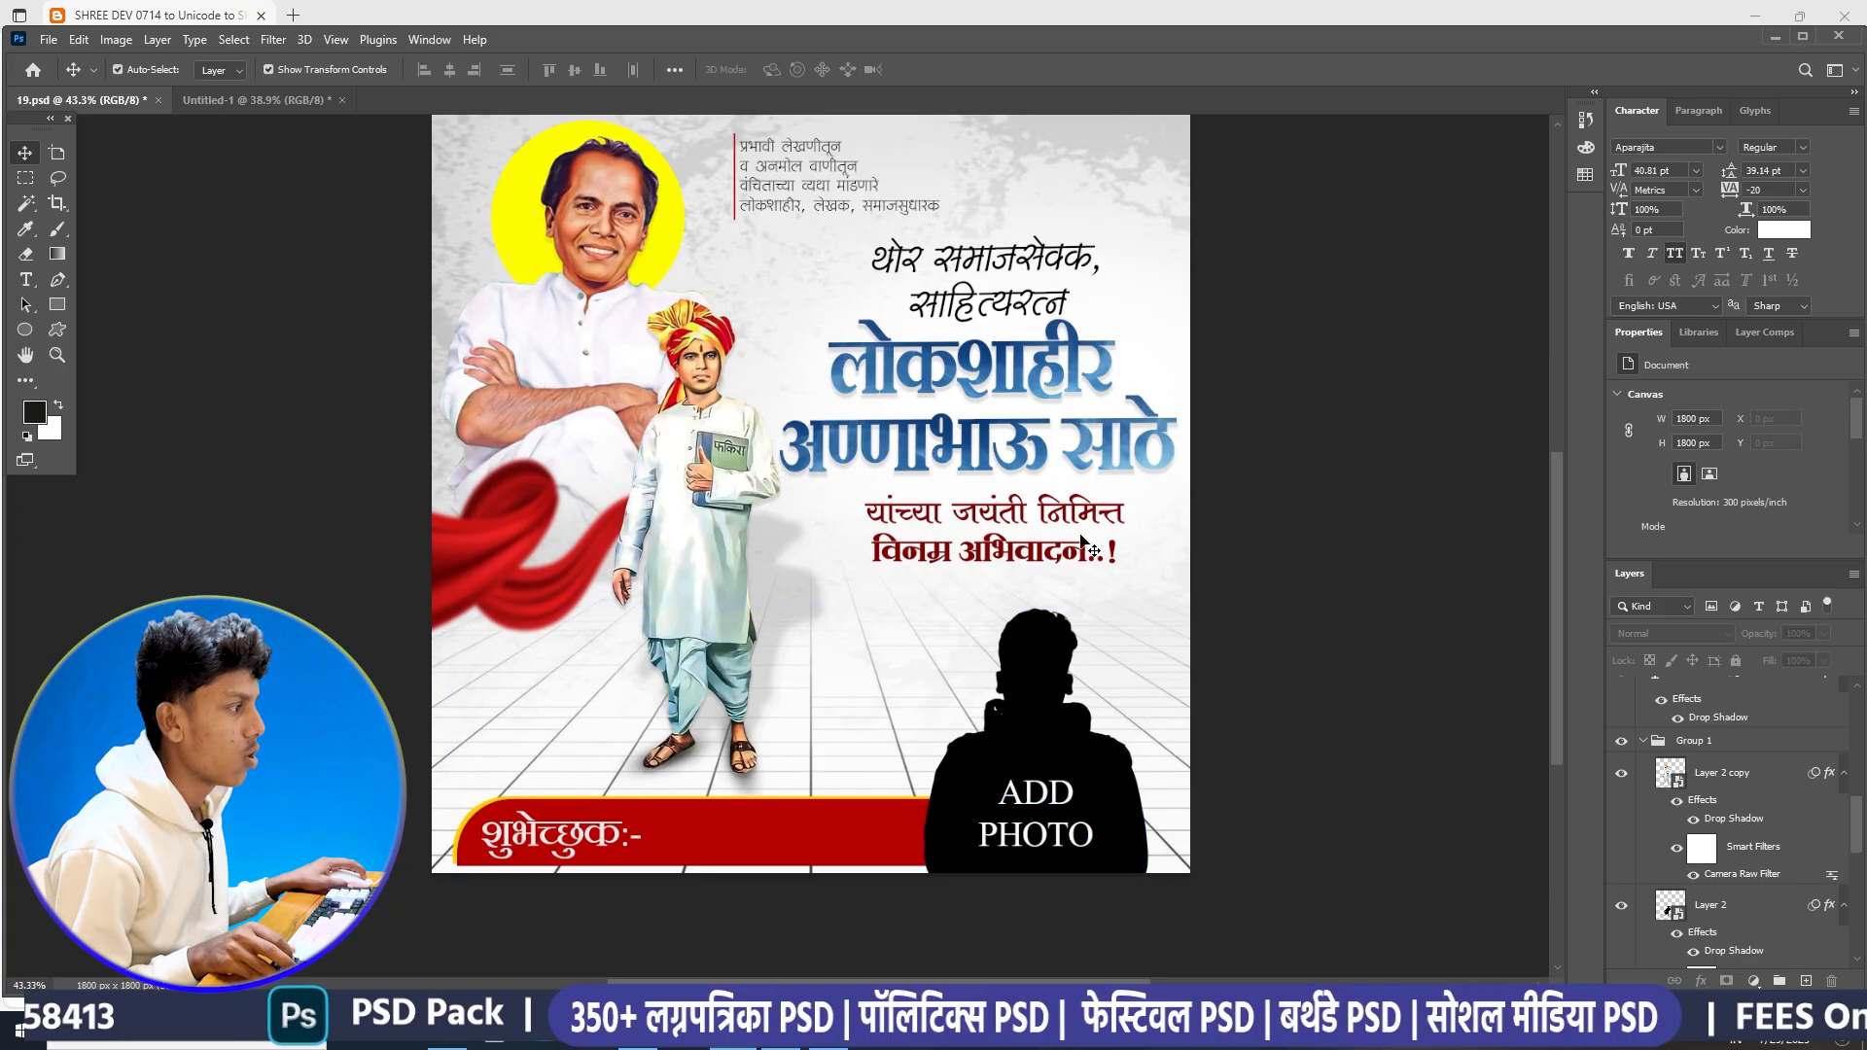
drag(956, 711, 1049, 508)
click(1408, 503)
scroll(1183, 487, down, 2)
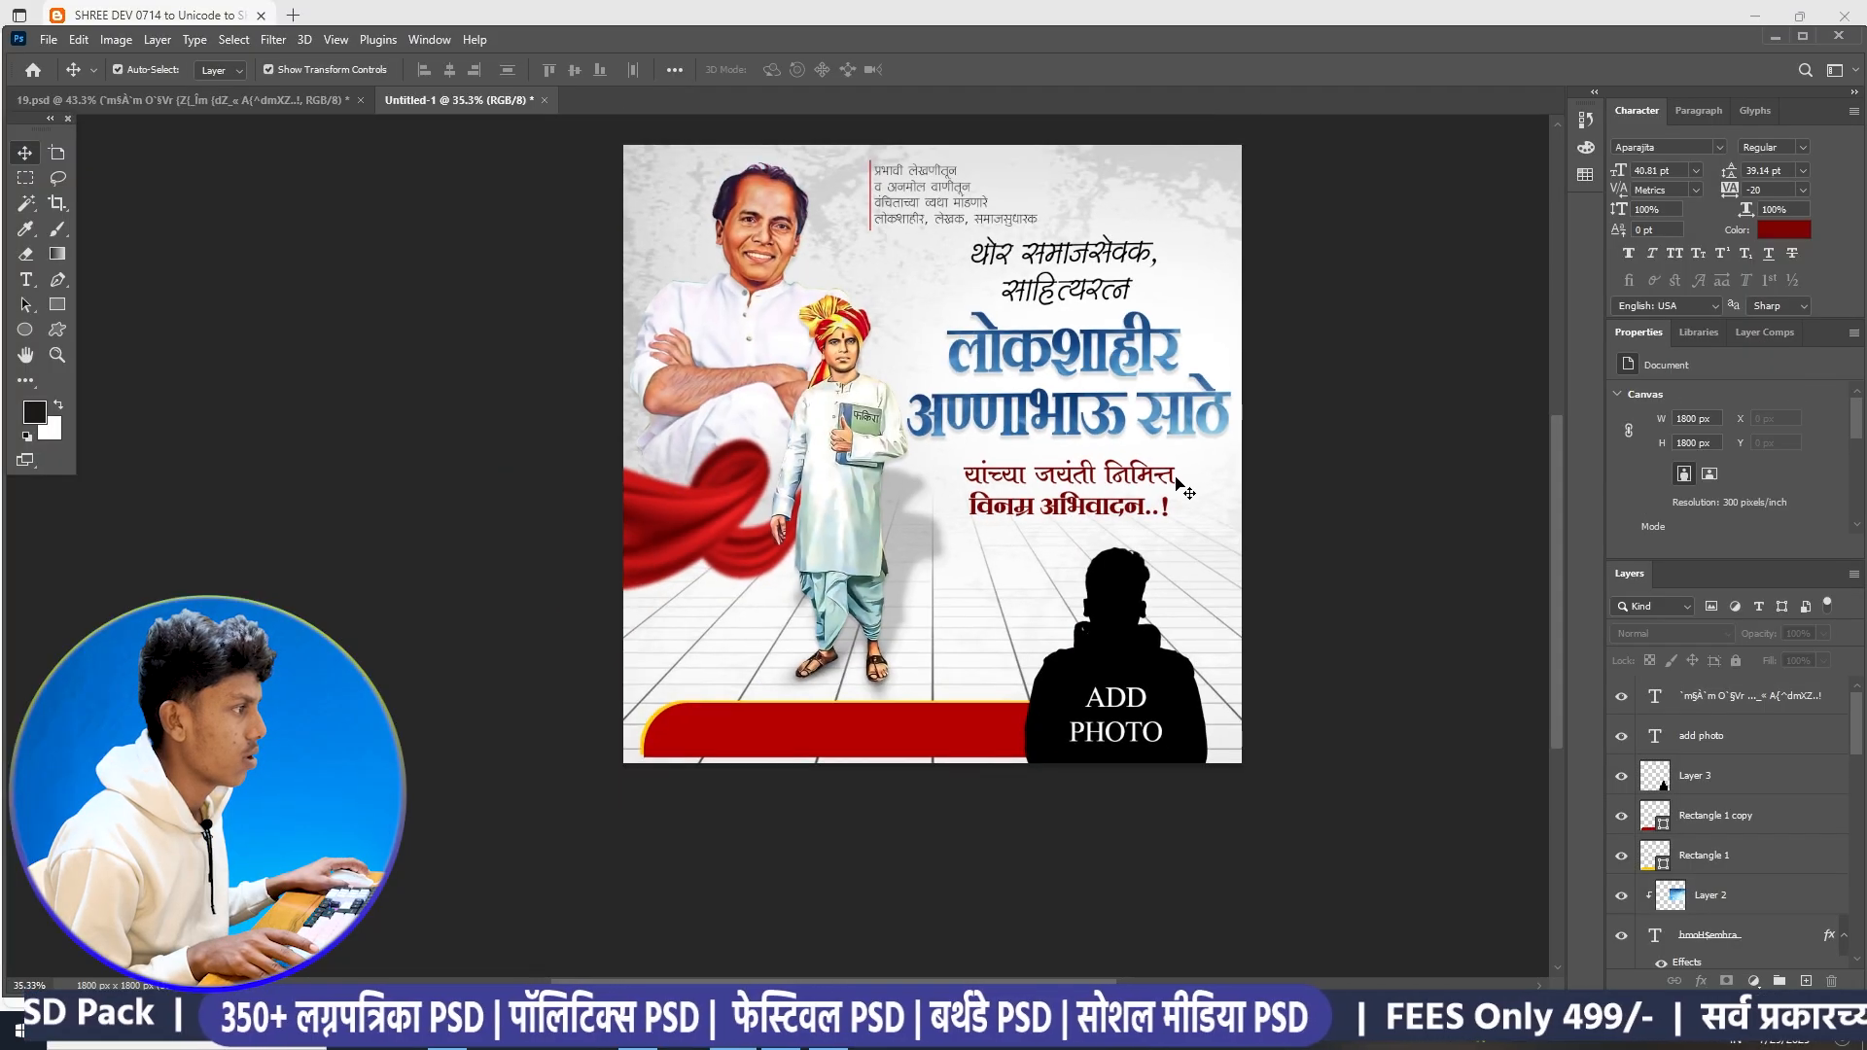
- Examine the banner's overall composition, including the greeting text and the standing figure's soft shadow
drag(1147, 470, 1082, 496)
scroll(1016, 432, up, 2)
drag(1000, 431, 1014, 420)
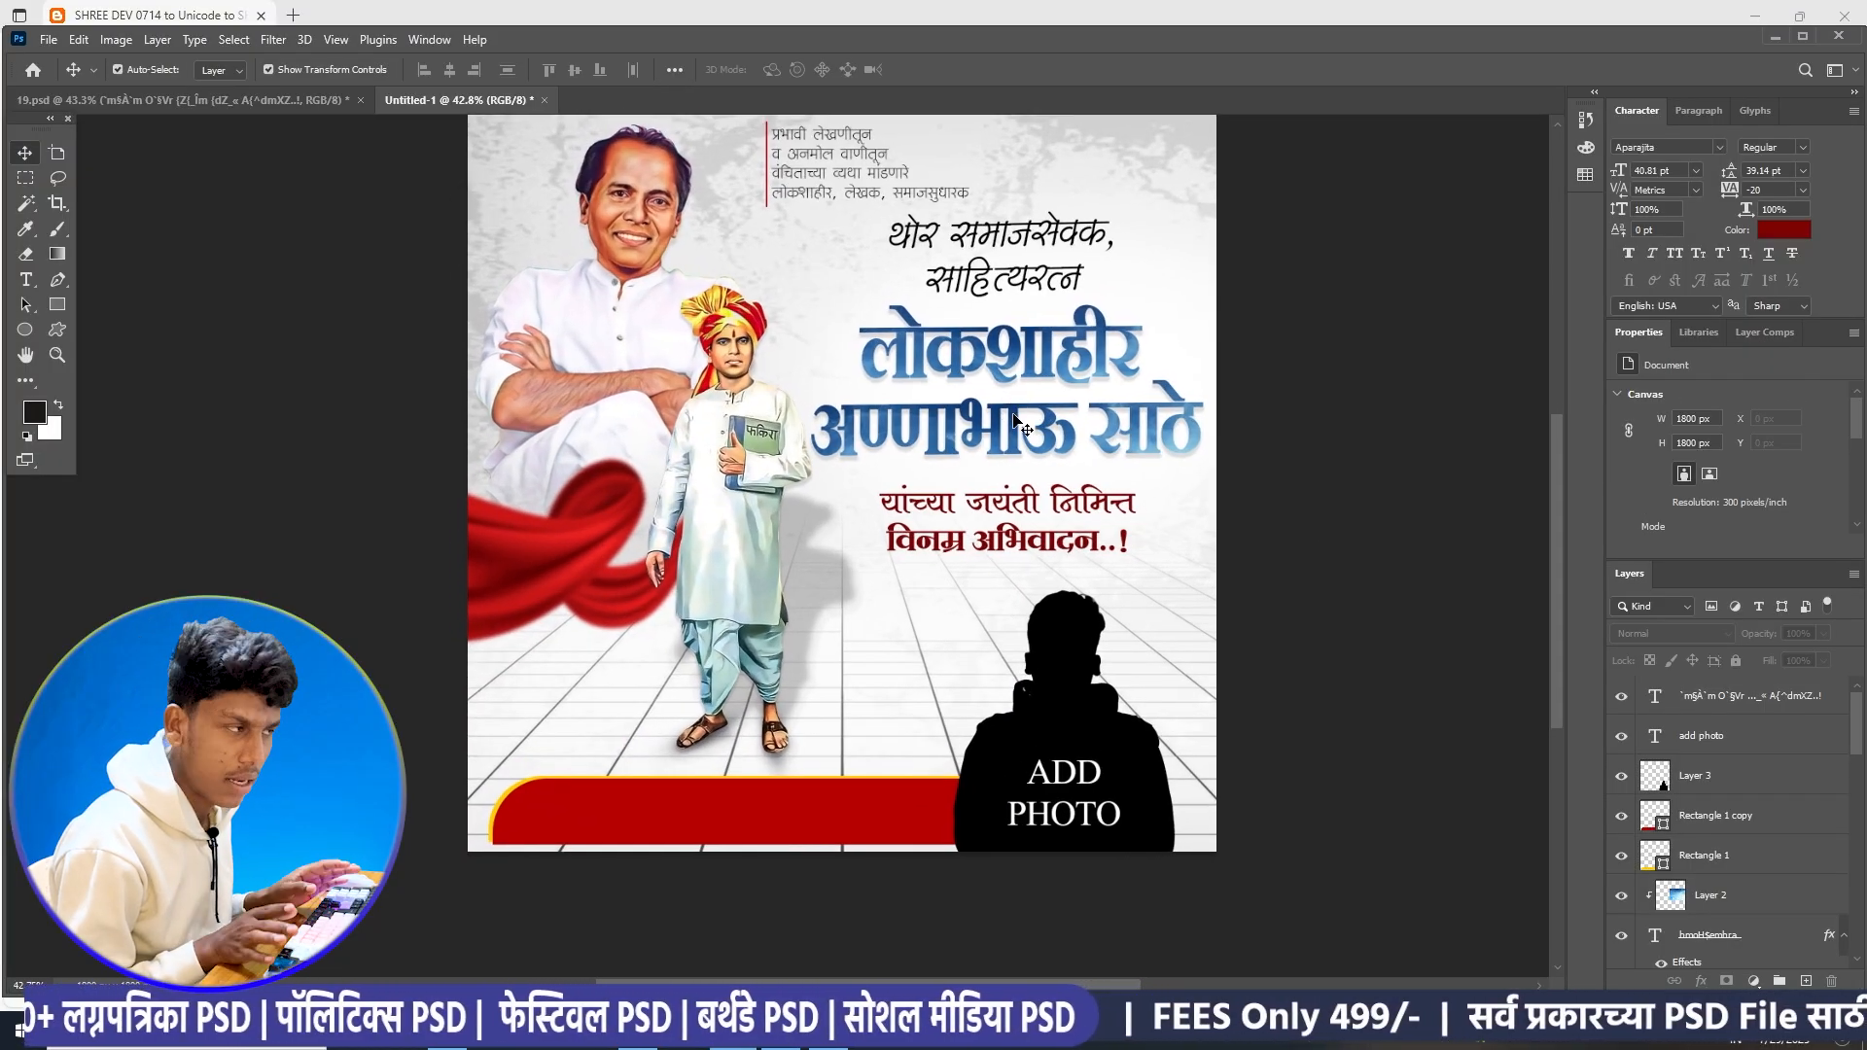
scroll(1012, 408, down, 4)
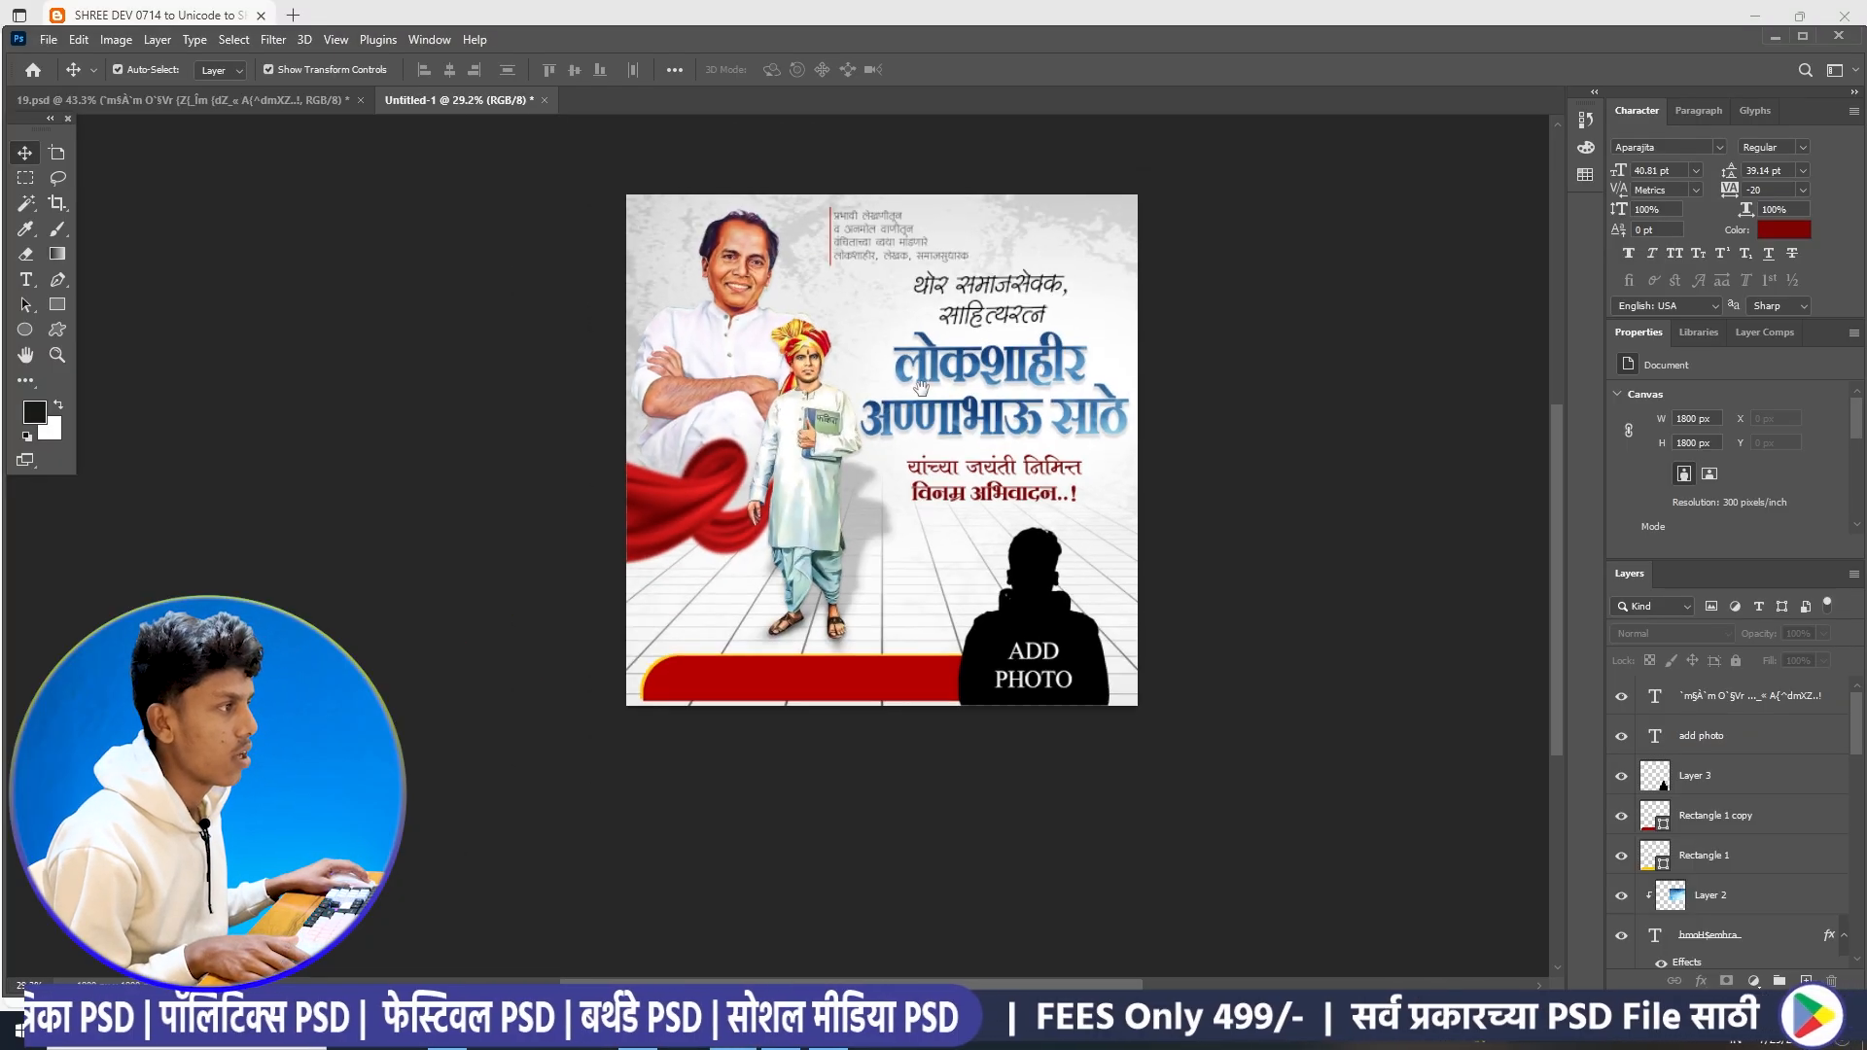
drag(913, 360, 862, 424)
scroll(922, 403, up, 3)
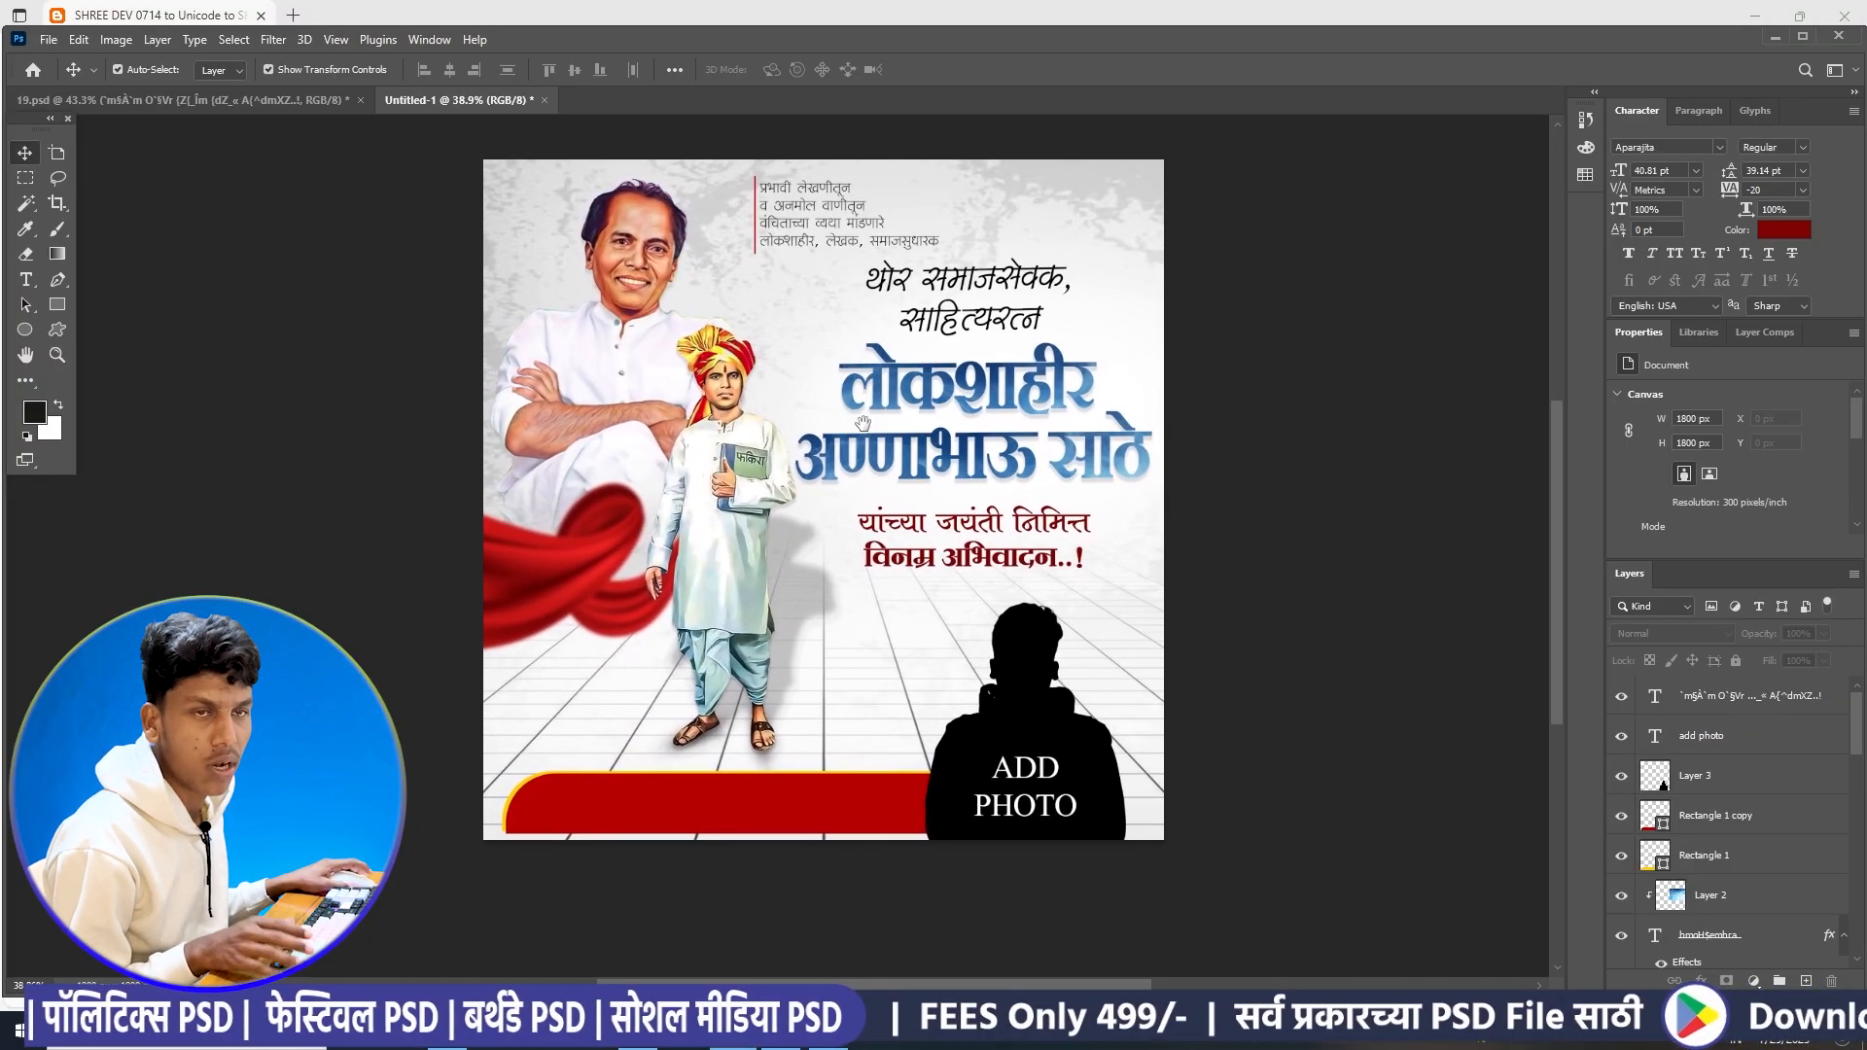
scroll(743, 425, up, 3)
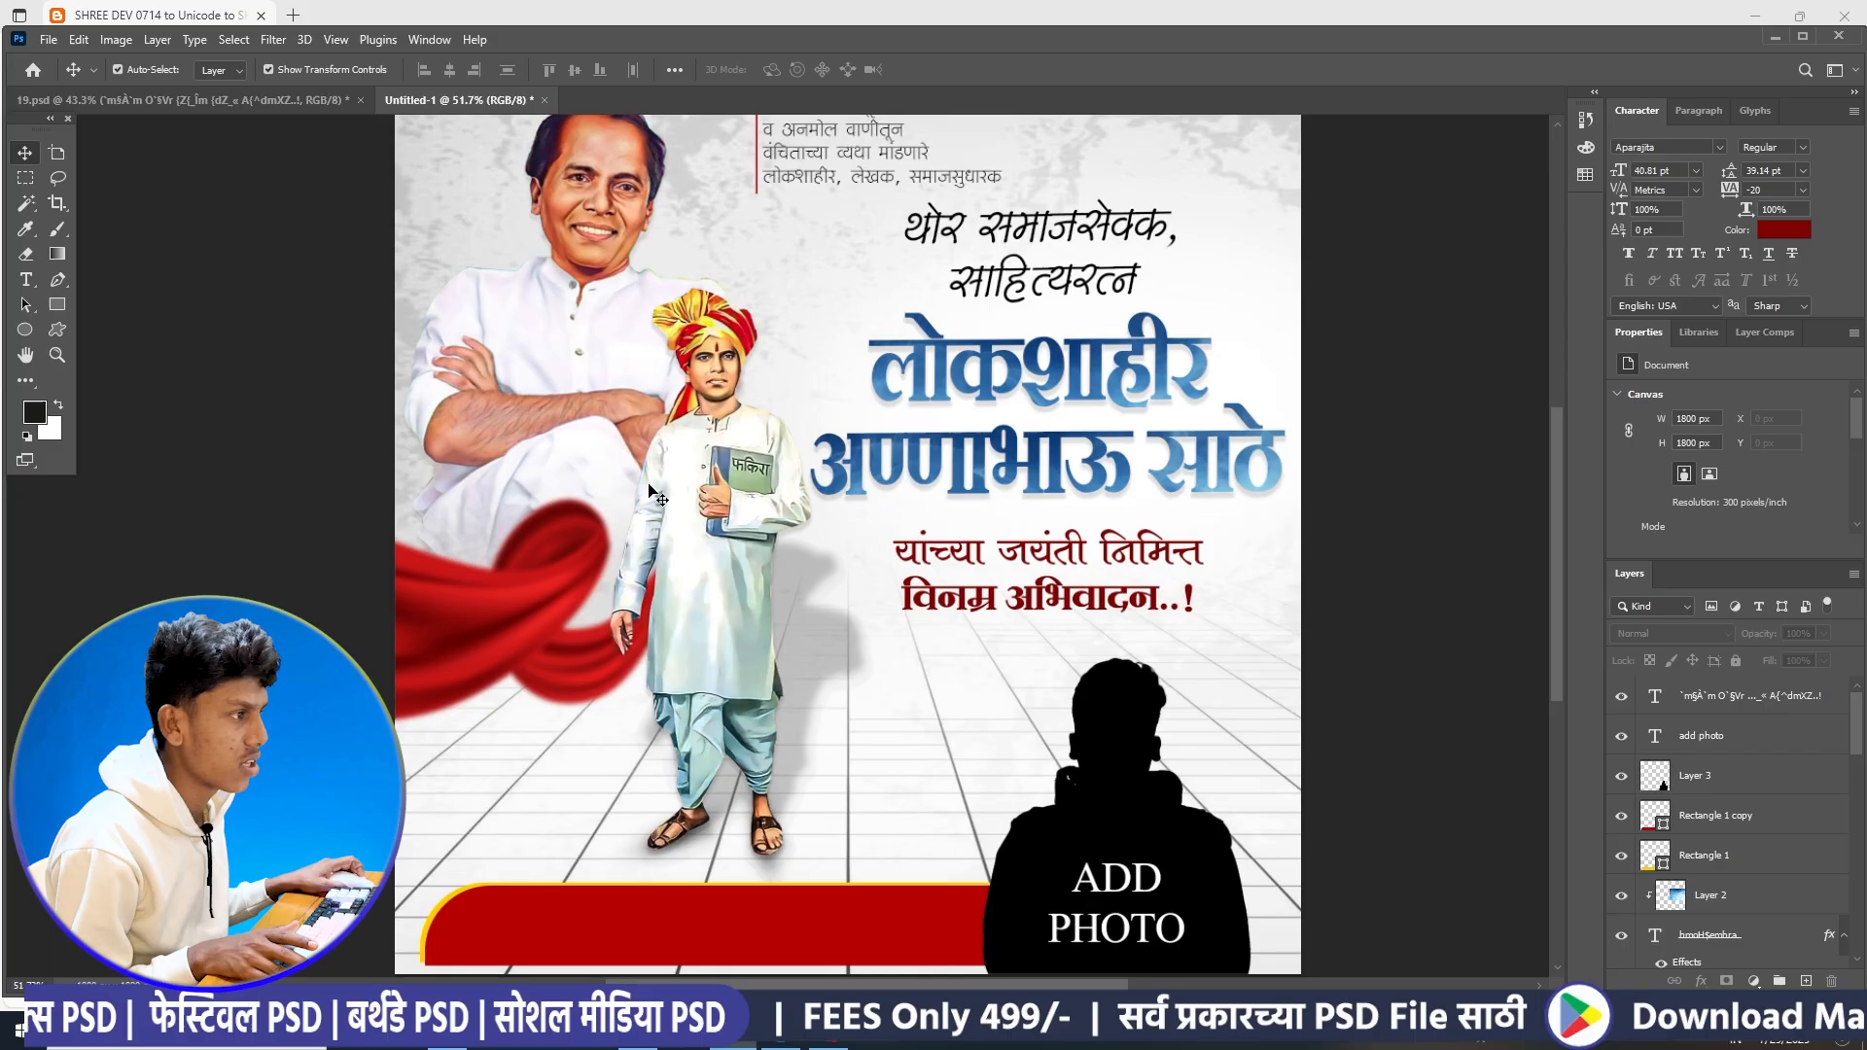
scroll(654, 486, down, 2)
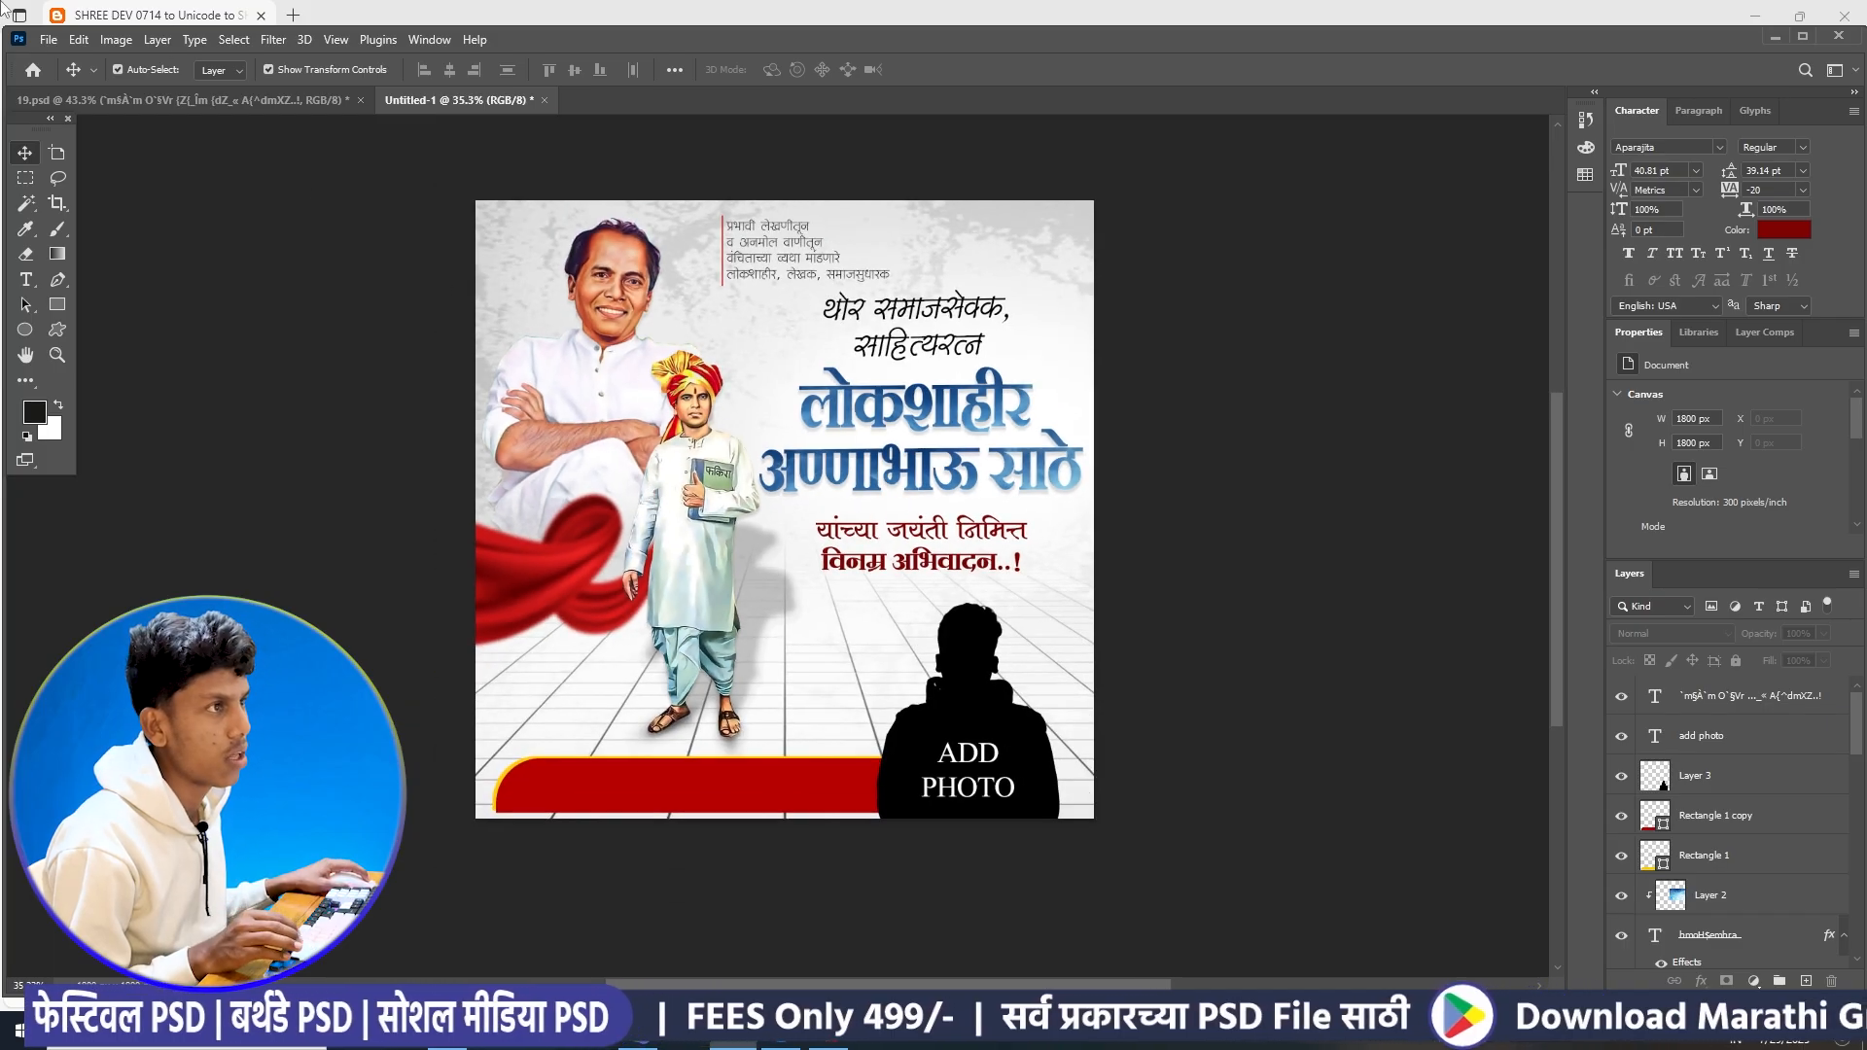
- Place the orange glow image 82da1d50-992c-4ff0-bc5f-4cf7da073443 from Downloads as an embedded object in the banner
click(45, 43)
click(132, 412)
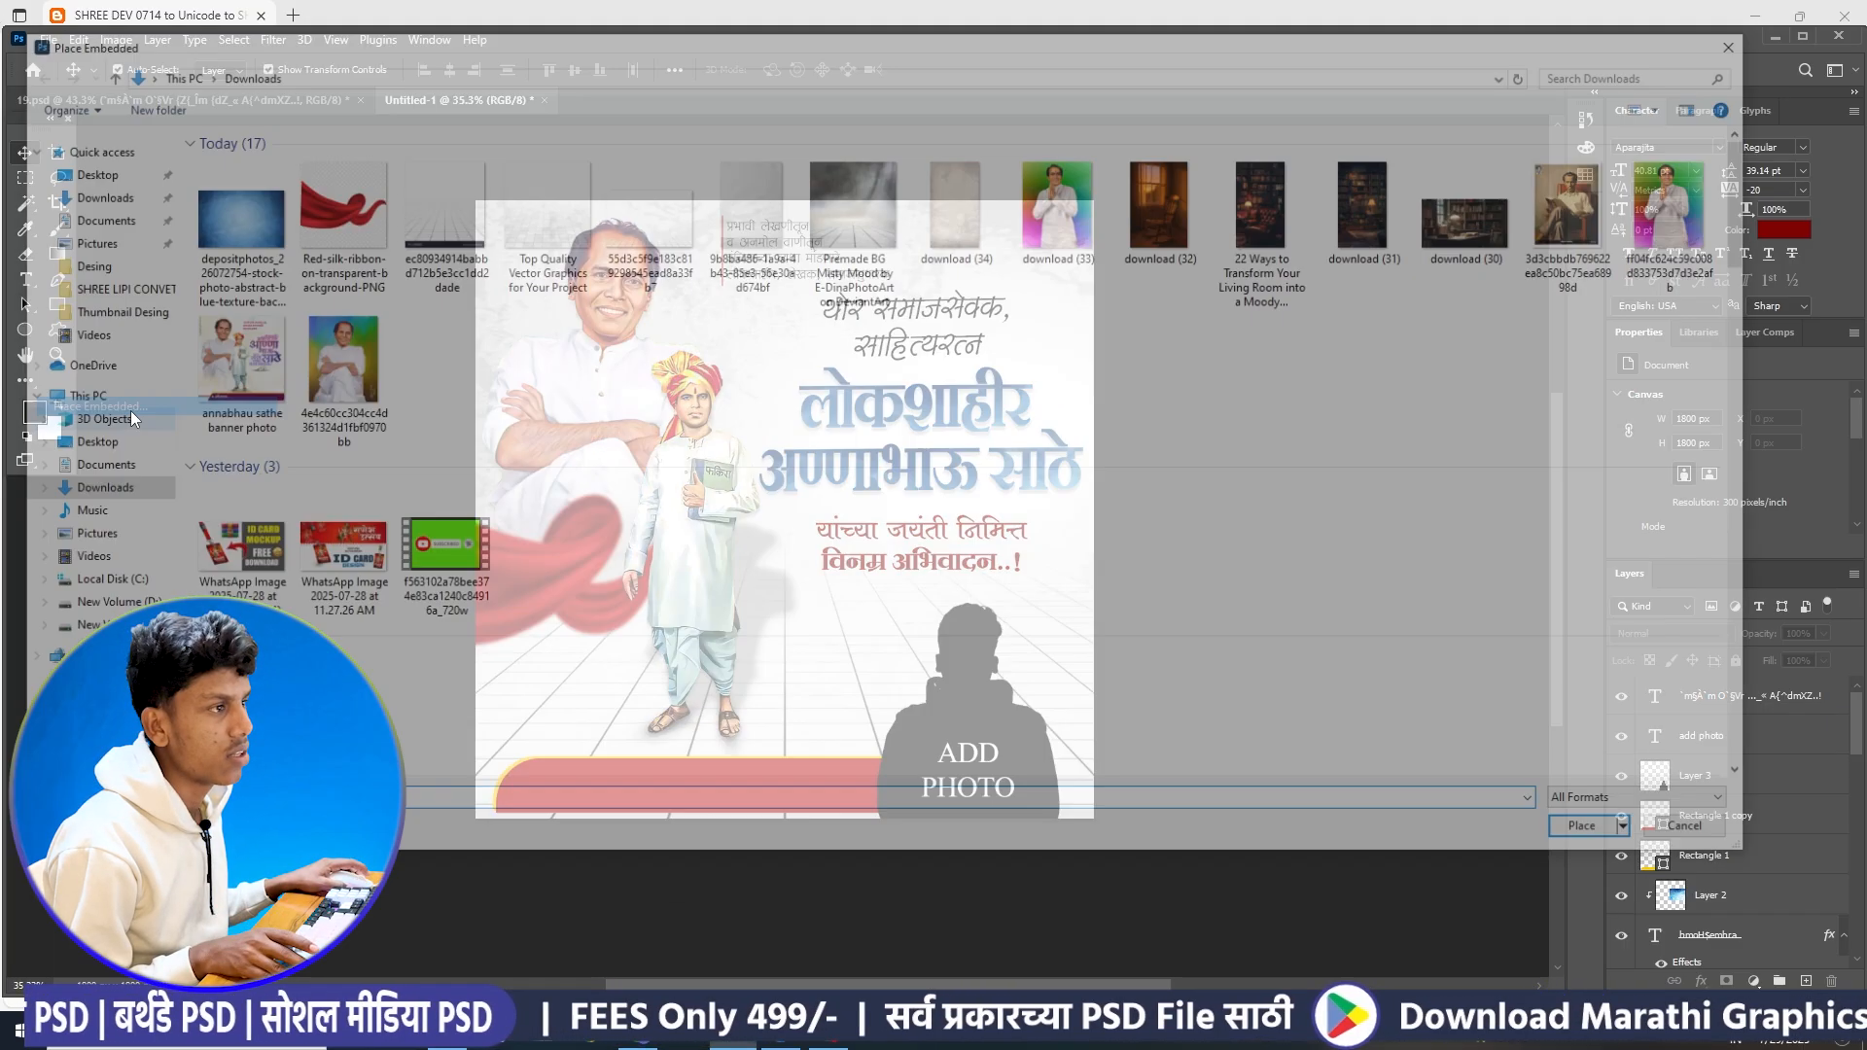
scroll(370, 379, down, 10)
scroll(875, 370, down, 10)
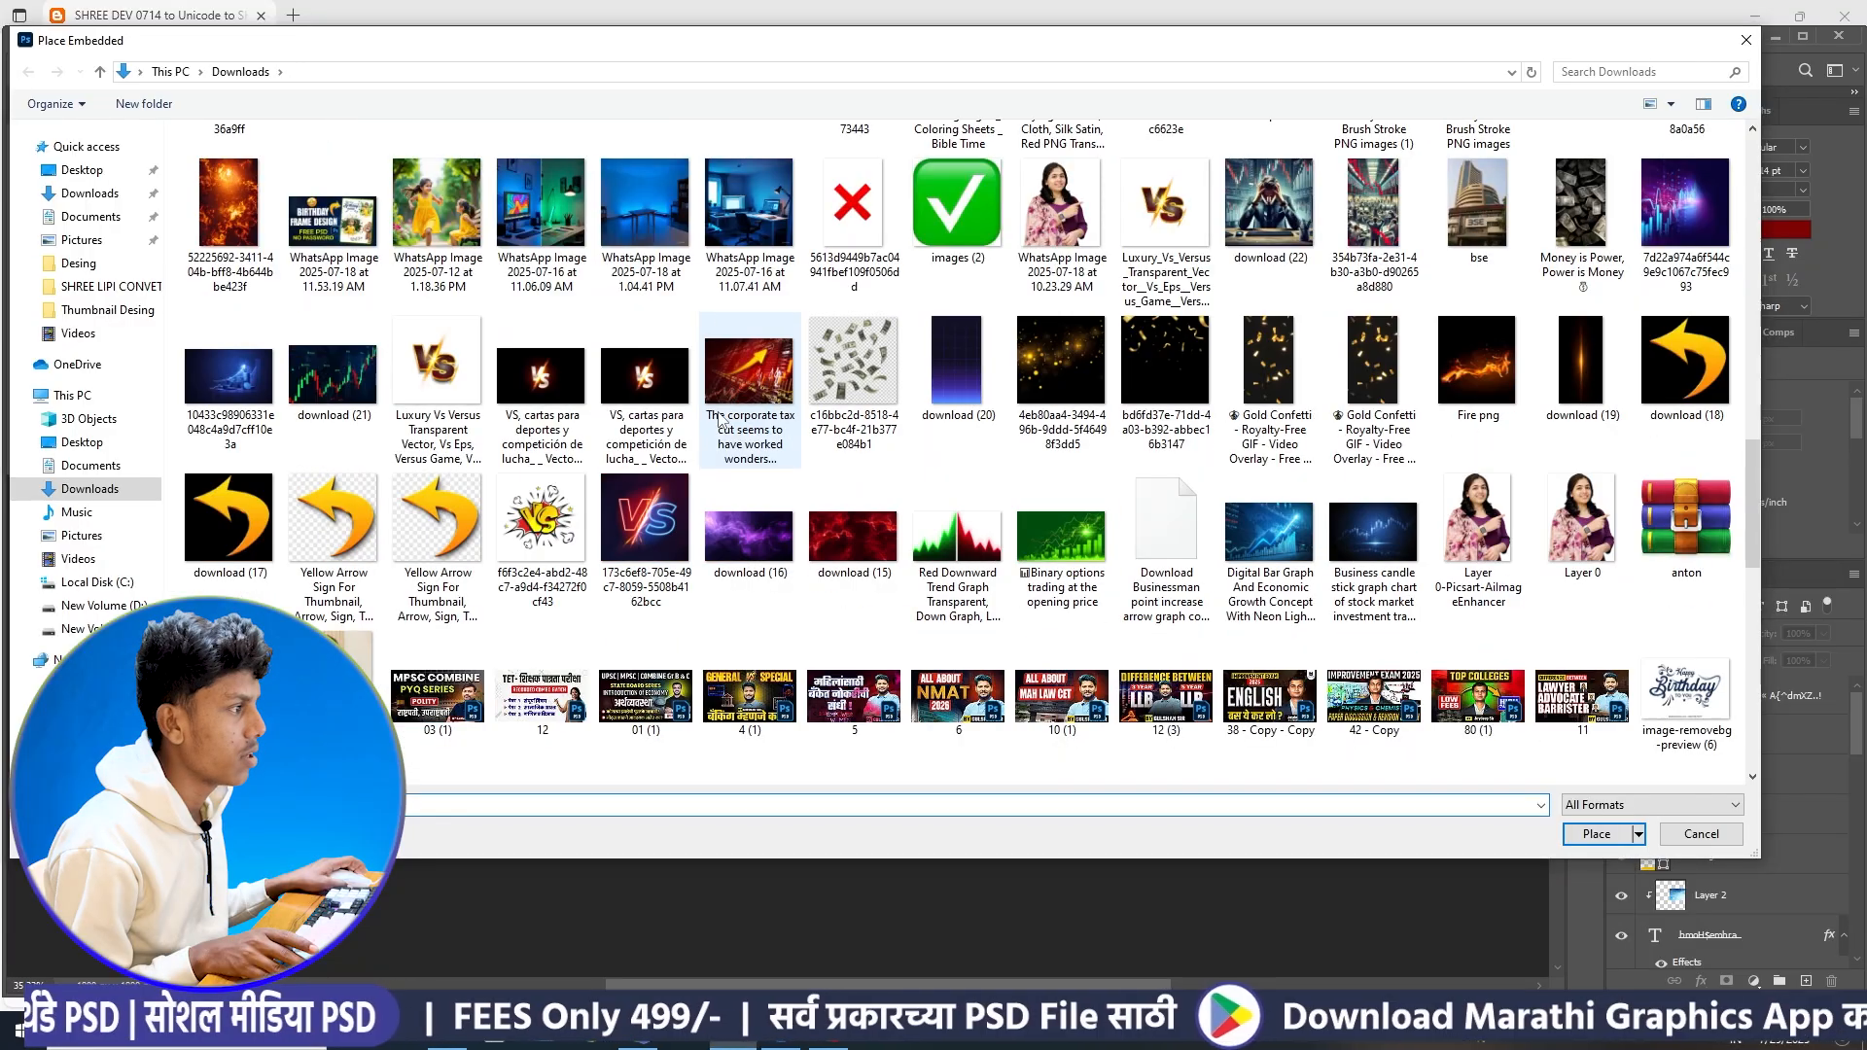
scroll(875, 370, up, 3)
click(856, 369)
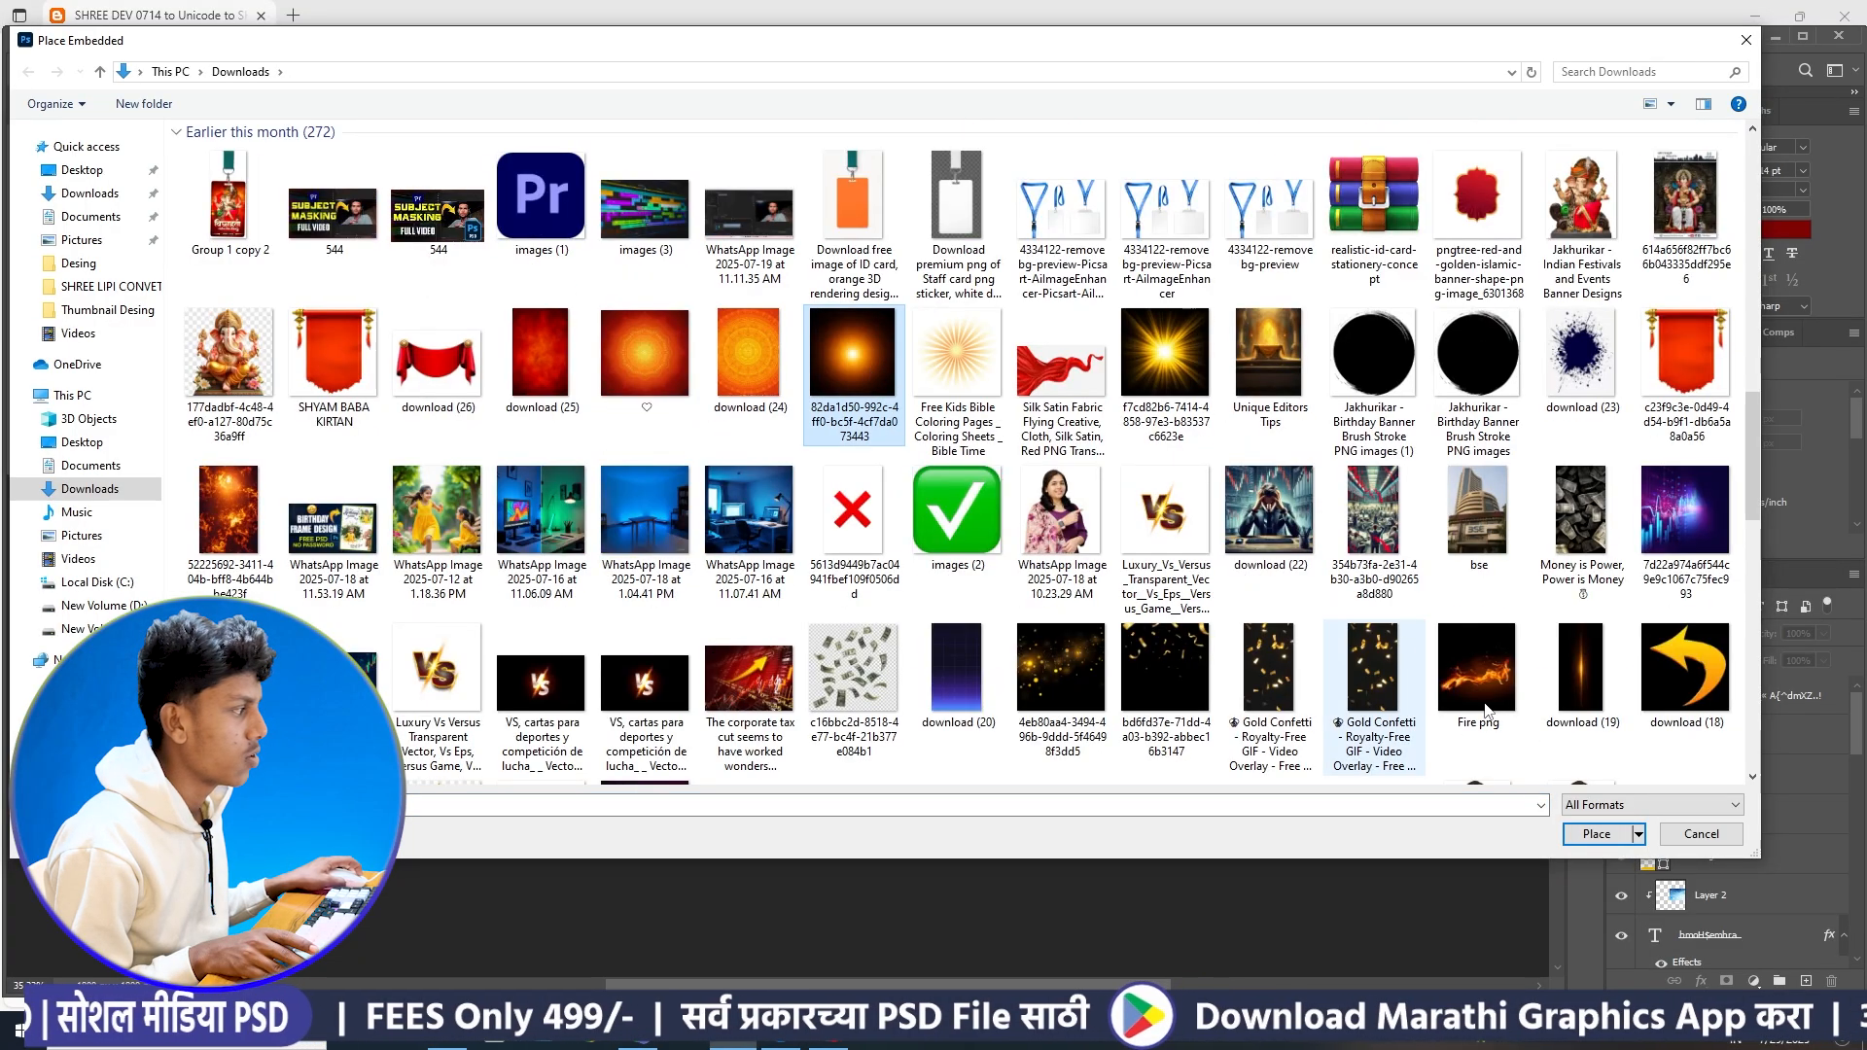
click(1592, 838)
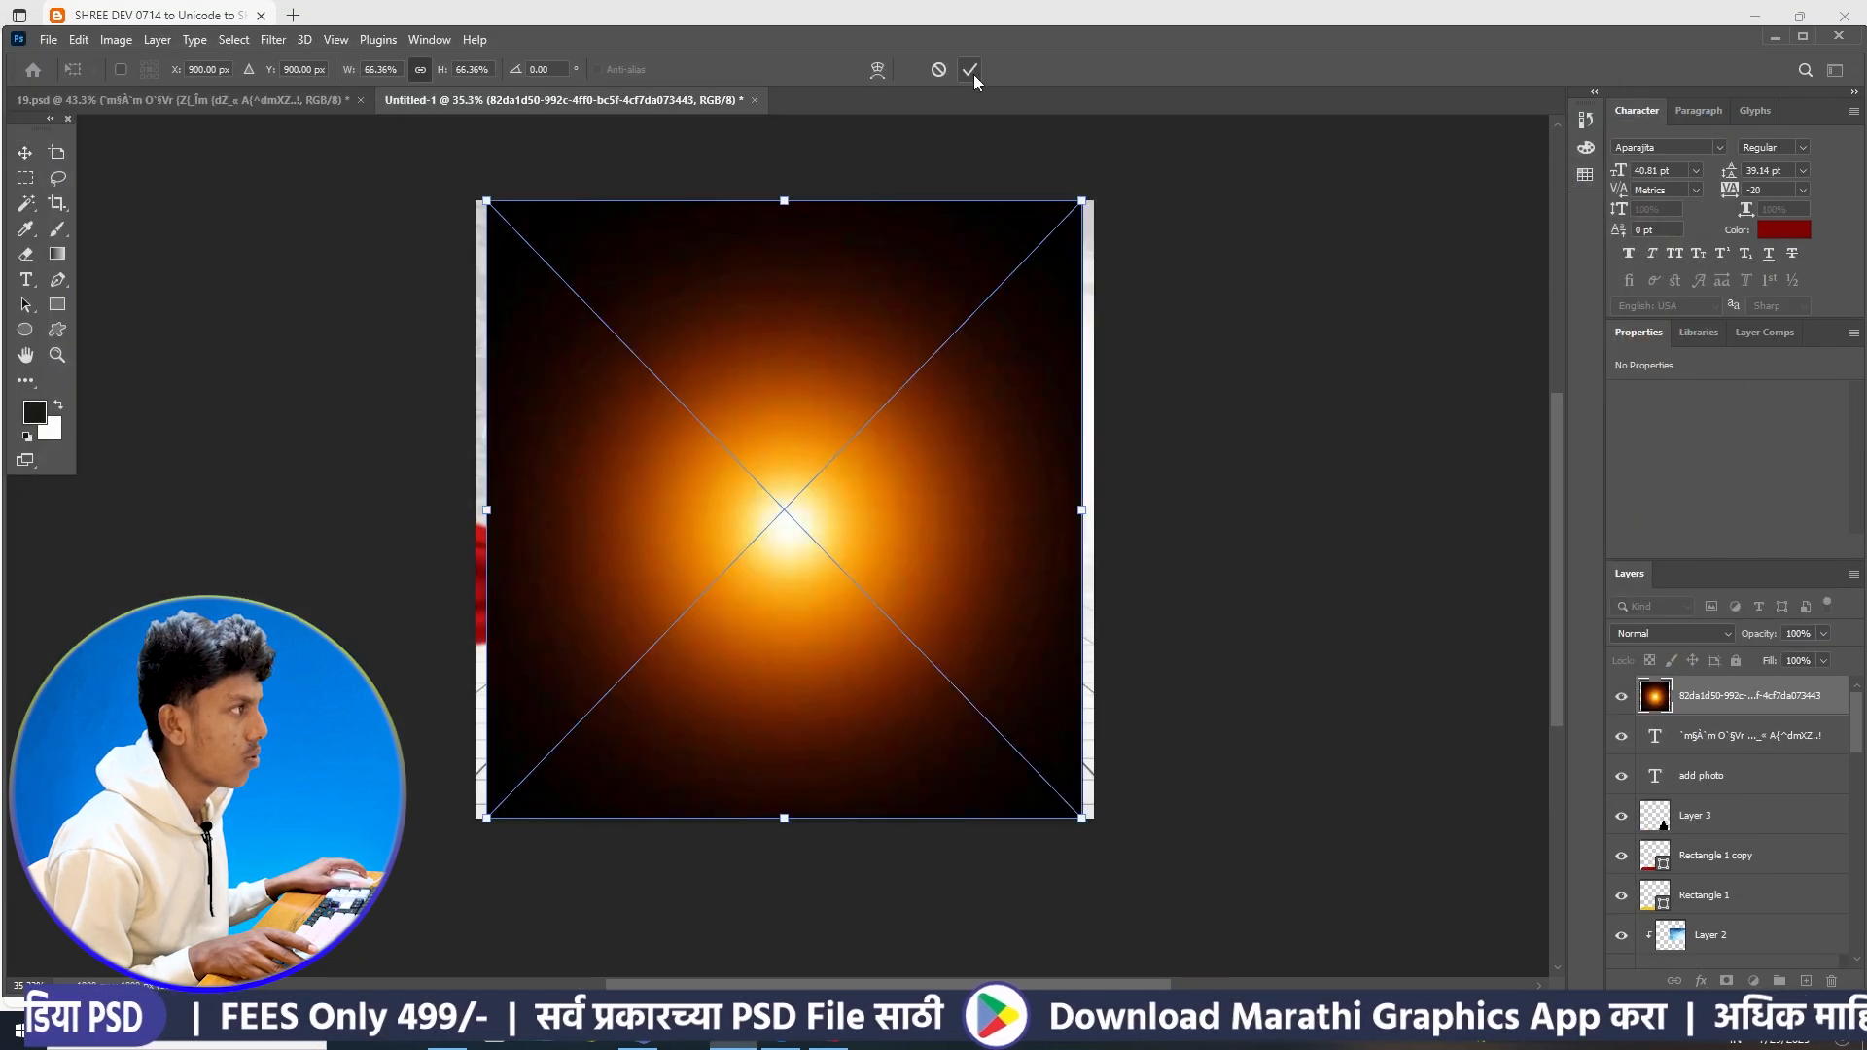
click(971, 70)
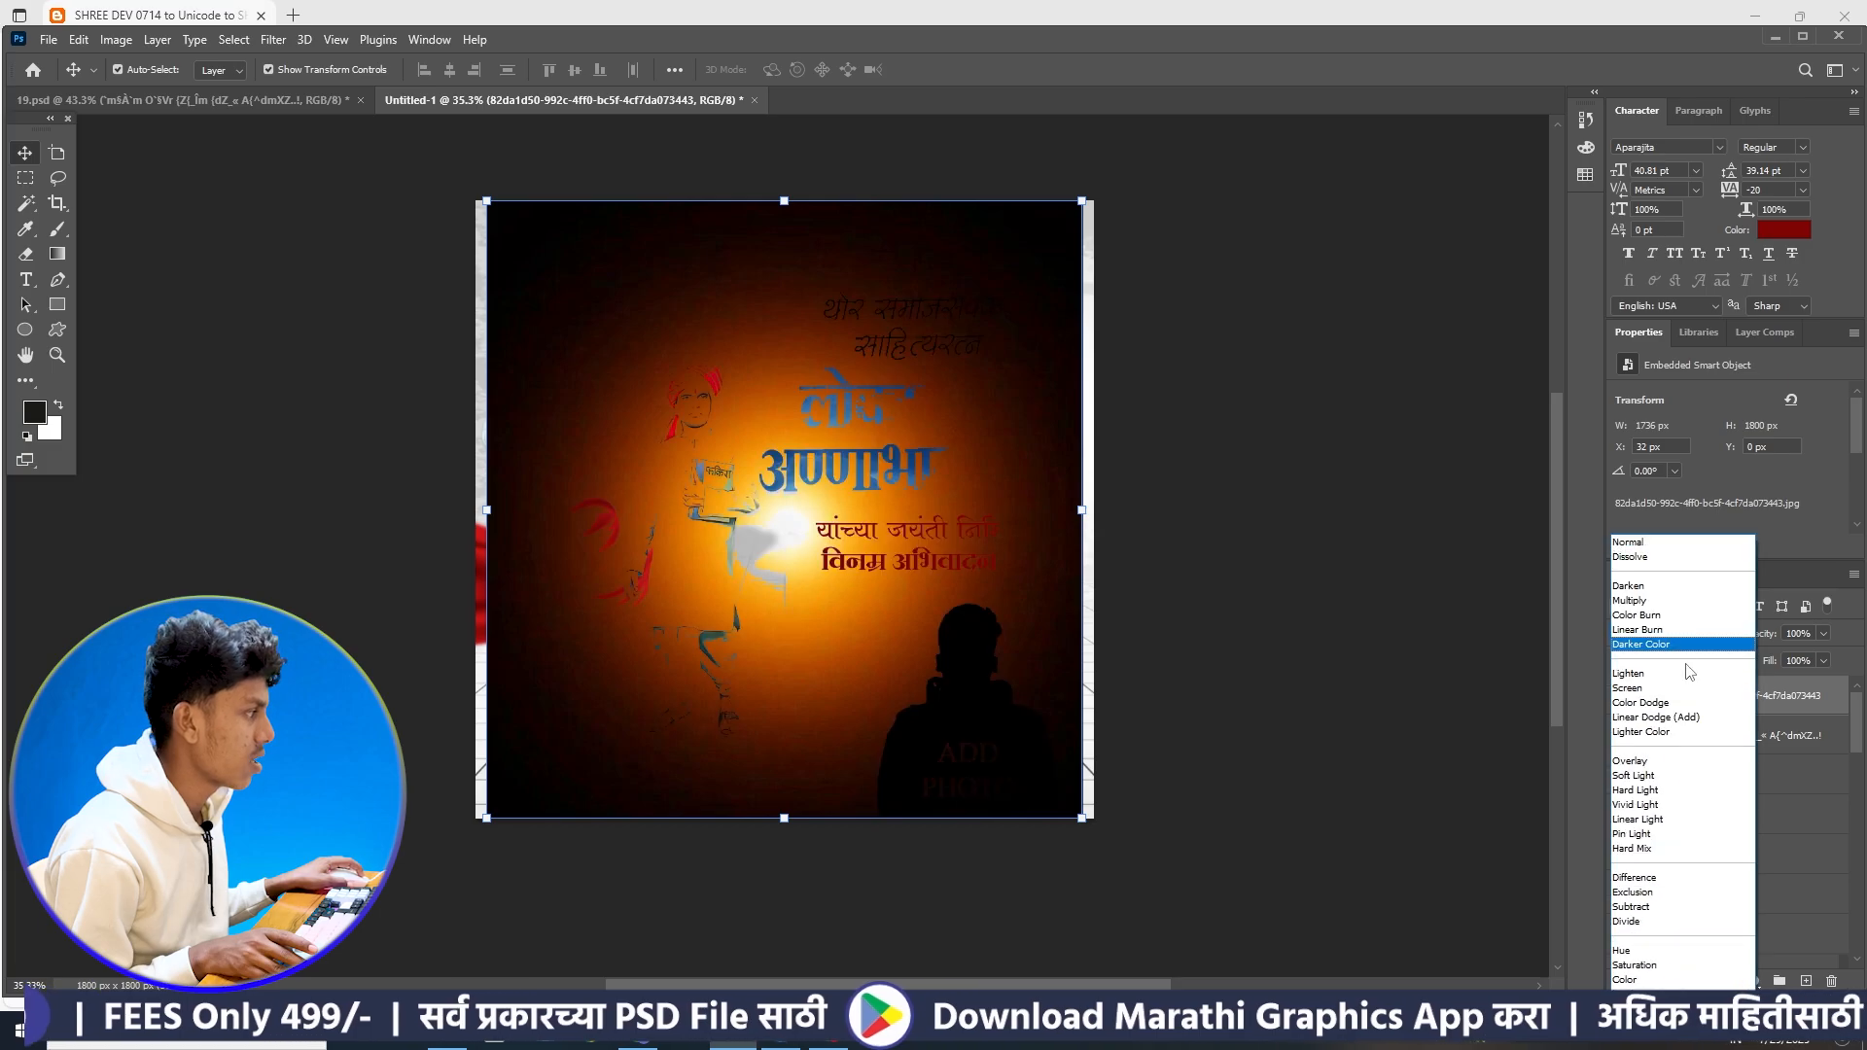
- Blend the glow image with Screen and shrink it to about 697 × 722 px around the standing figure's head
click(1685, 676)
drag(787, 541, 686, 427)
alt+scroll(642, 269, down, 3)
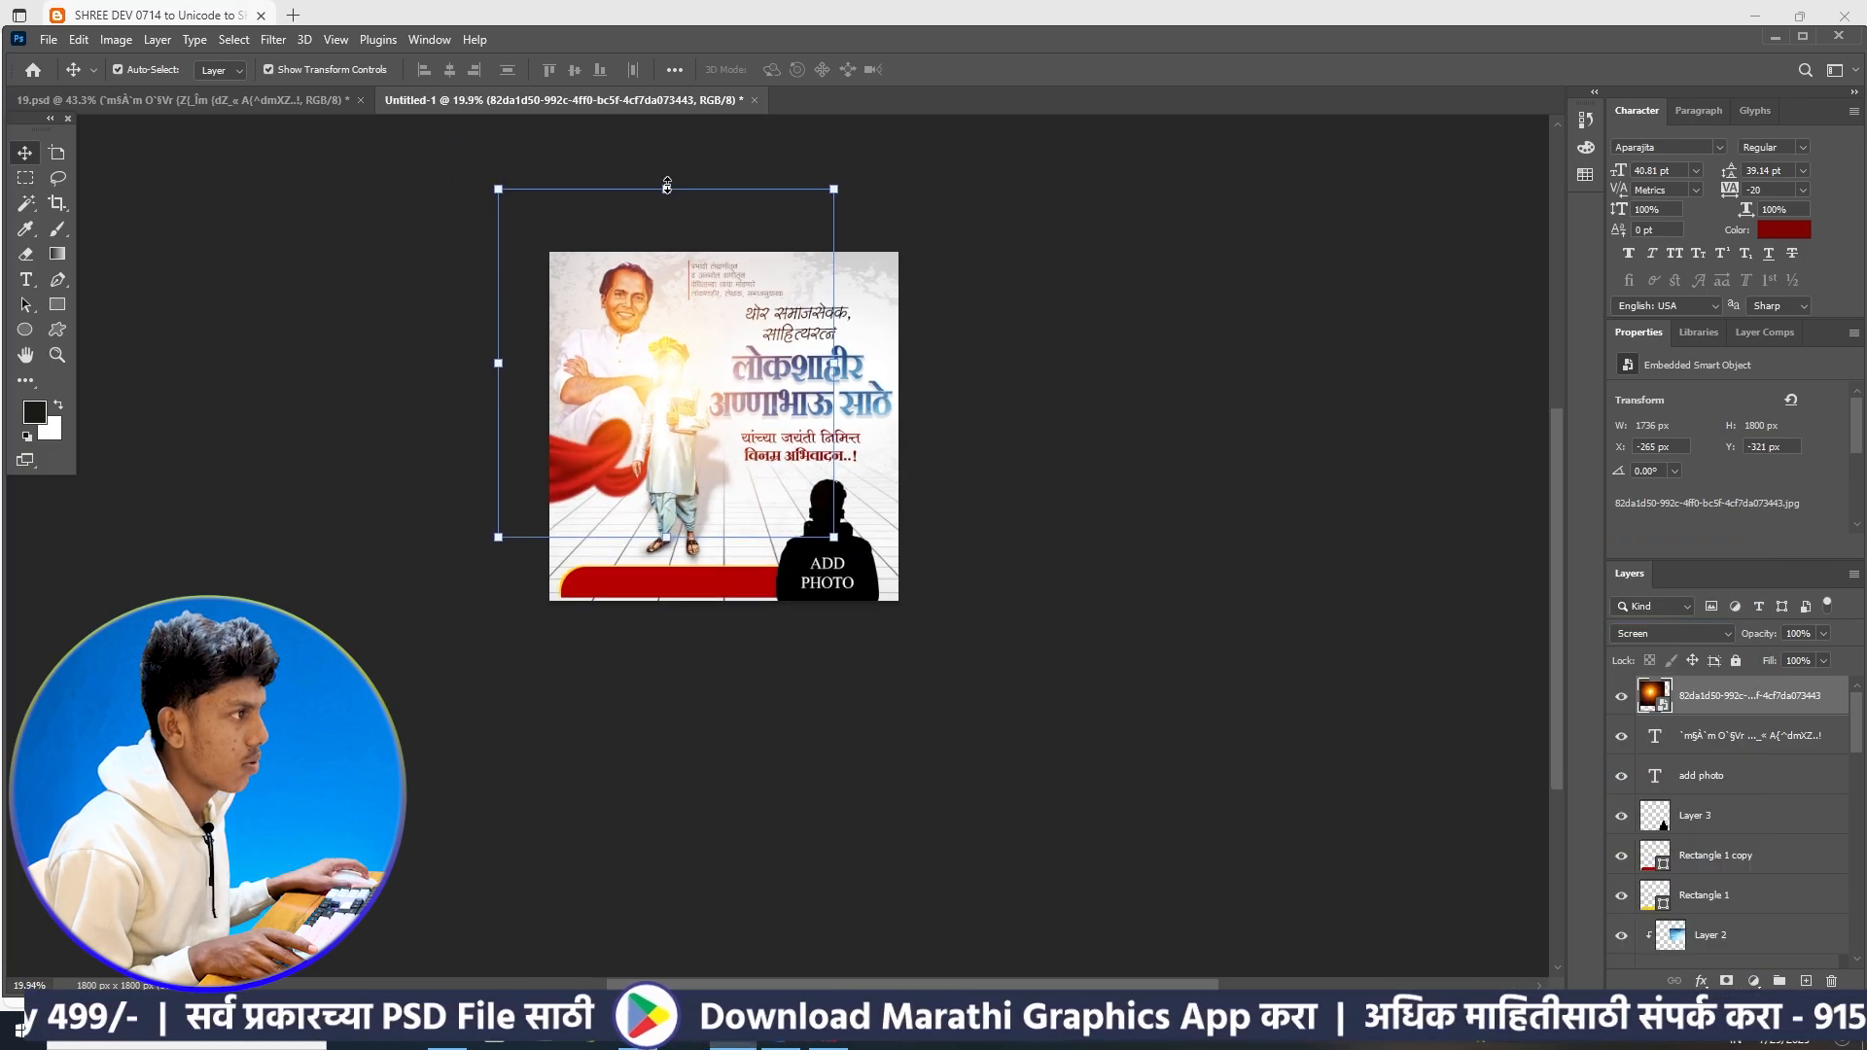
drag(667, 186, 687, 393)
drag(669, 491, 653, 399)
click(970, 70)
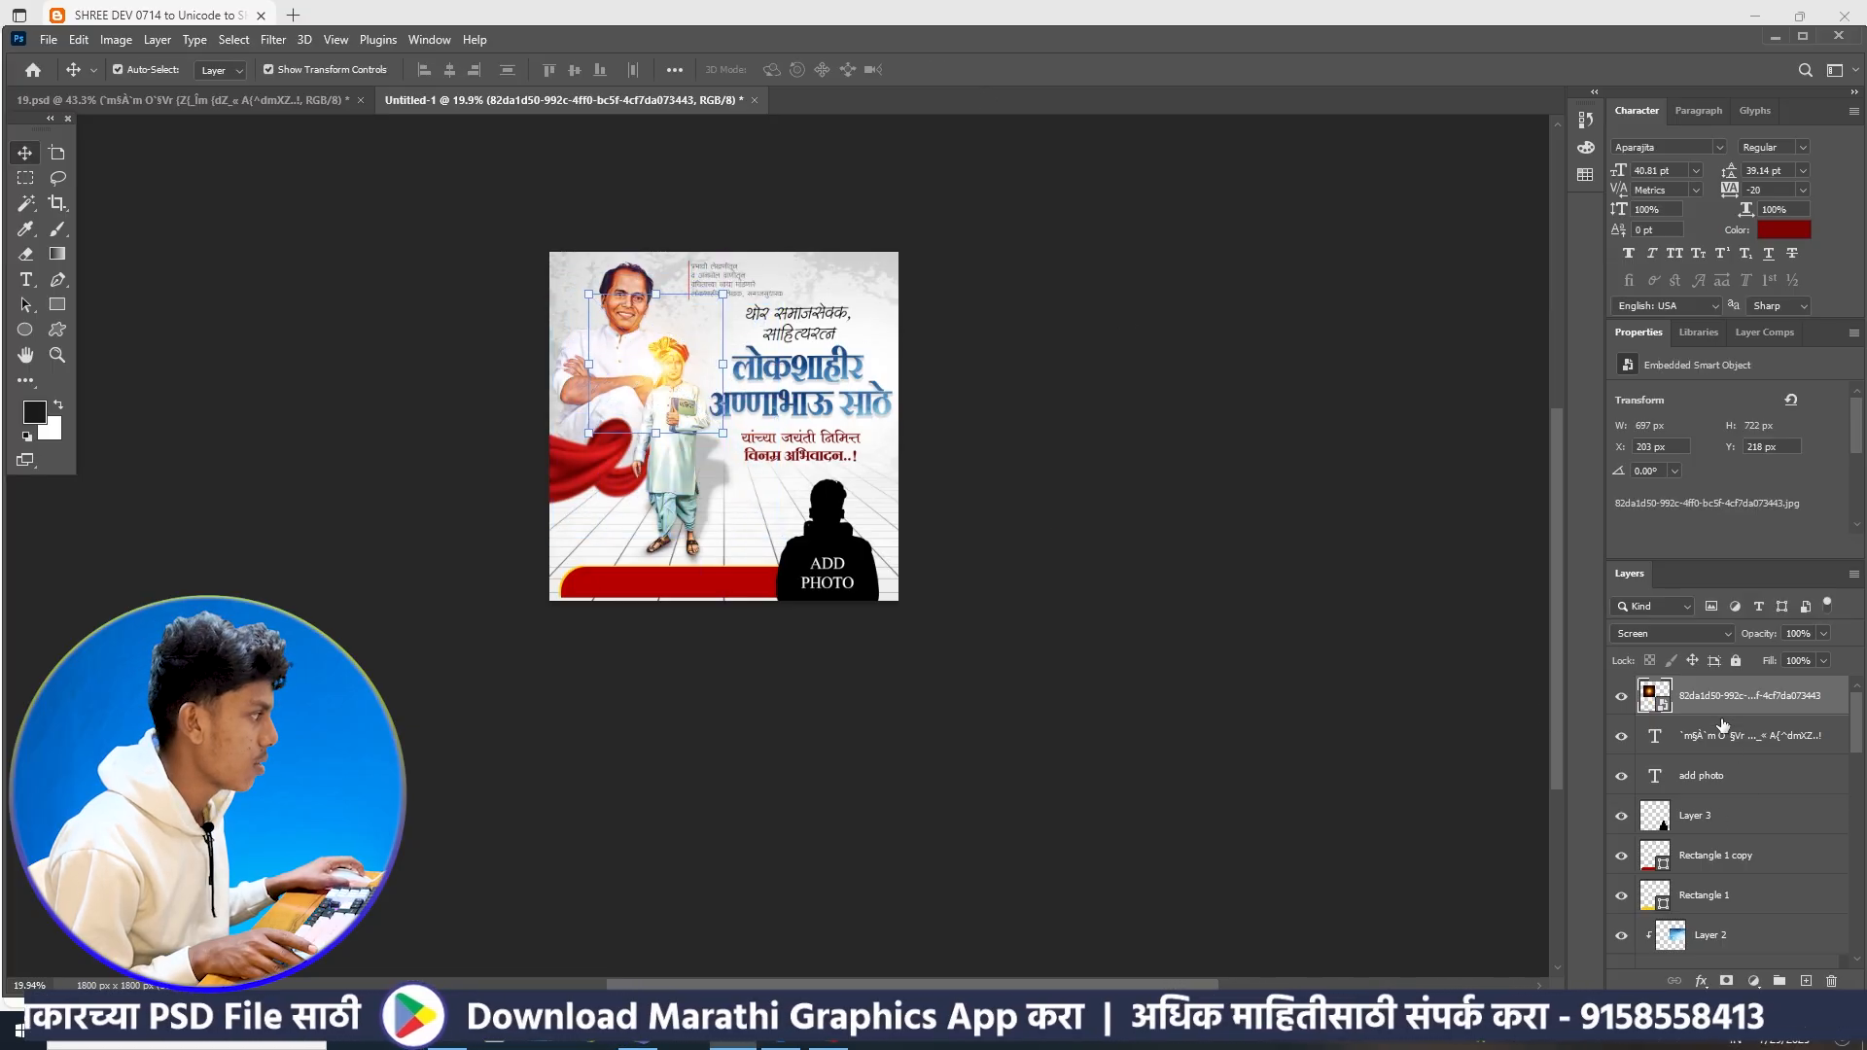
- Move the glow layer down the stack to sit between the floor grid layer and the download (34) layer
scroll(1713, 701, down, 5)
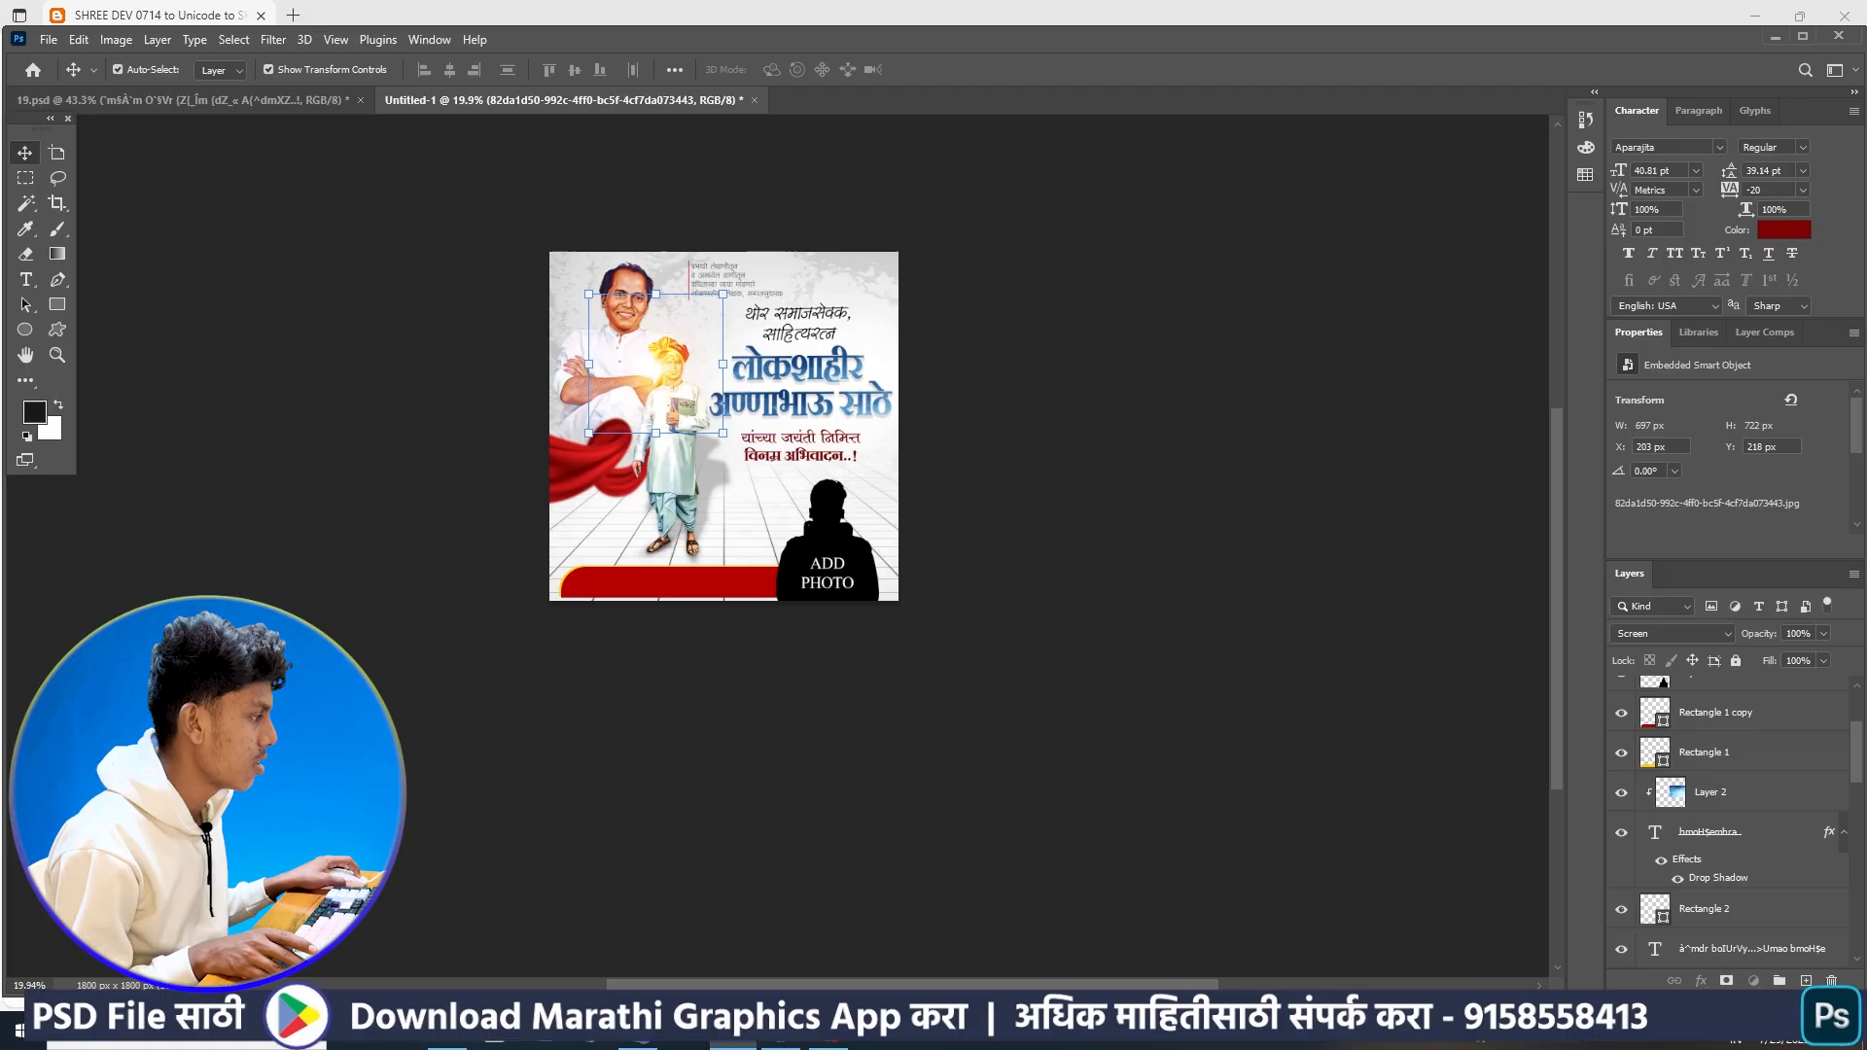
scroll(1730, 826, down, 8)
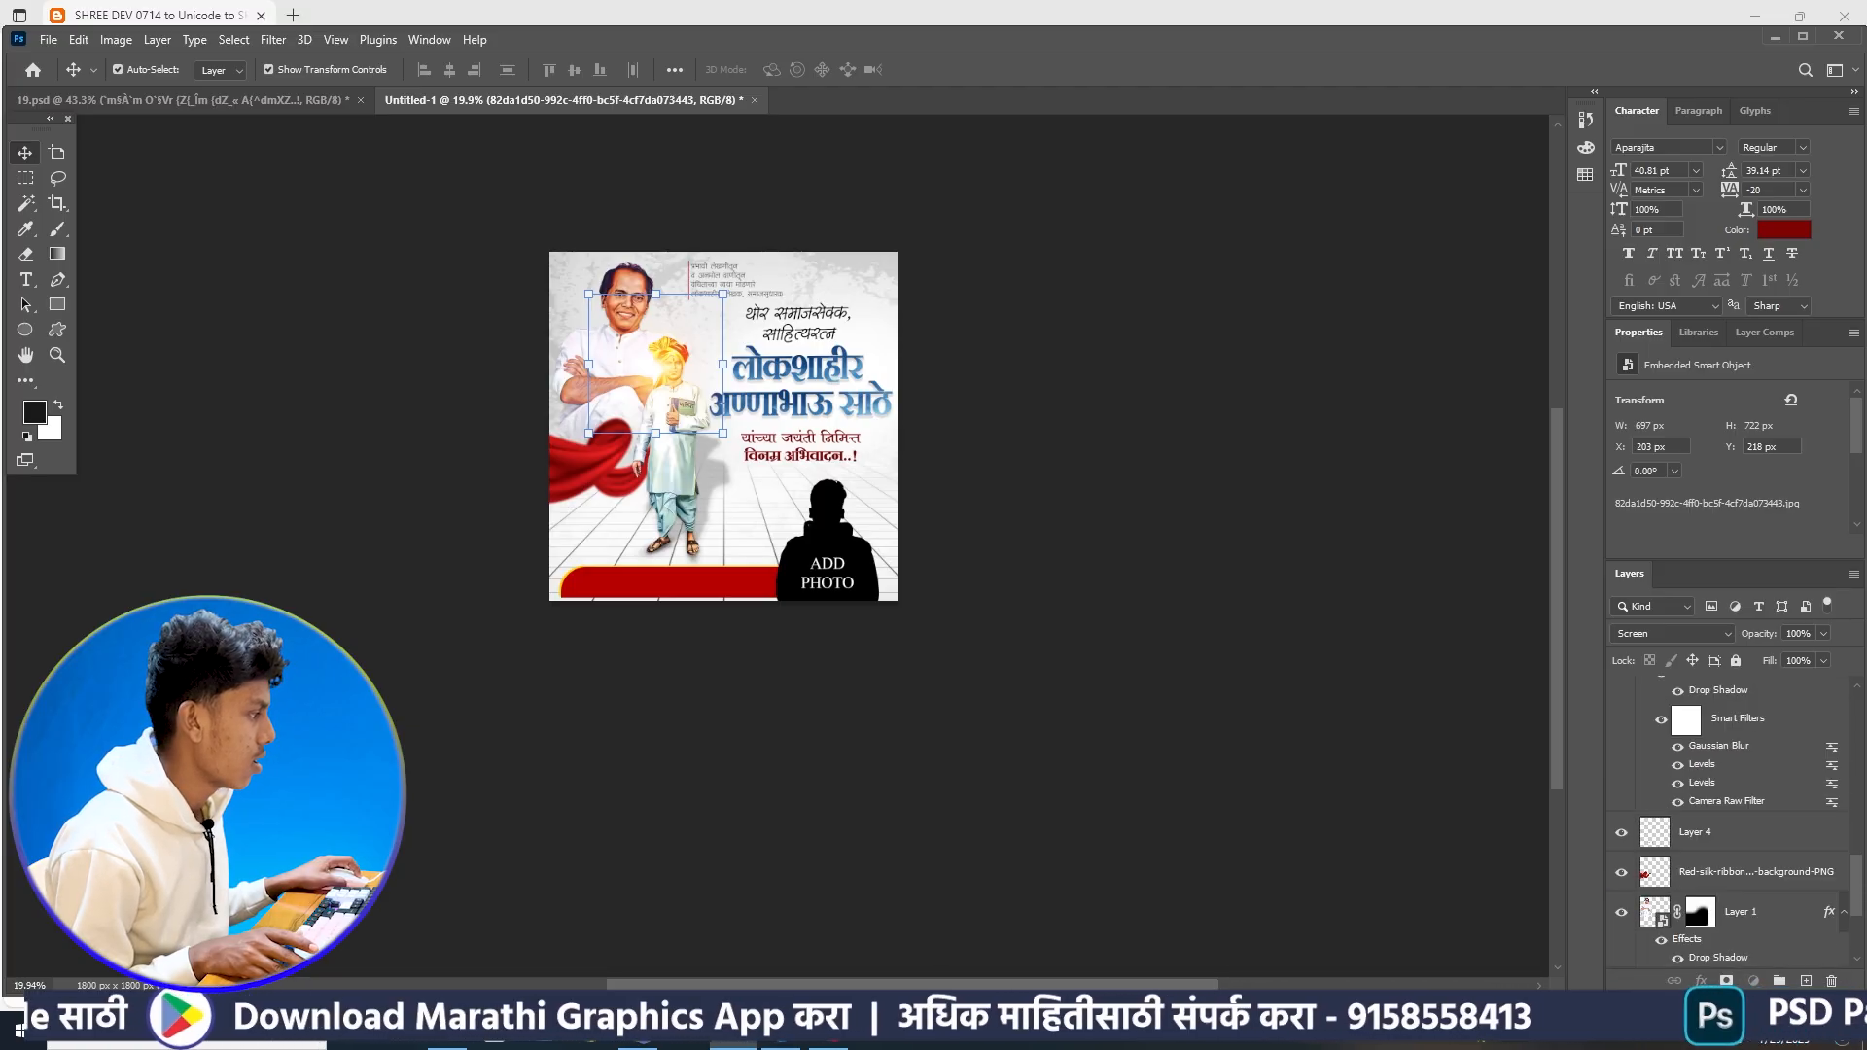
key(ctrl+bracketleft)
key(ctrl+bracketleft)
key(ctrl+bracketleft)
key(ctrl+bracketleft)
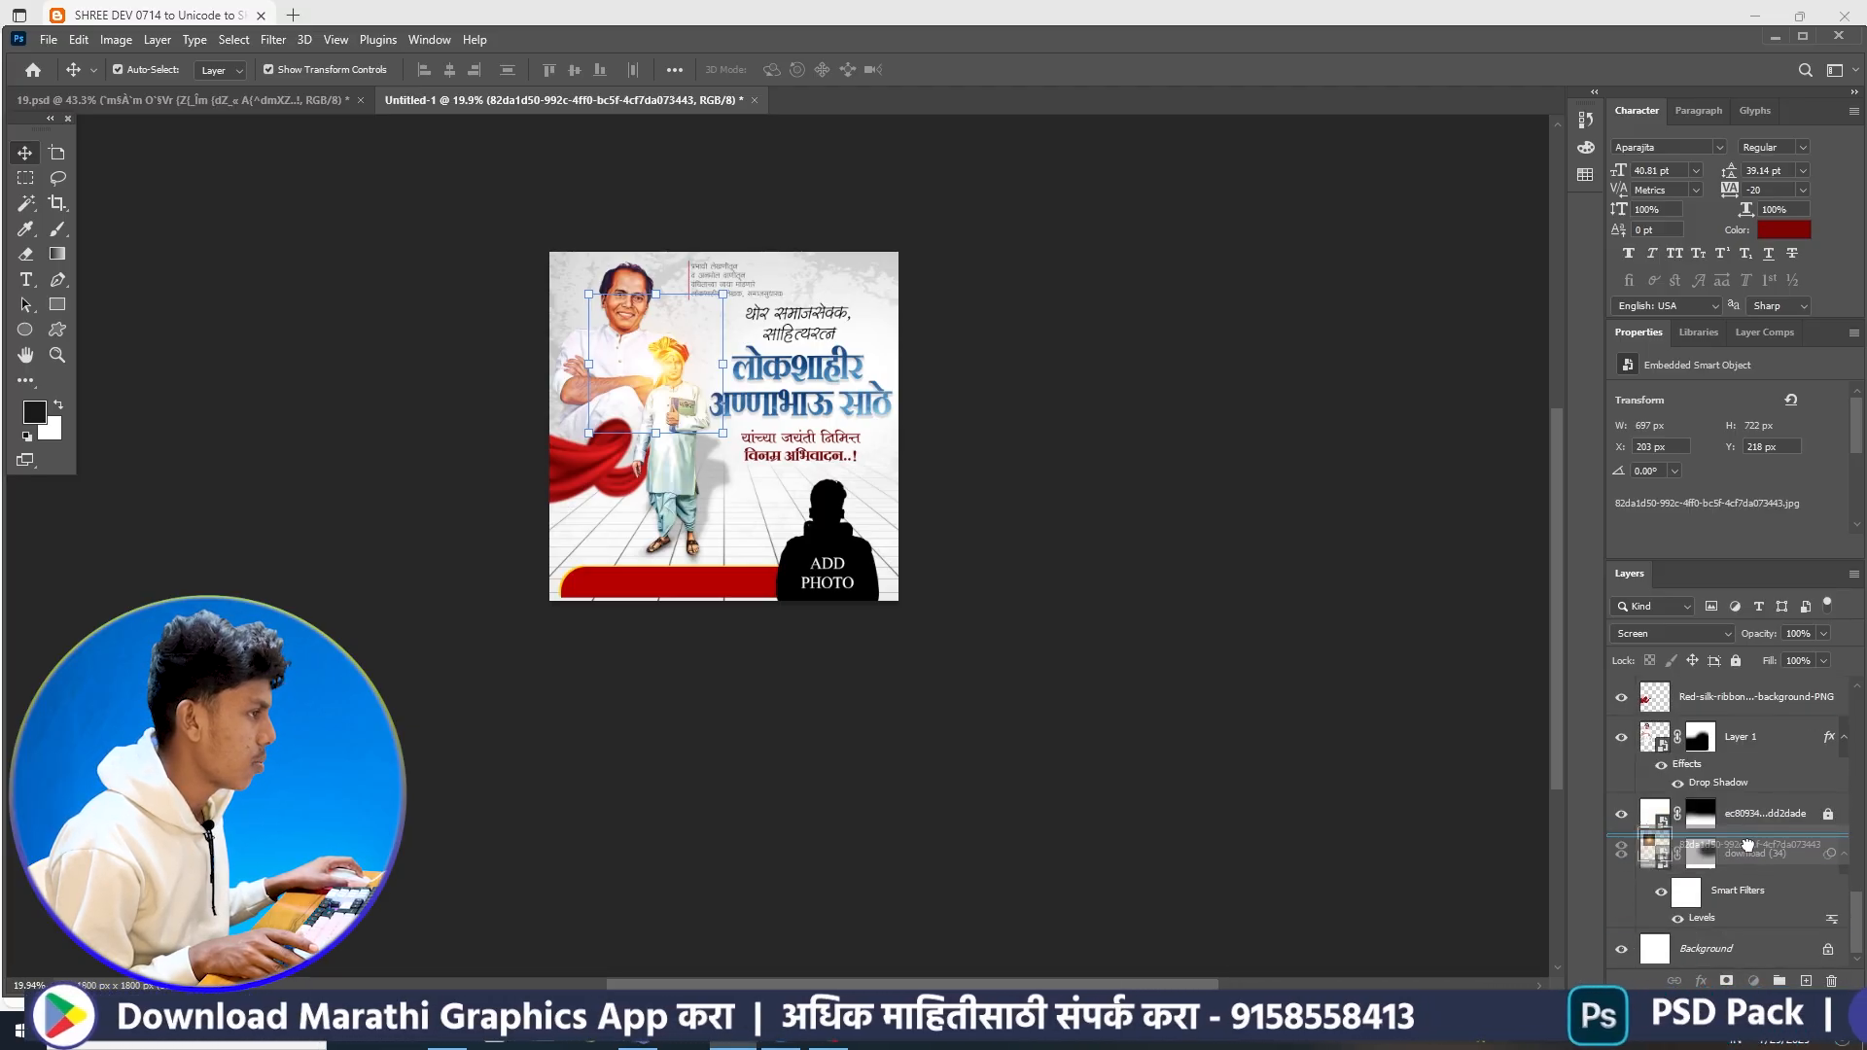
- Enlarge the glow to about 822 × 852 px, centred behind the standing figure's turban
scroll(678, 333, up, 5)
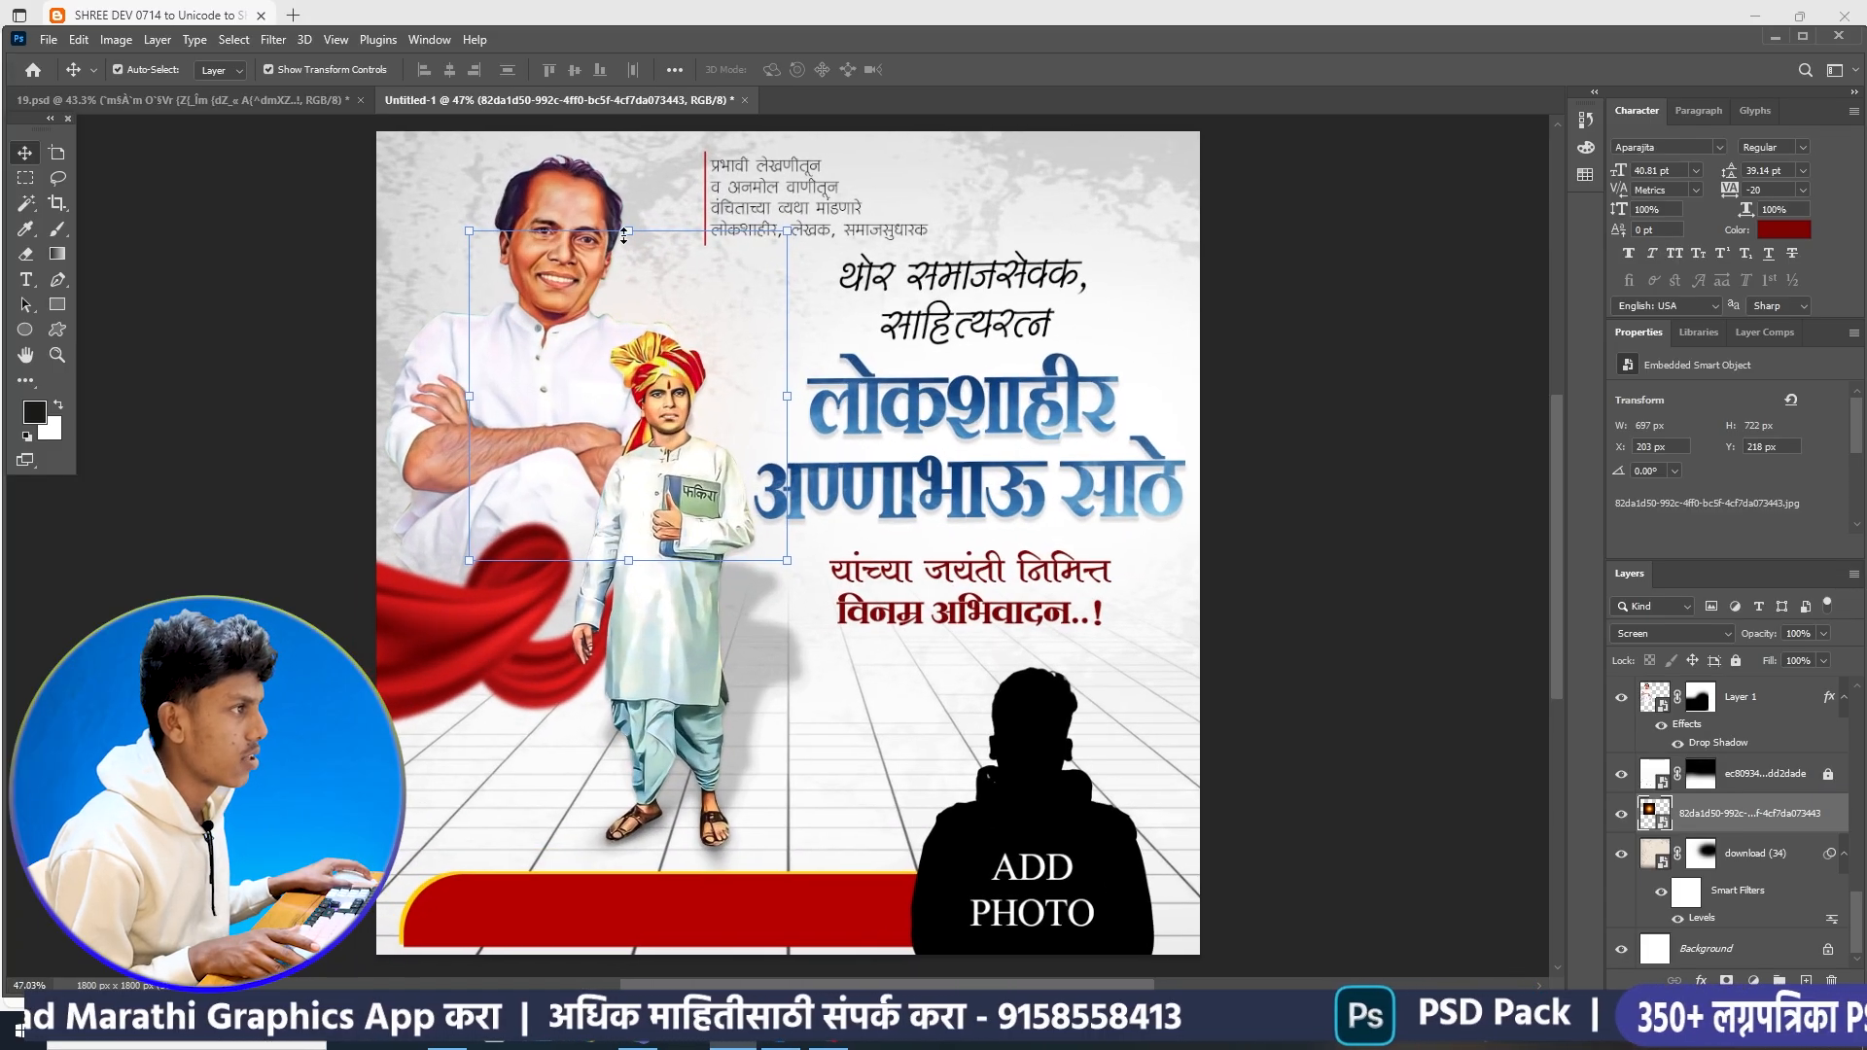
drag(625, 233, 657, 172)
drag(696, 309, 701, 340)
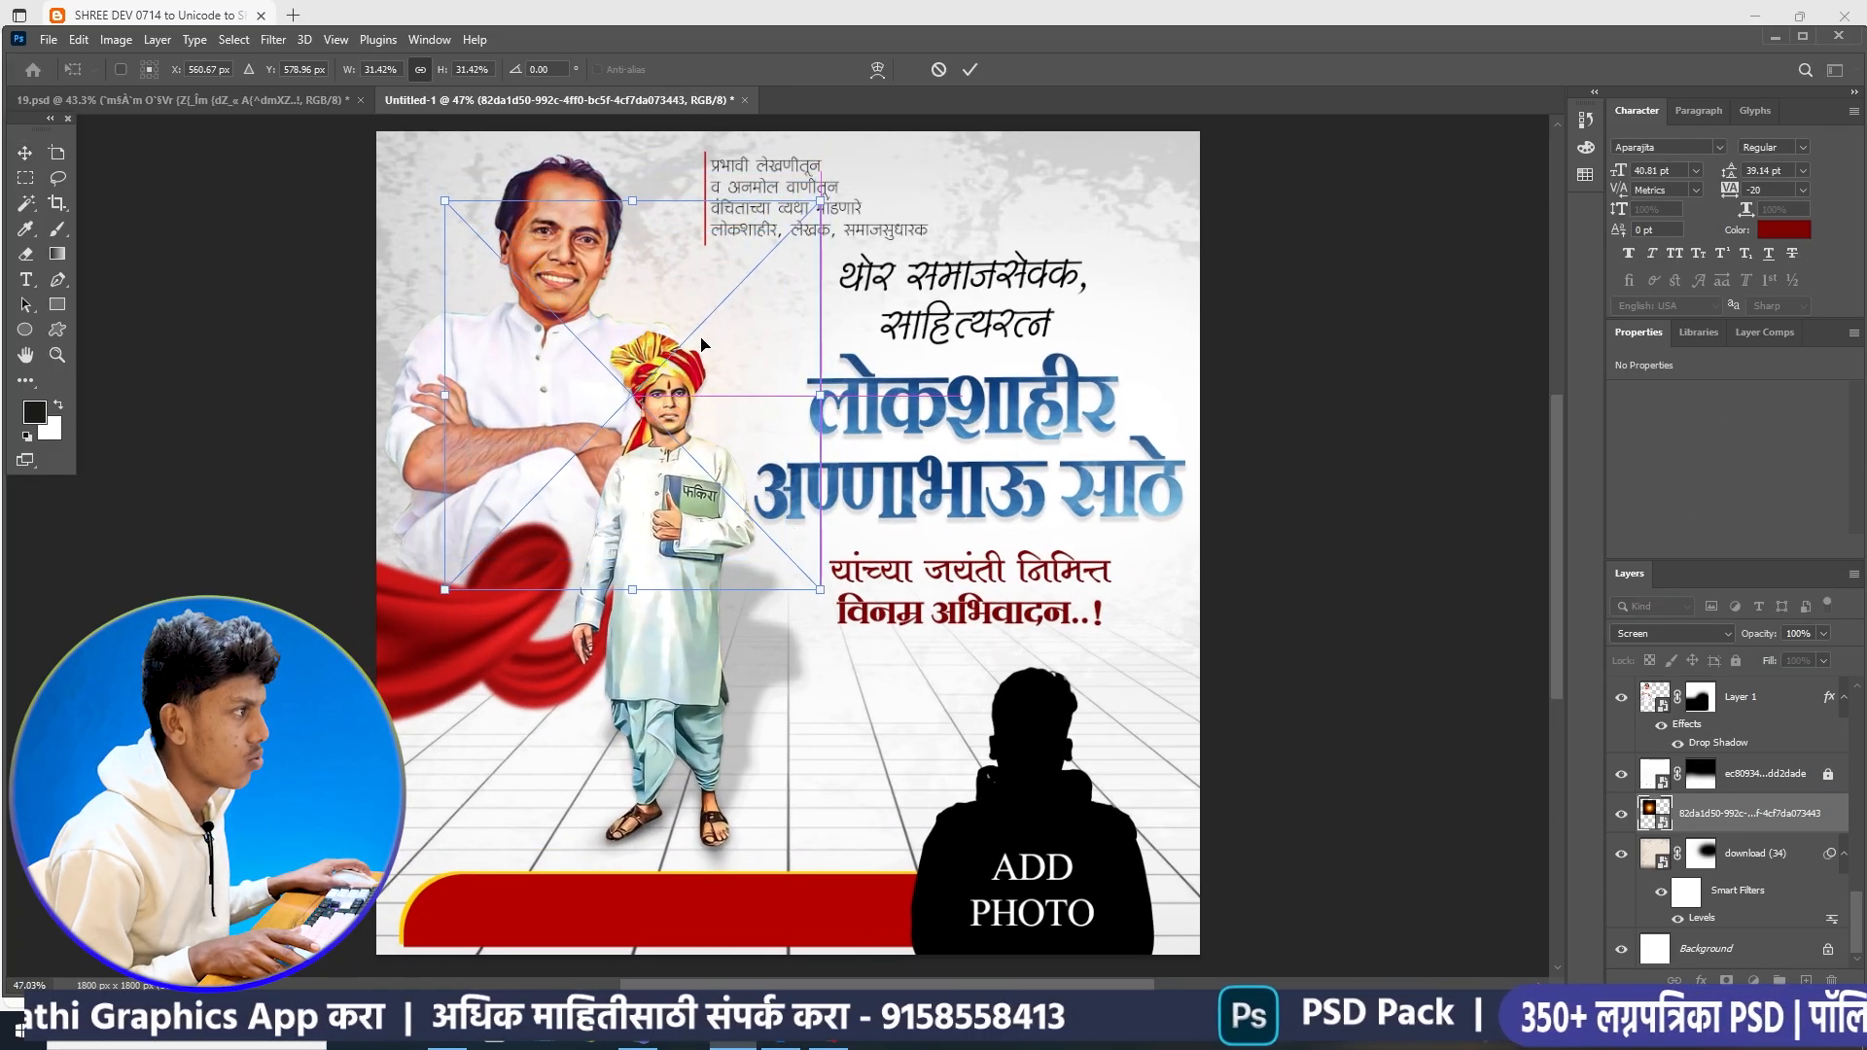
click(972, 69)
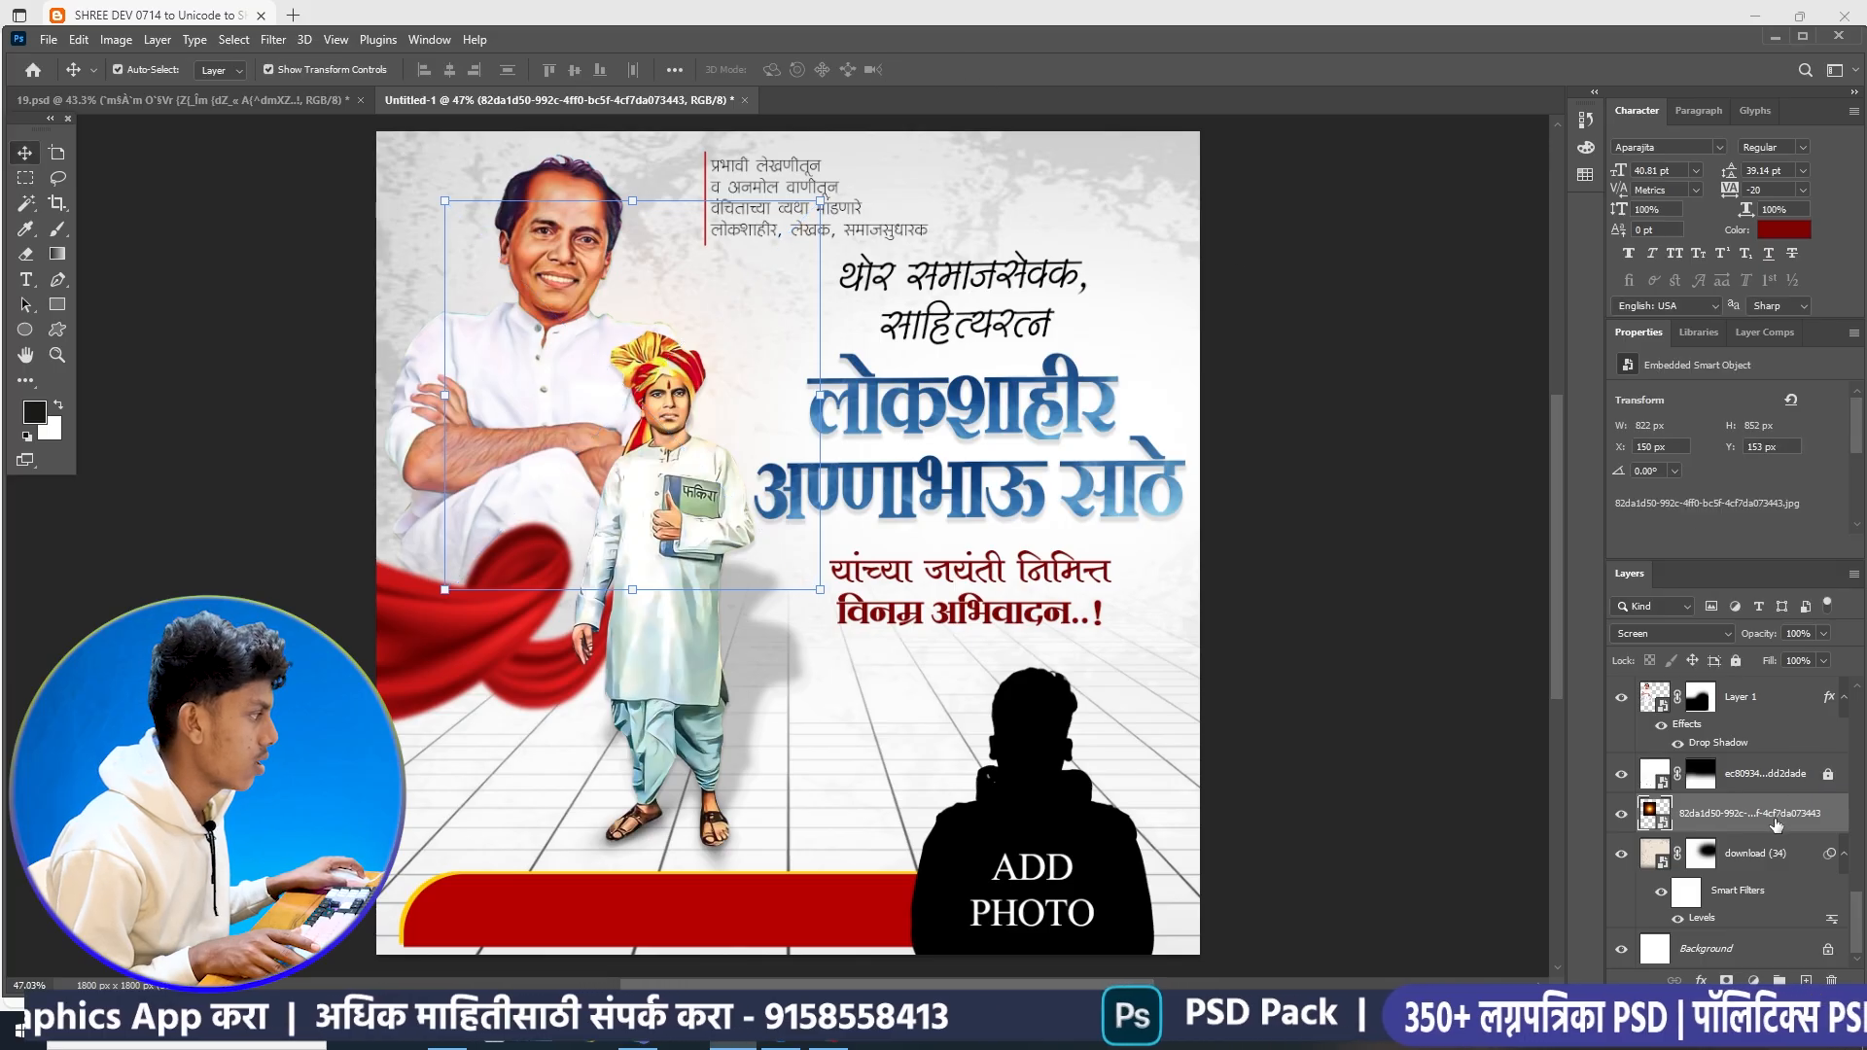
- Move the glow layer up the stack to sit directly above Layer 1, below the red silk ribbon layer
drag(1776, 825, 1736, 763)
scroll(1721, 796, up, 2)
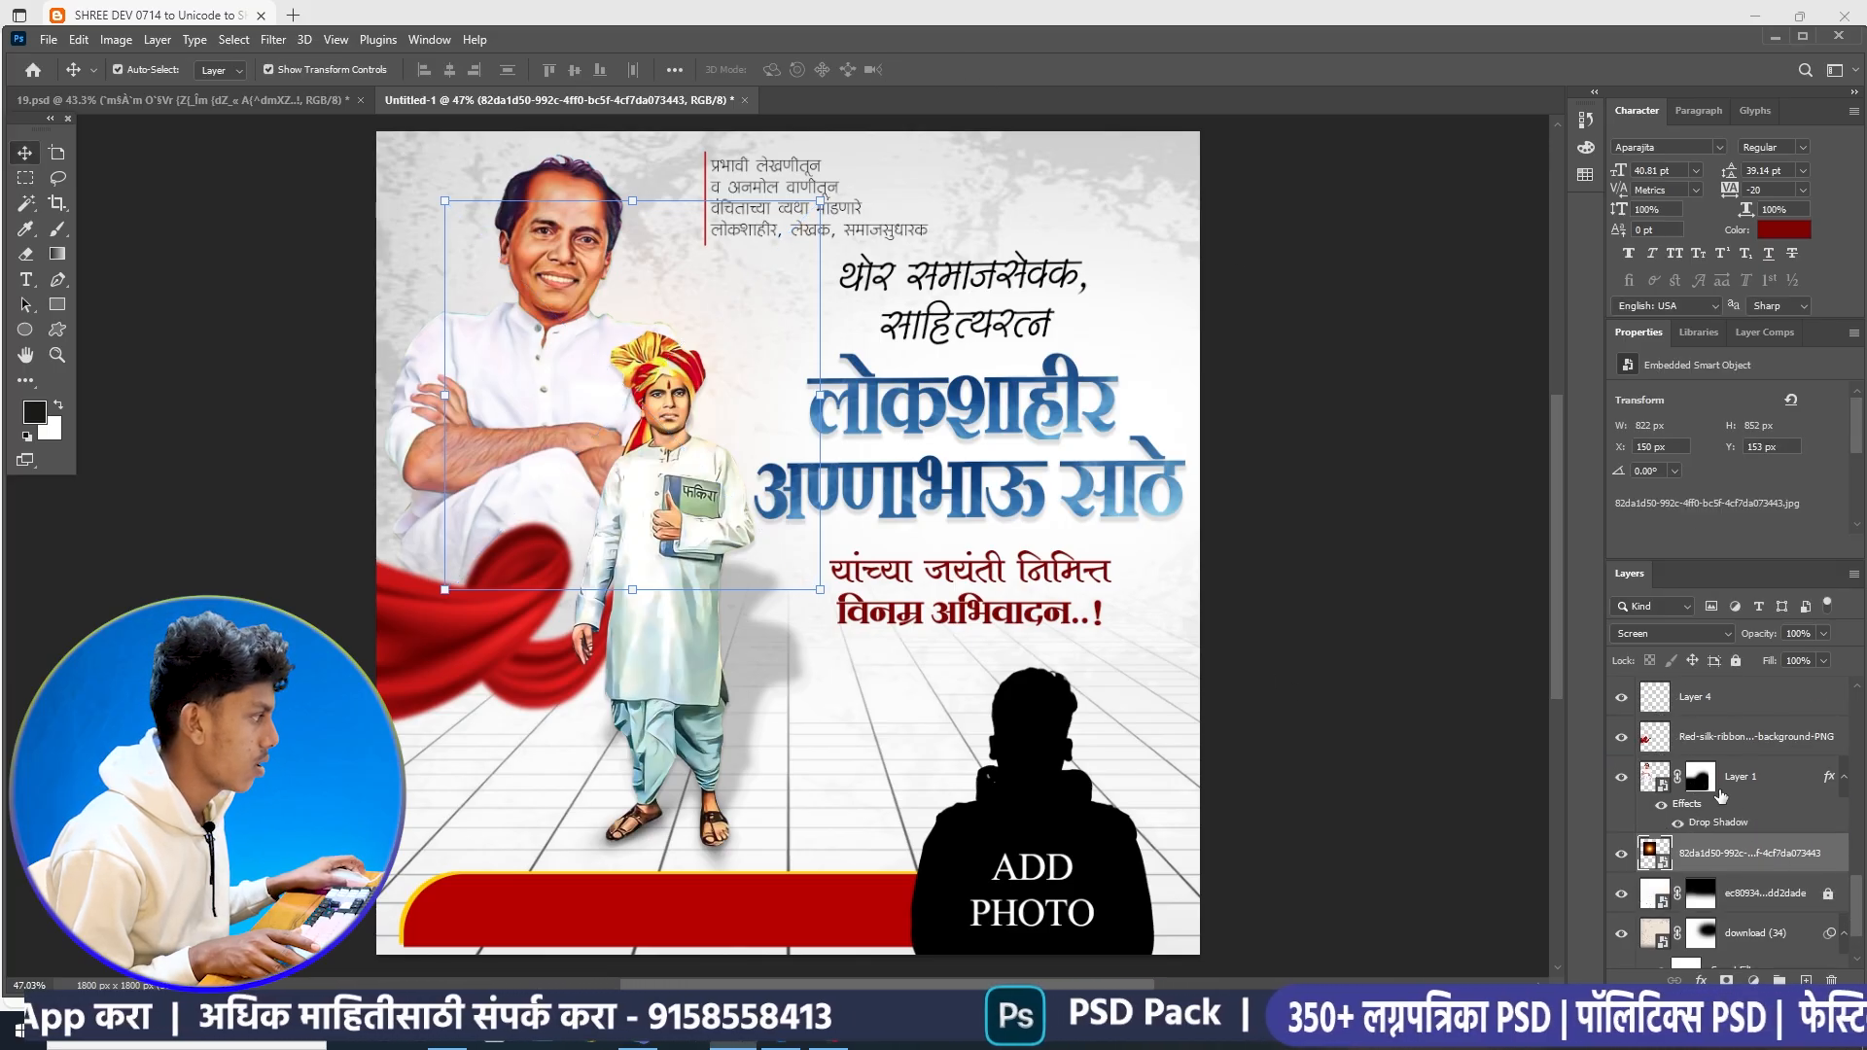
drag(1723, 856, 1736, 768)
scroll(846, 559, down, 1)
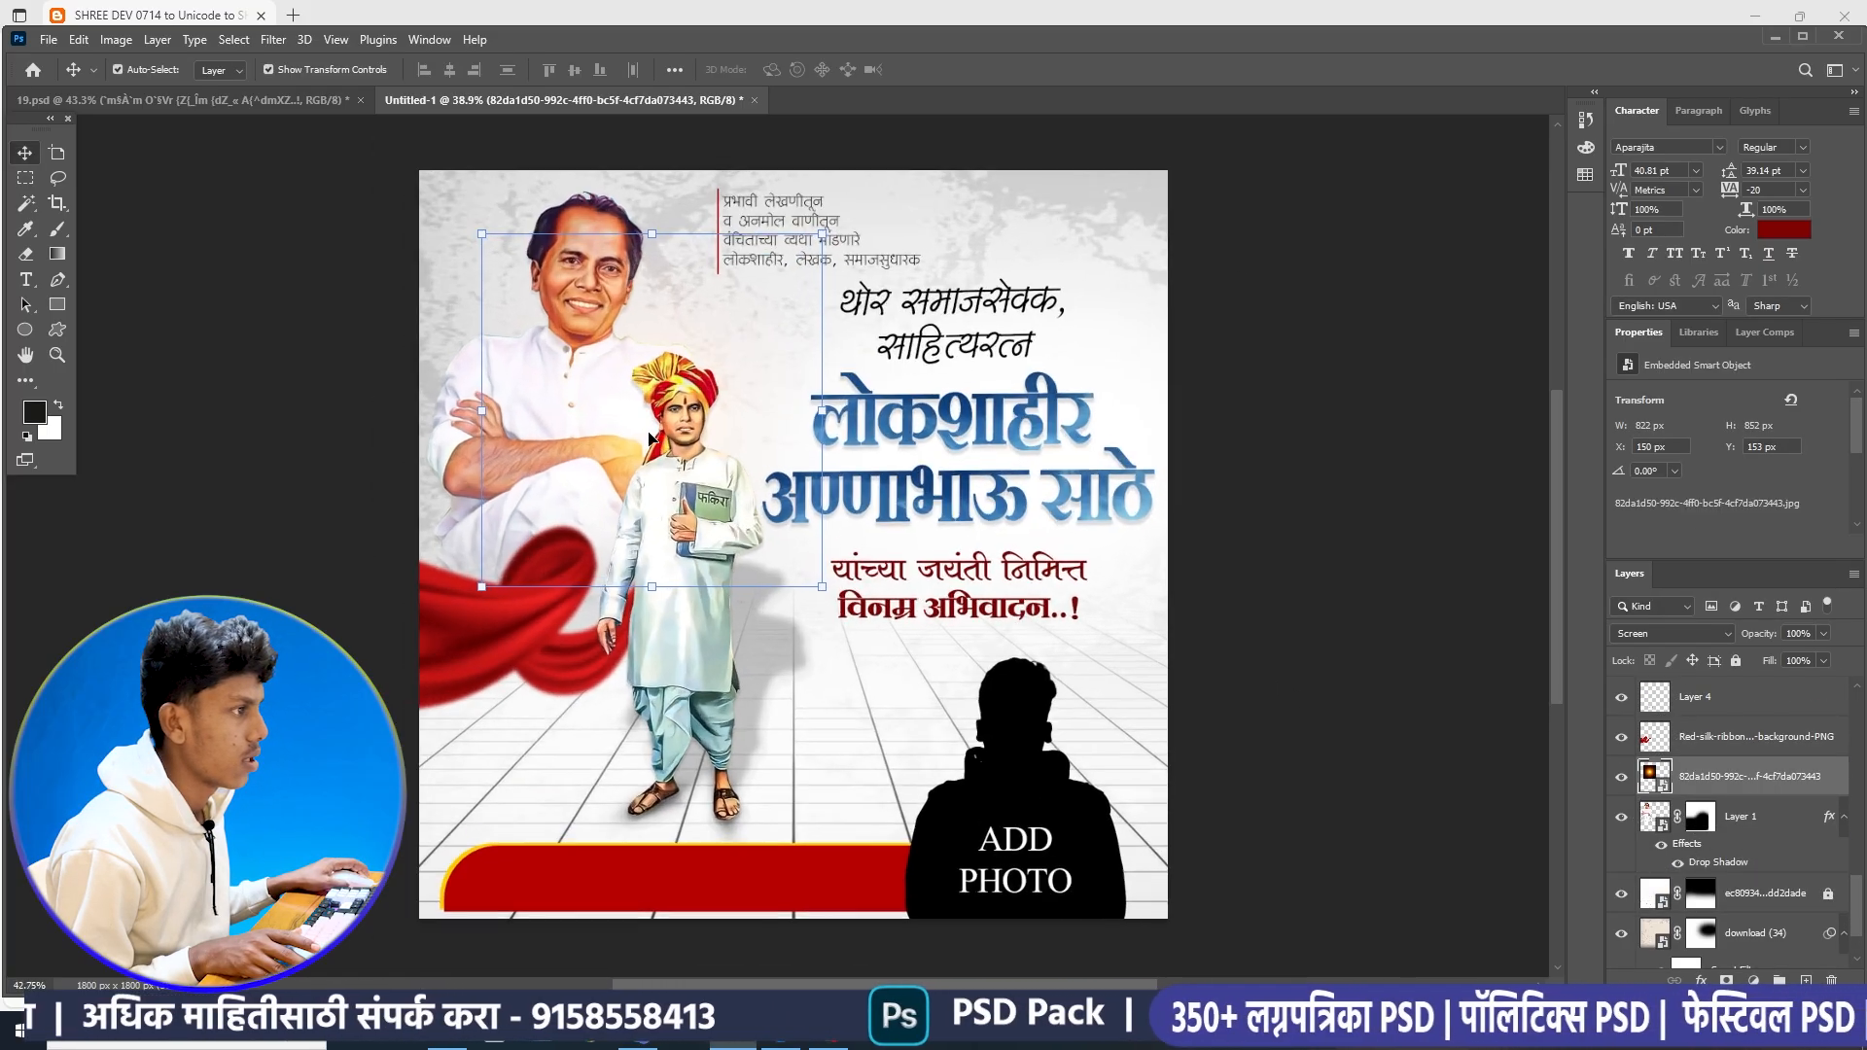
- Shrink the glow to about 711 × 737 px and centre it behind the standing figure's head and upper body
mouse_move(644, 436)
mouse_down()
mouse_move(686, 428)
mouse_move(662, 436)
mouse_up()
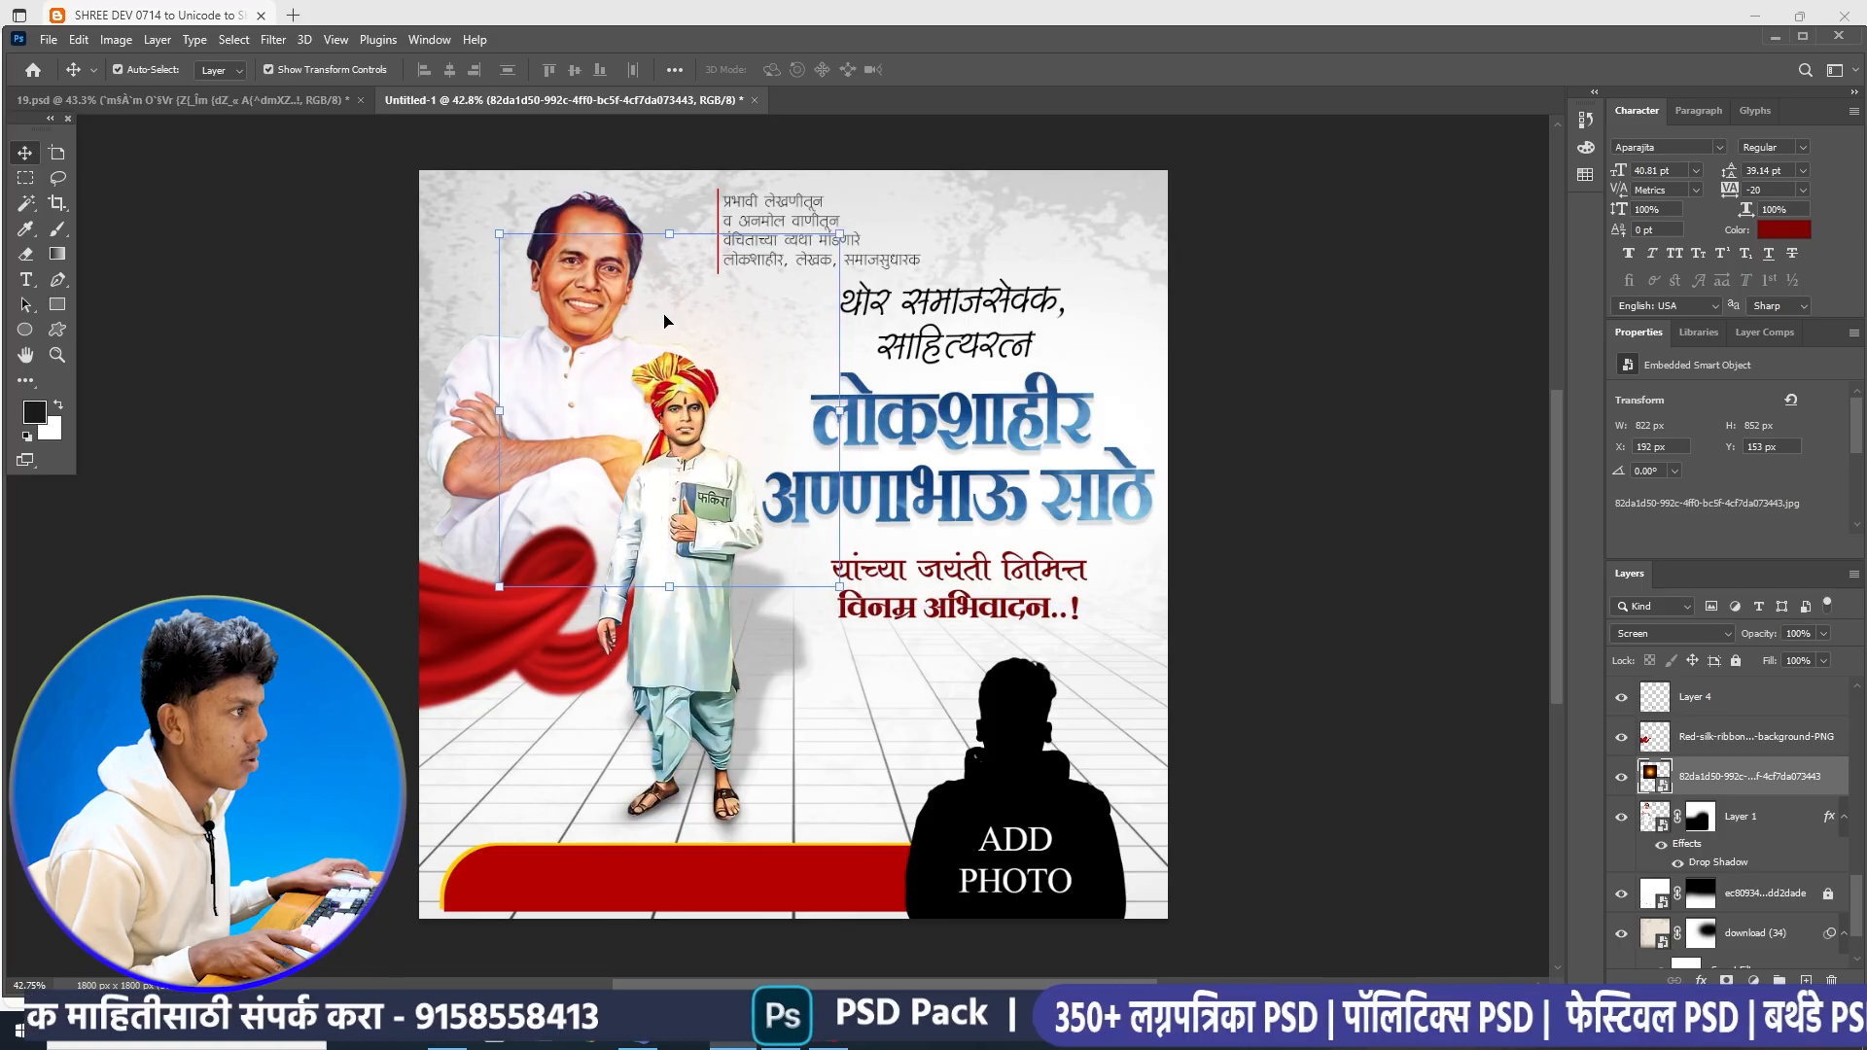
key(ctrl+t)
scroll(667, 437, up, 5)
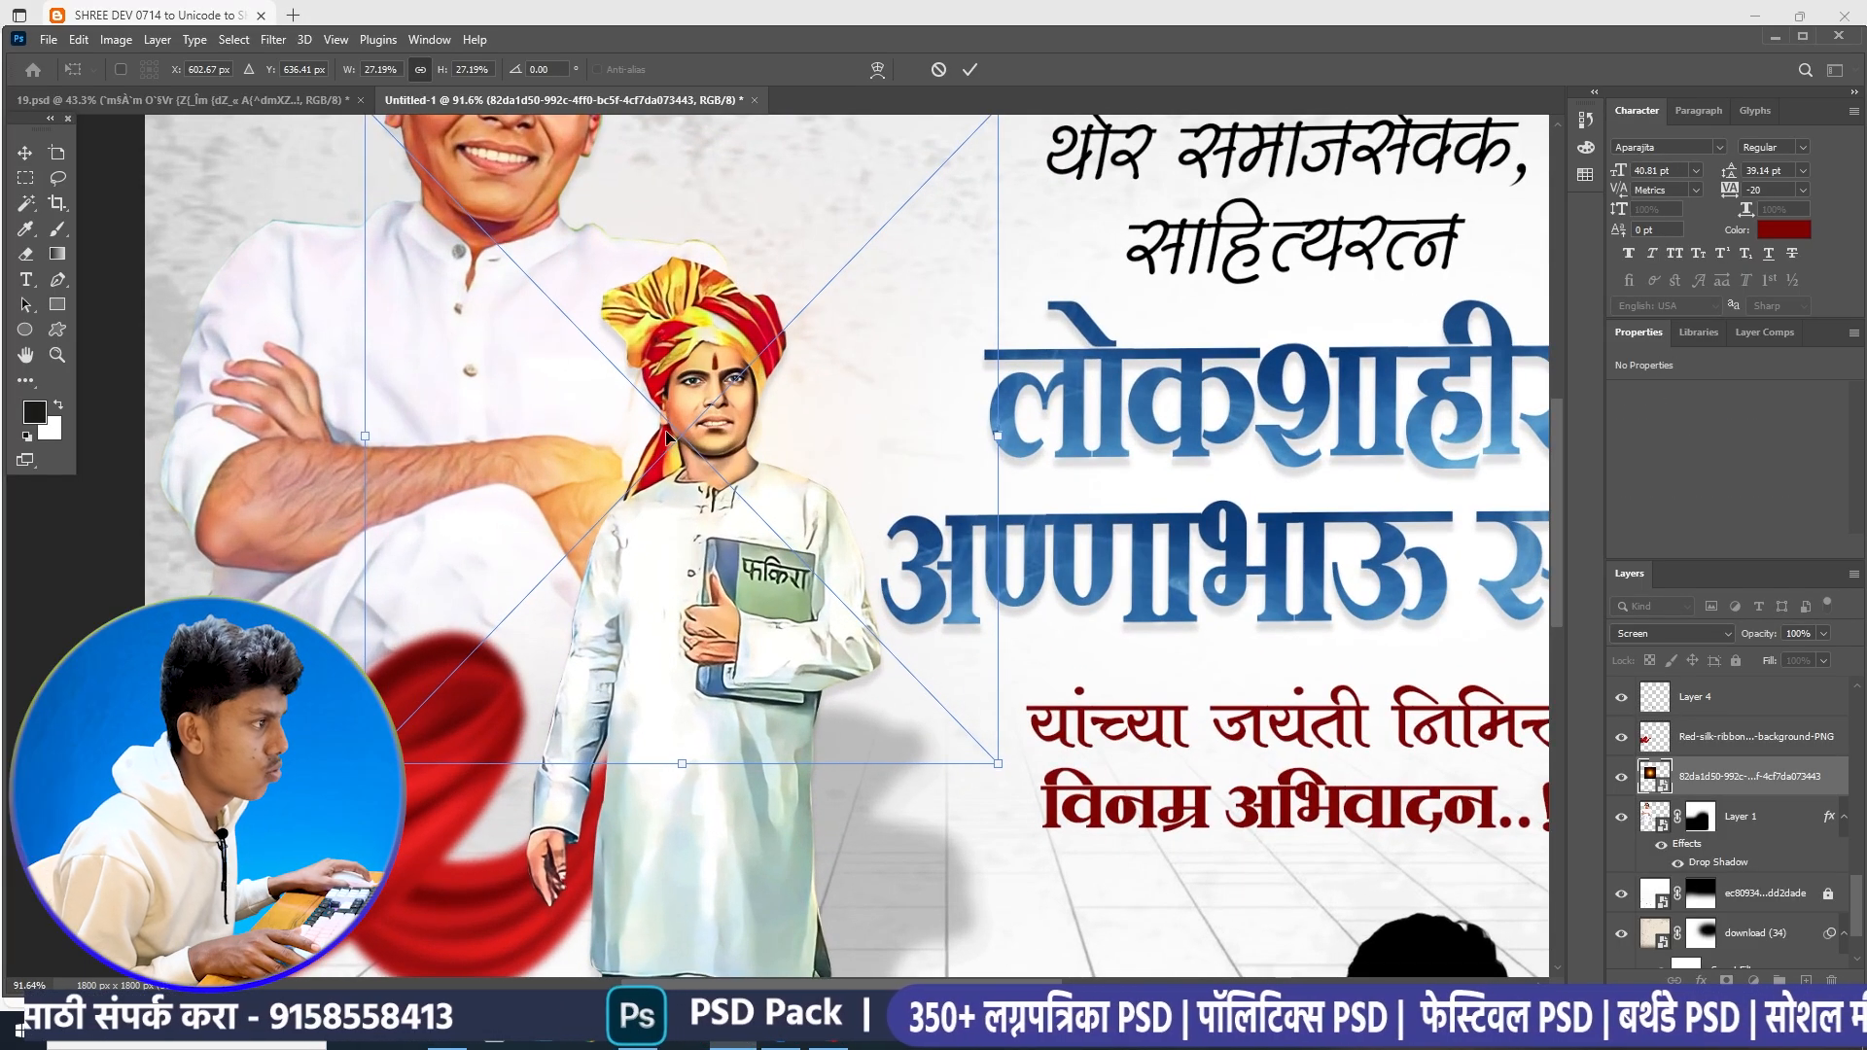
mouse_move(667, 437)
mouse_down()
mouse_move(579, 371)
mouse_move(664, 450)
mouse_up()
scroll(664, 450, down, 5)
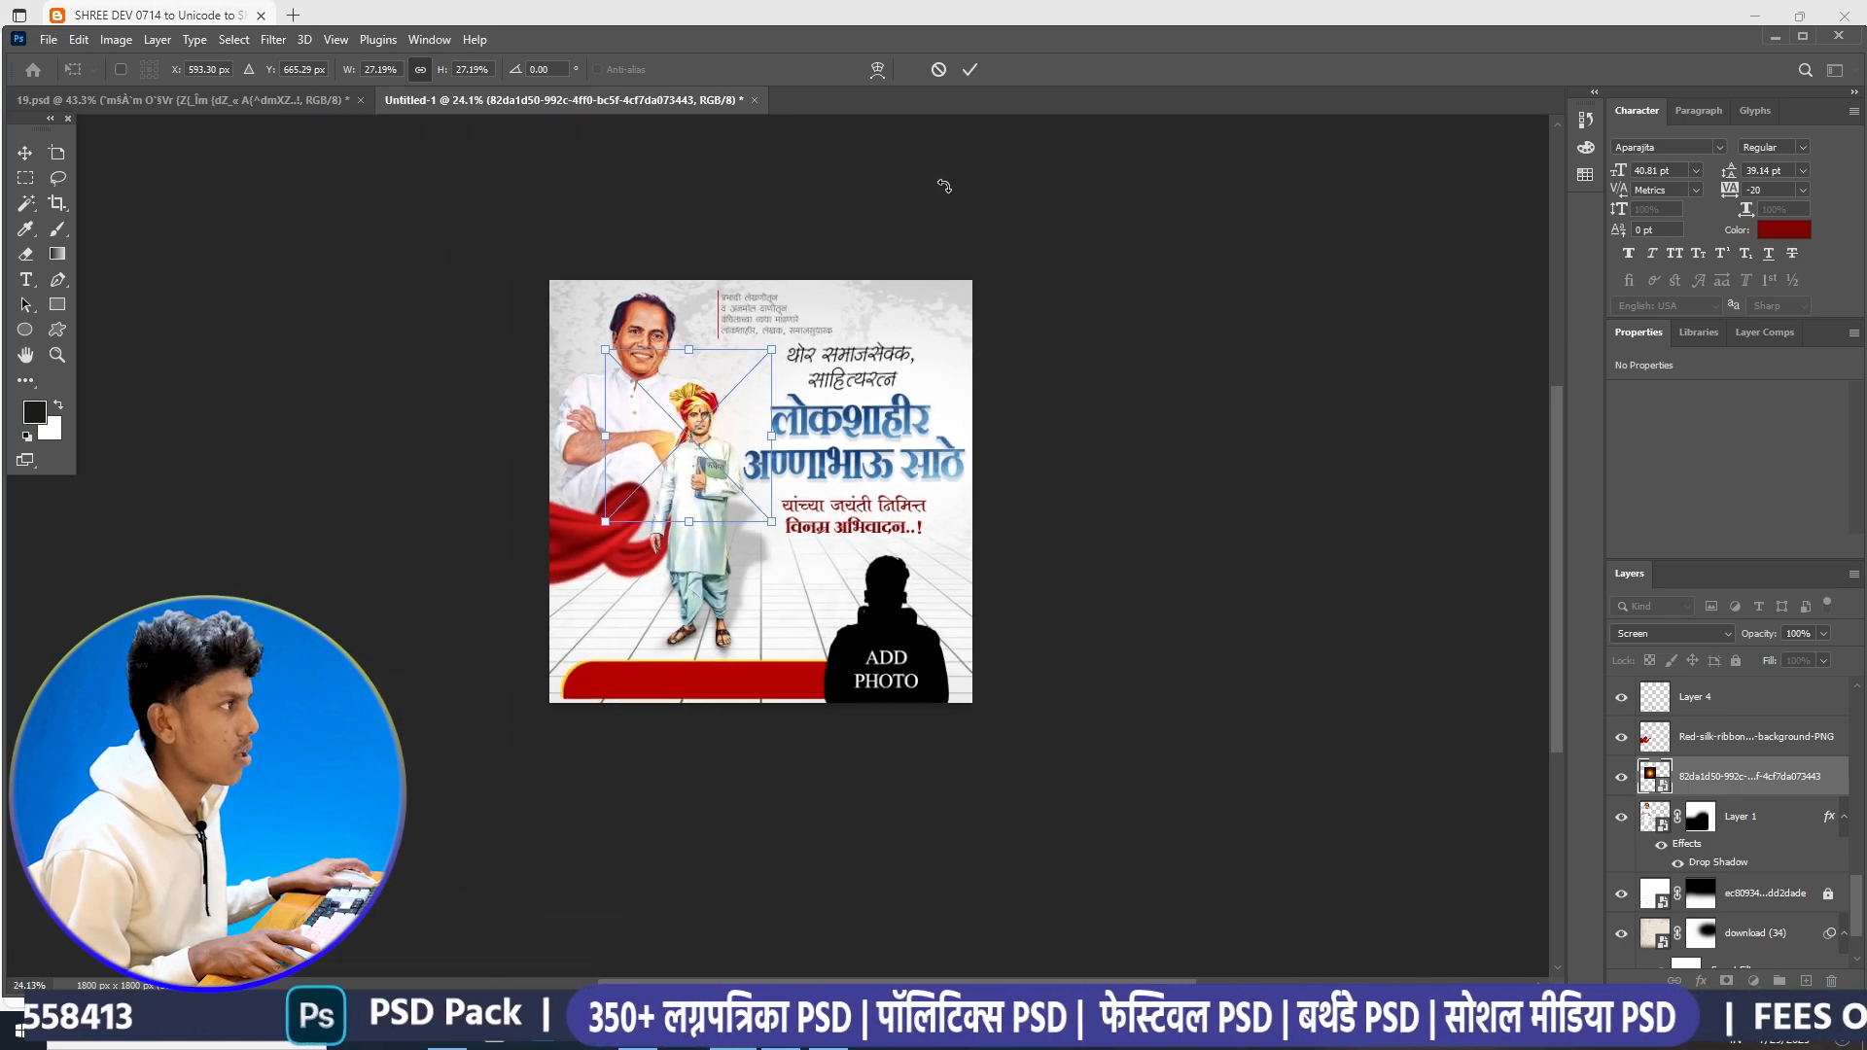
click(970, 70)
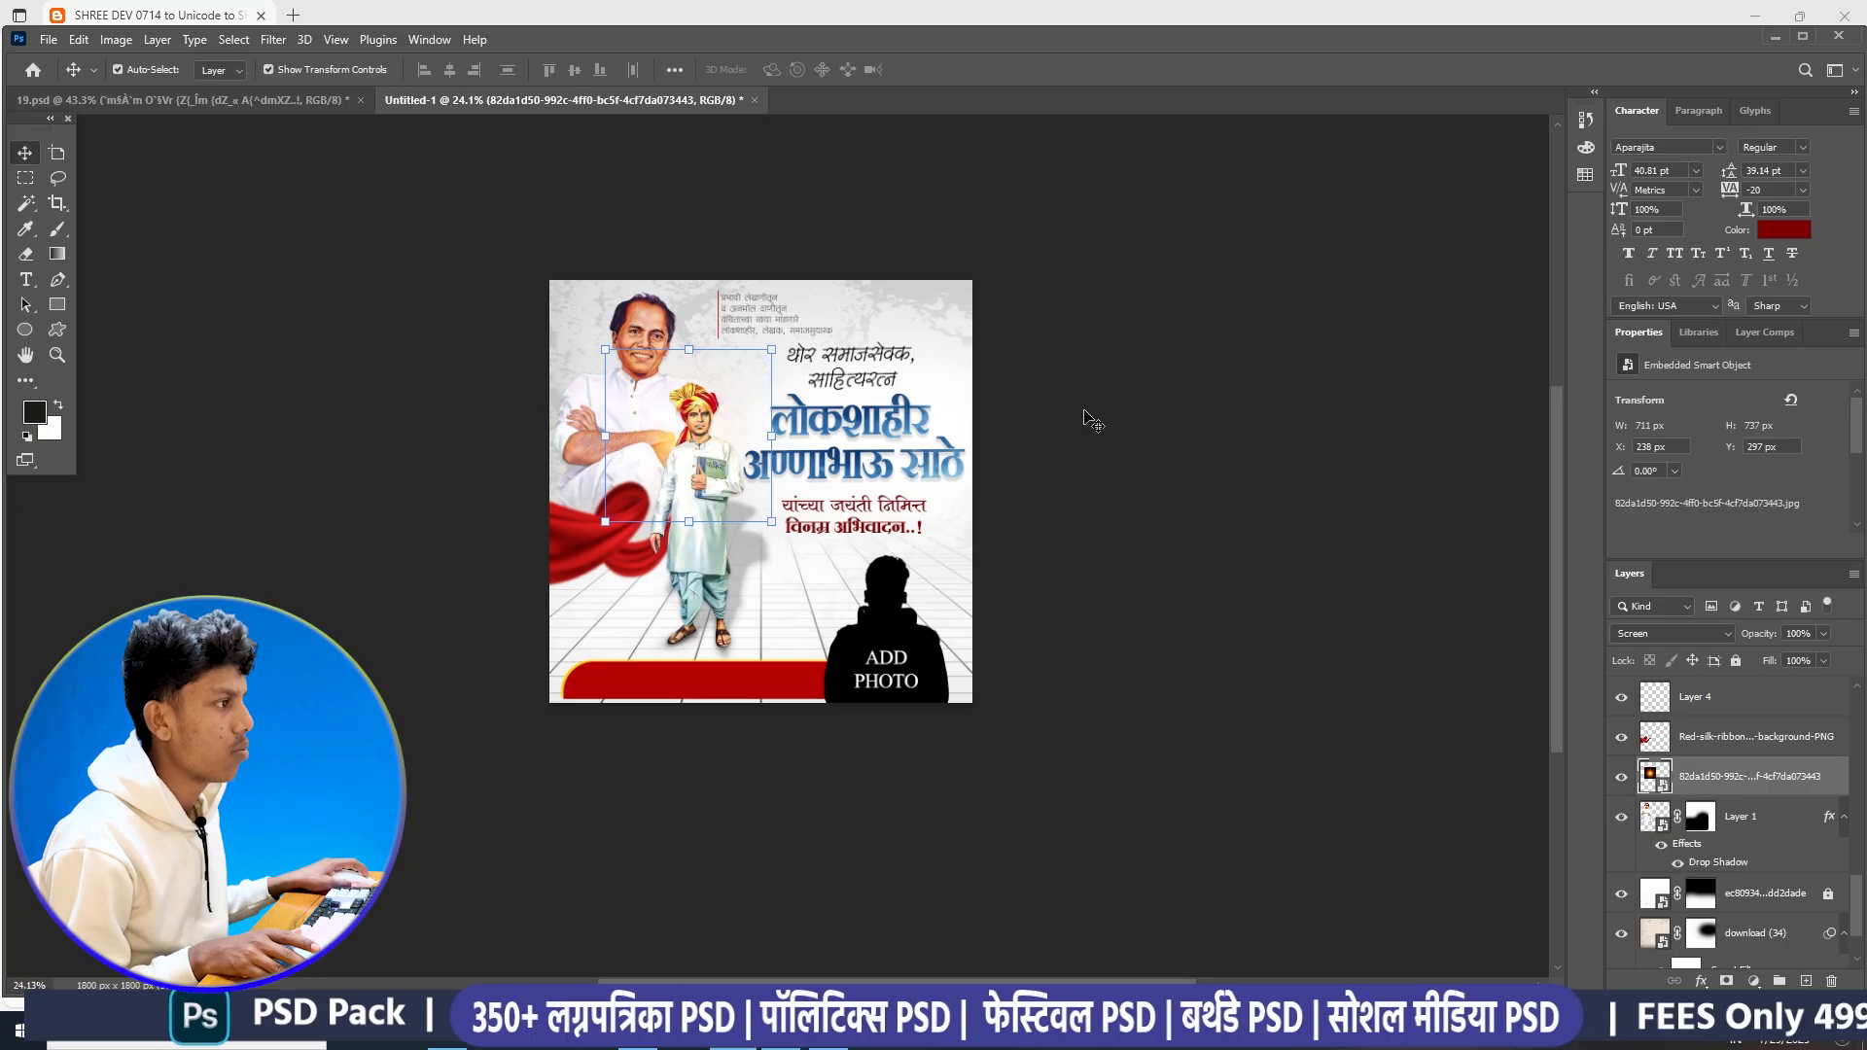
scroll(992, 506, up, 2)
drag(931, 510, 973, 509)
scroll(863, 440, down, 1)
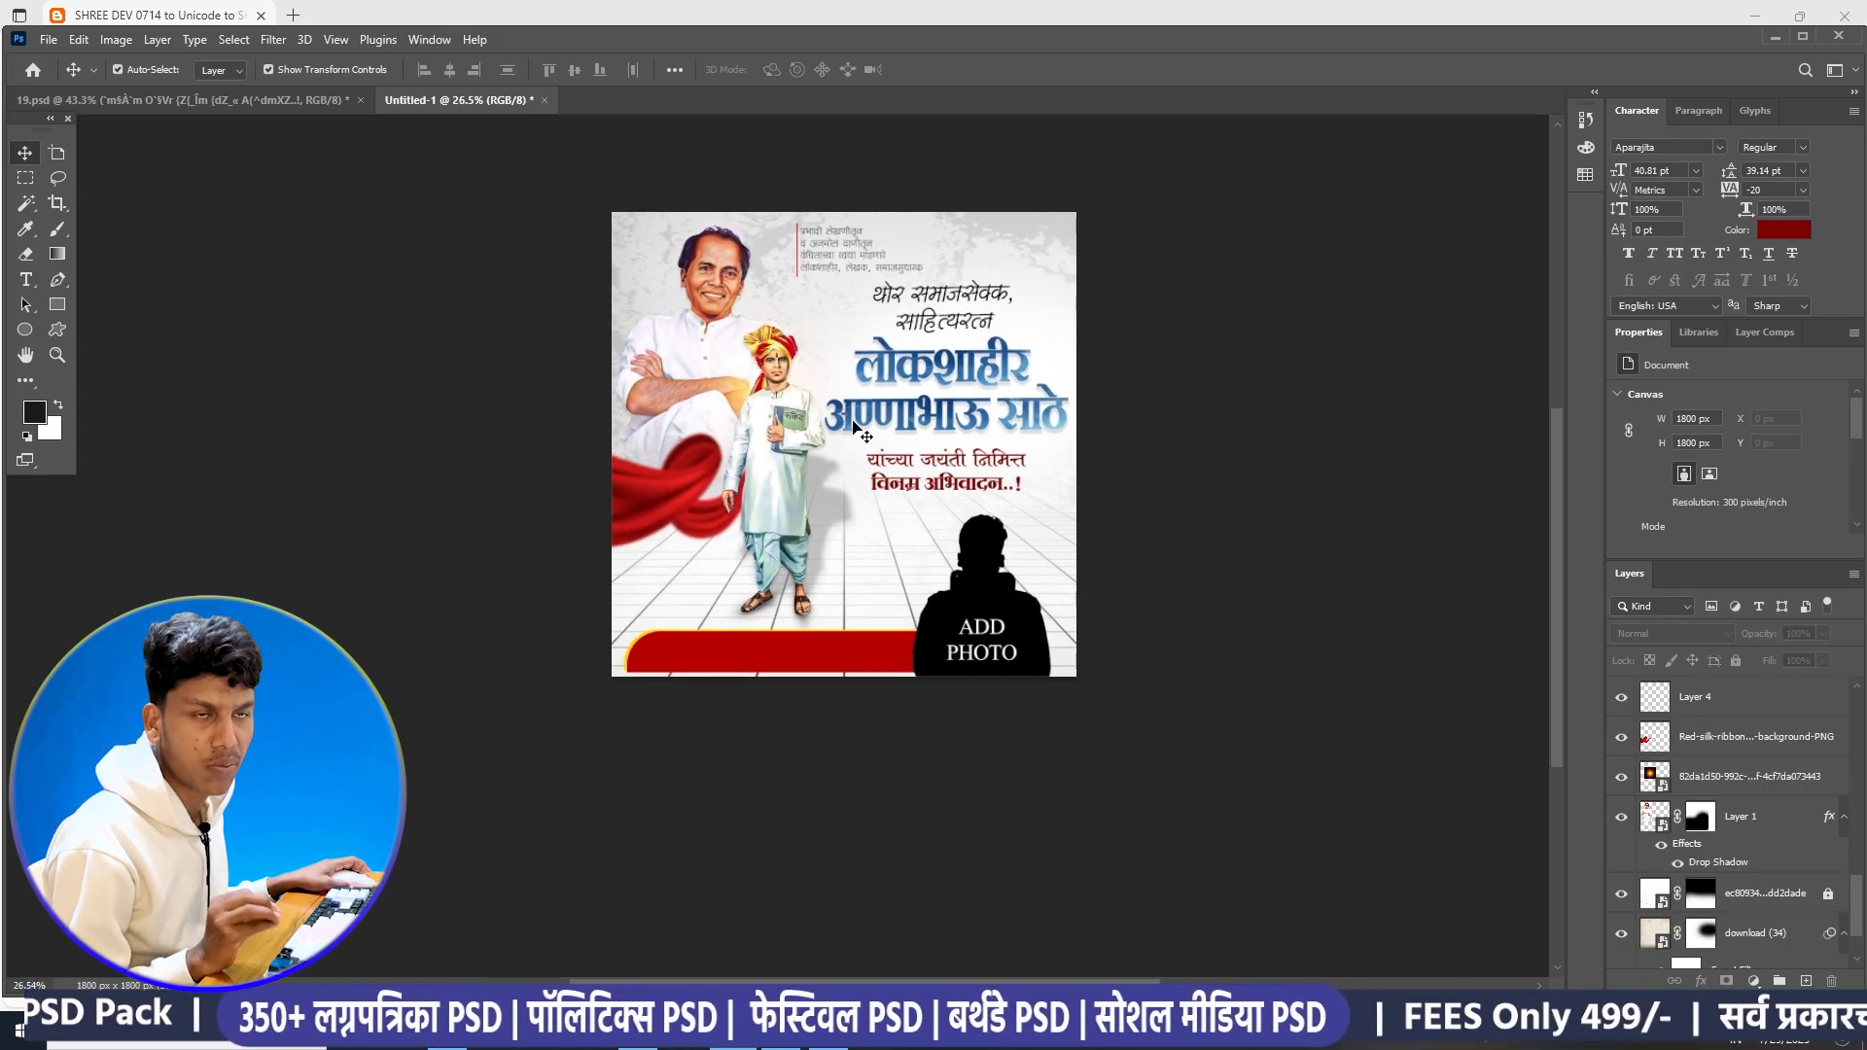
- Copy the शुभेच्छुक:- text from 19.psd into Untitled-1 and place it at the start of the red bar along the banner's lower edge
click(267, 101)
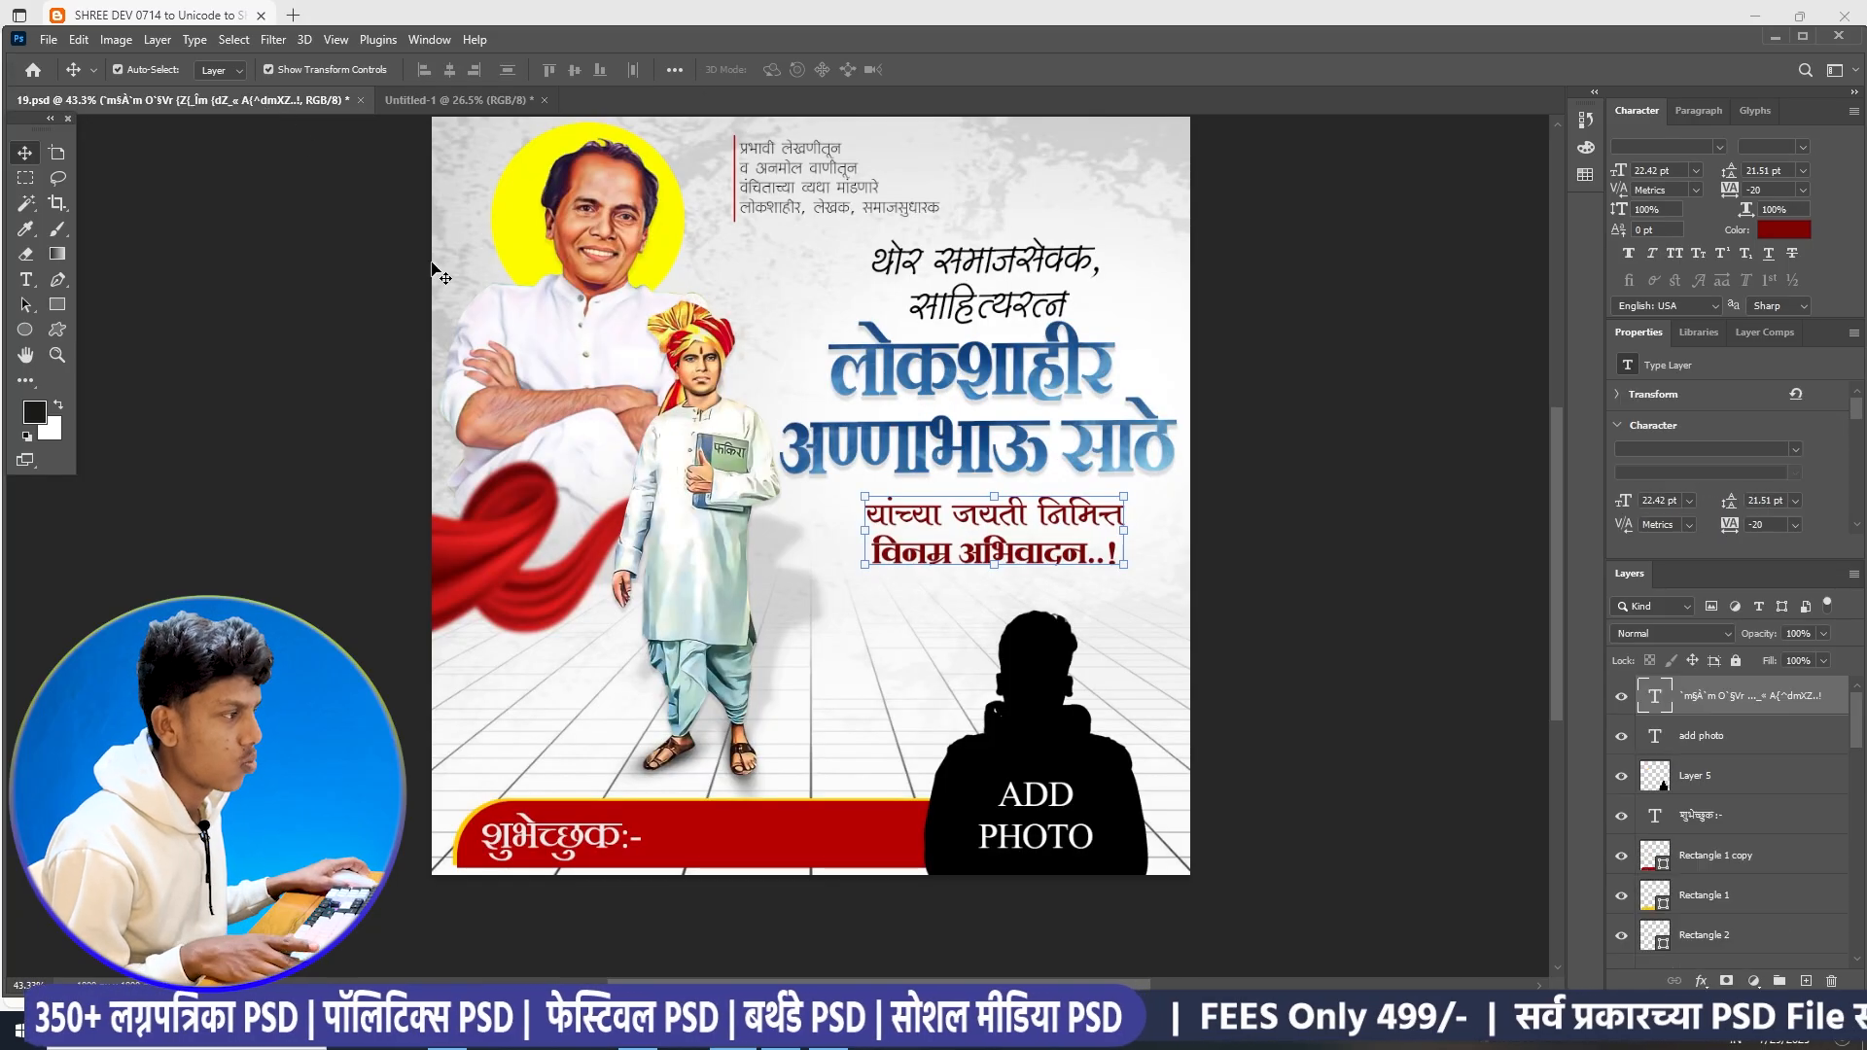
click(1311, 605)
scroll(863, 658, up, 5)
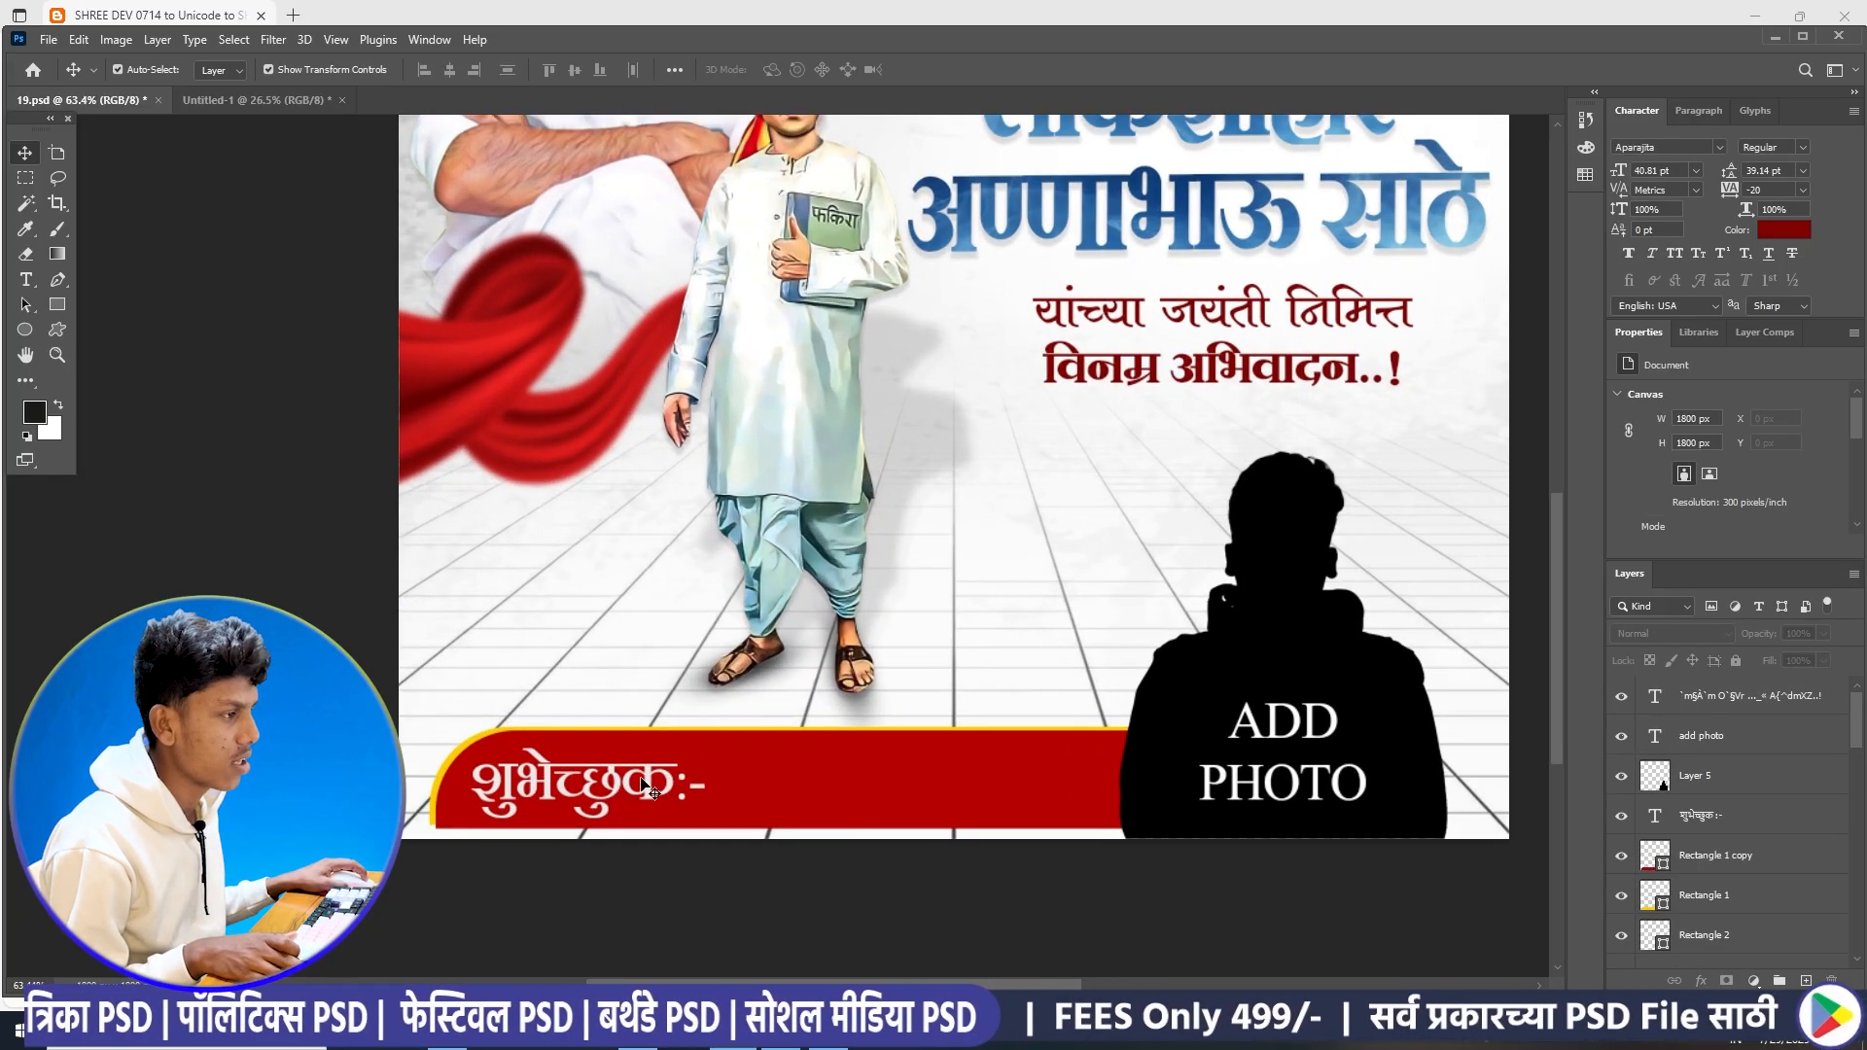
drag(646, 790, 233, 125)
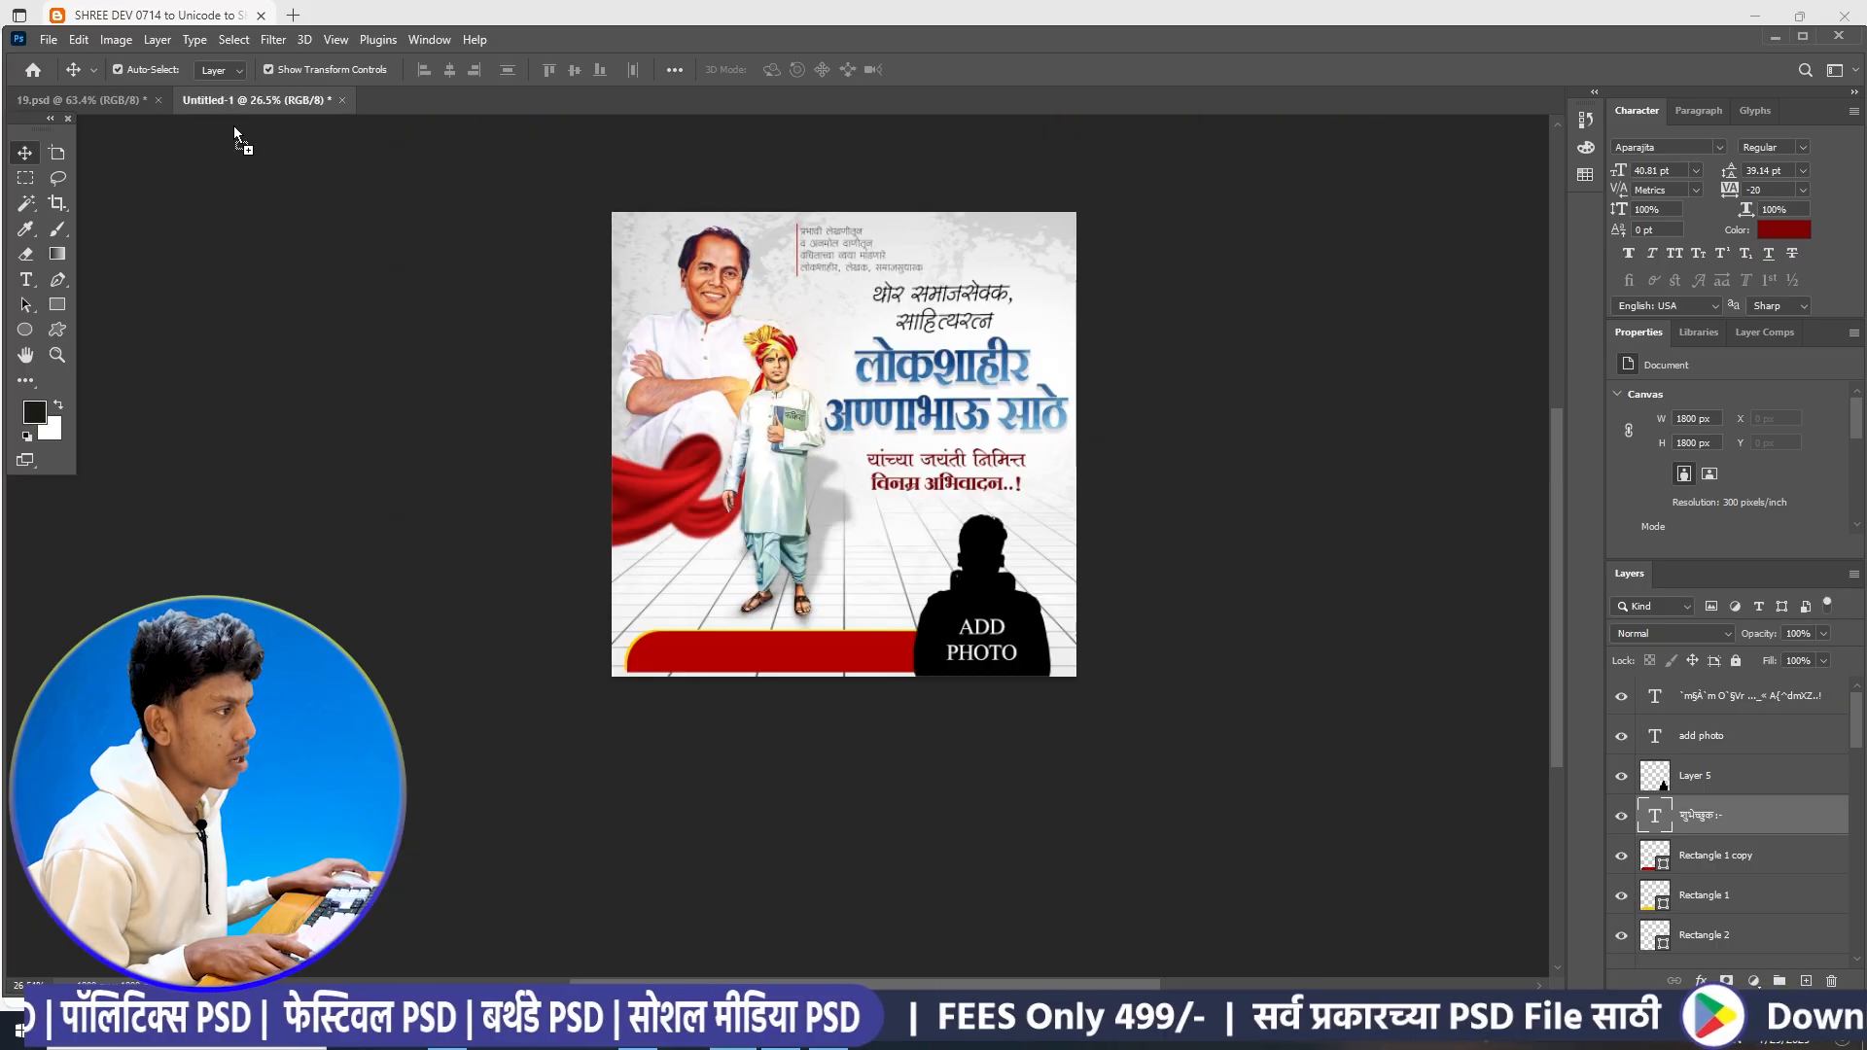
scroll(695, 656, up, 5)
drag(680, 655, 705, 649)
click(810, 891)
scroll(821, 733, down, 5)
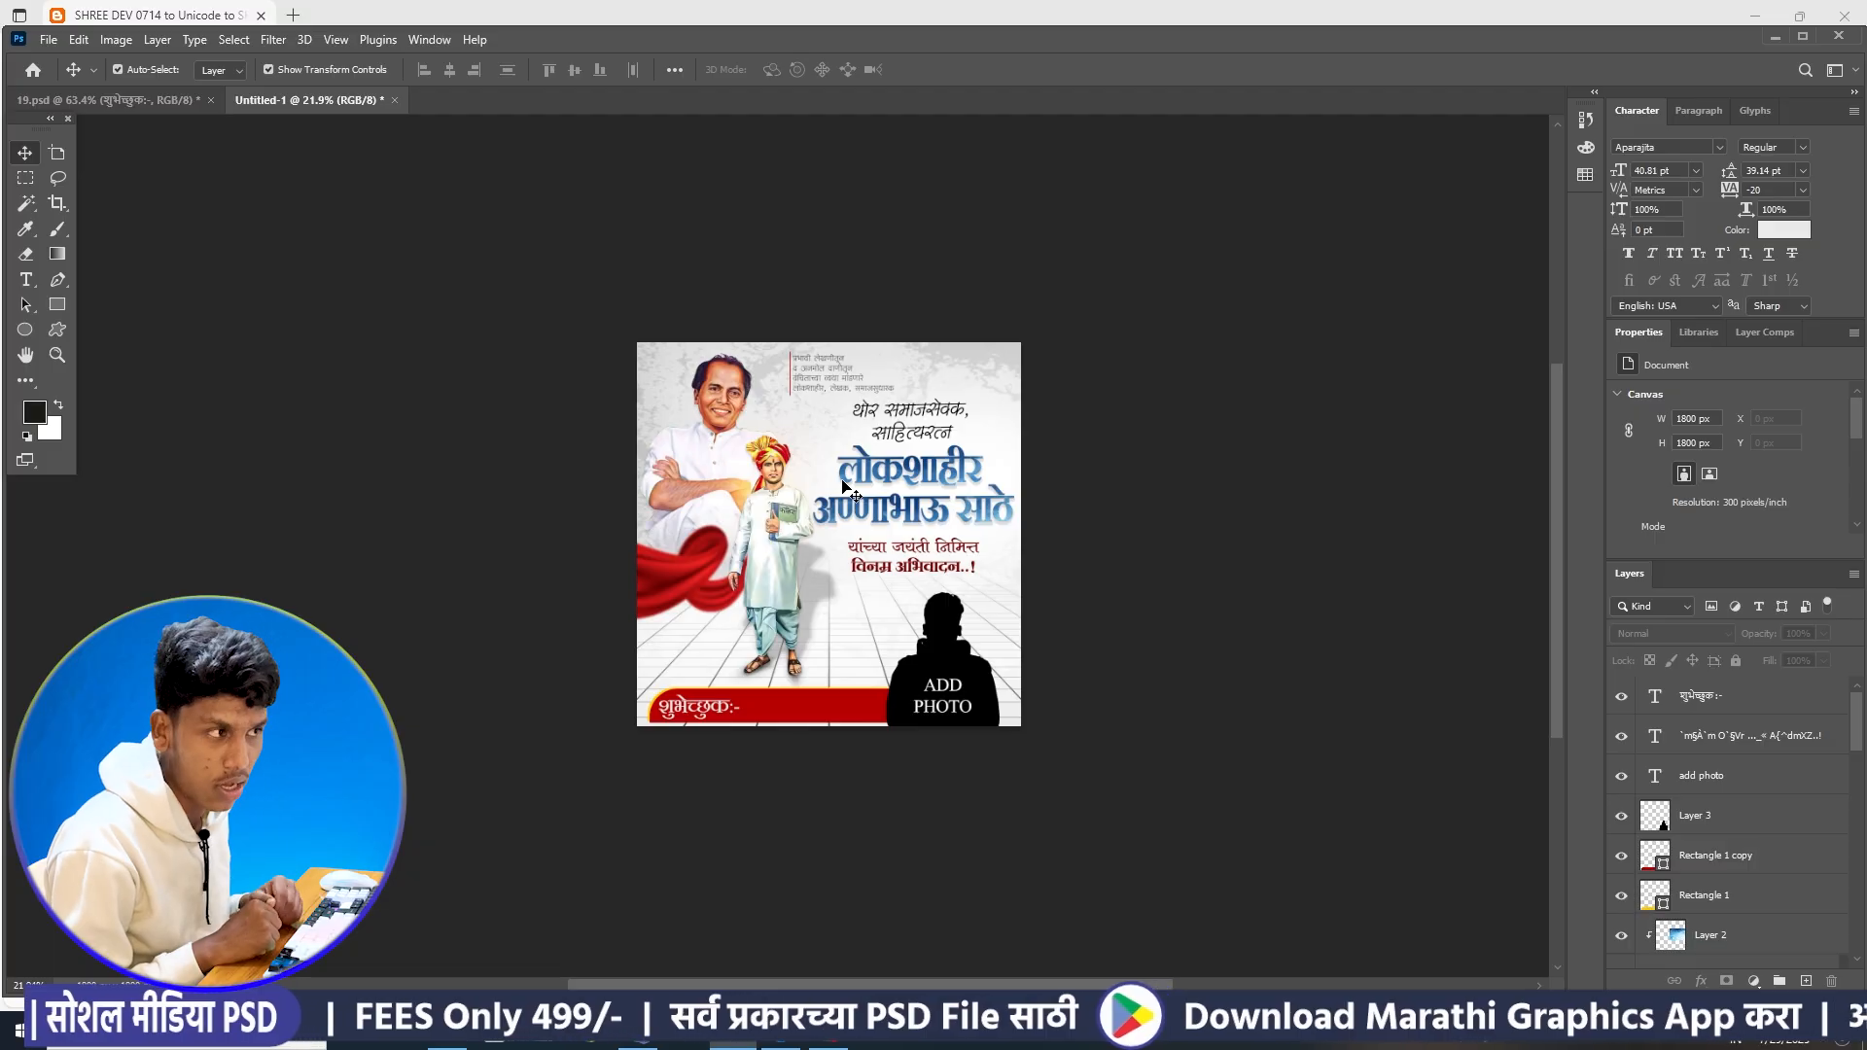
scroll(842, 484, up, 5)
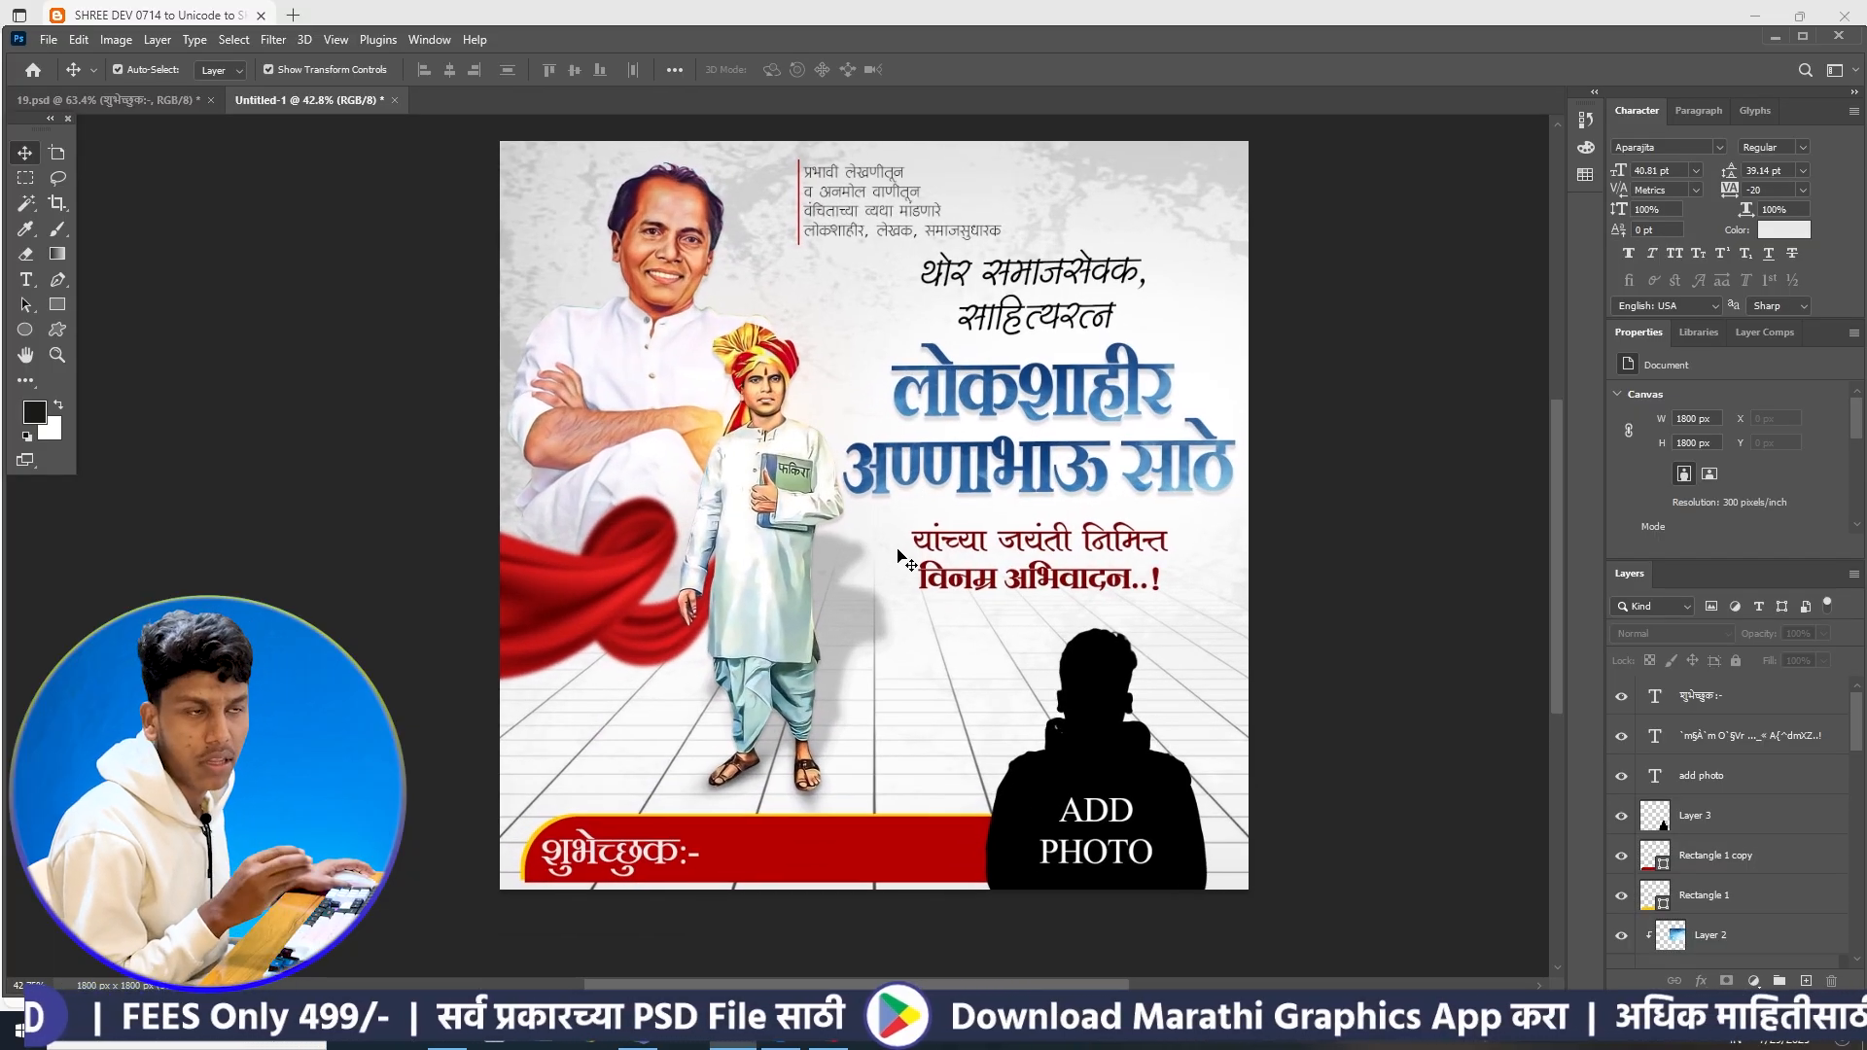
scroll(903, 559, down, 2)
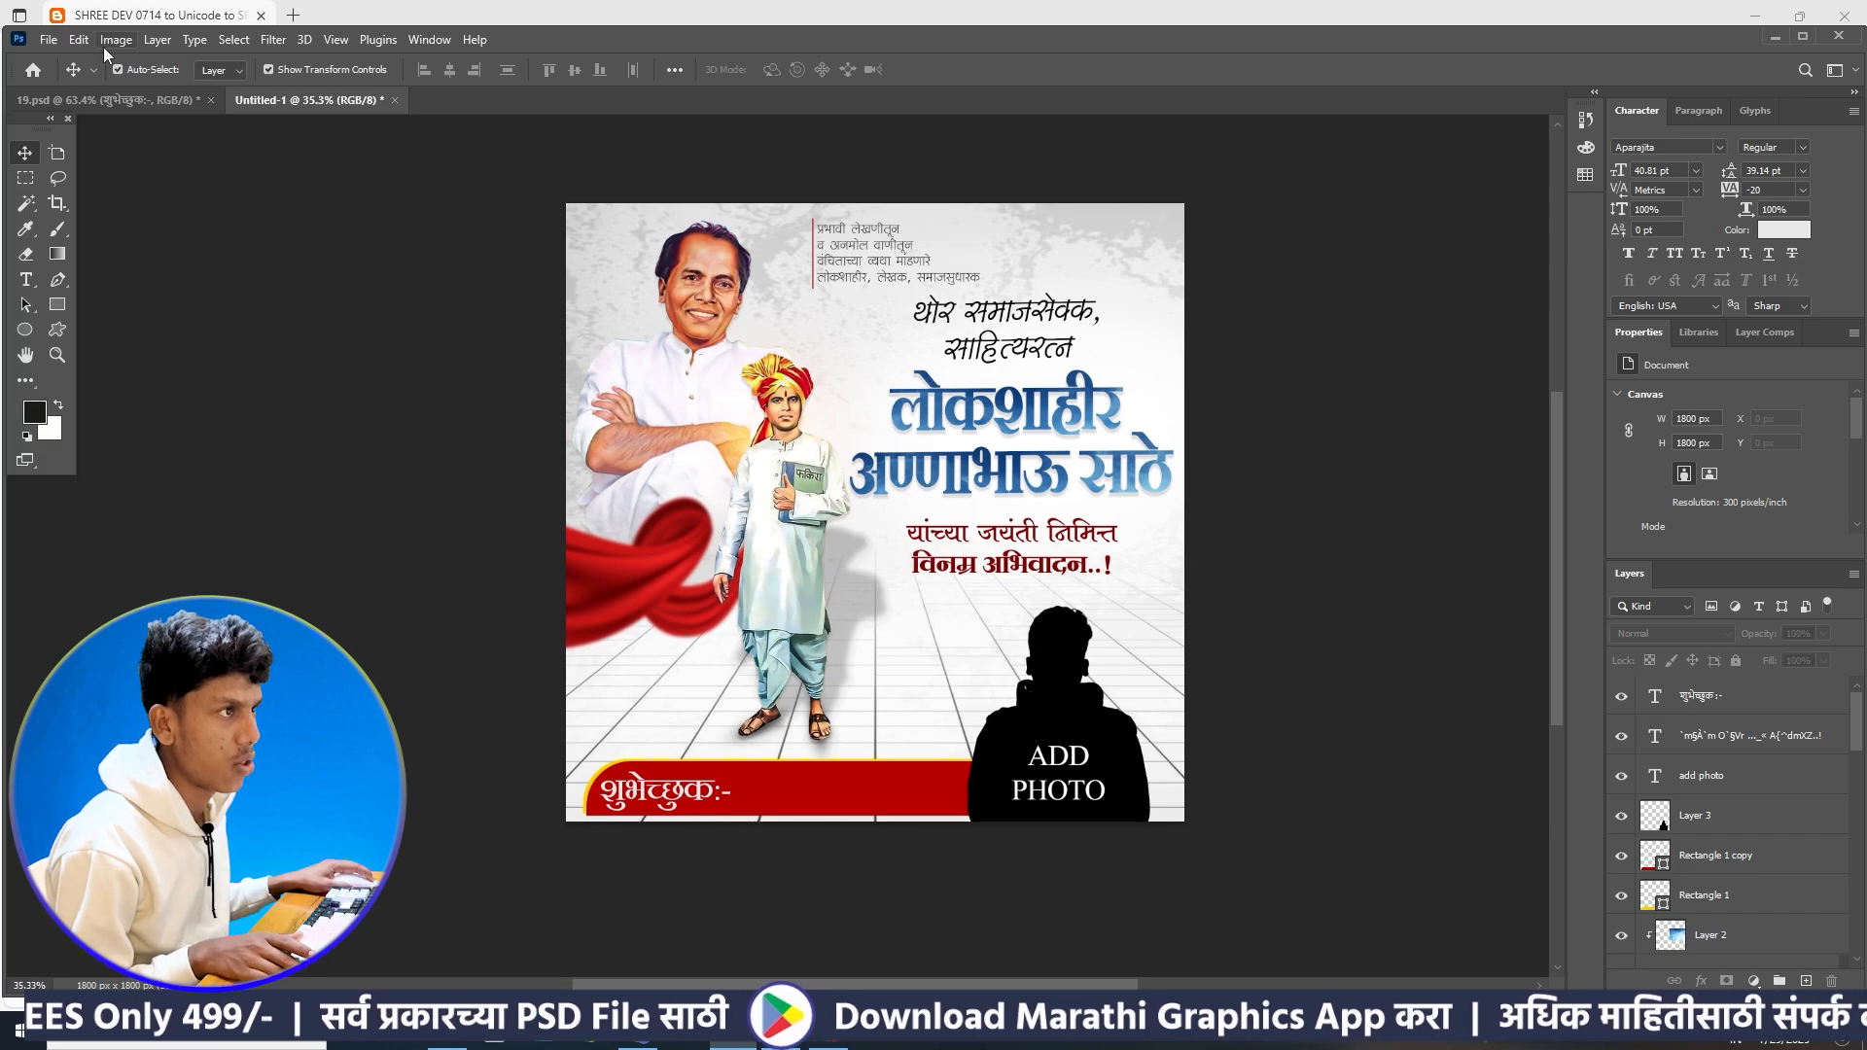
- Open WhatsApp Image 2025-07-05 at 9.41.59 AM.jpeg from the Downloads folder and view the PSD Pack advertisement
click(48, 39)
click(70, 82)
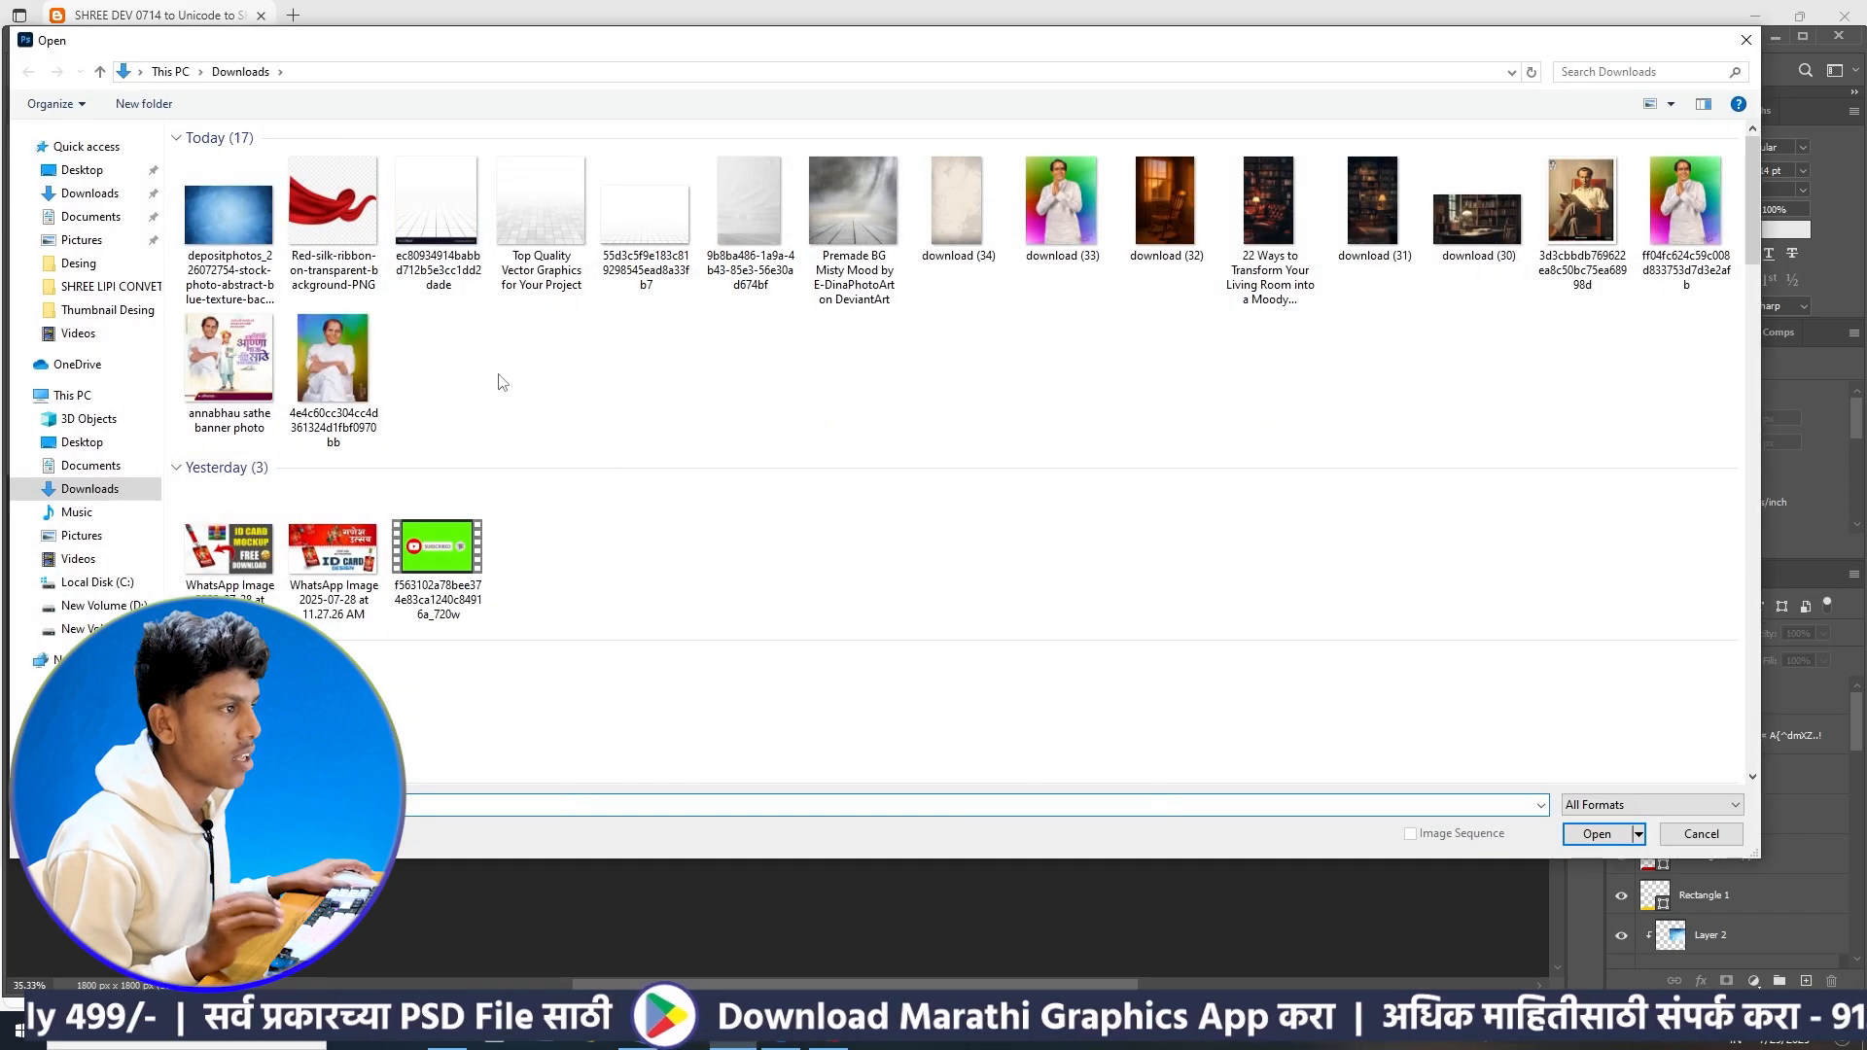
scroll(824, 396, down, 3)
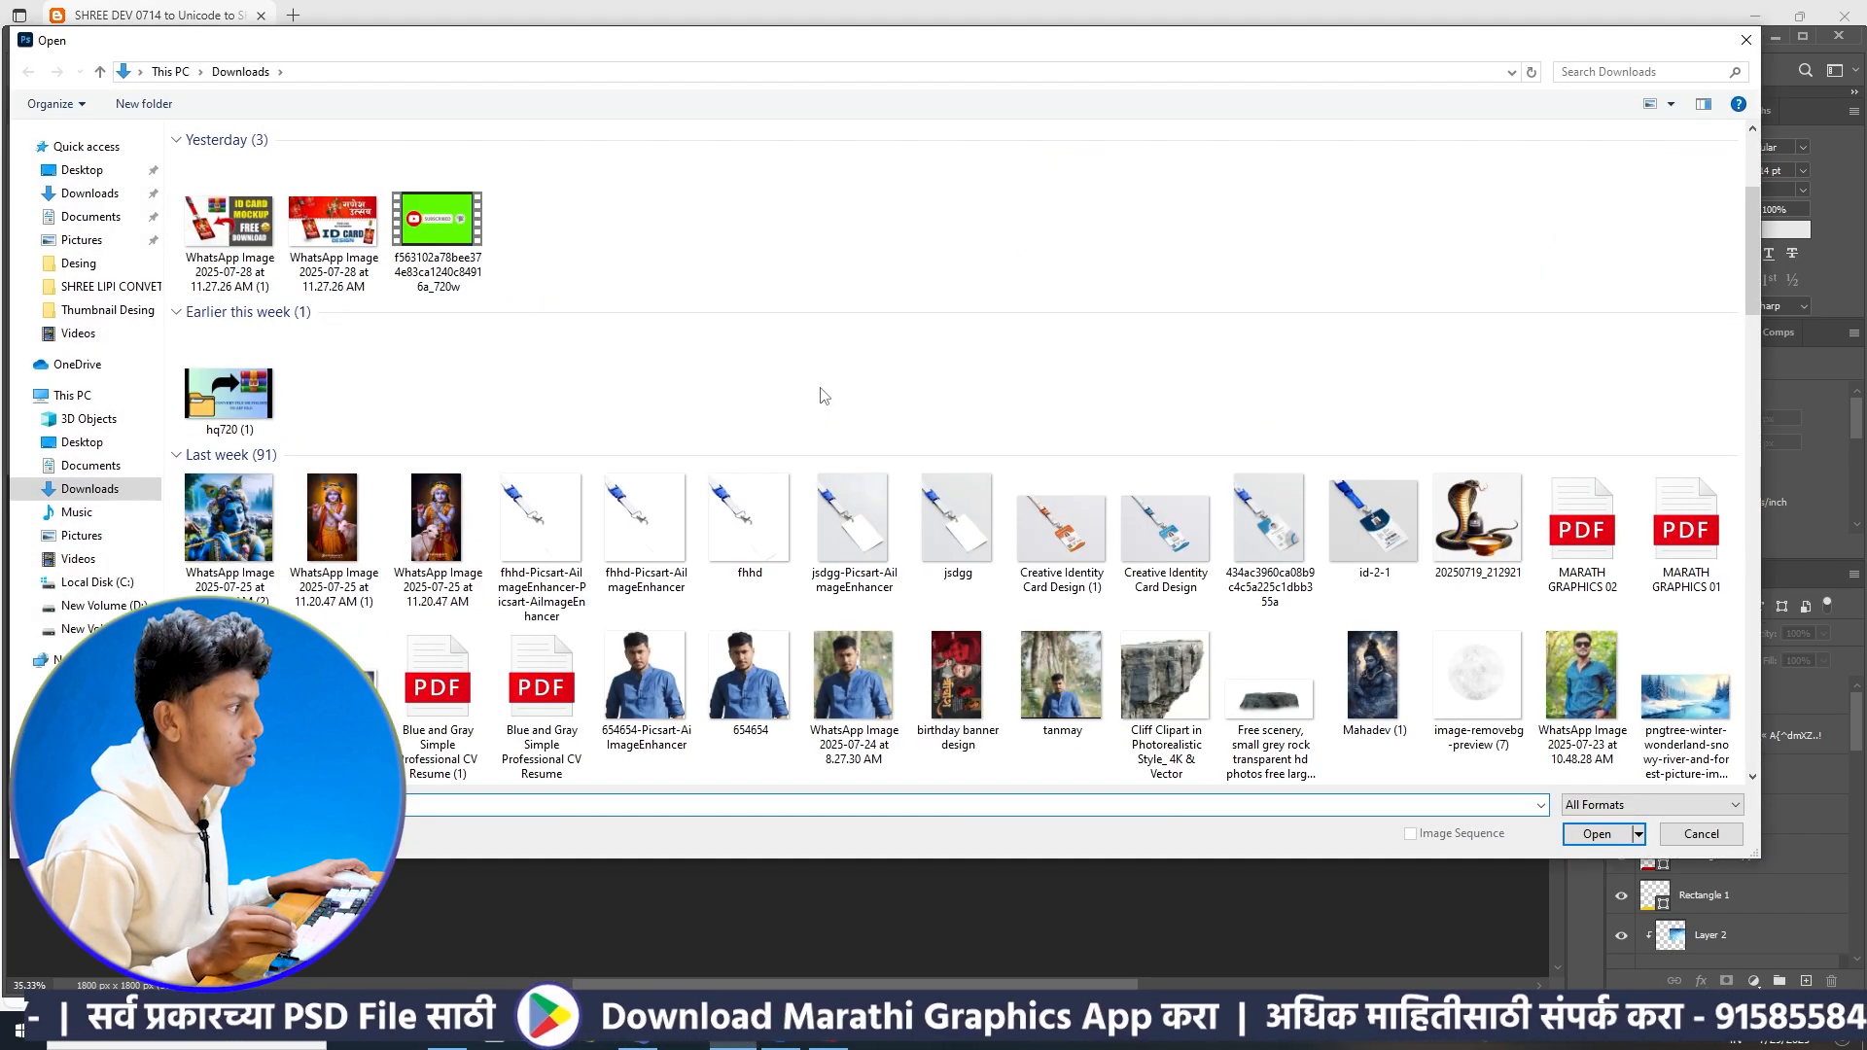
scroll(824, 396, down, 10)
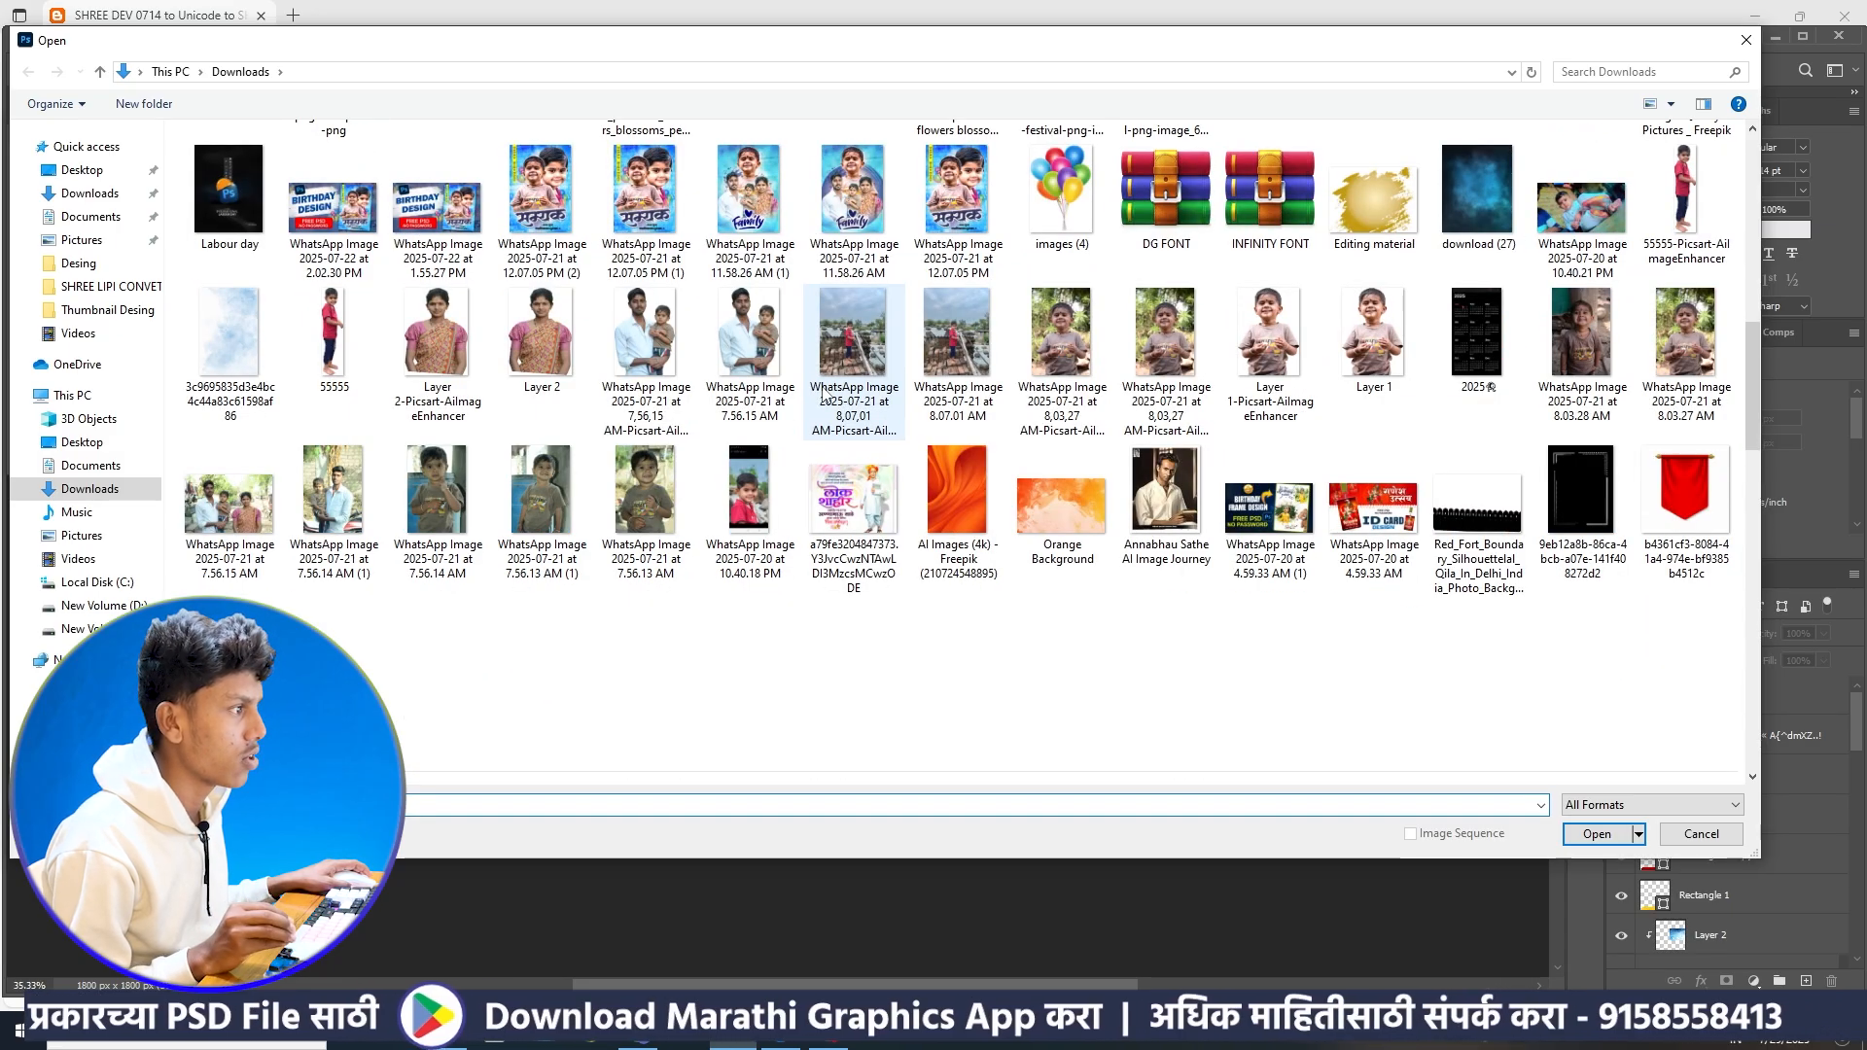
scroll(824, 396, down, 5)
scroll(903, 401, down, 3)
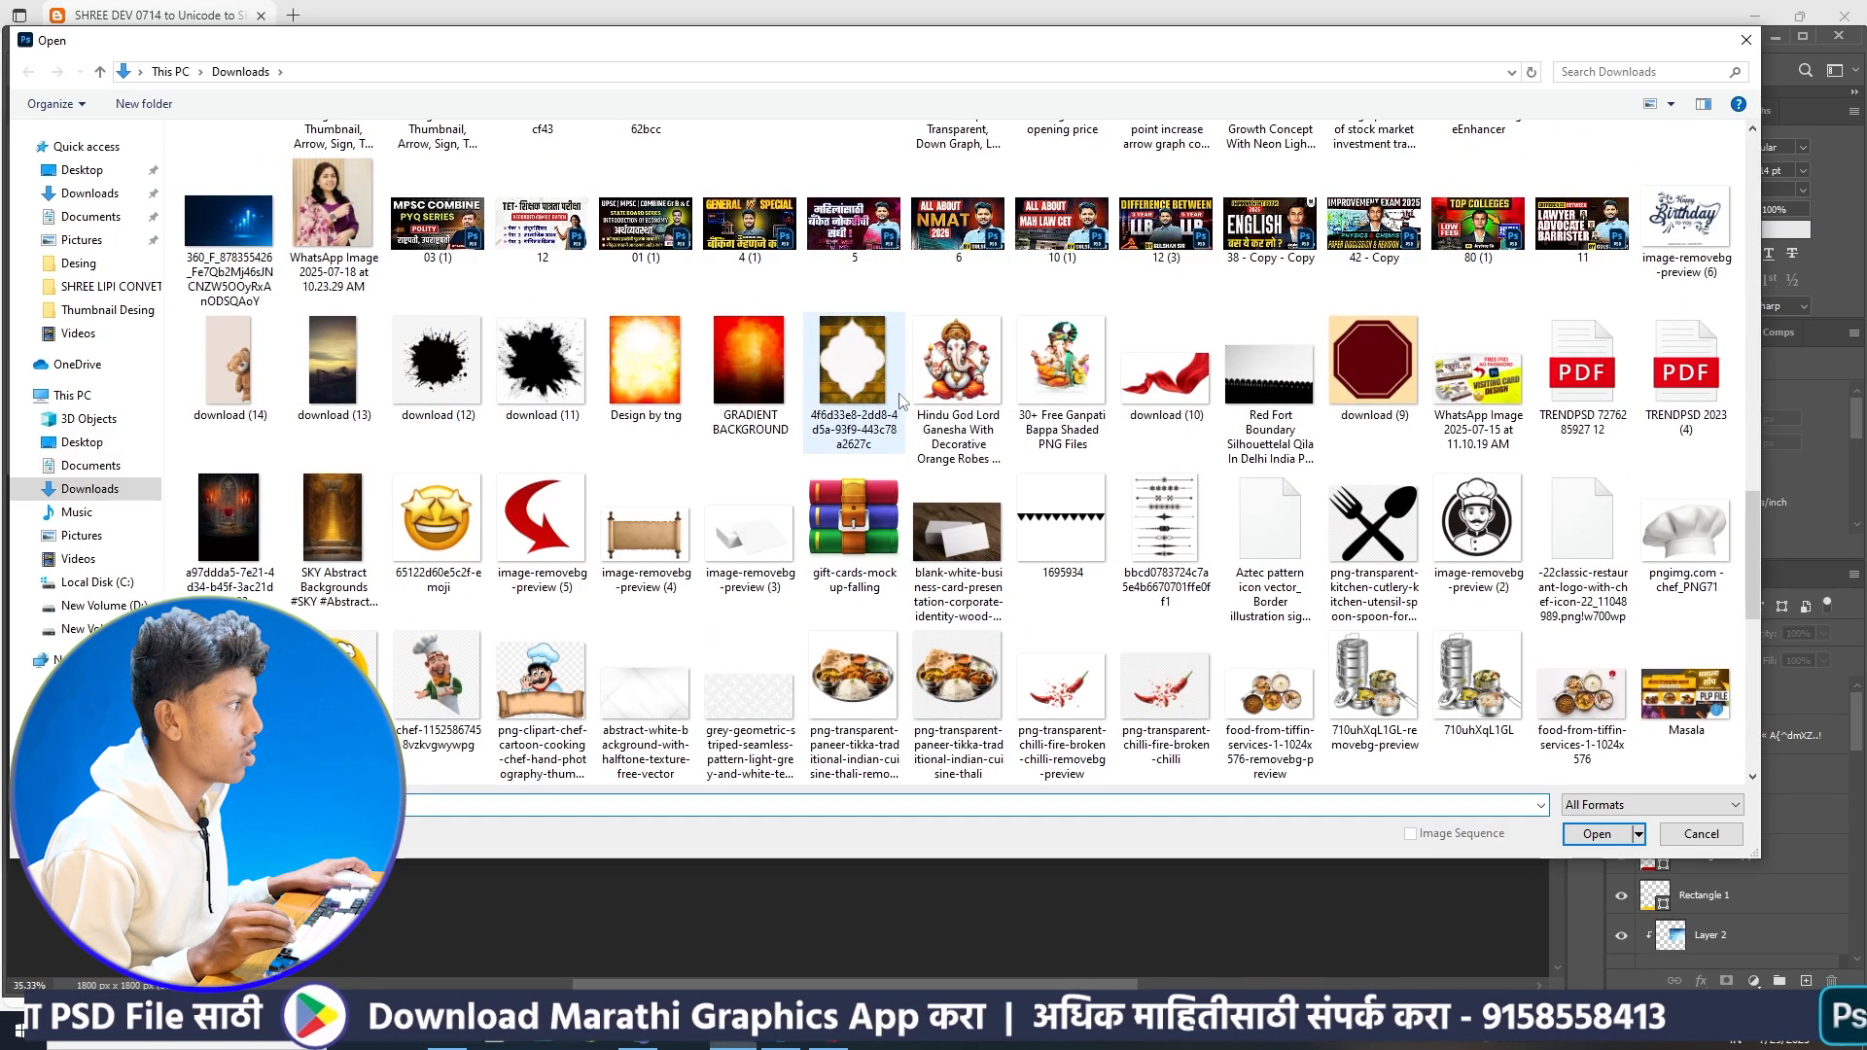
scroll(899, 397, down, 3)
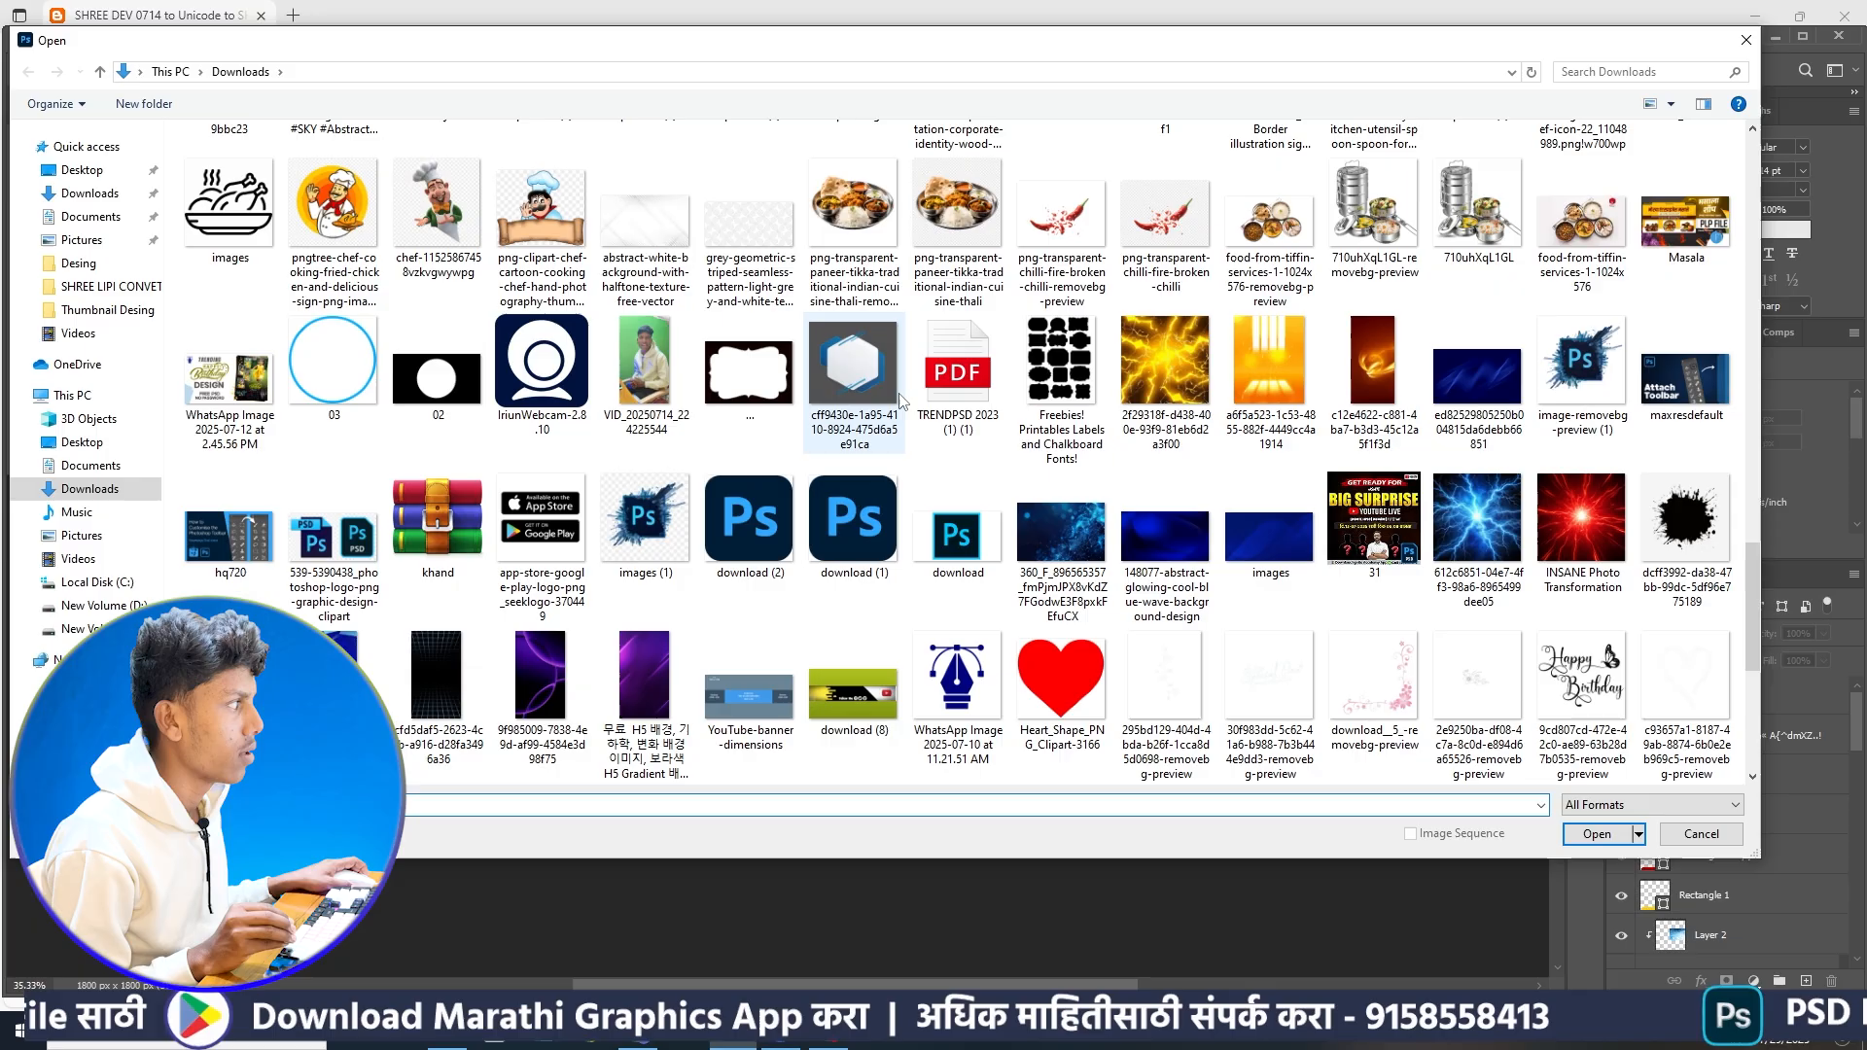
scroll(817, 428, down, 3)
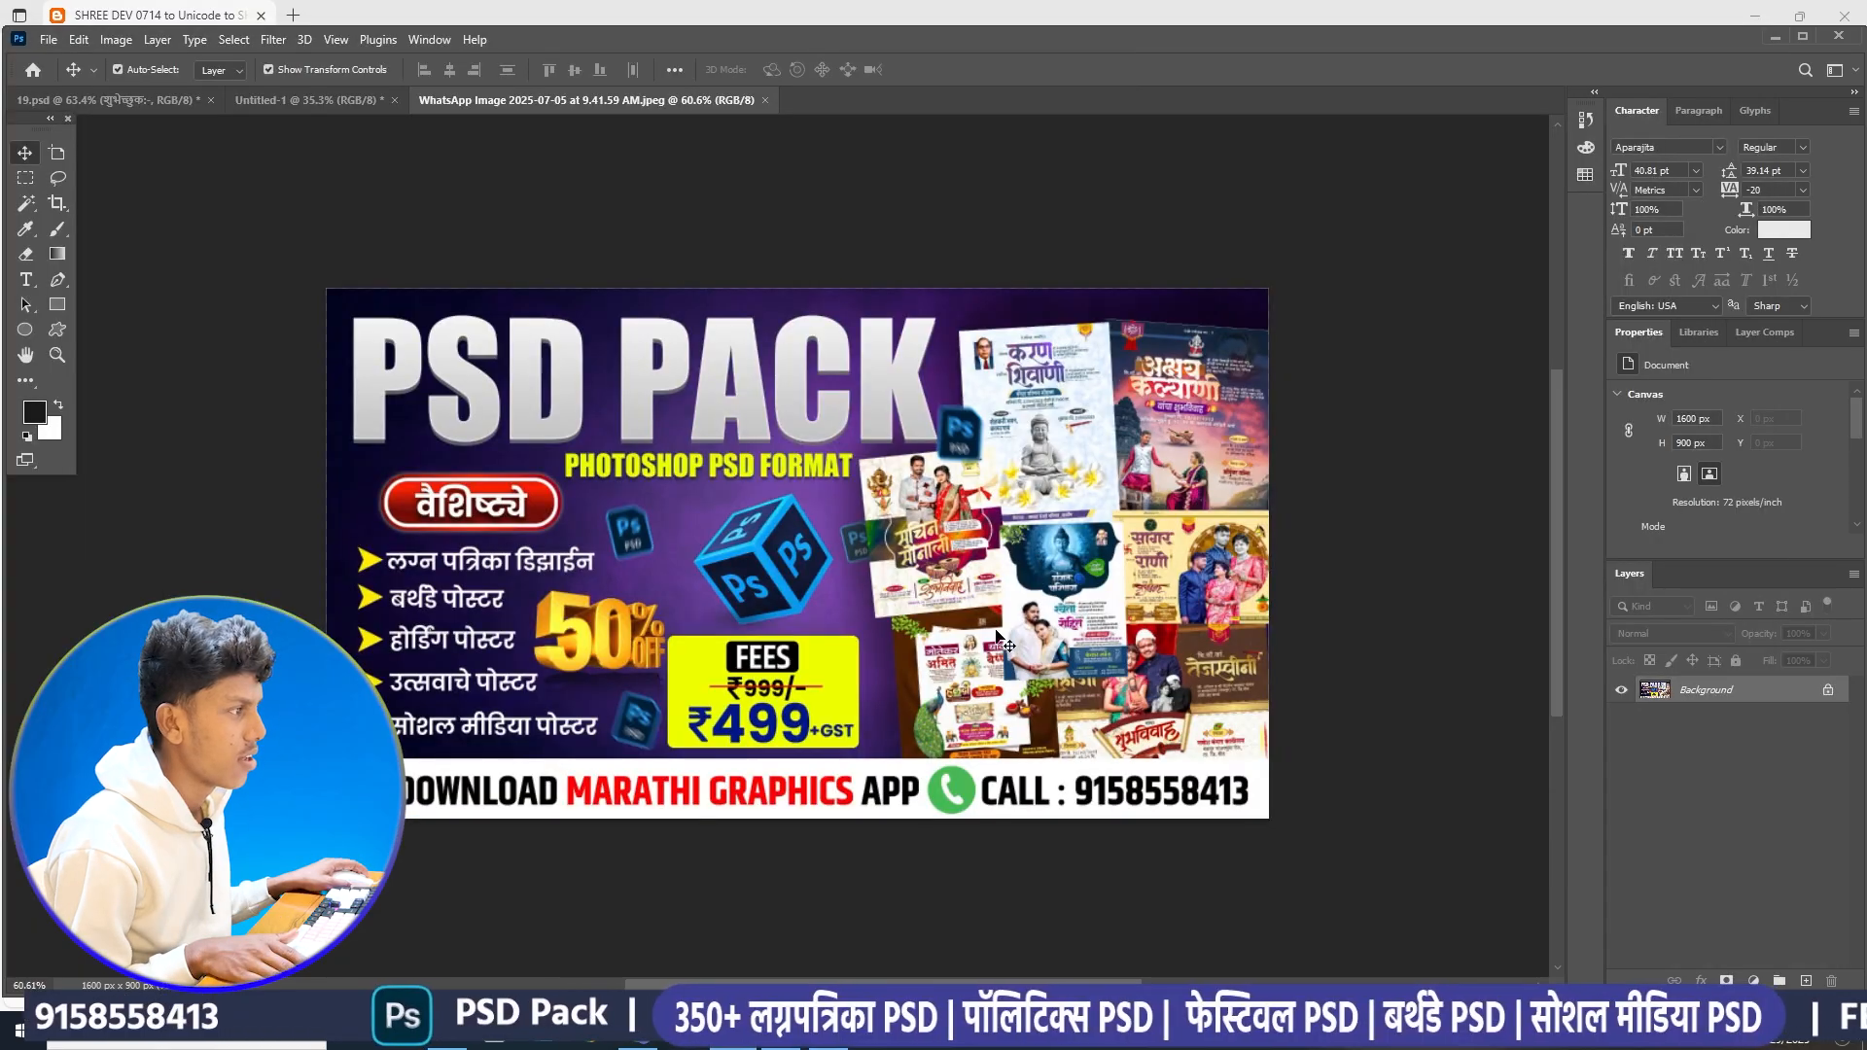
scroll(909, 630, up, 2)
scroll(808, 561, down, 3)
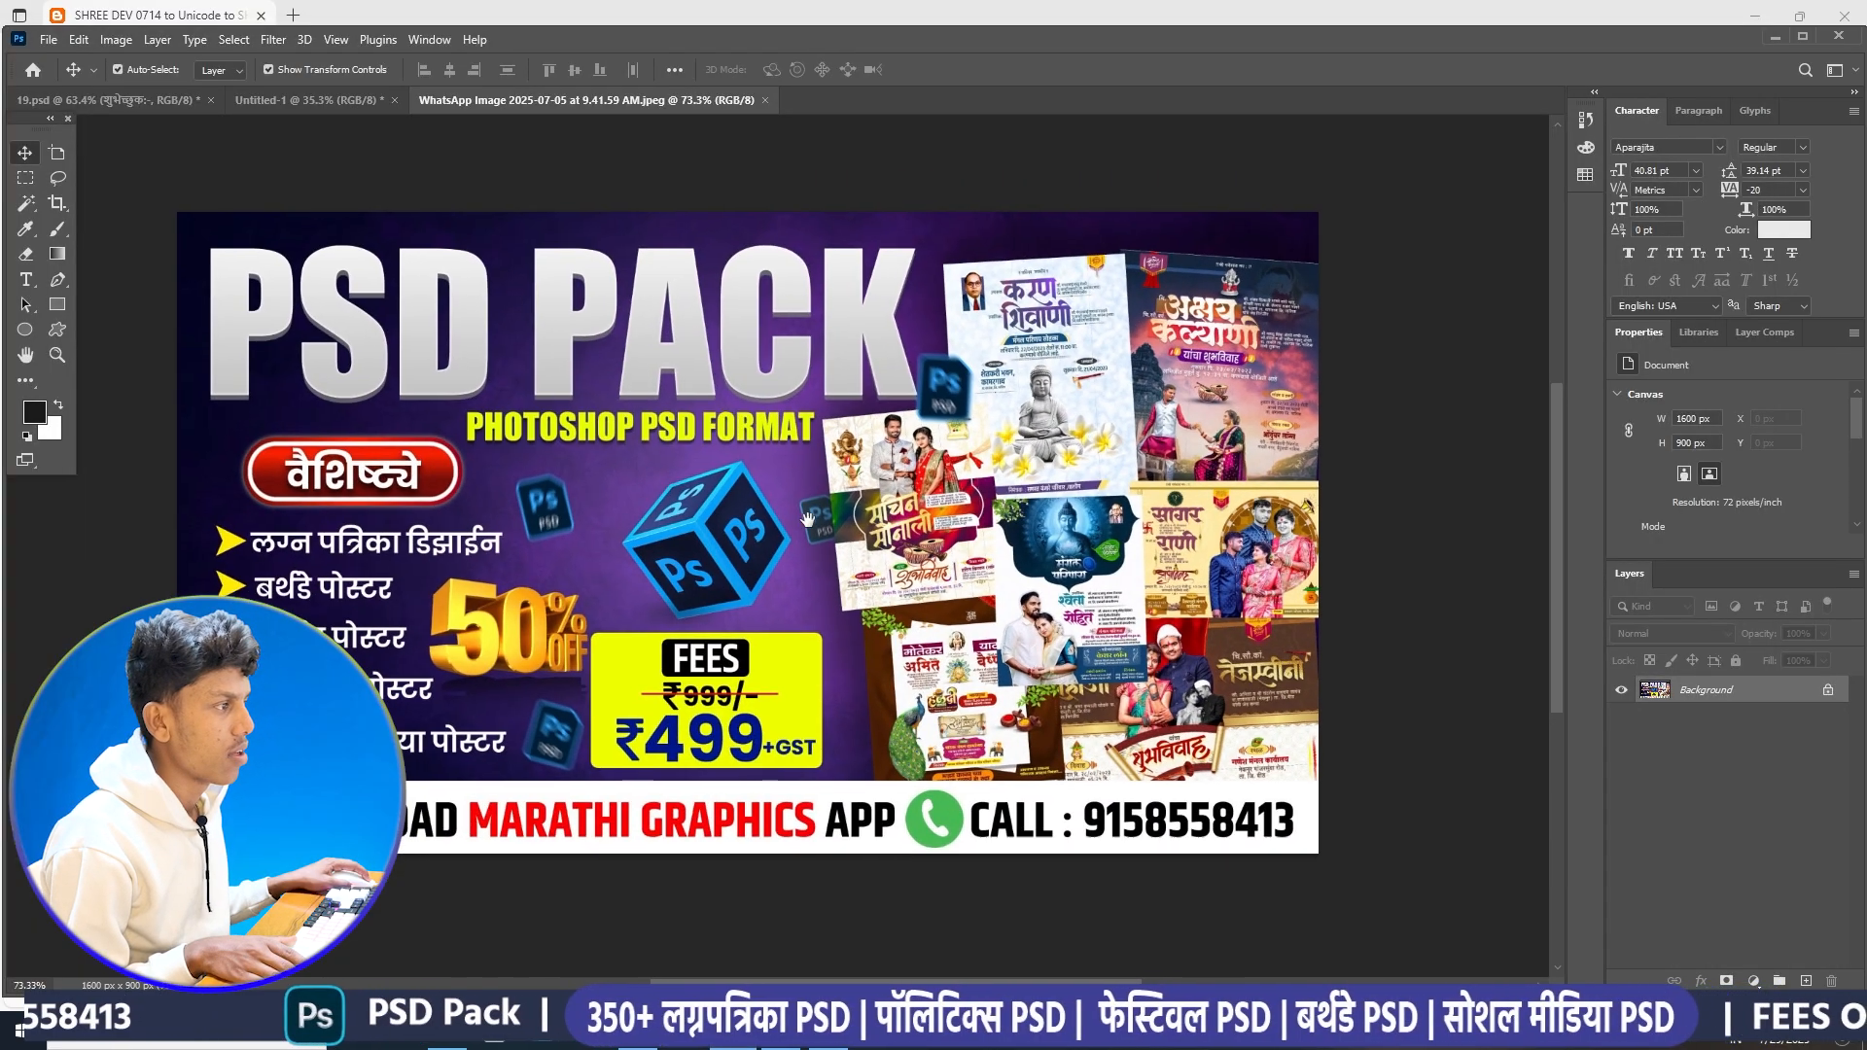